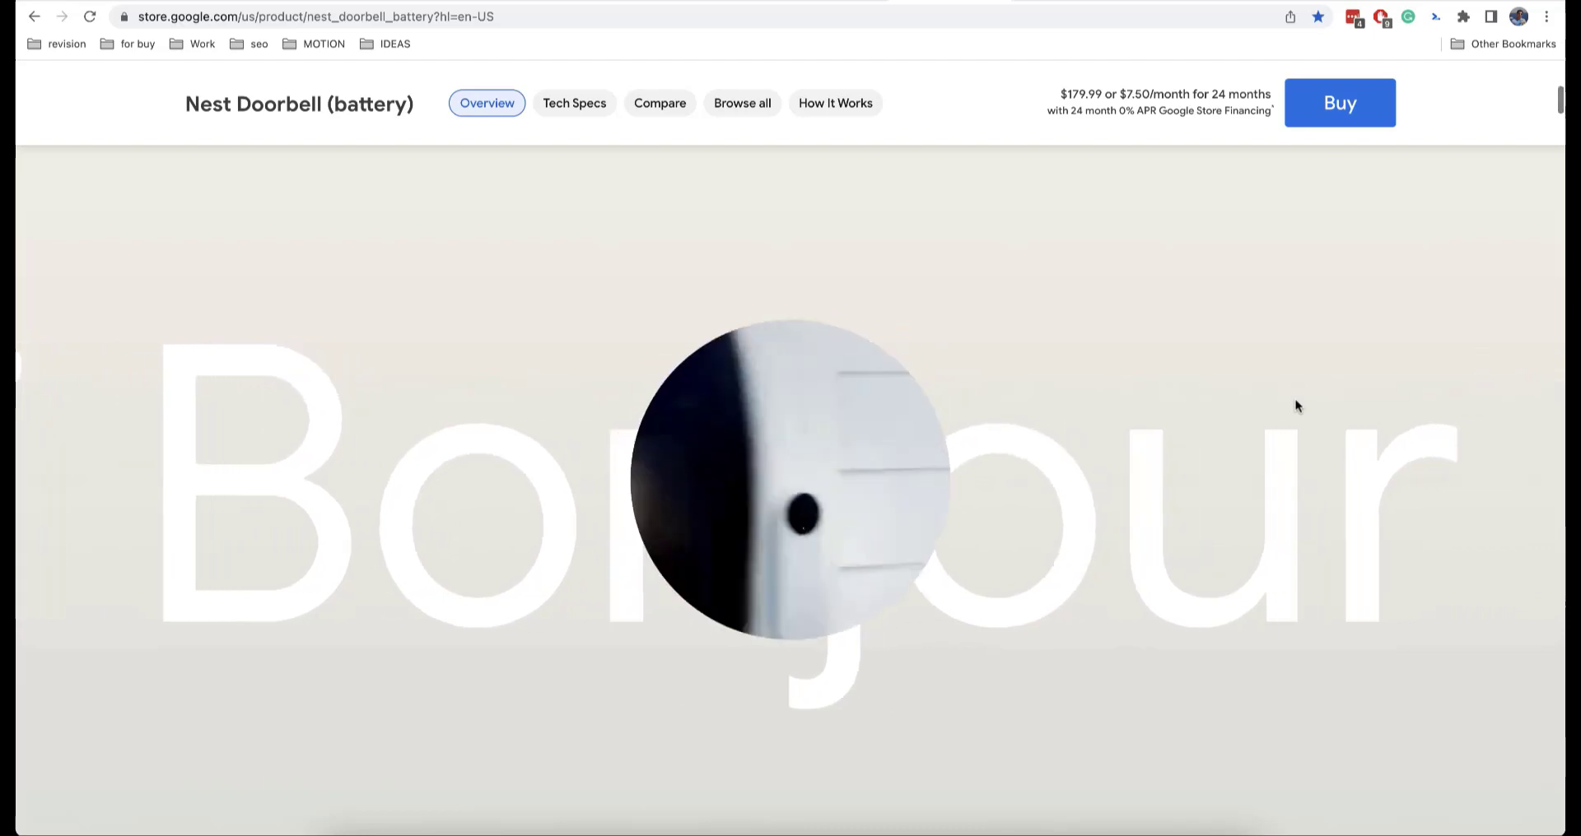
Step: Examine how the circular video mask grows and shrinks with scrolling on the Nest Doorbell product page
scroll(1295, 401, "up", 5)
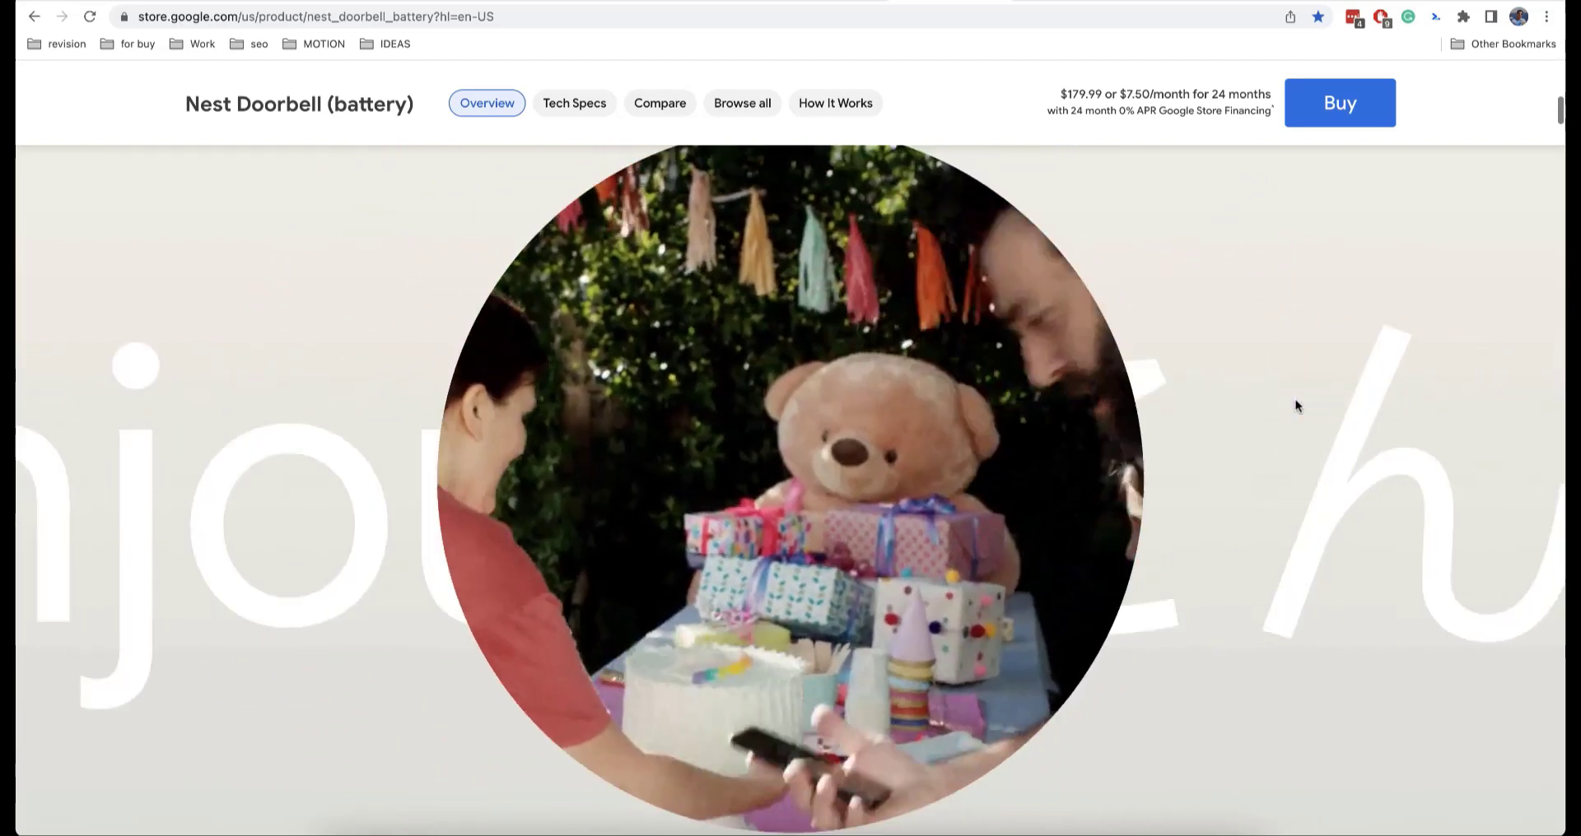
scroll(1295, 400, "down", 3)
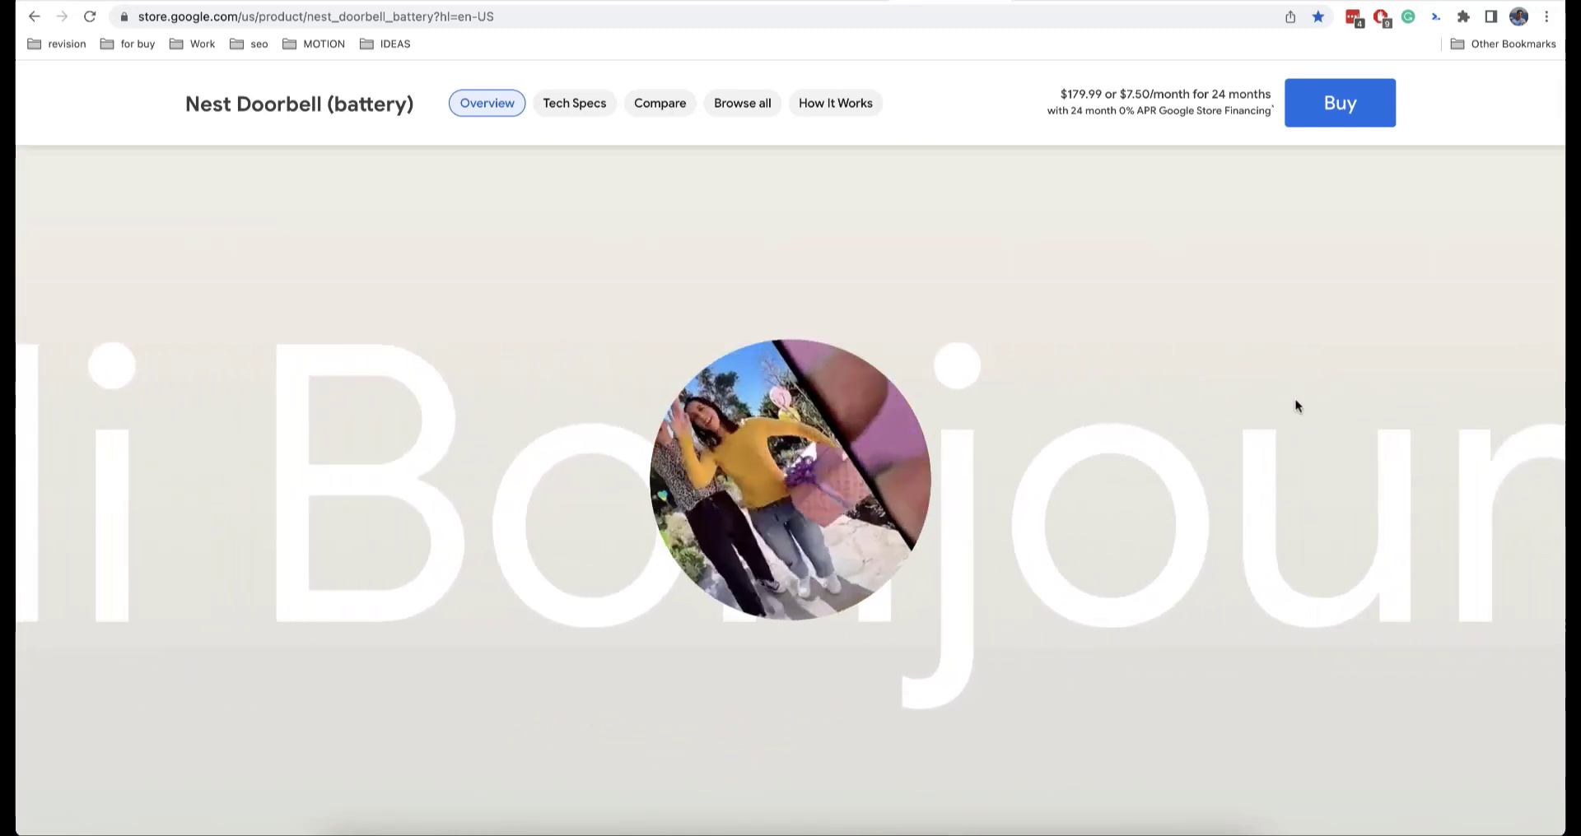
scroll(1296, 403, "down", 5)
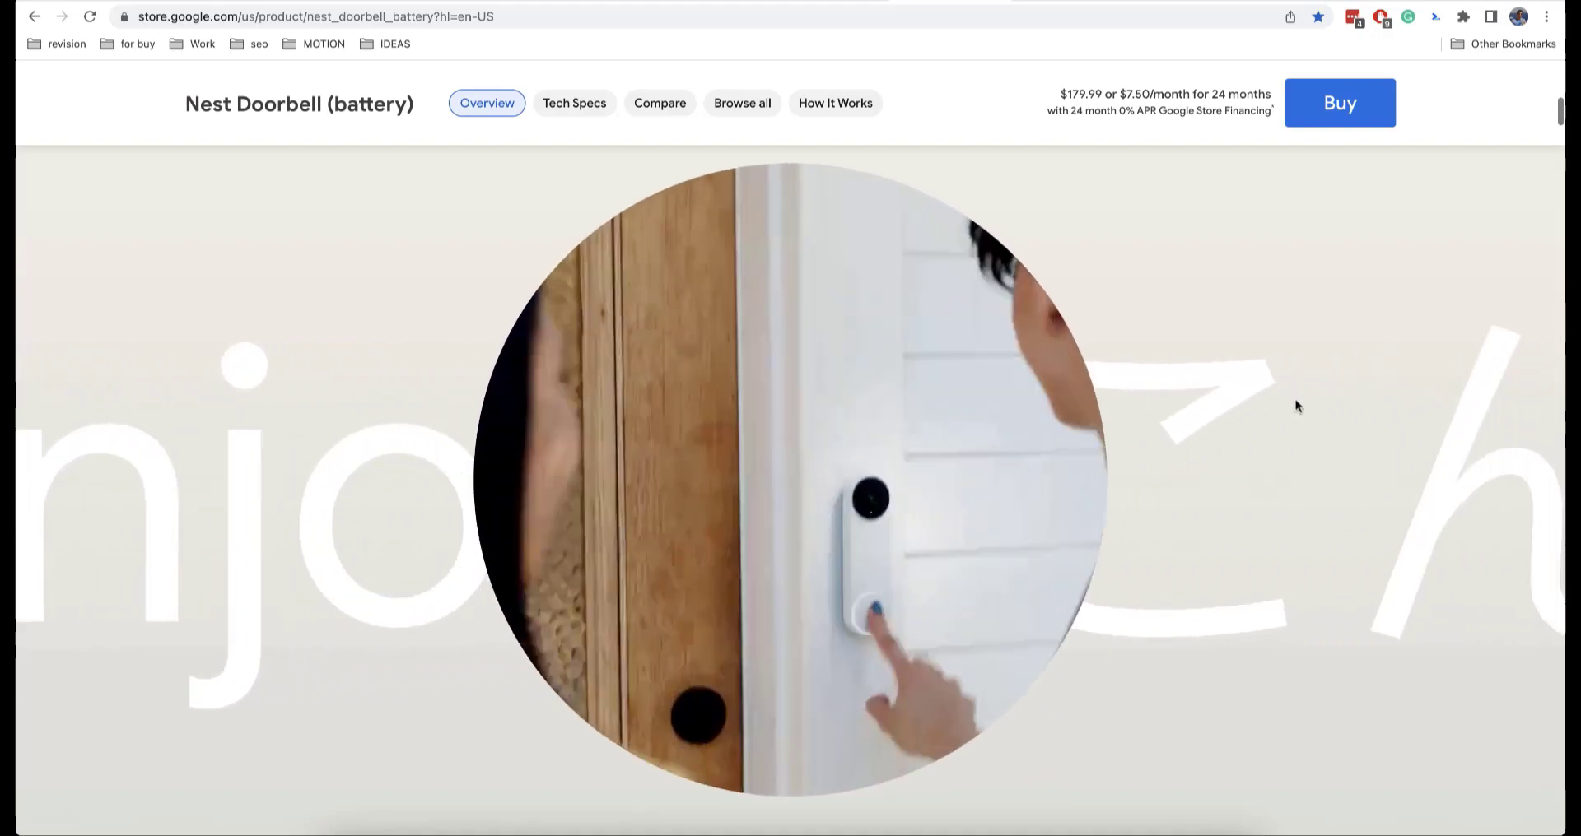
scroll(1295, 405, "down", 5)
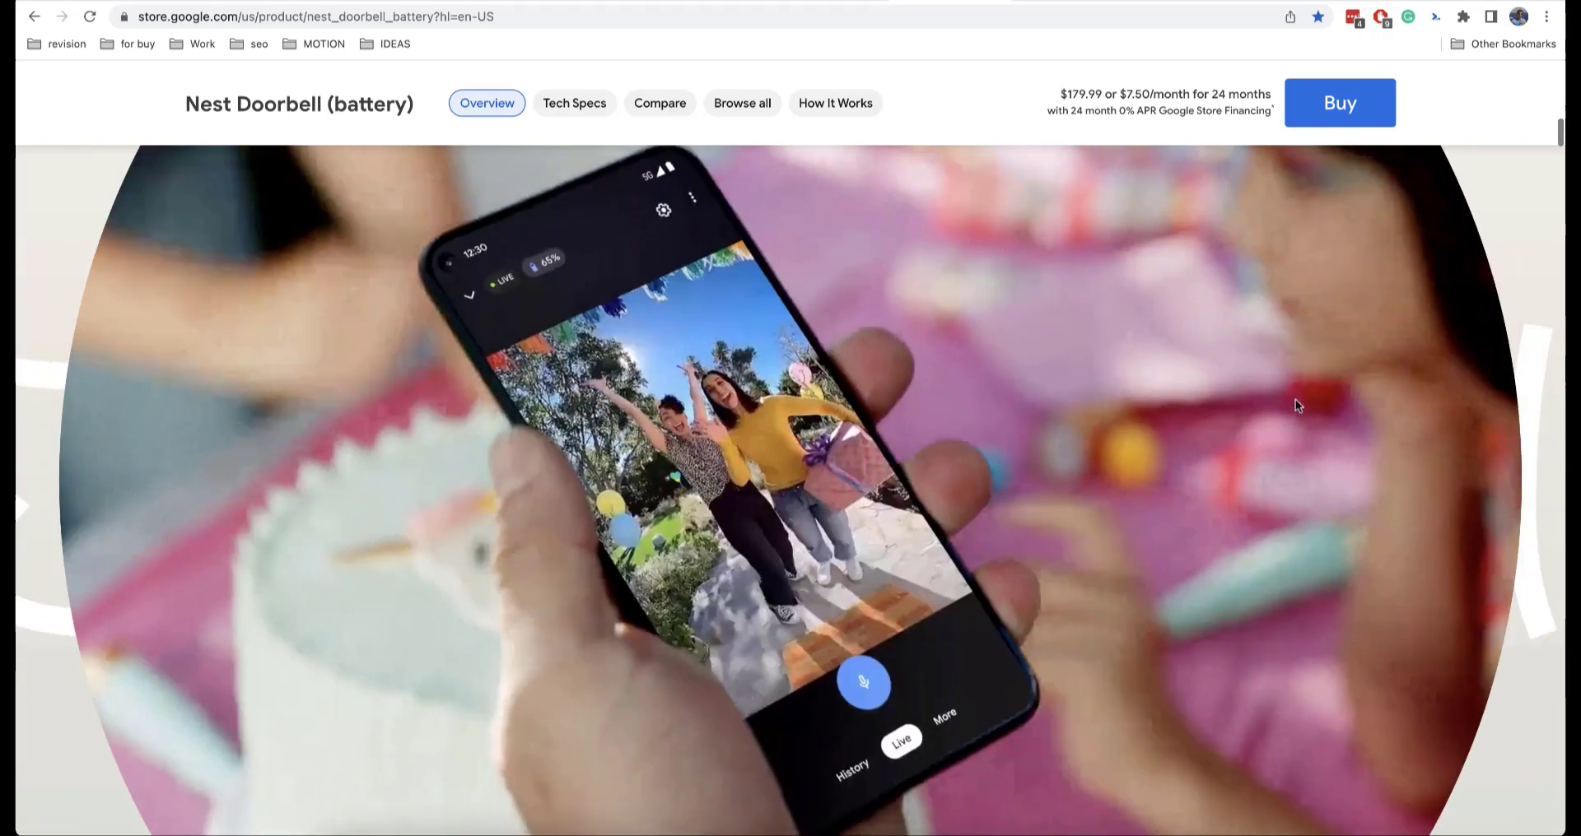
scroll(1296, 405, "up", 5)
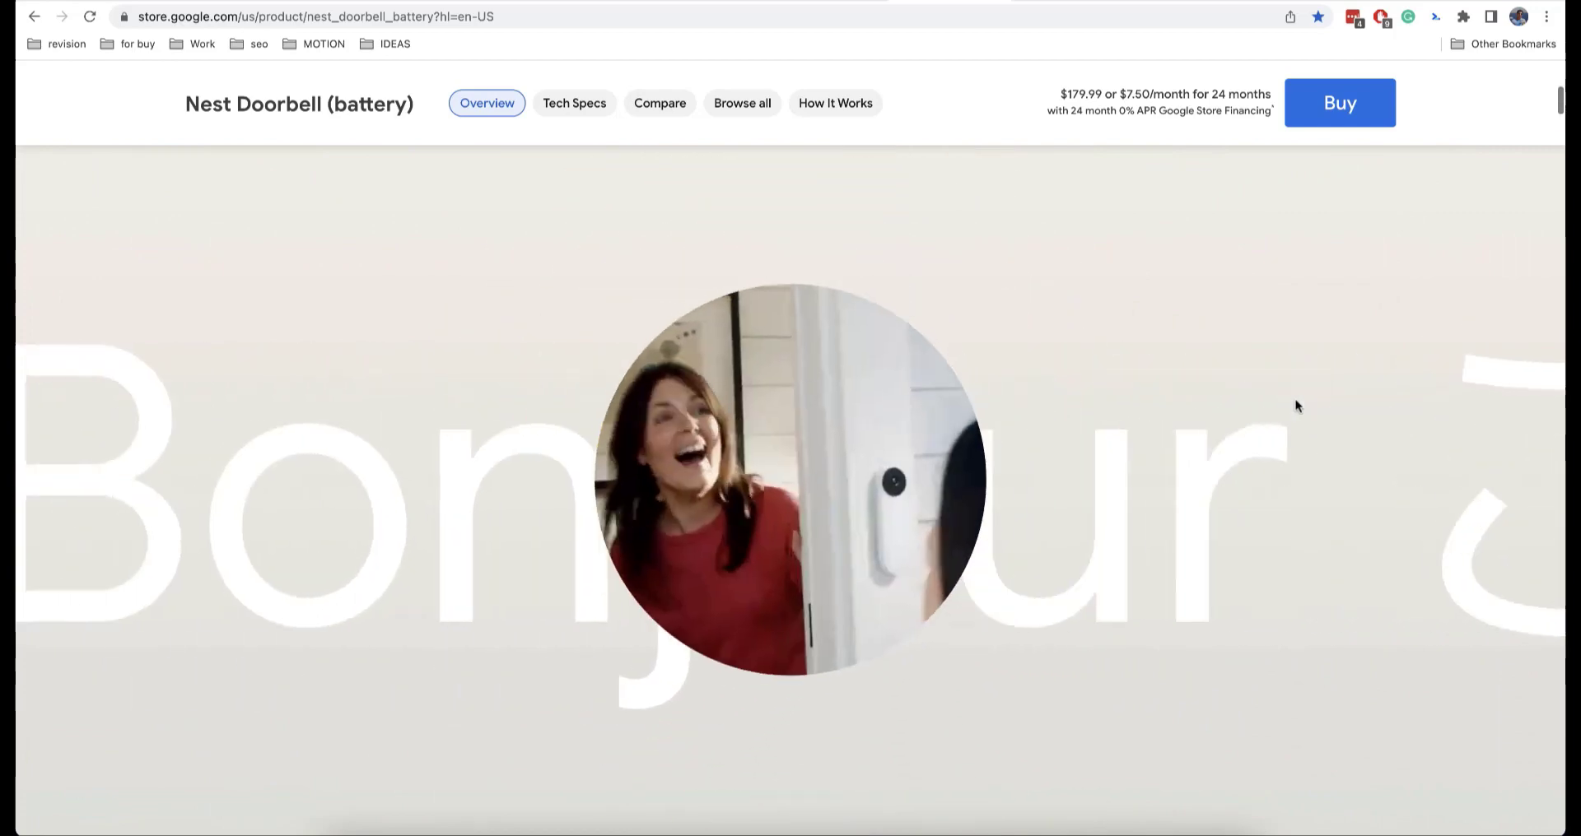
scroll(1295, 405, "up", 3)
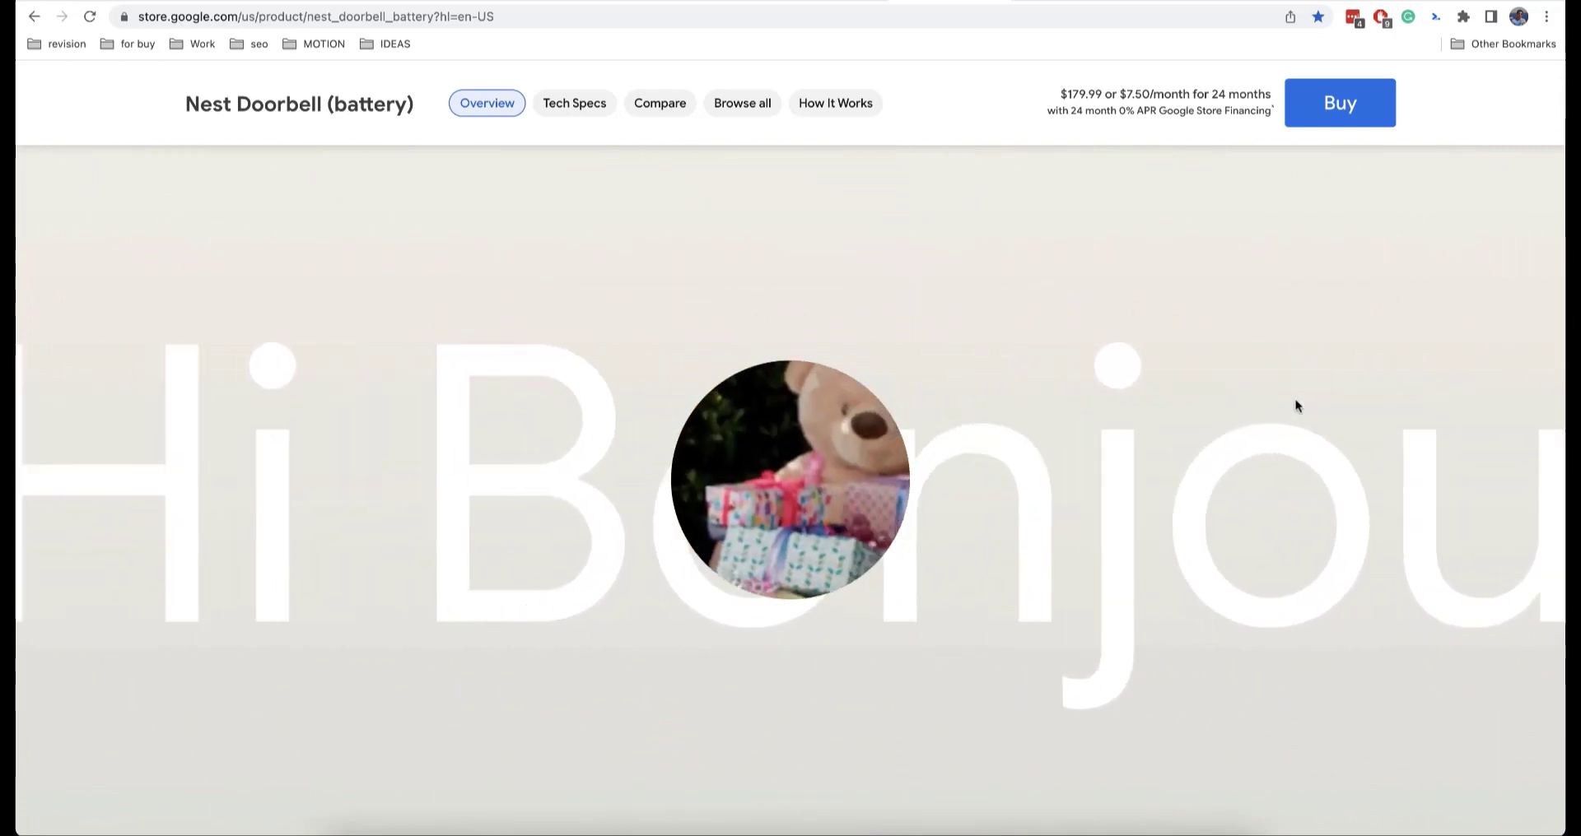
scroll(1296, 405, "up", 2)
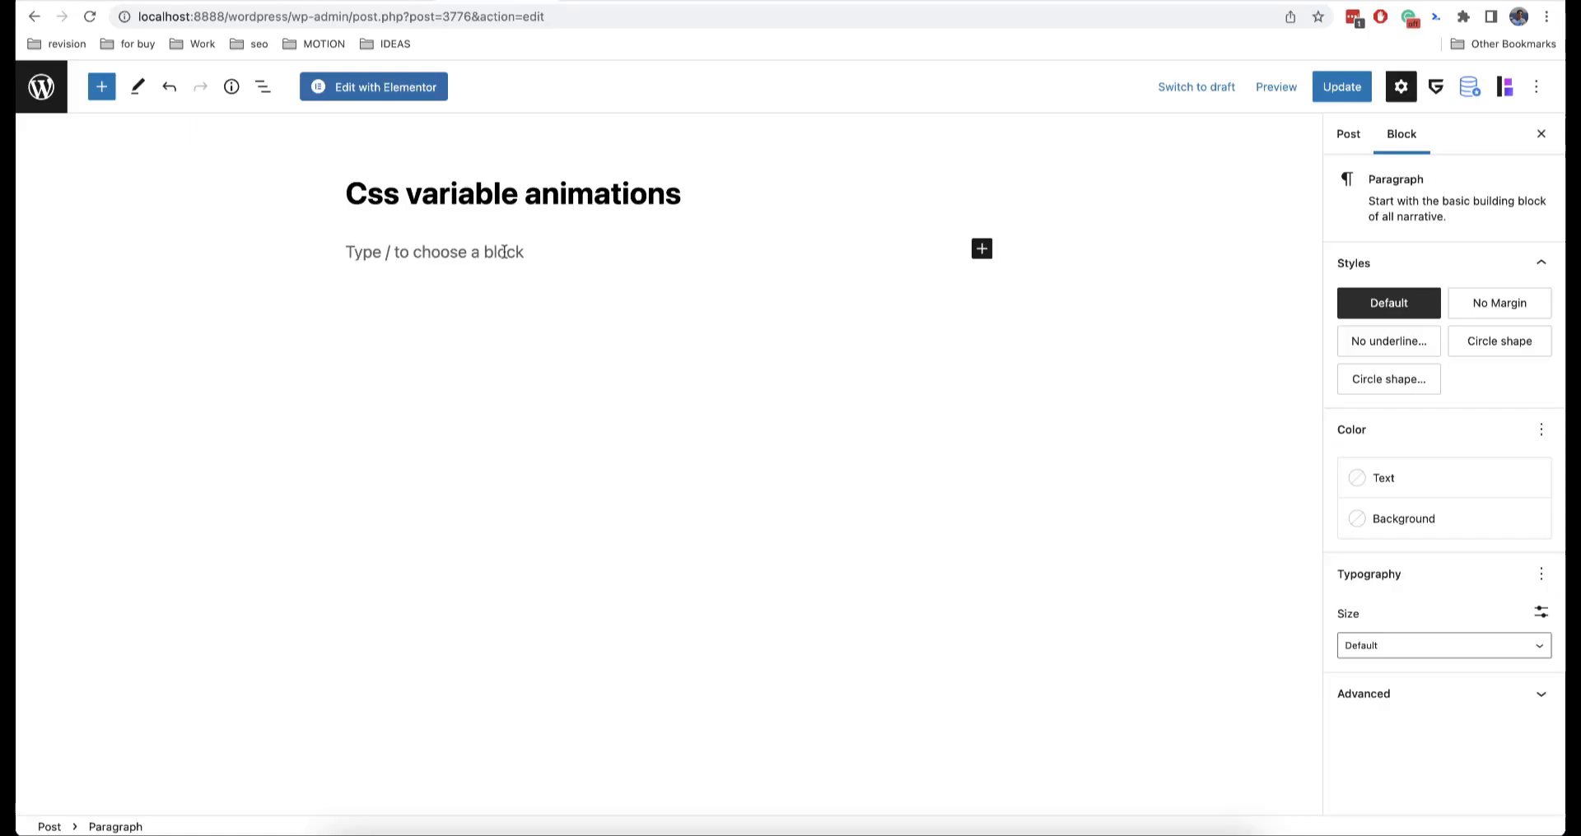
Step: Insert an Animation Container block below the post title "Css variable animations" and align it to full width
type("/")
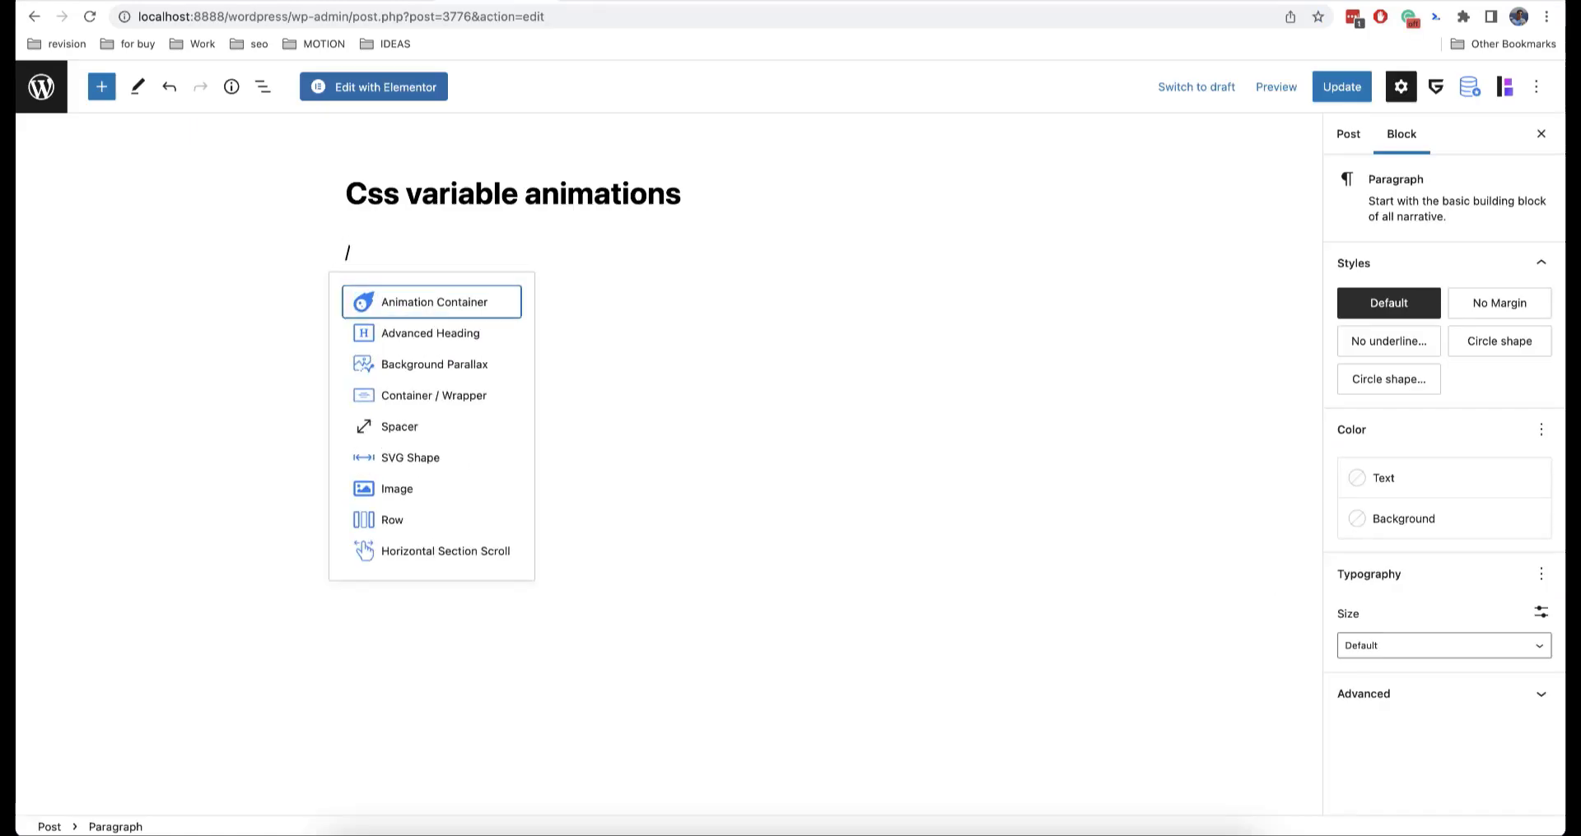
key("Return")
left_click(408, 215)
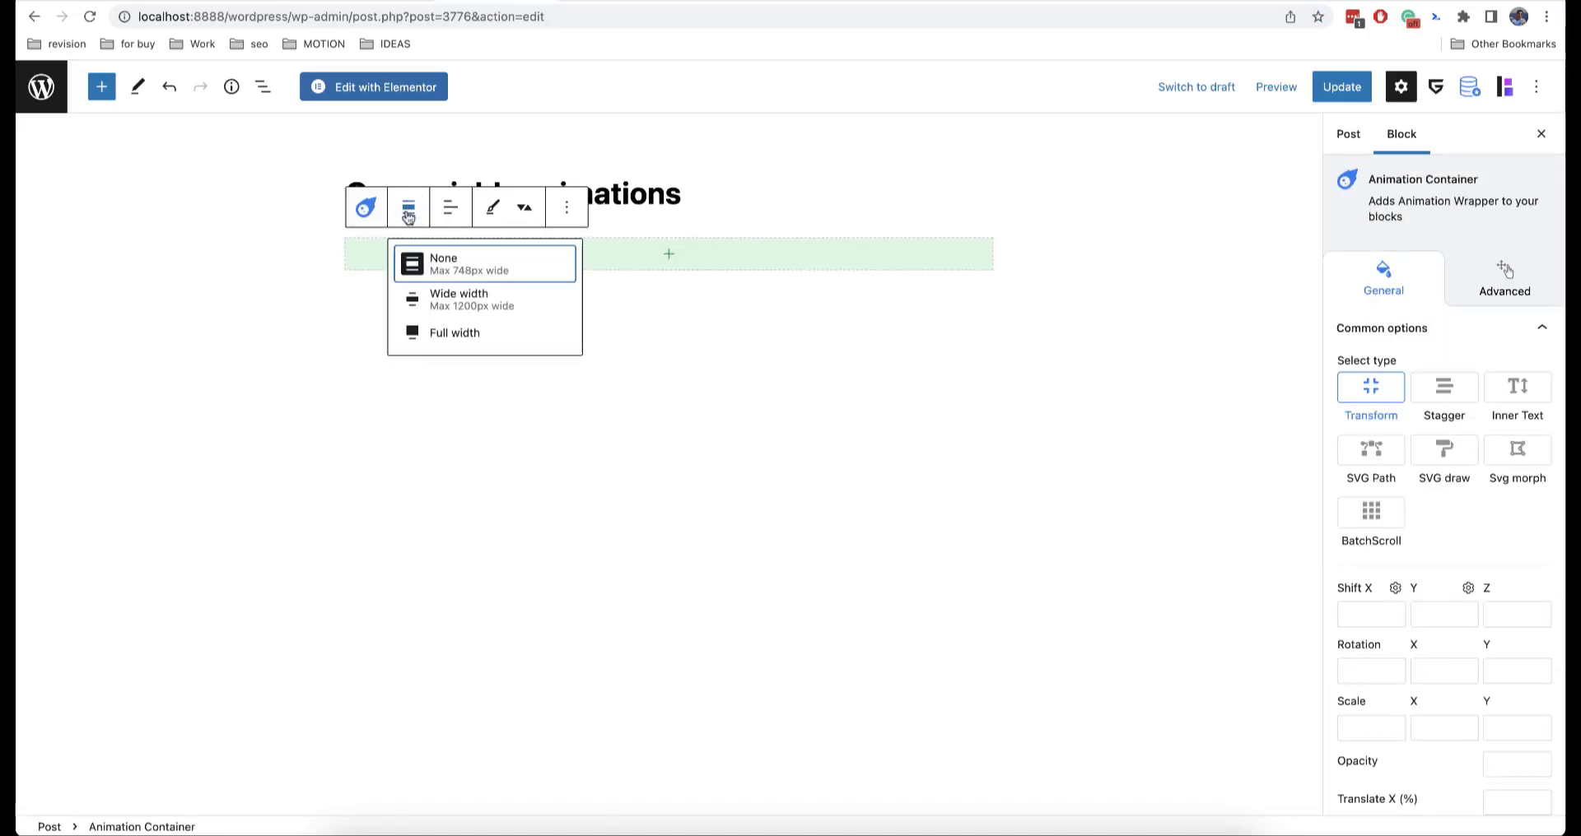
left_click(453, 333)
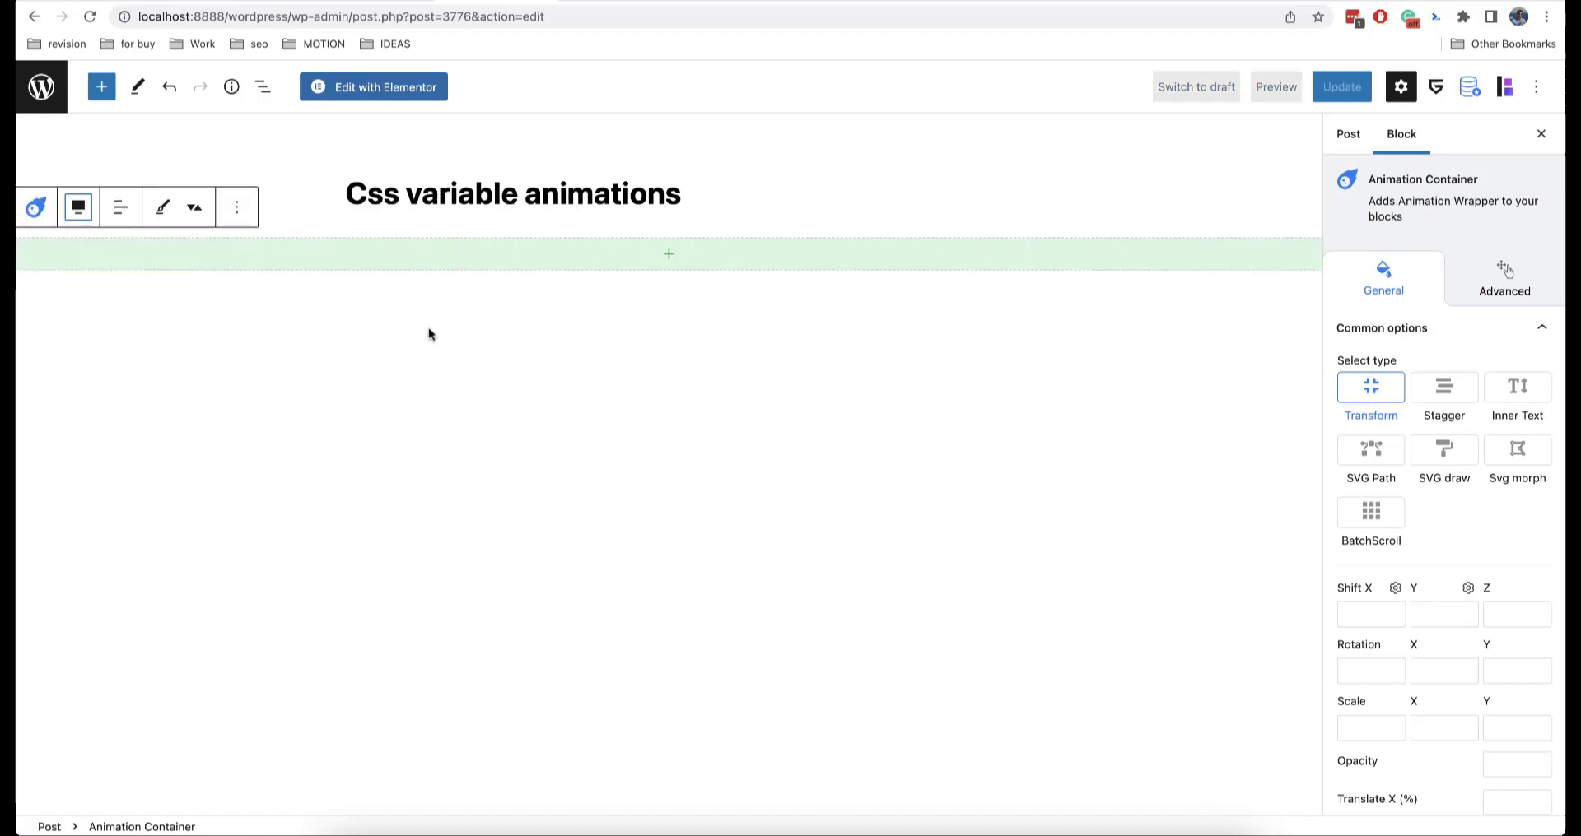
key("shift+Tab")
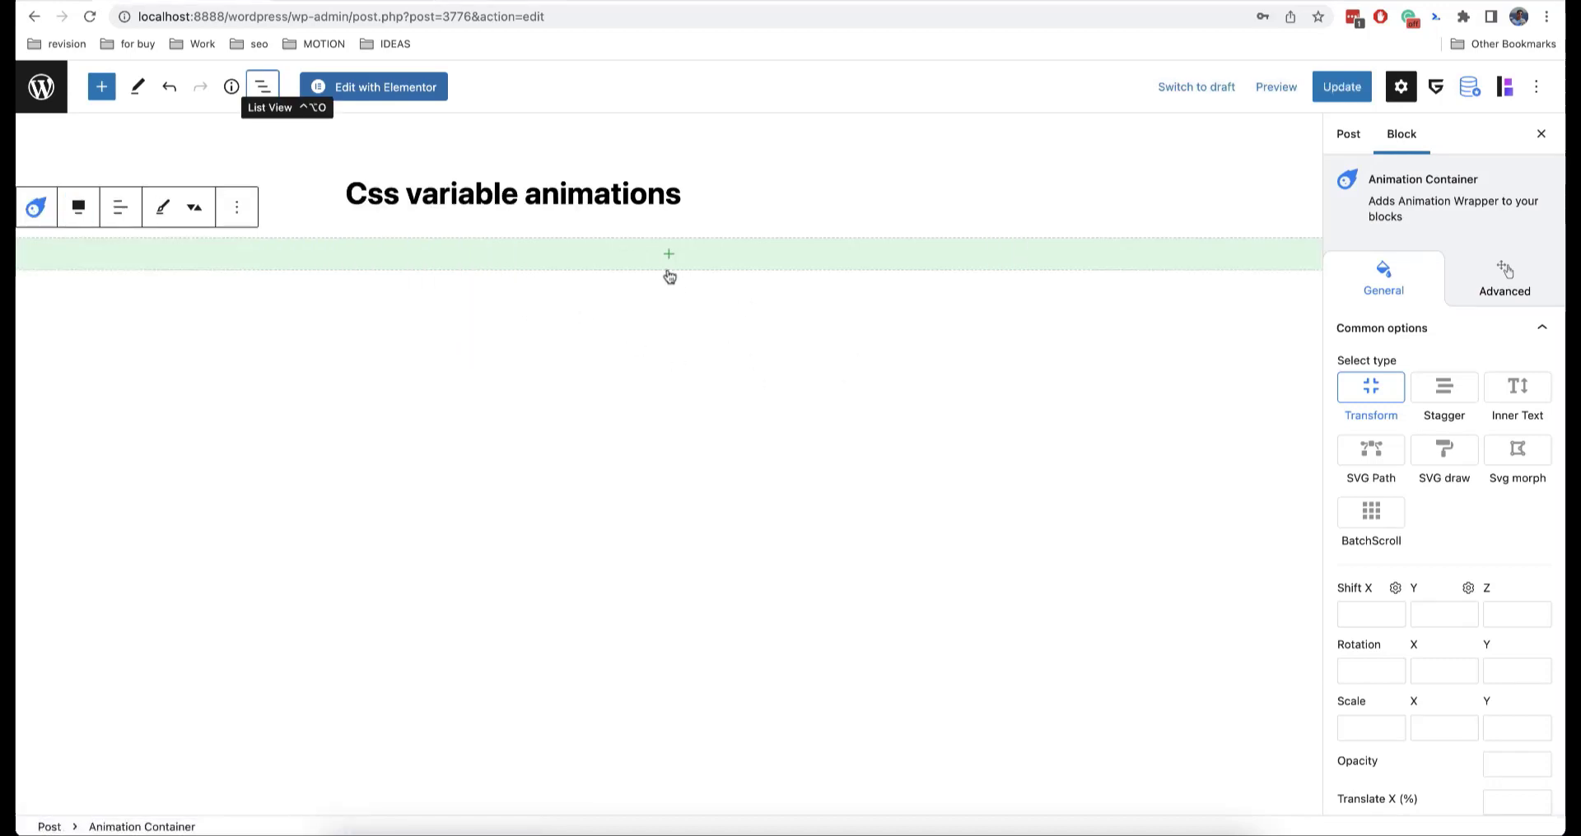
Step: Add a VideoBox block inside the Animation Container and load water.mp4 from the media library
left_click(666, 254)
type("video")
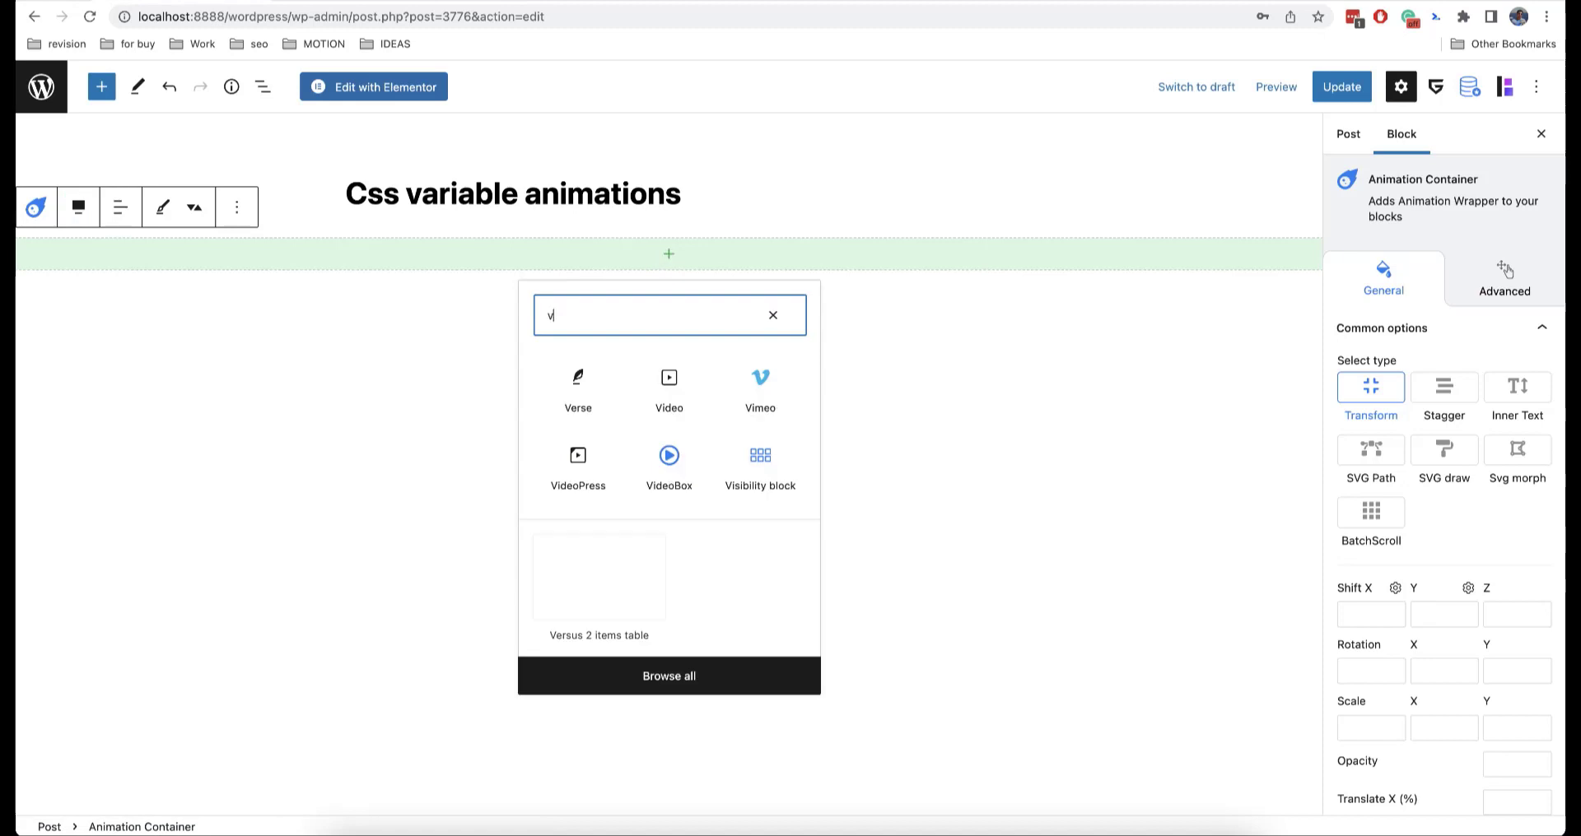
left_click(739, 380)
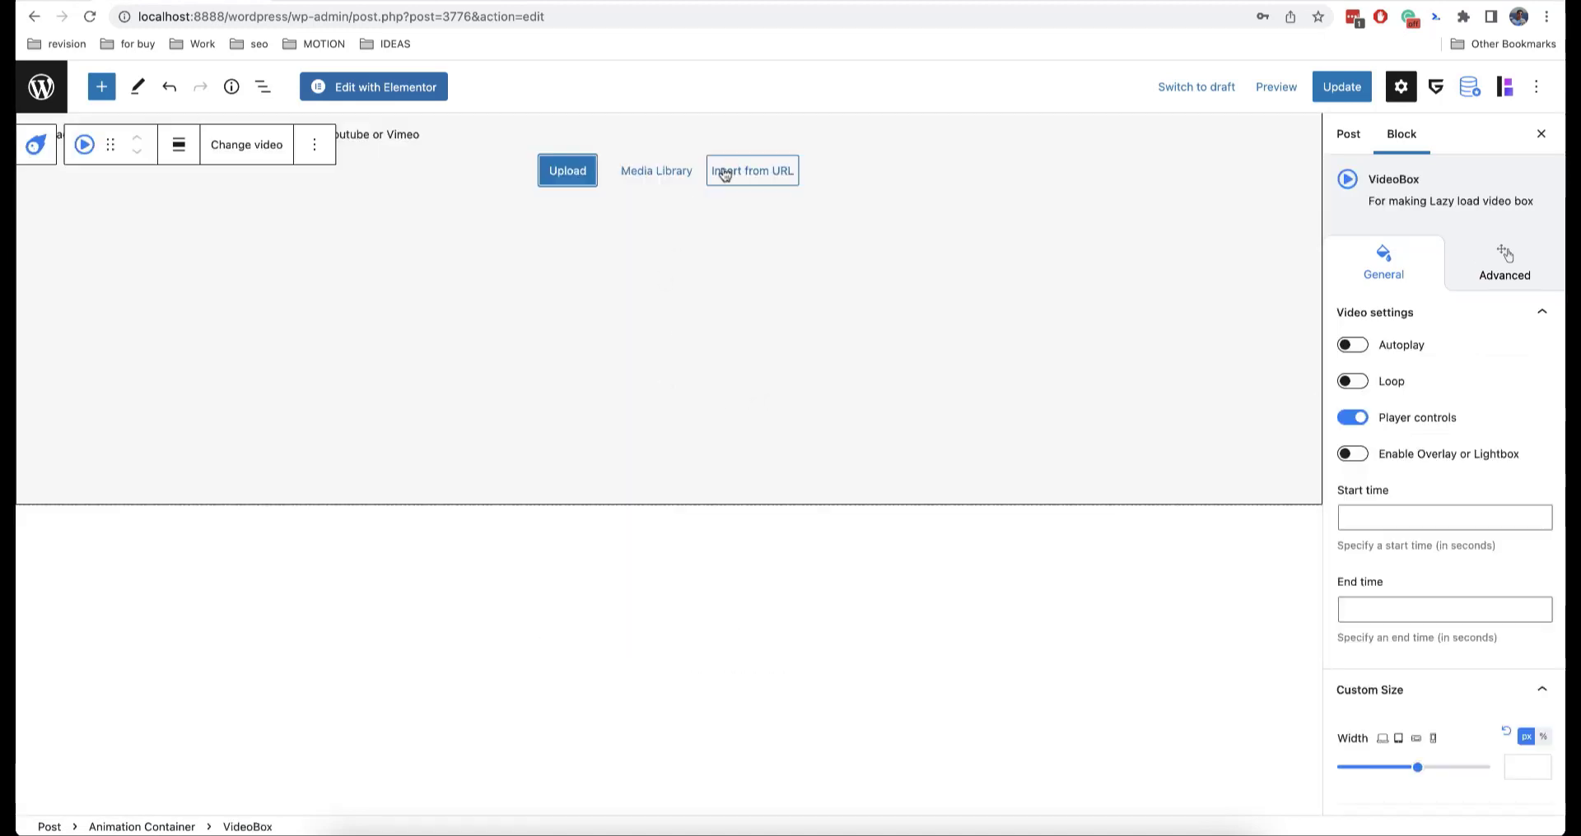
left_click(656, 172)
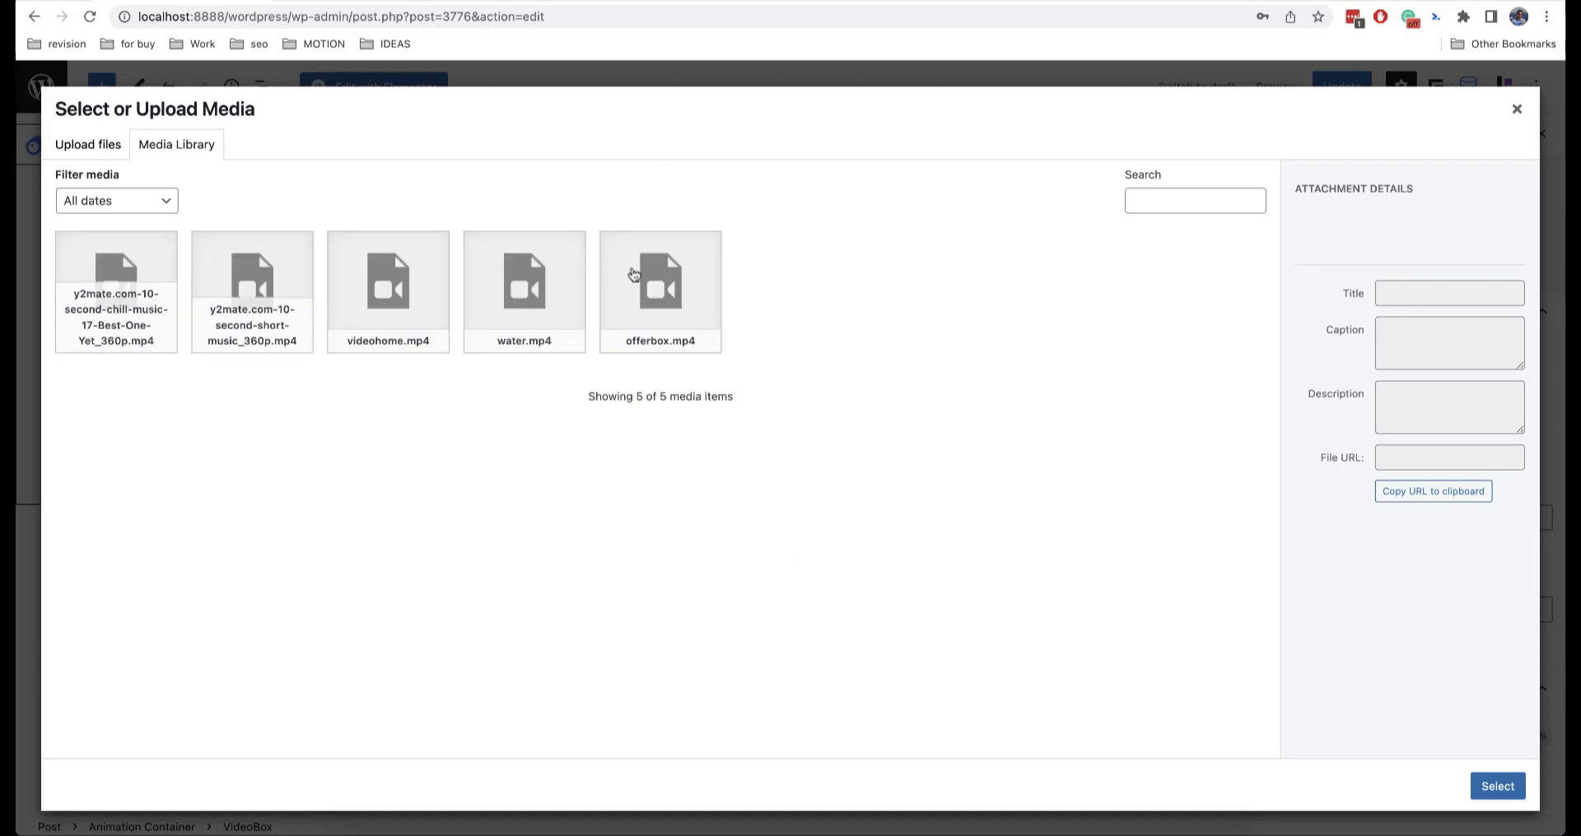
left_click(531, 279)
left_click(1497, 786)
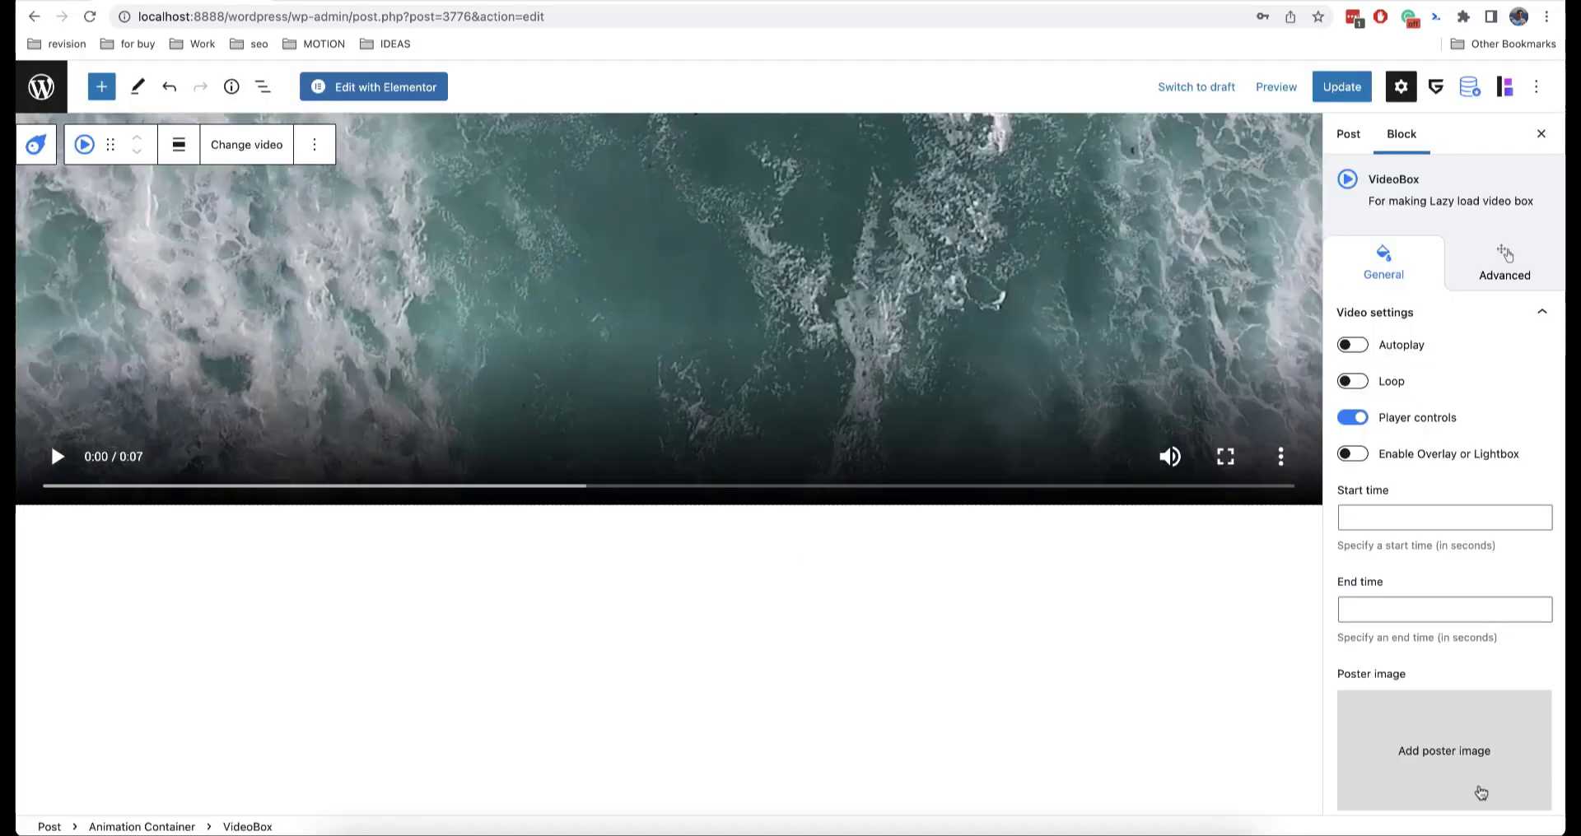
Step: Set the video's width to 100% and height to 700 px, and fit it to the container with Cover
scroll(1385, 520, "down", 5)
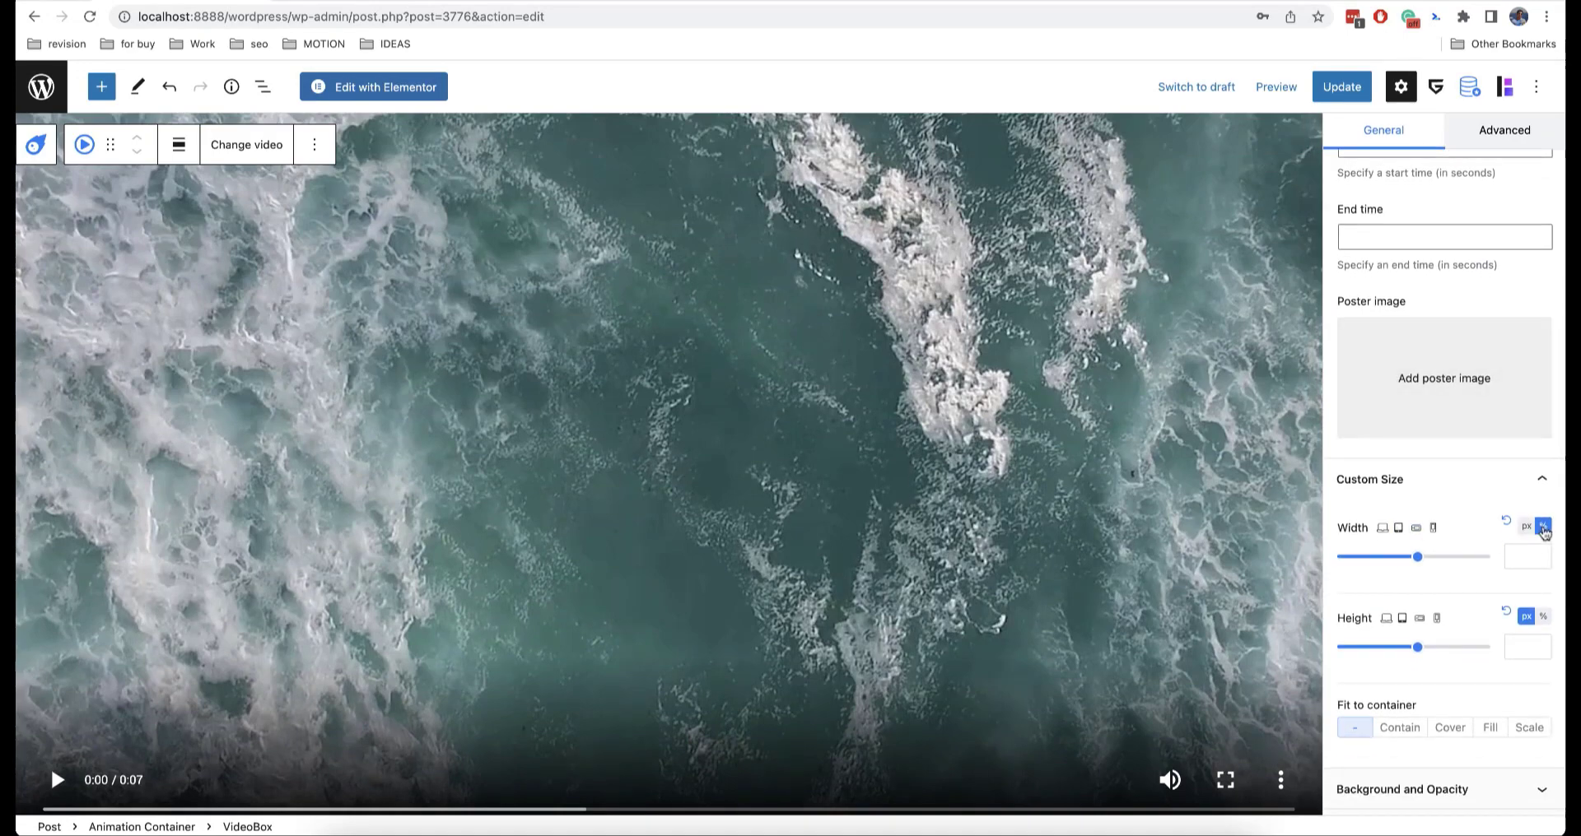
type("100")
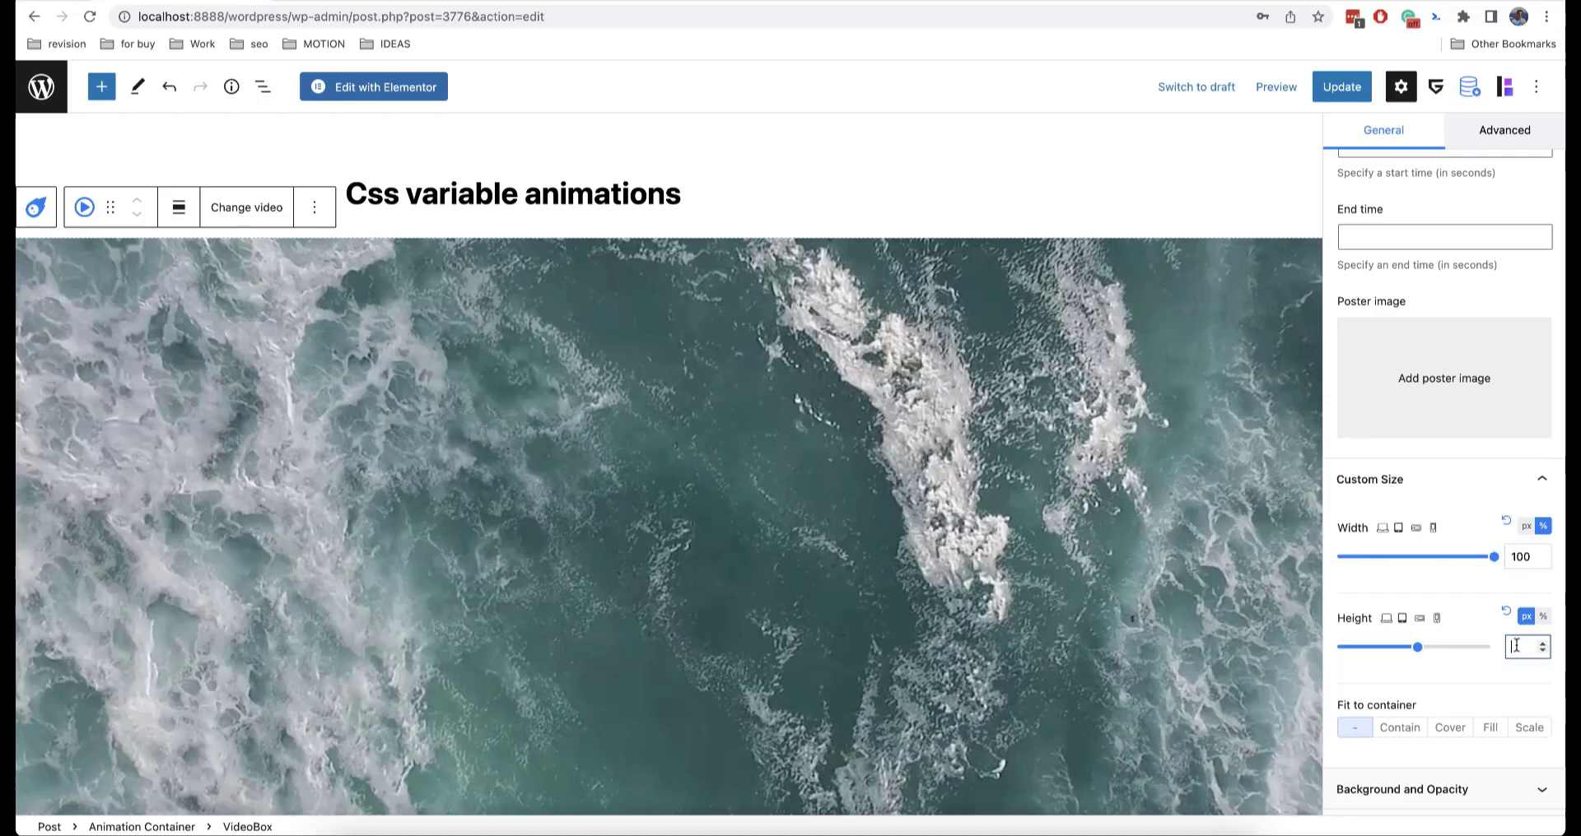
type("700")
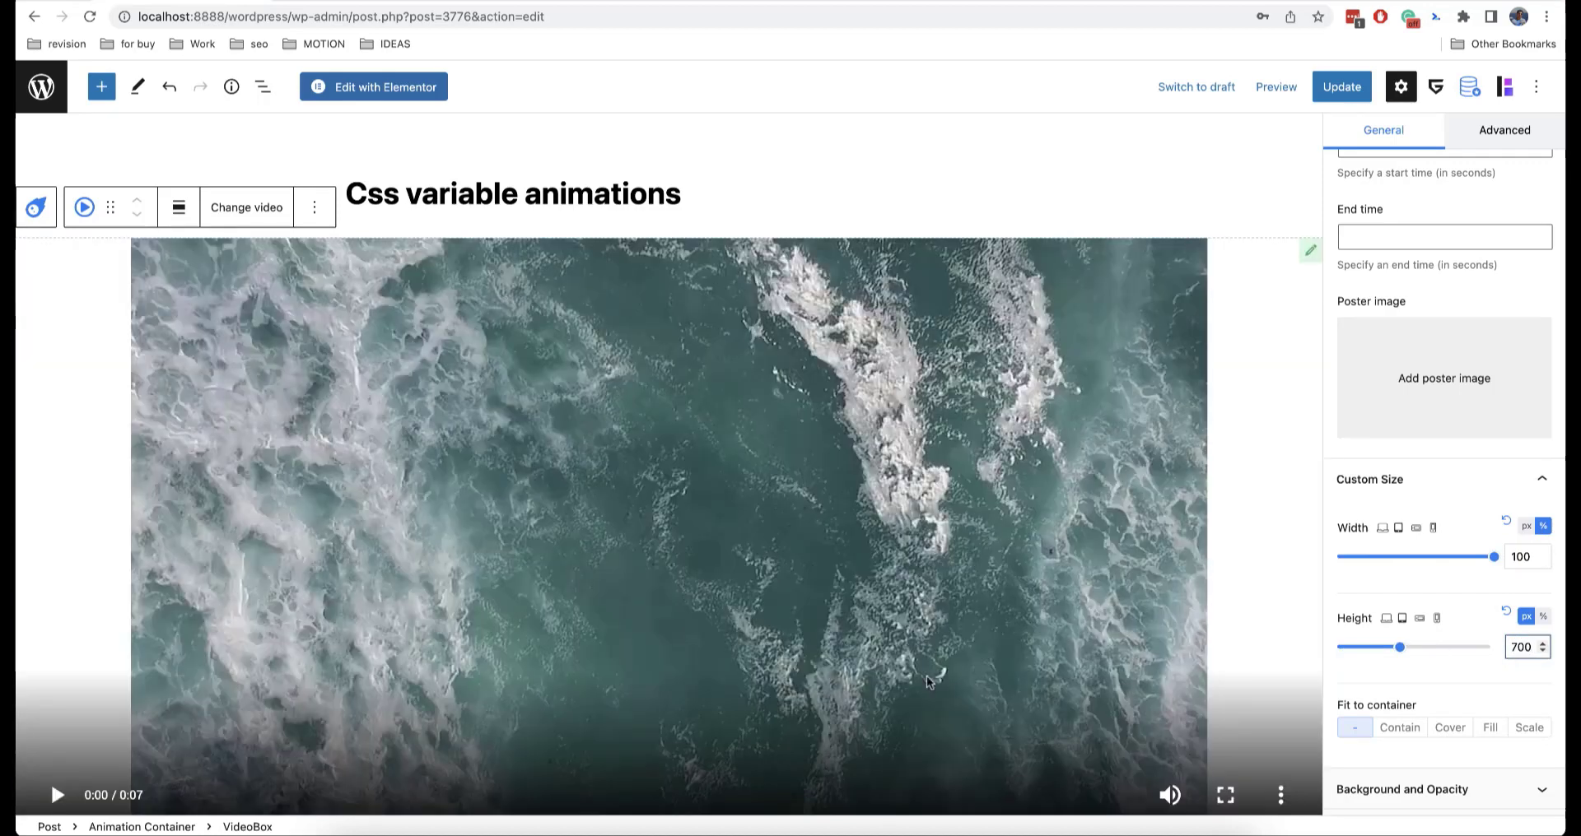
scroll(928, 680, "down", 1)
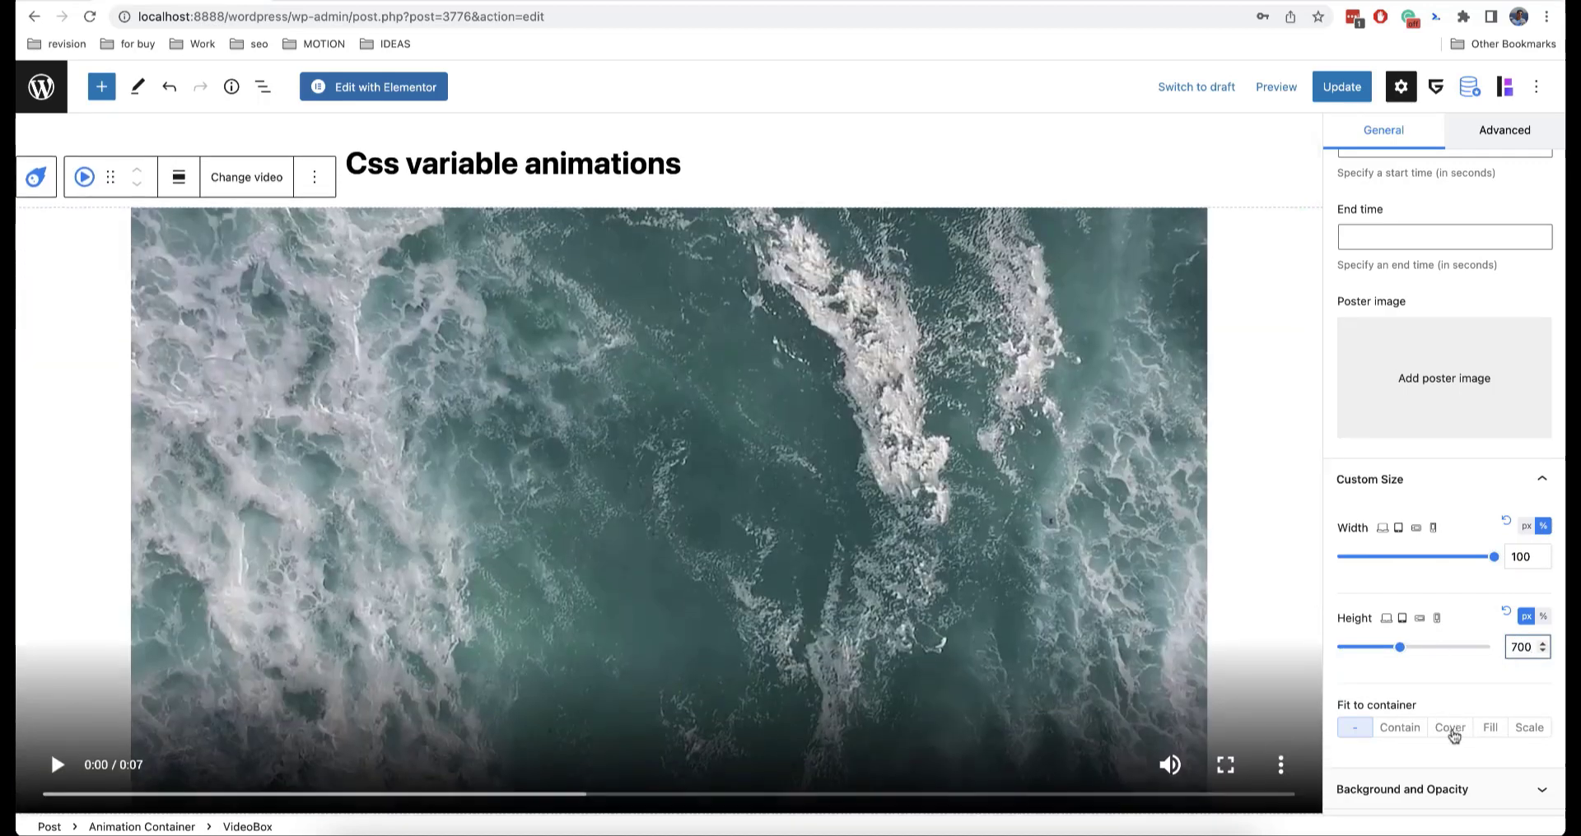
left_click(1451, 728)
scroll(946, 524, "down", 2)
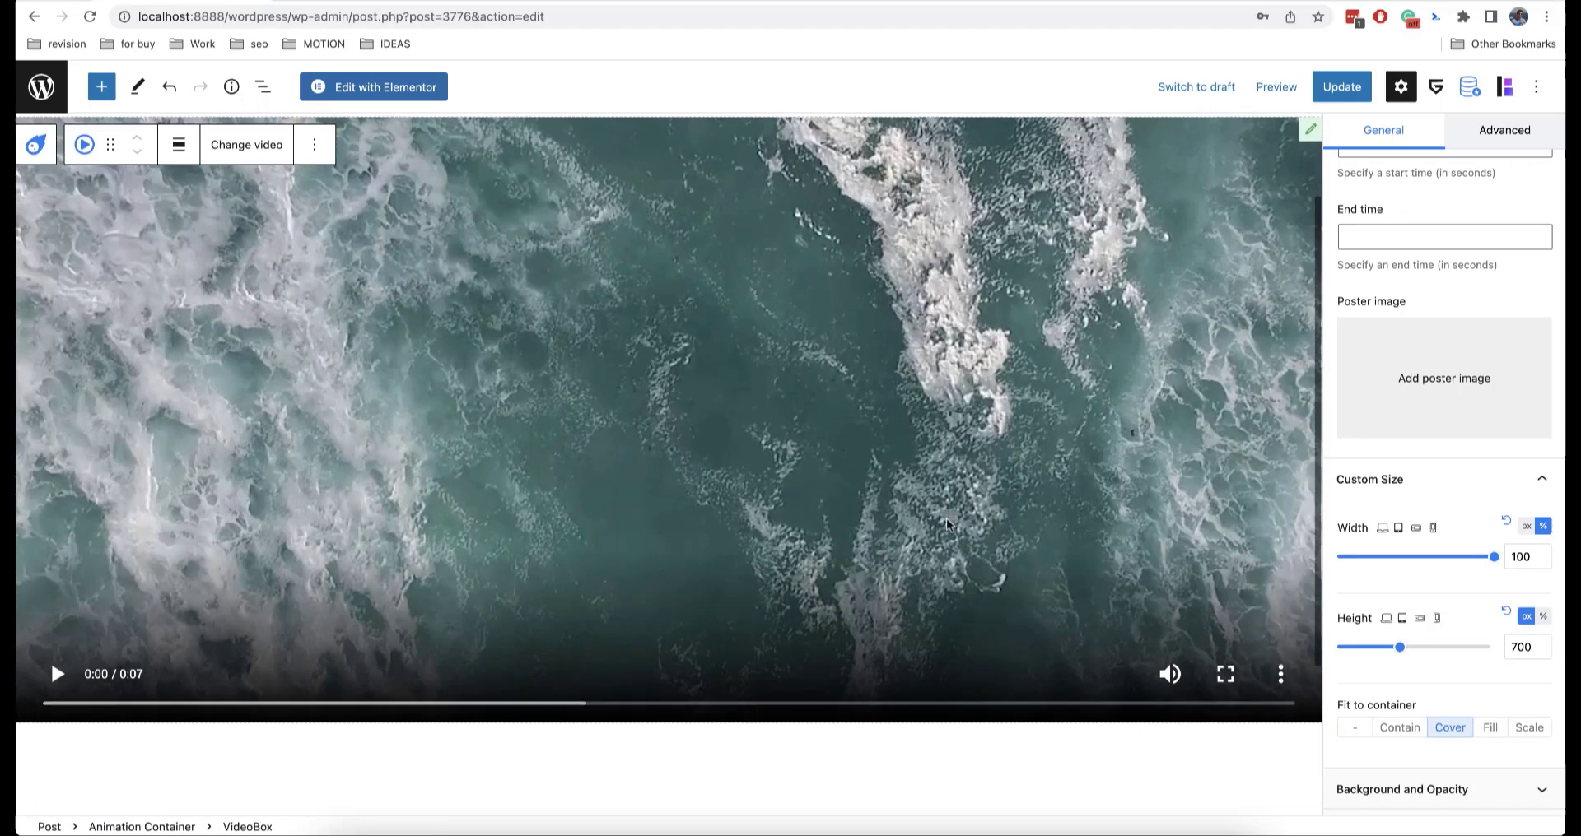
scroll(947, 524, "up", 2)
scroll(947, 524, "down", 2)
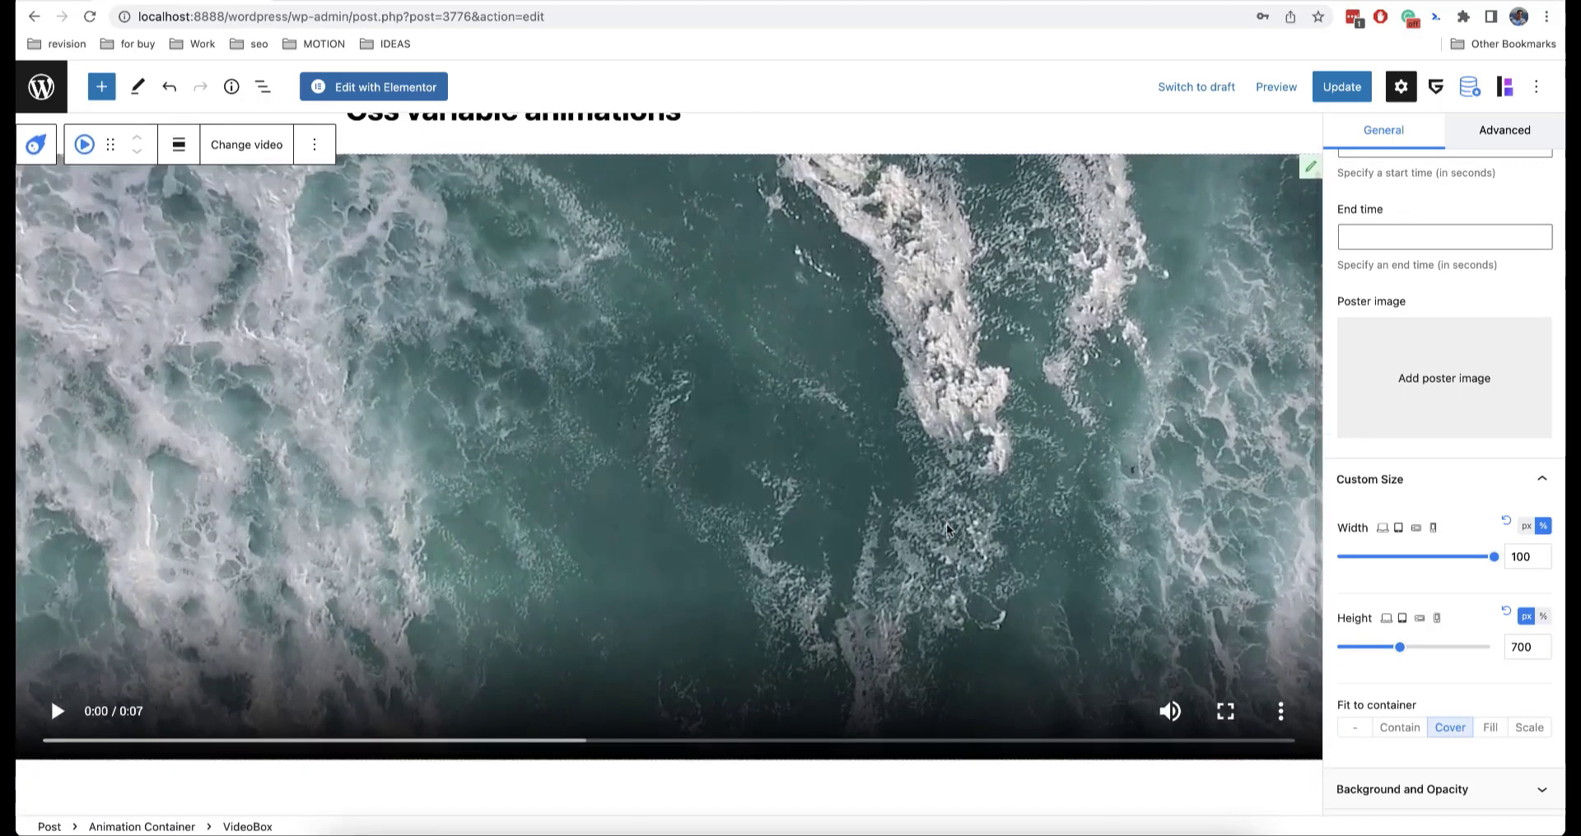
scroll(947, 530, "up", 2)
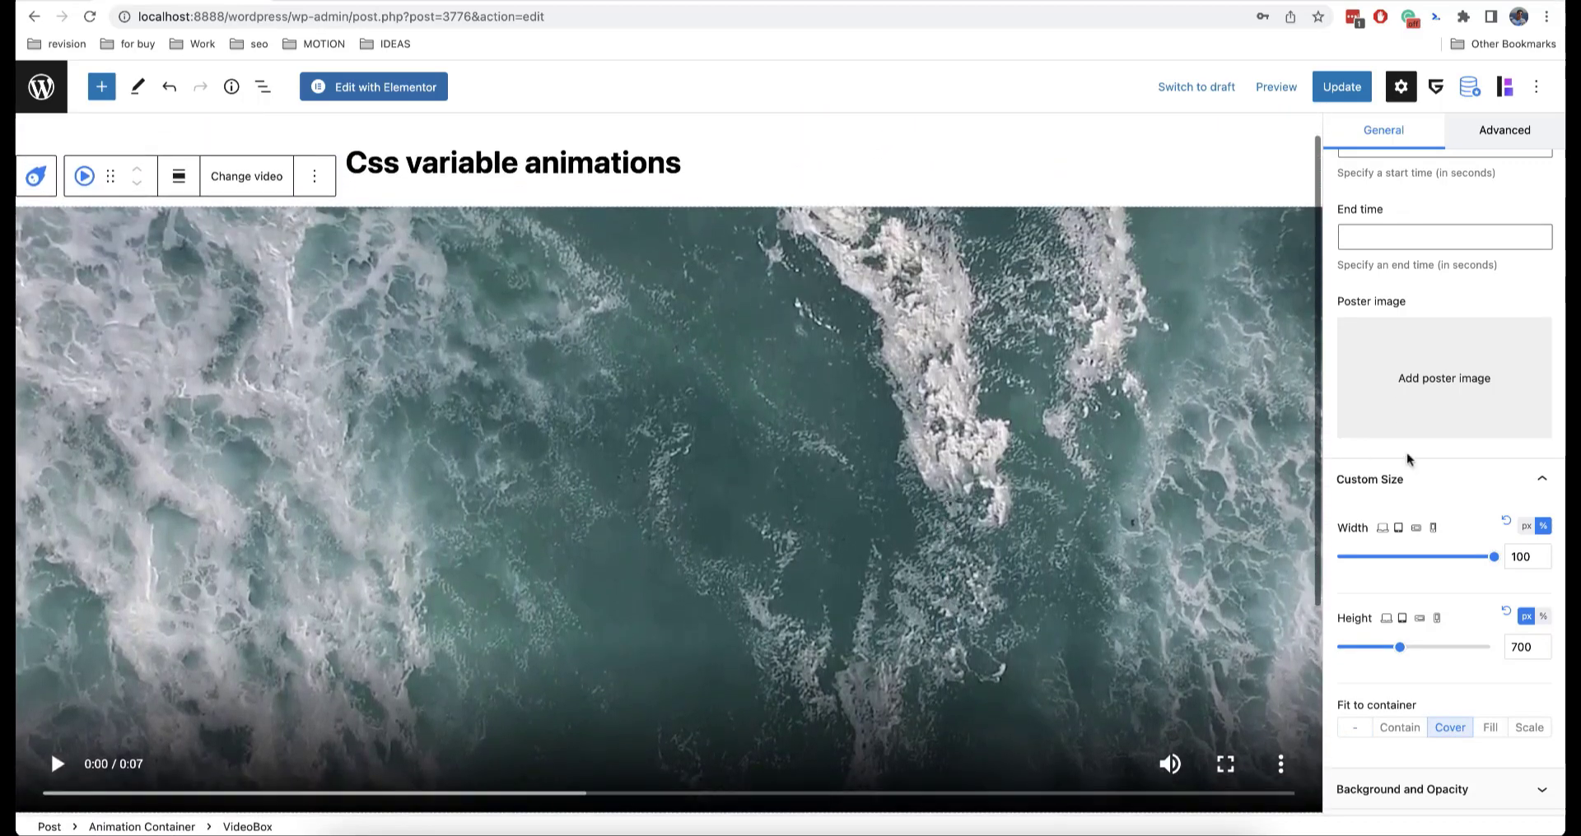
Step: Enable Autoplay and Loop for the video and update the post
scroll(1408, 459, "up", 5)
left_click(1362, 350)
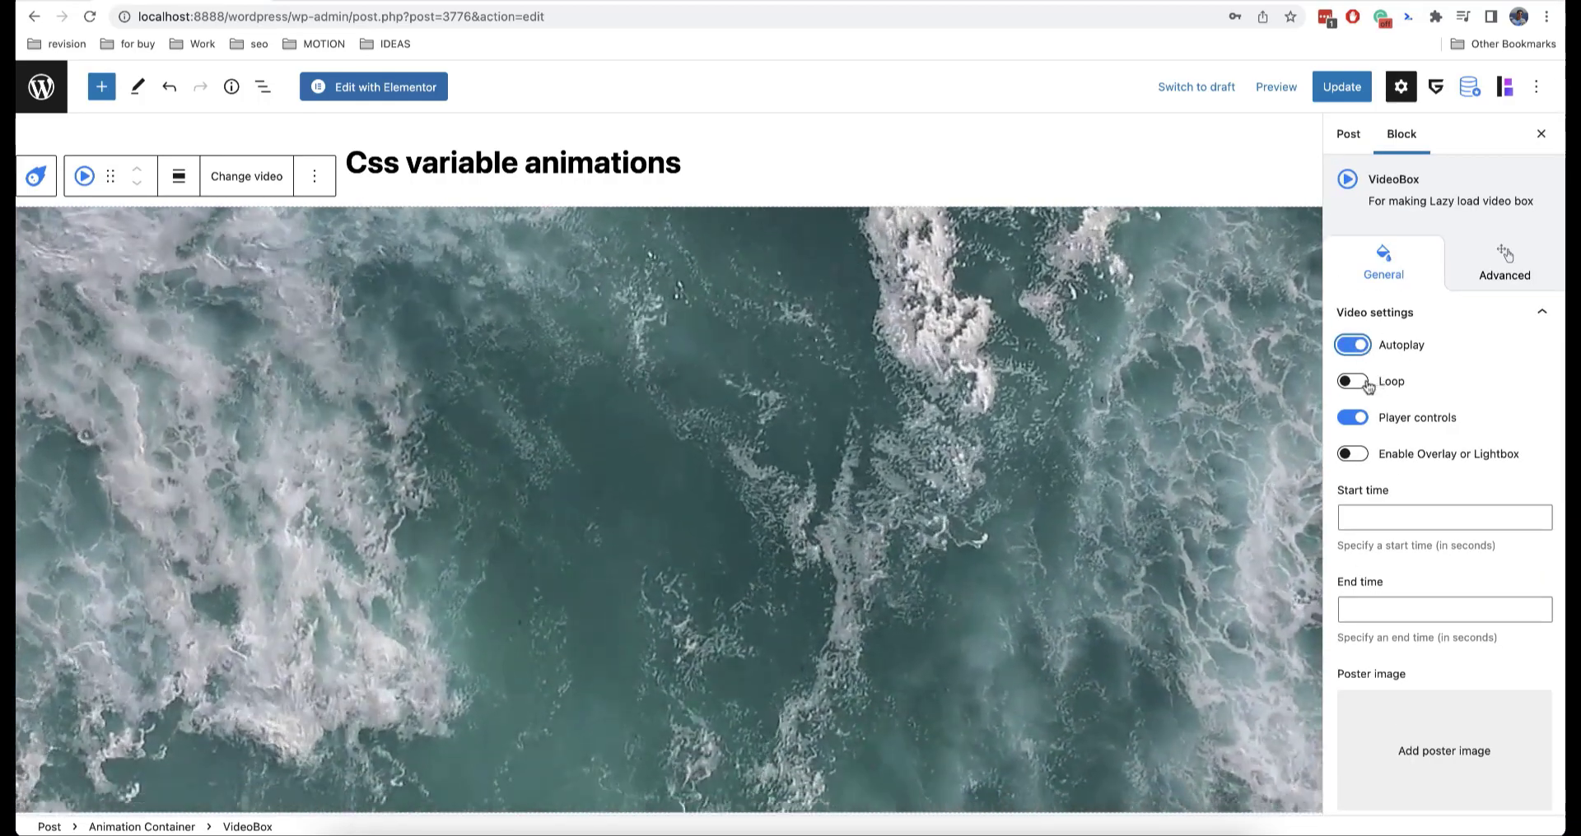
left_click(1364, 384)
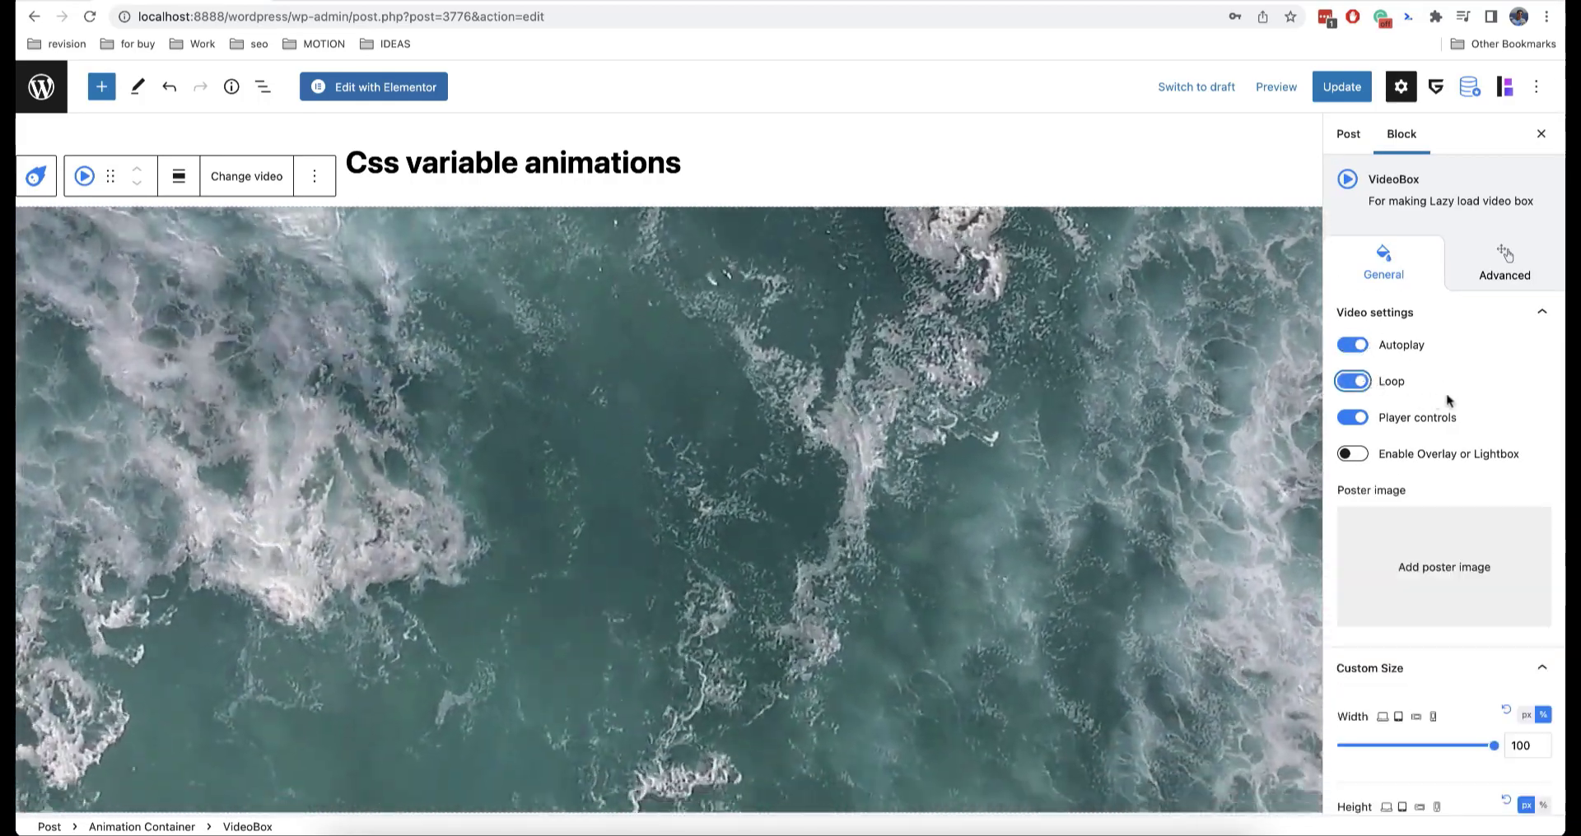
scroll(1448, 404, "down", 3)
scroll(1449, 403, "down", 1)
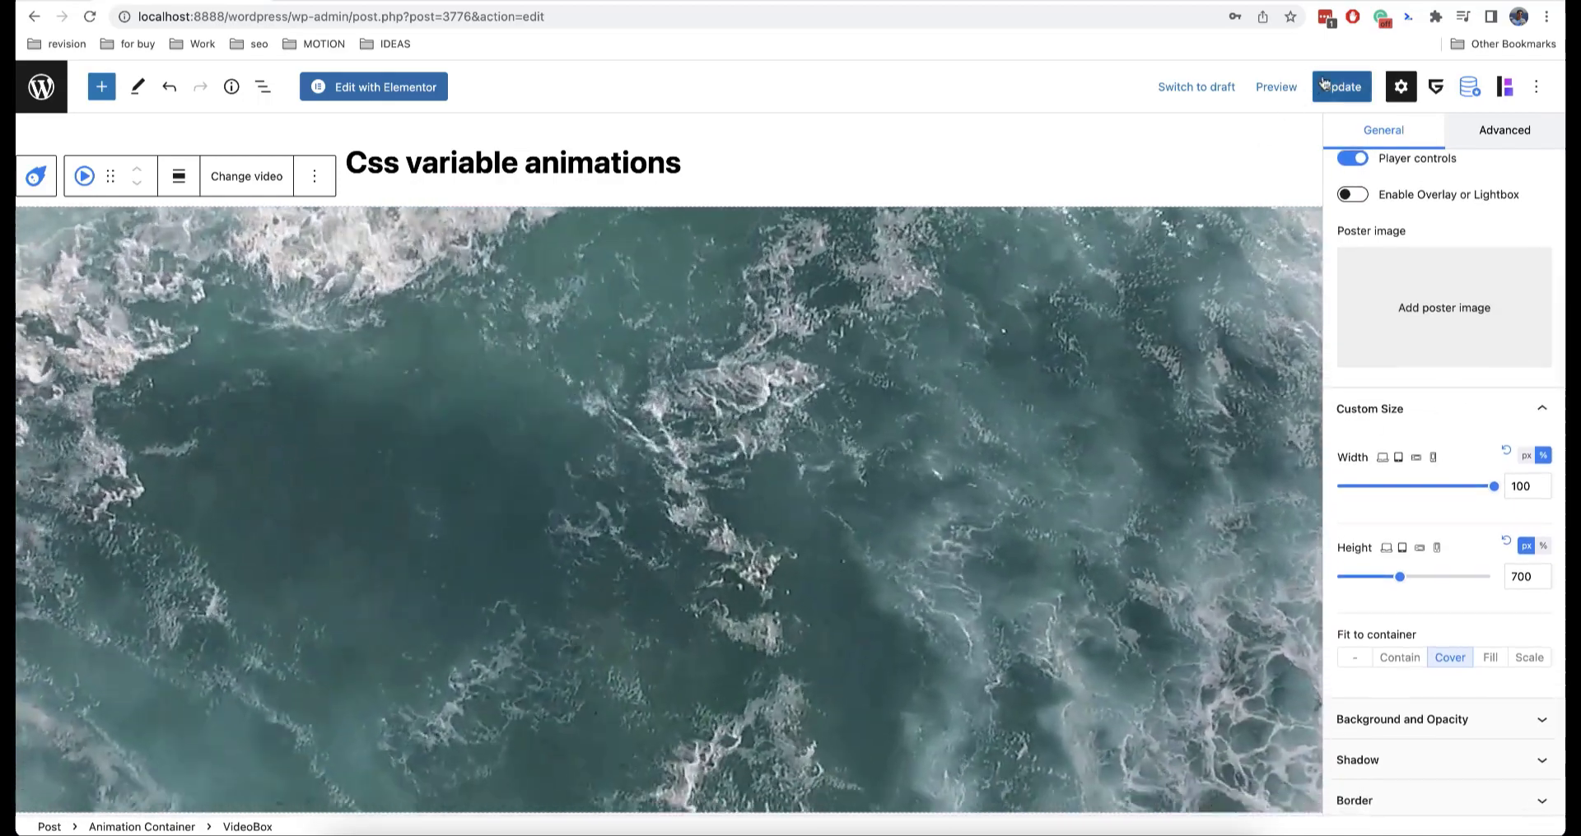
left_click(1337, 91)
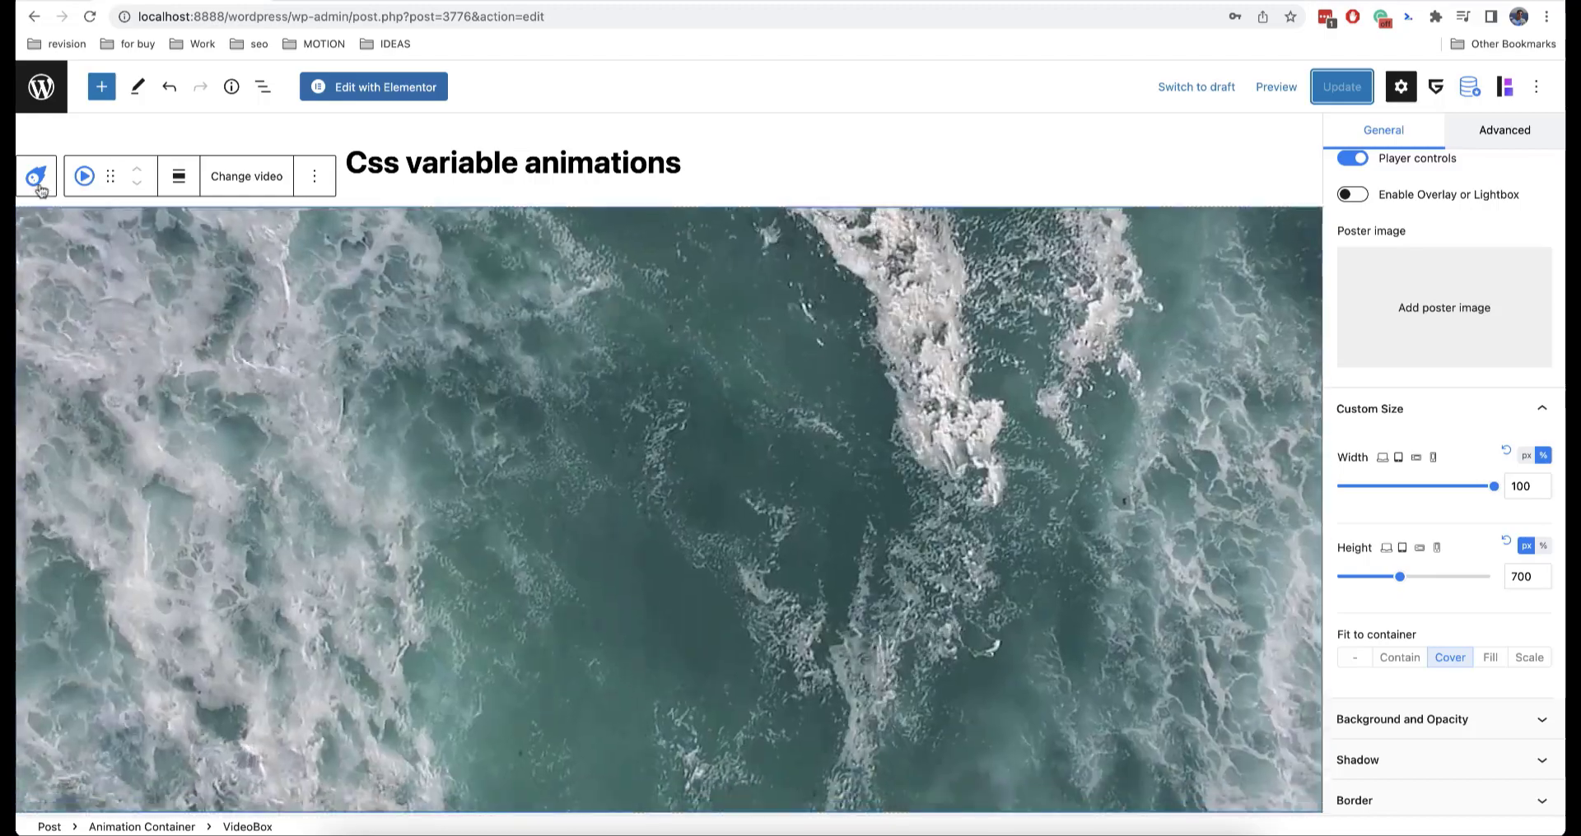
Step: Select the parent Animation Container of the video and open its Custom css variables settings
left_click(36, 175)
scroll(1523, 384, "down", 15)
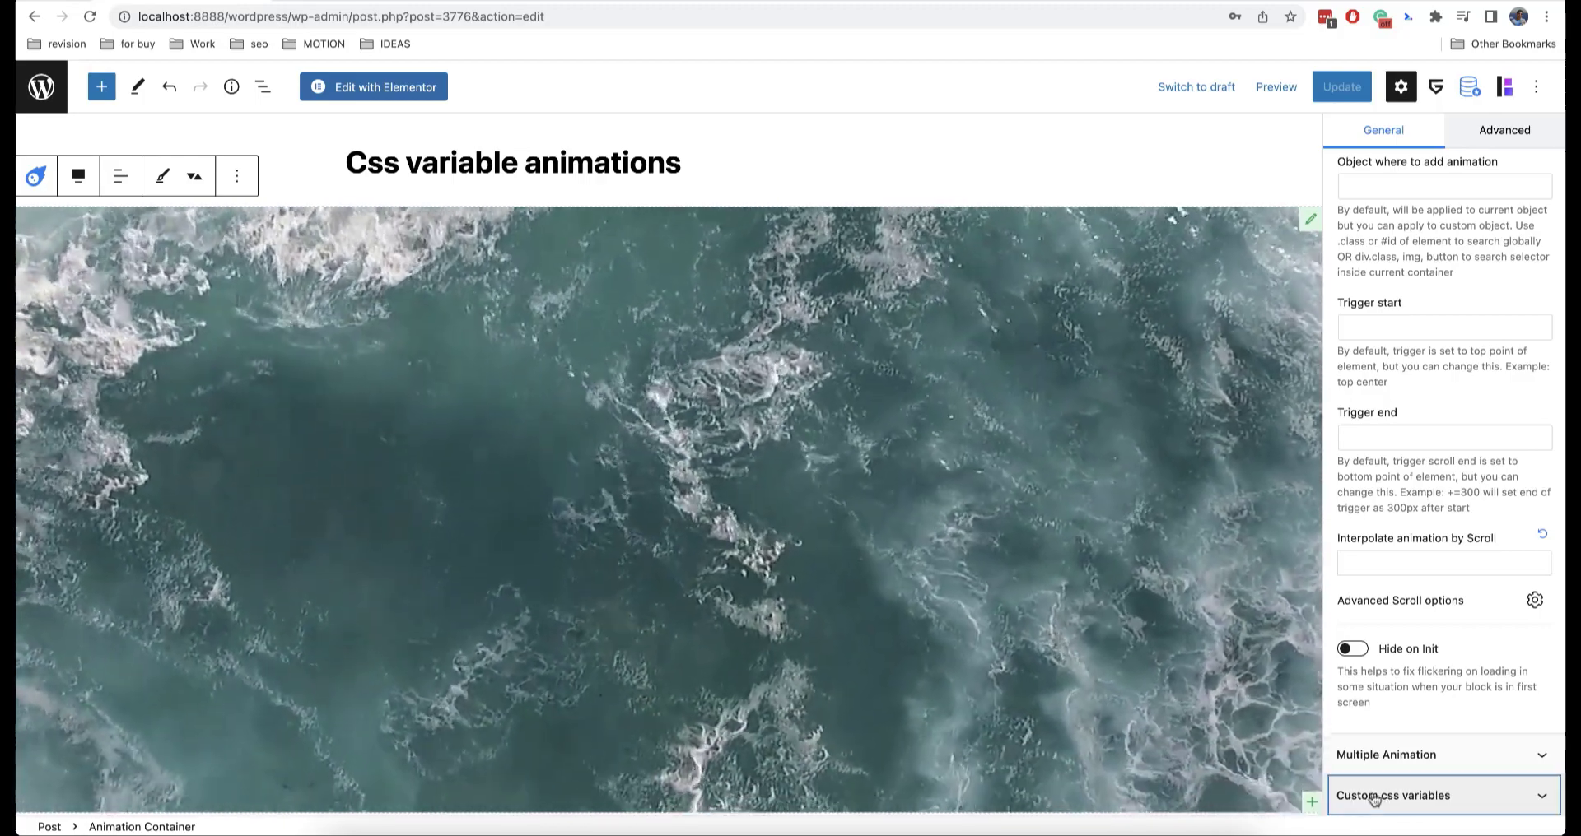
left_click(1366, 795)
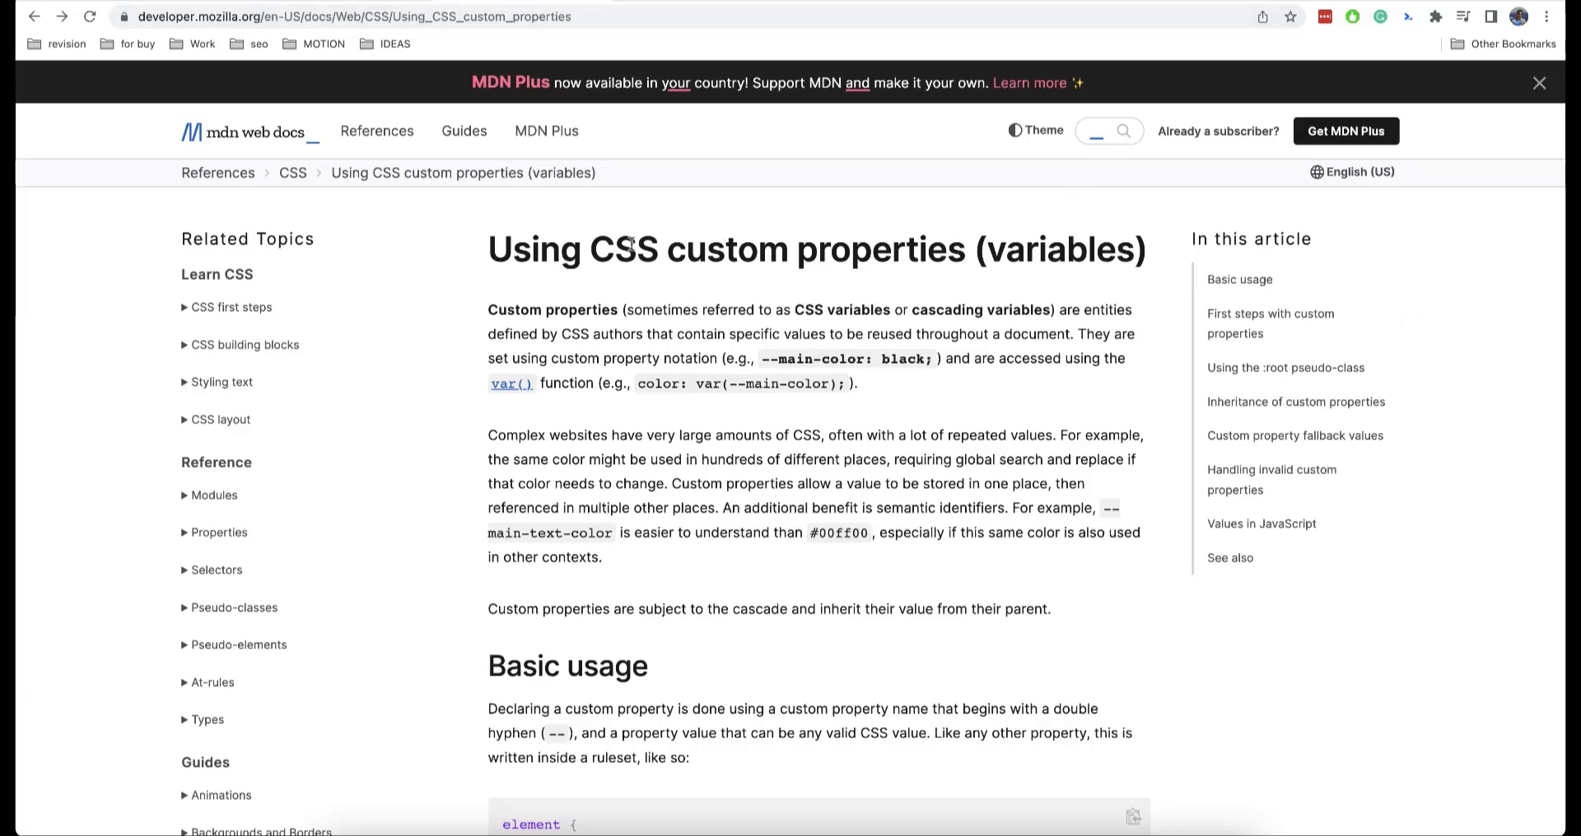
Step: Search the web for "clip path circle", open the Clippy CSS clip-path maker and bring its circle shape option into view
left_click(285, 14)
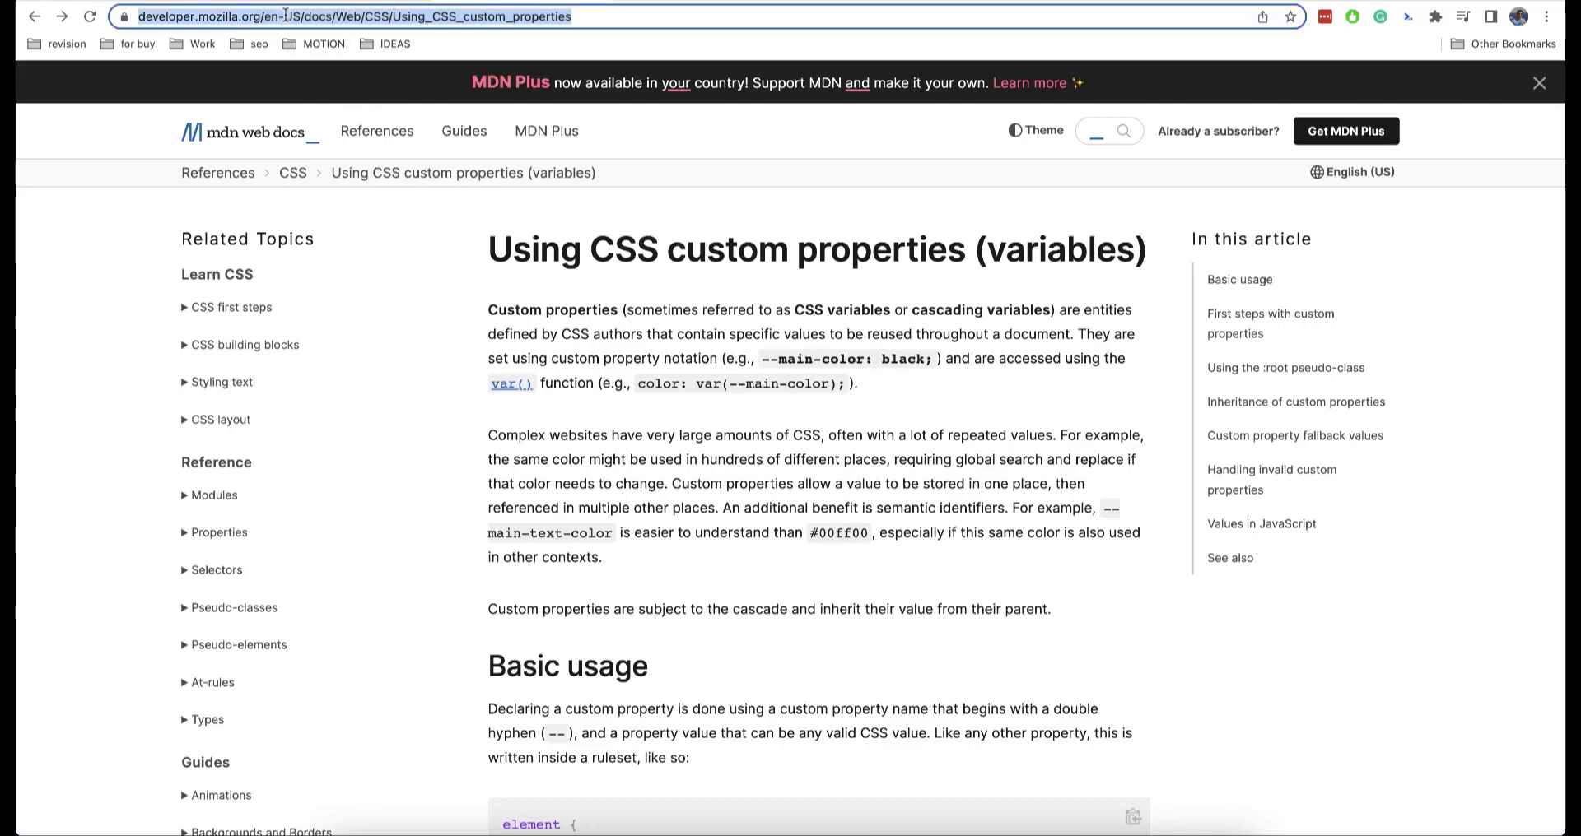
type("cl")
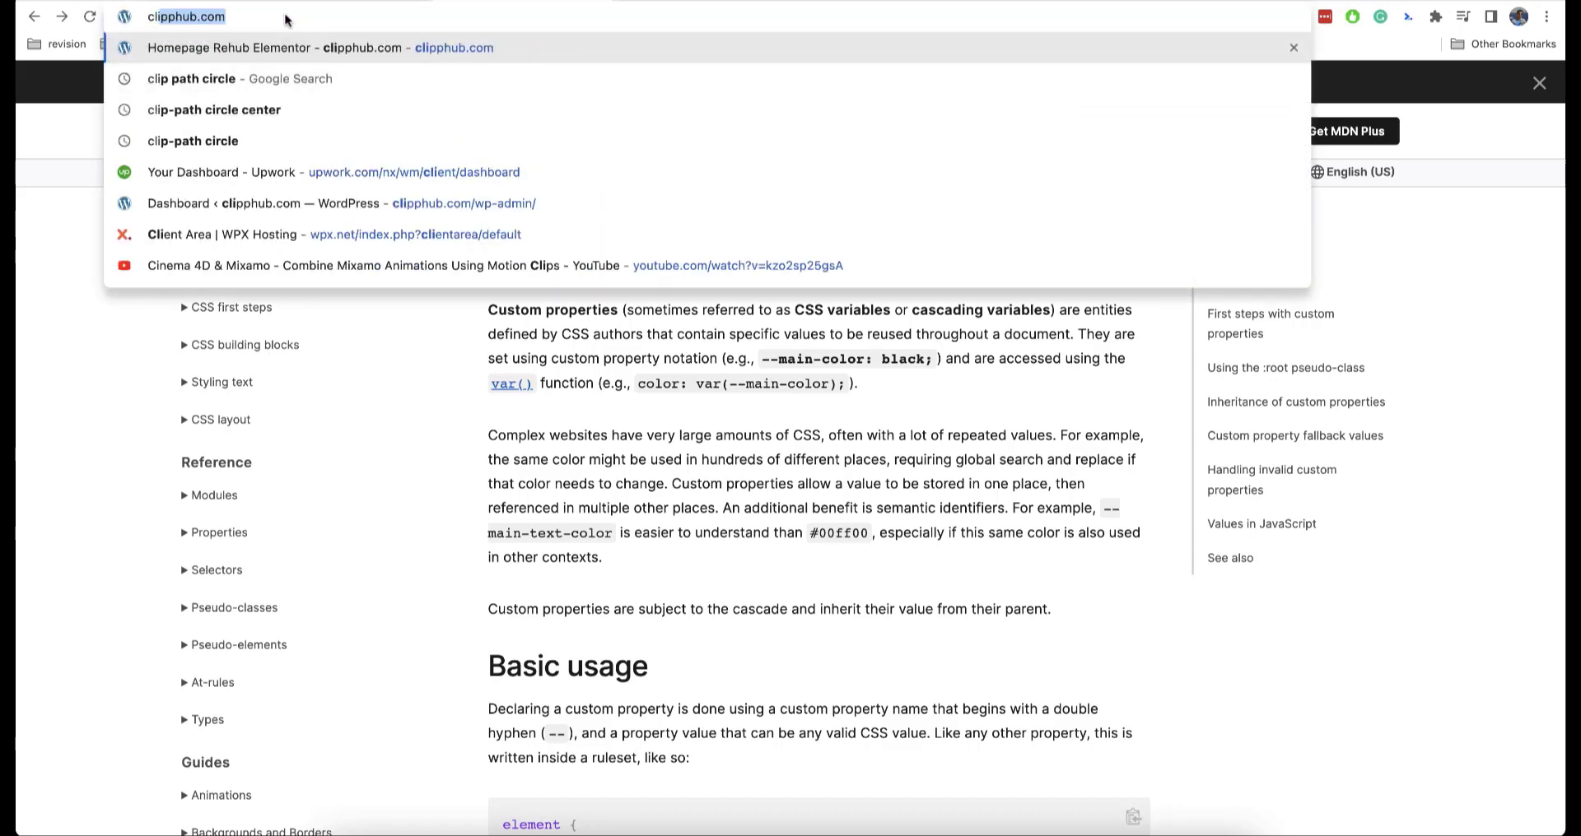
type("ip pat")
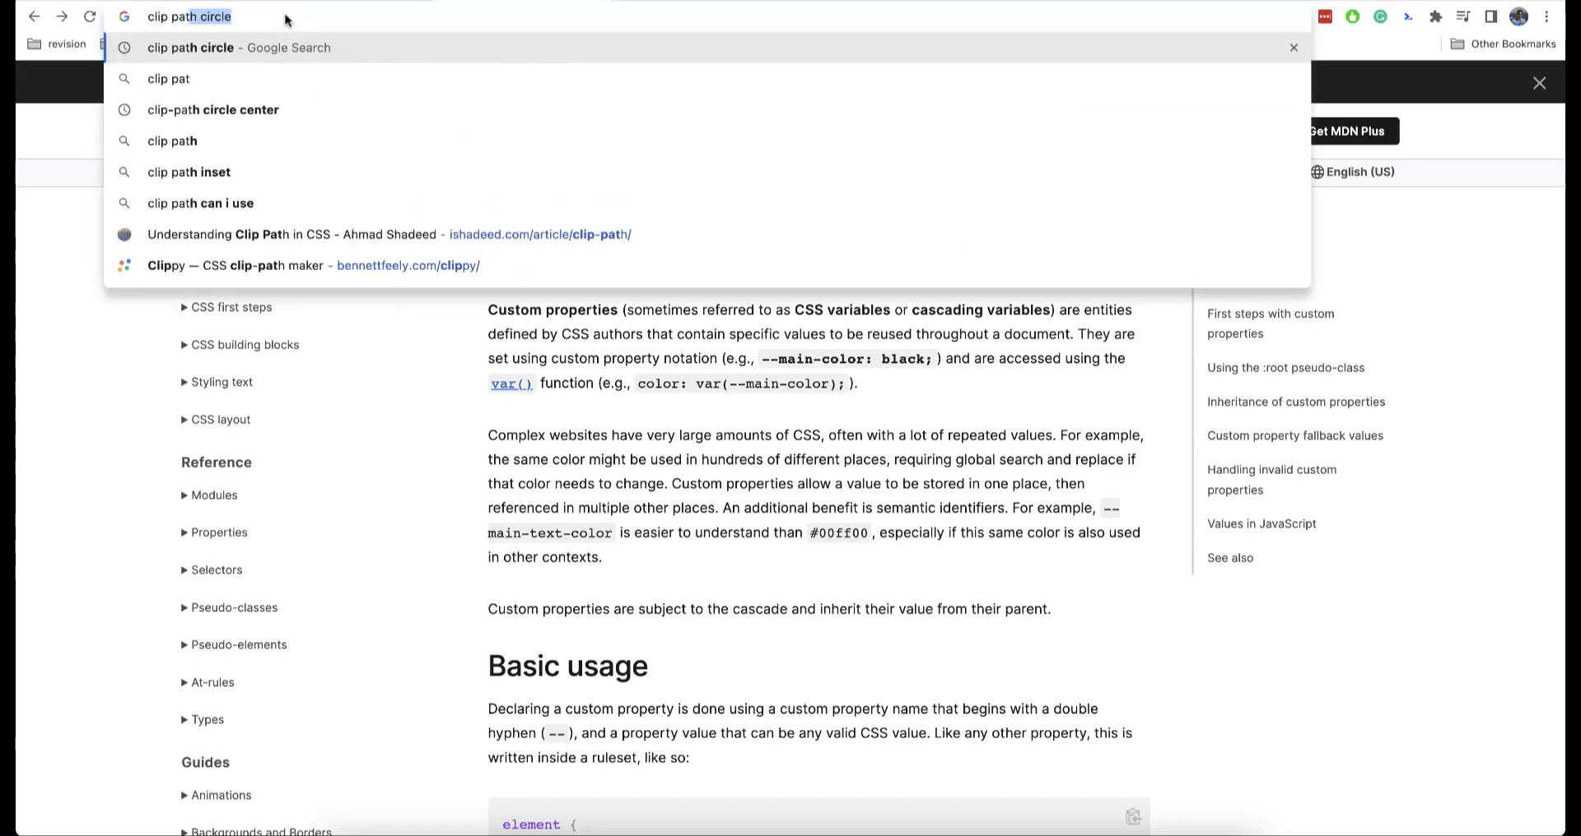
type("h")
key("Return")
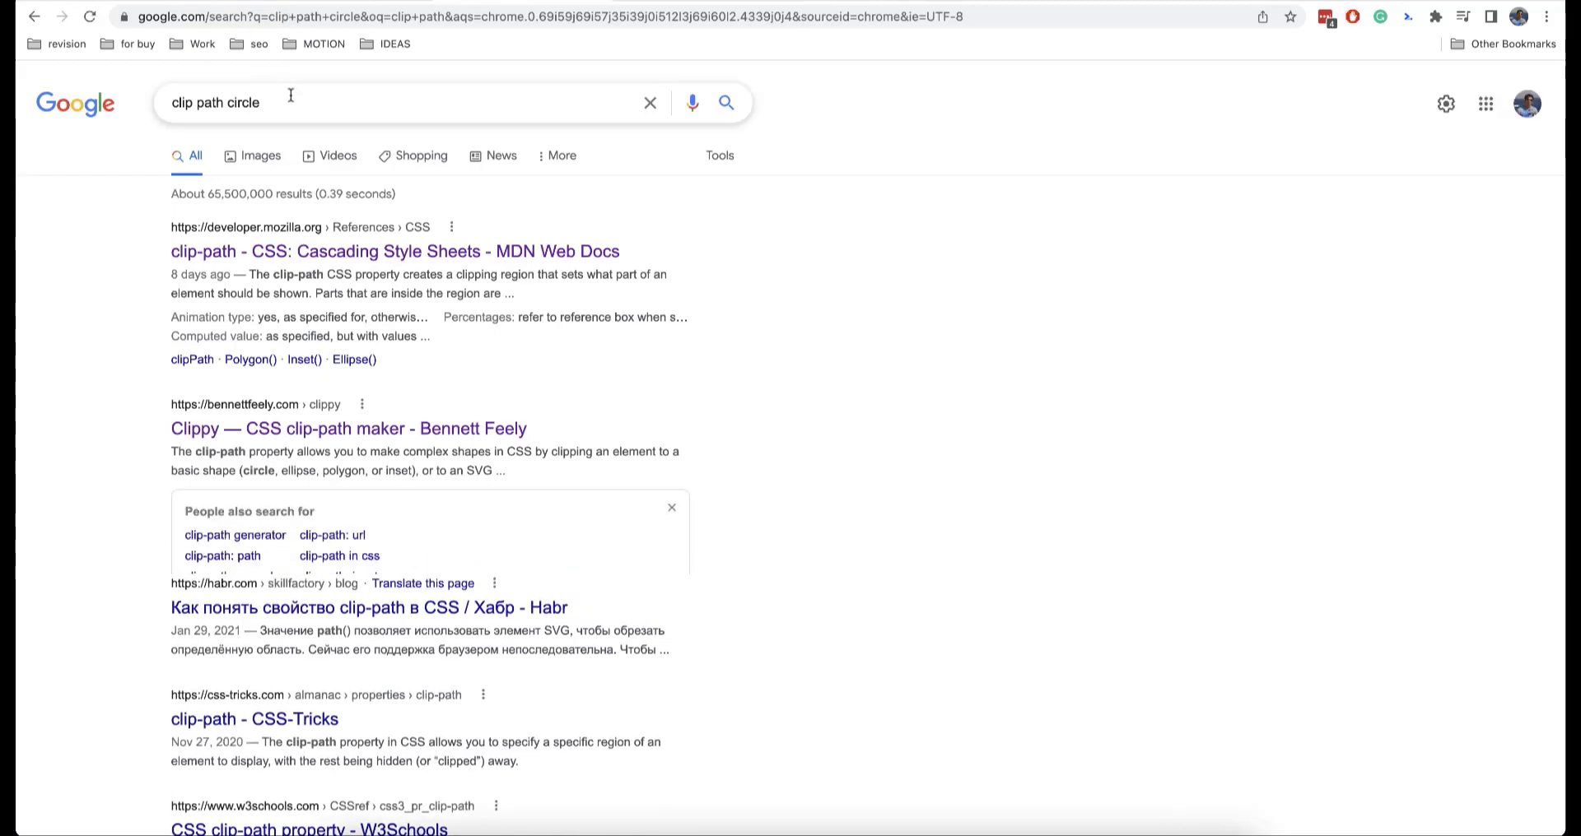
scroll(123, 355, "down", 2)
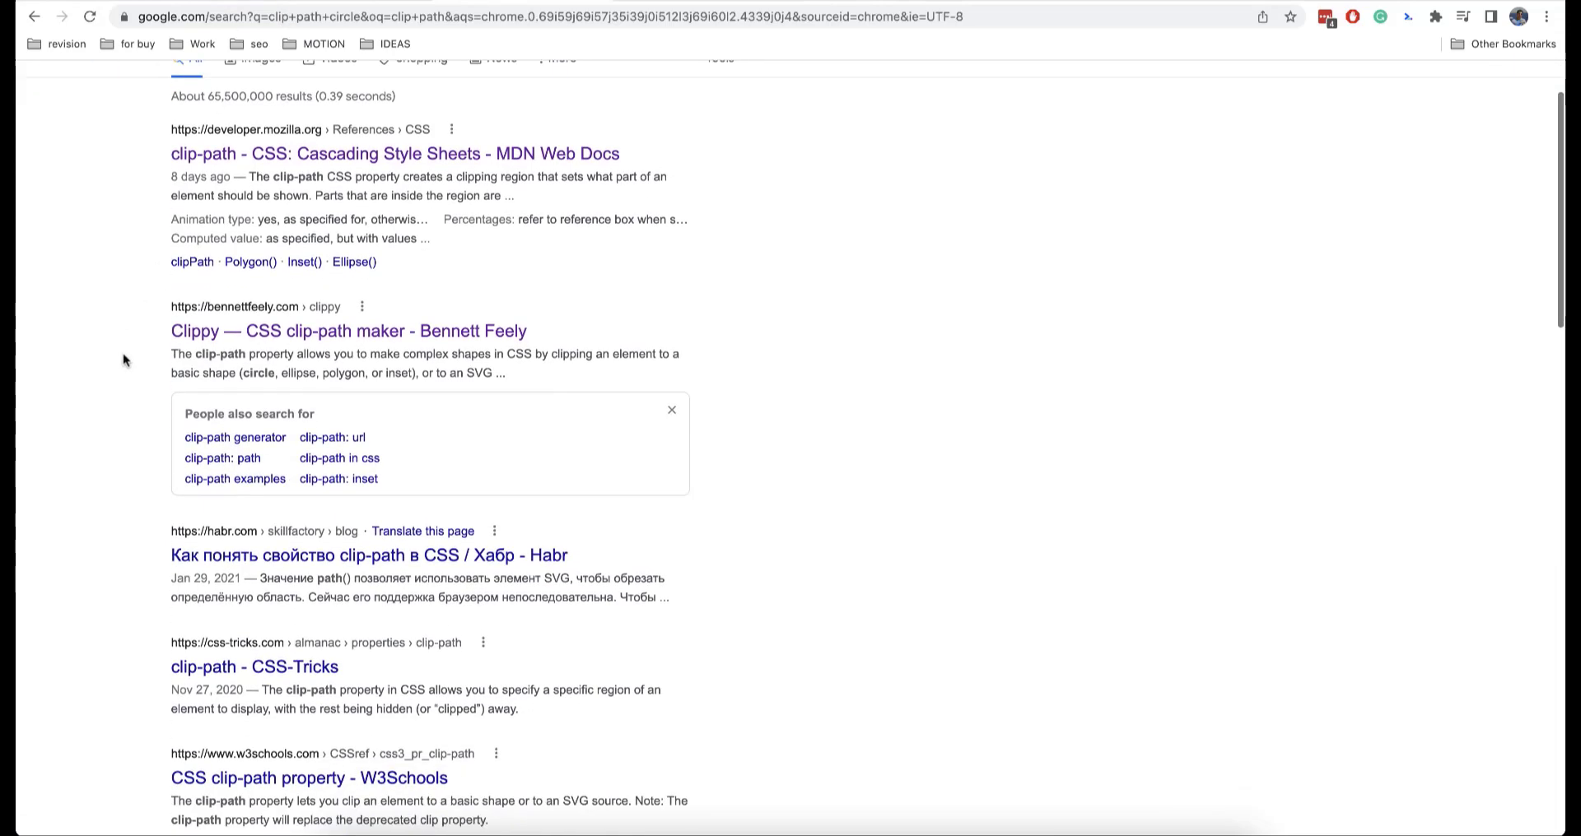
left_click(257, 335)
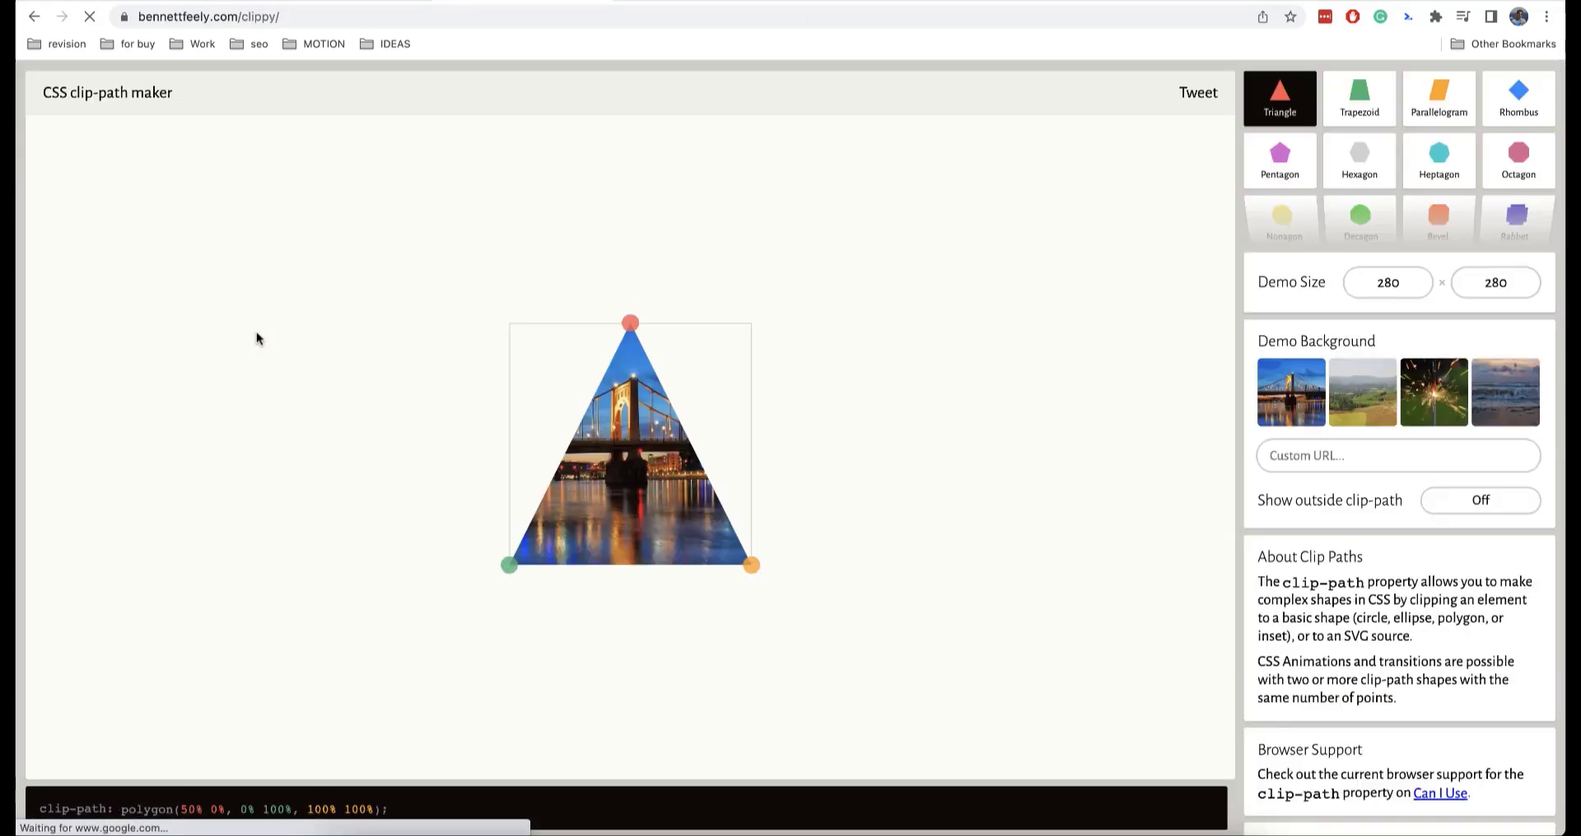
scroll(1288, 205, "down", 2)
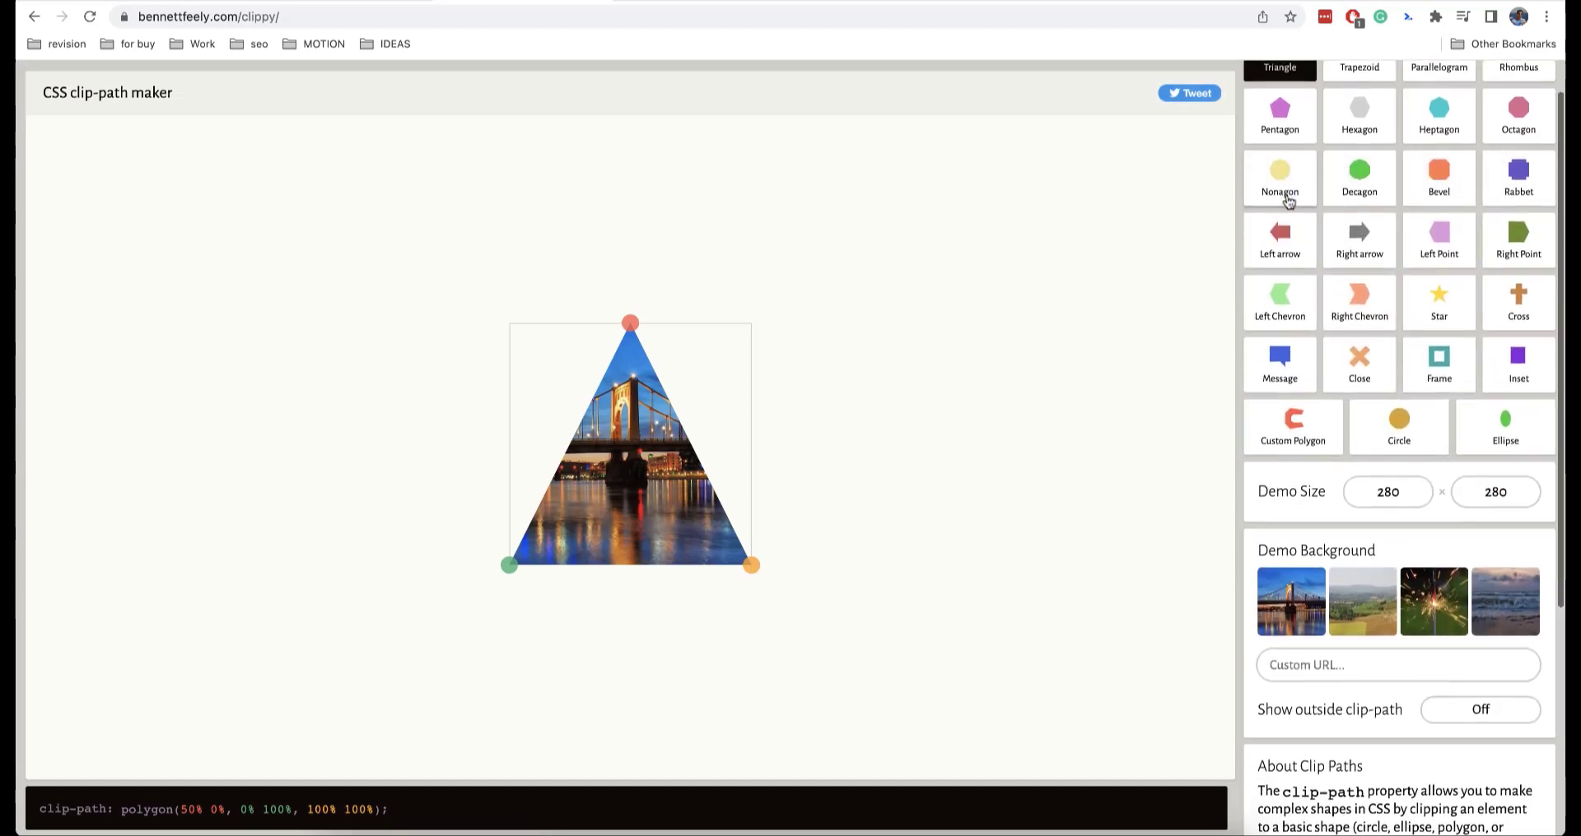
Step: Create a circle clip-path, try a smaller radius, restore it to 50.0% at 50% 50%, and copy the generated CSS
left_click(1393, 417)
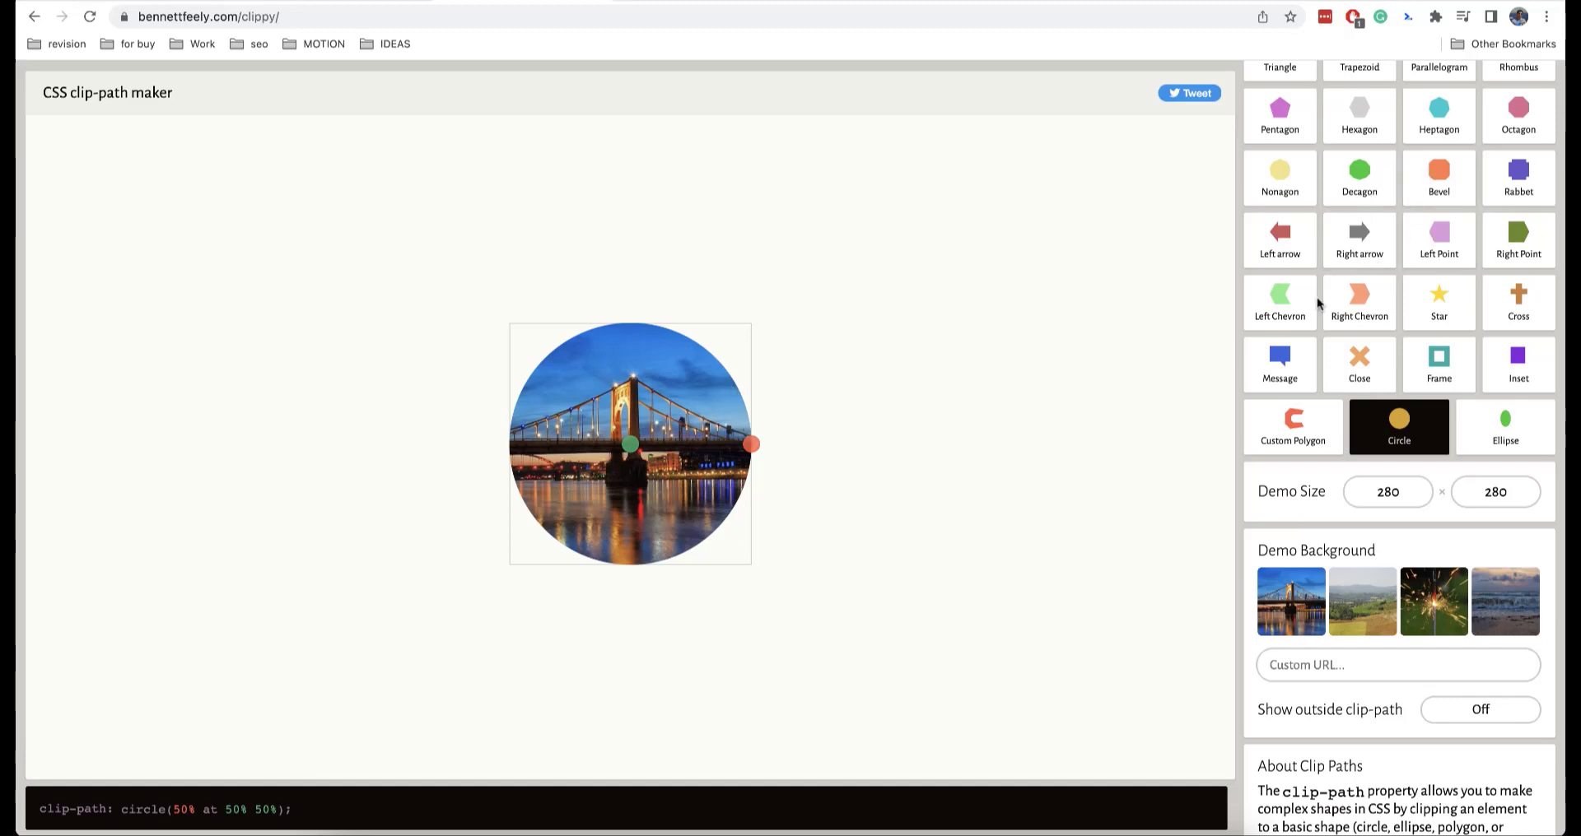
scroll(1316, 303, "down", 1)
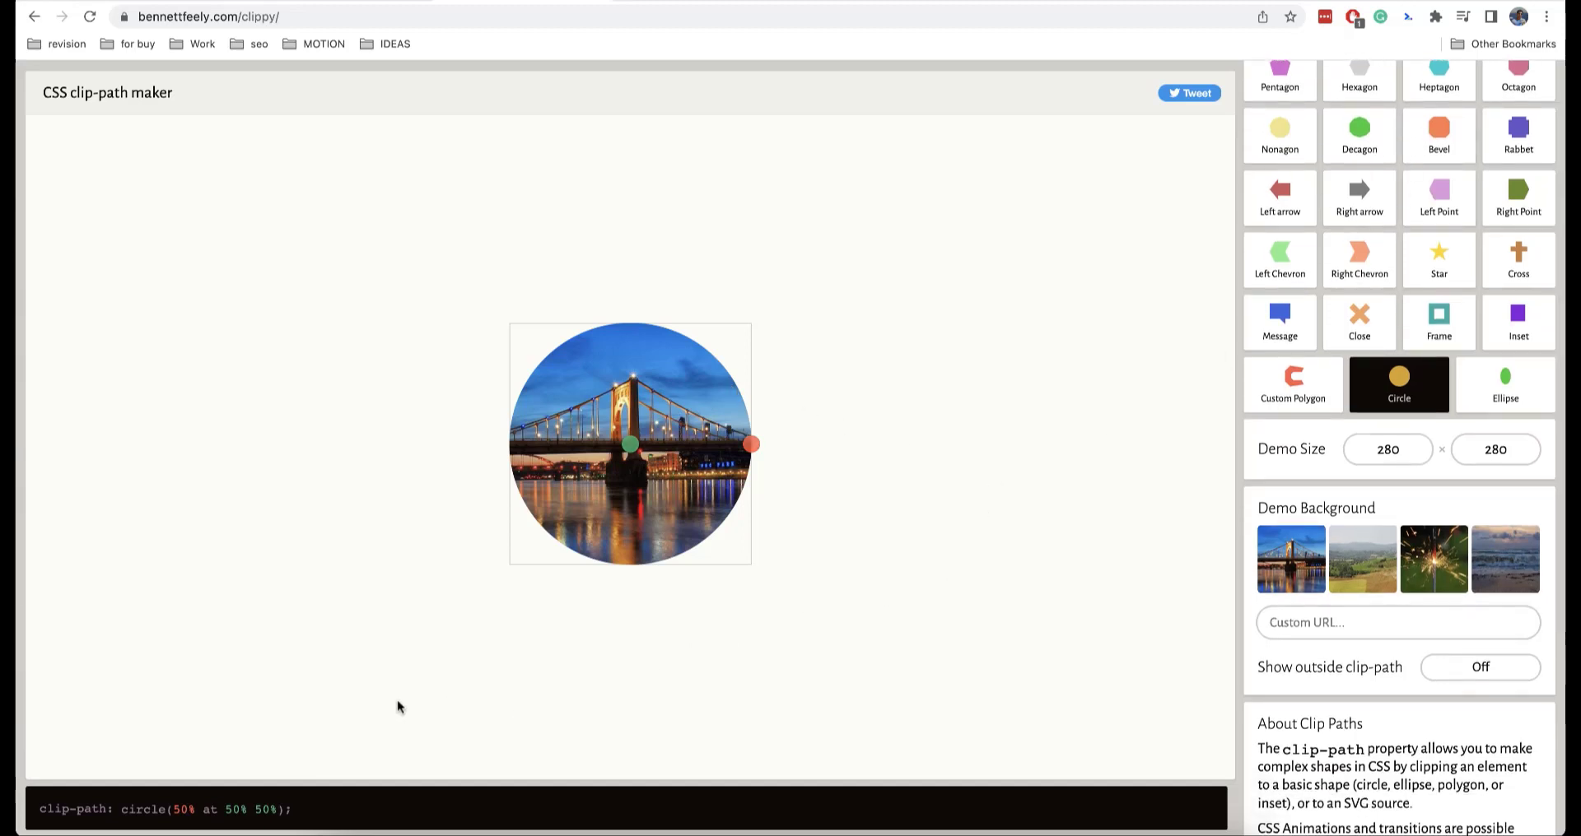
left_click_drag(751, 444, 685, 441)
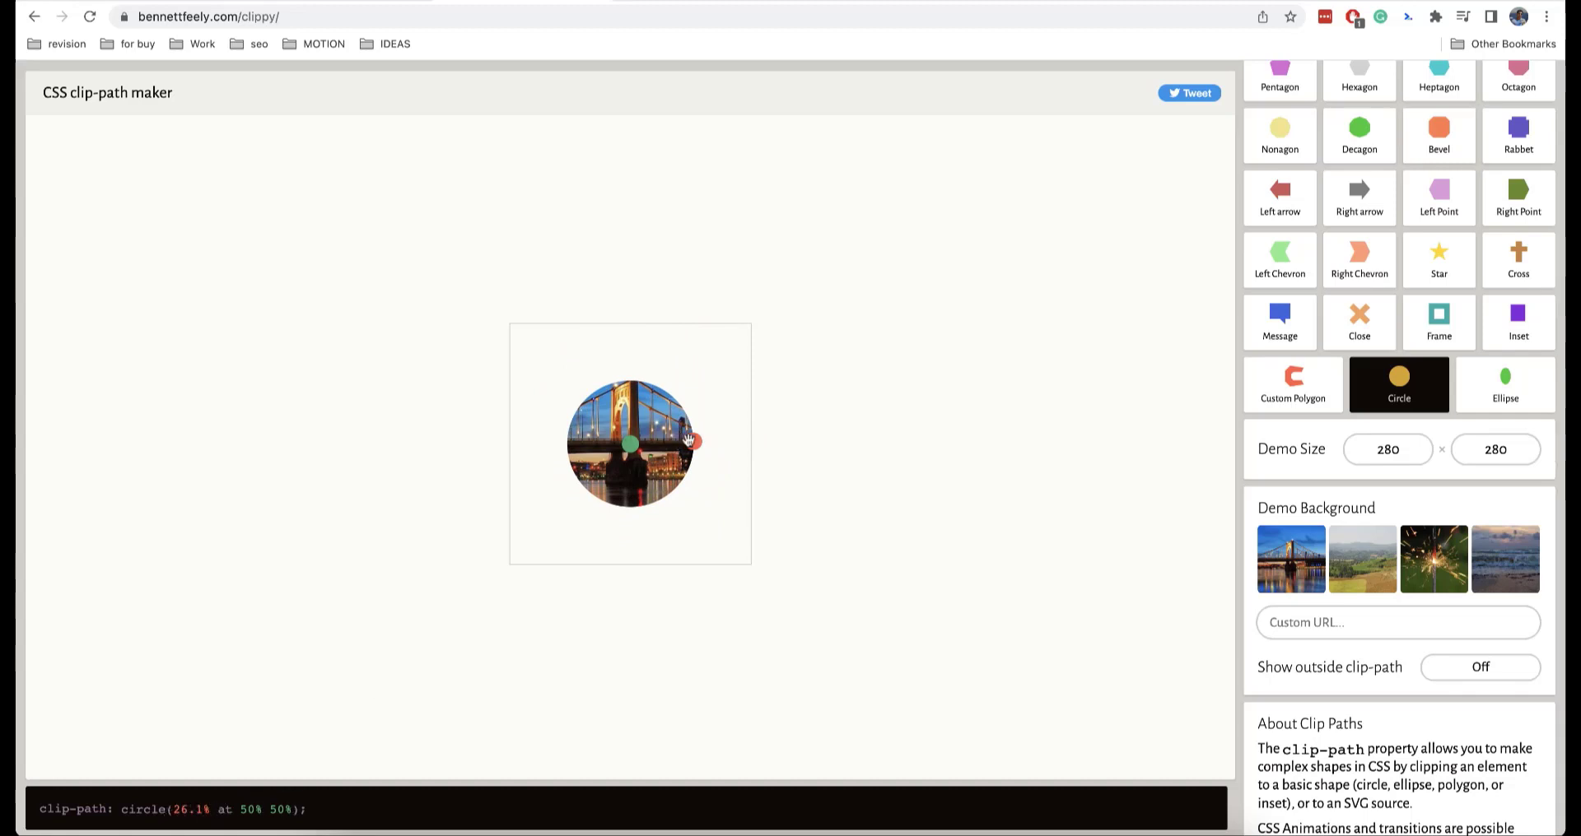
left_click_drag(688, 442, 751, 438)
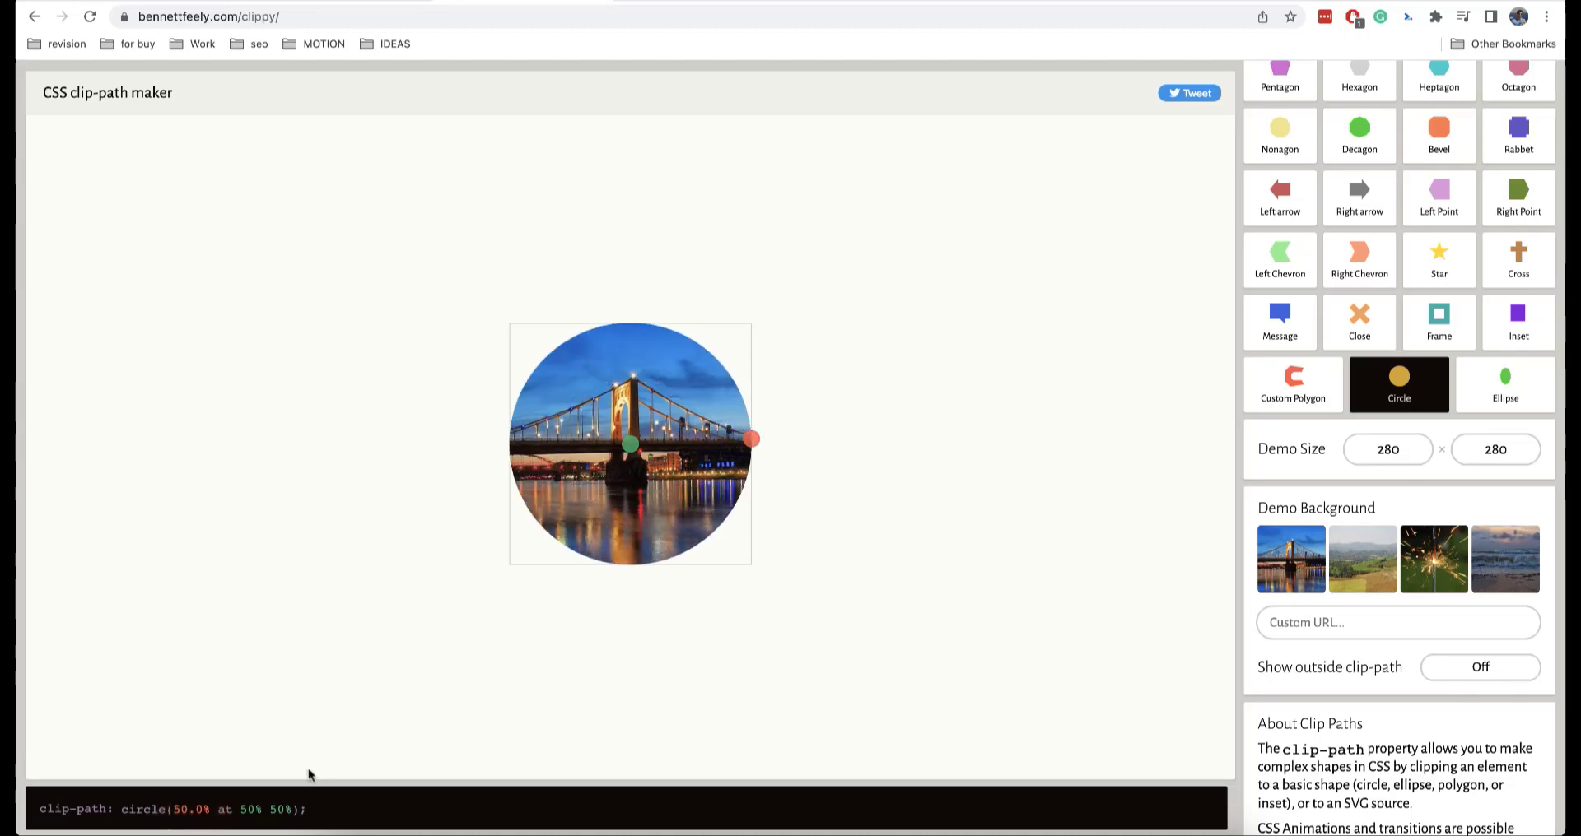
left_click_drag(310, 811, 228, 812)
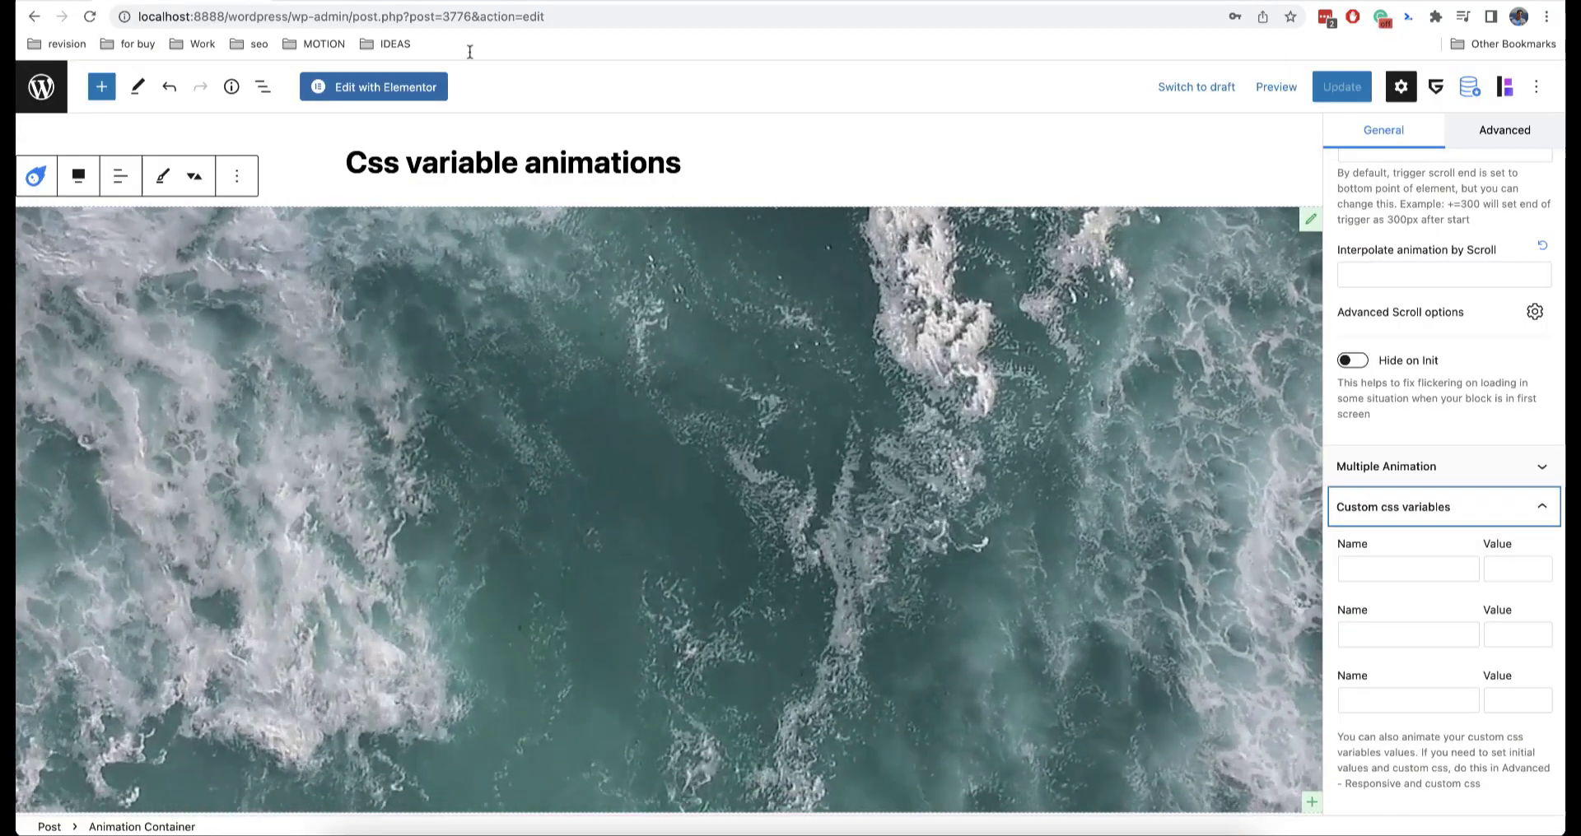
Step: Open the Animation Container's Responsive and Custom CSS settings in WordPress and add a {GREENSHIFT} .gs-gsap-wrap{ } rule using the placeholder
scroll(1448, 375, "up", 20)
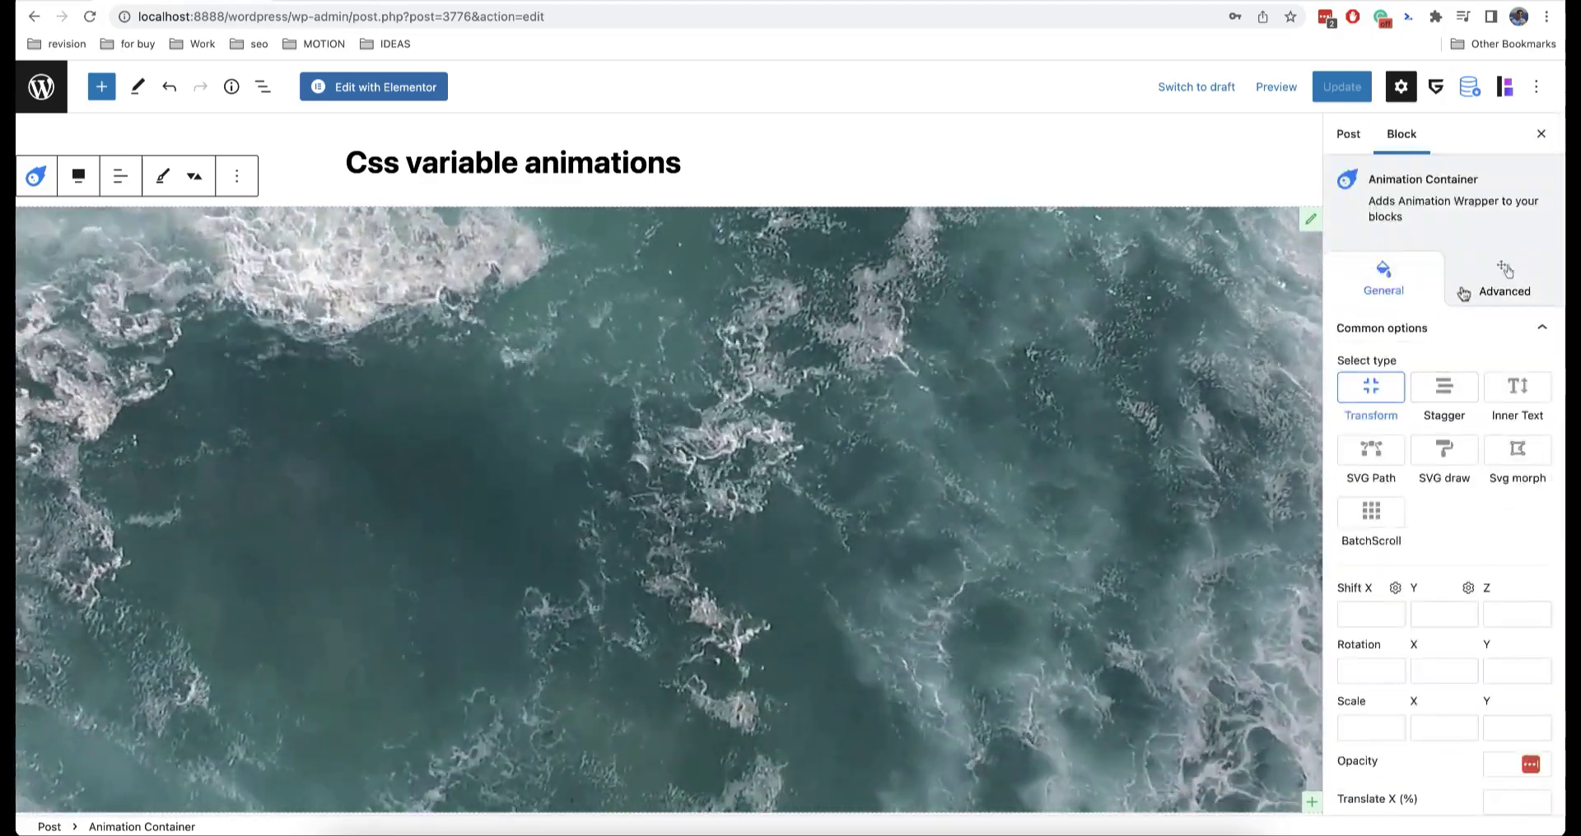
left_click(1480, 285)
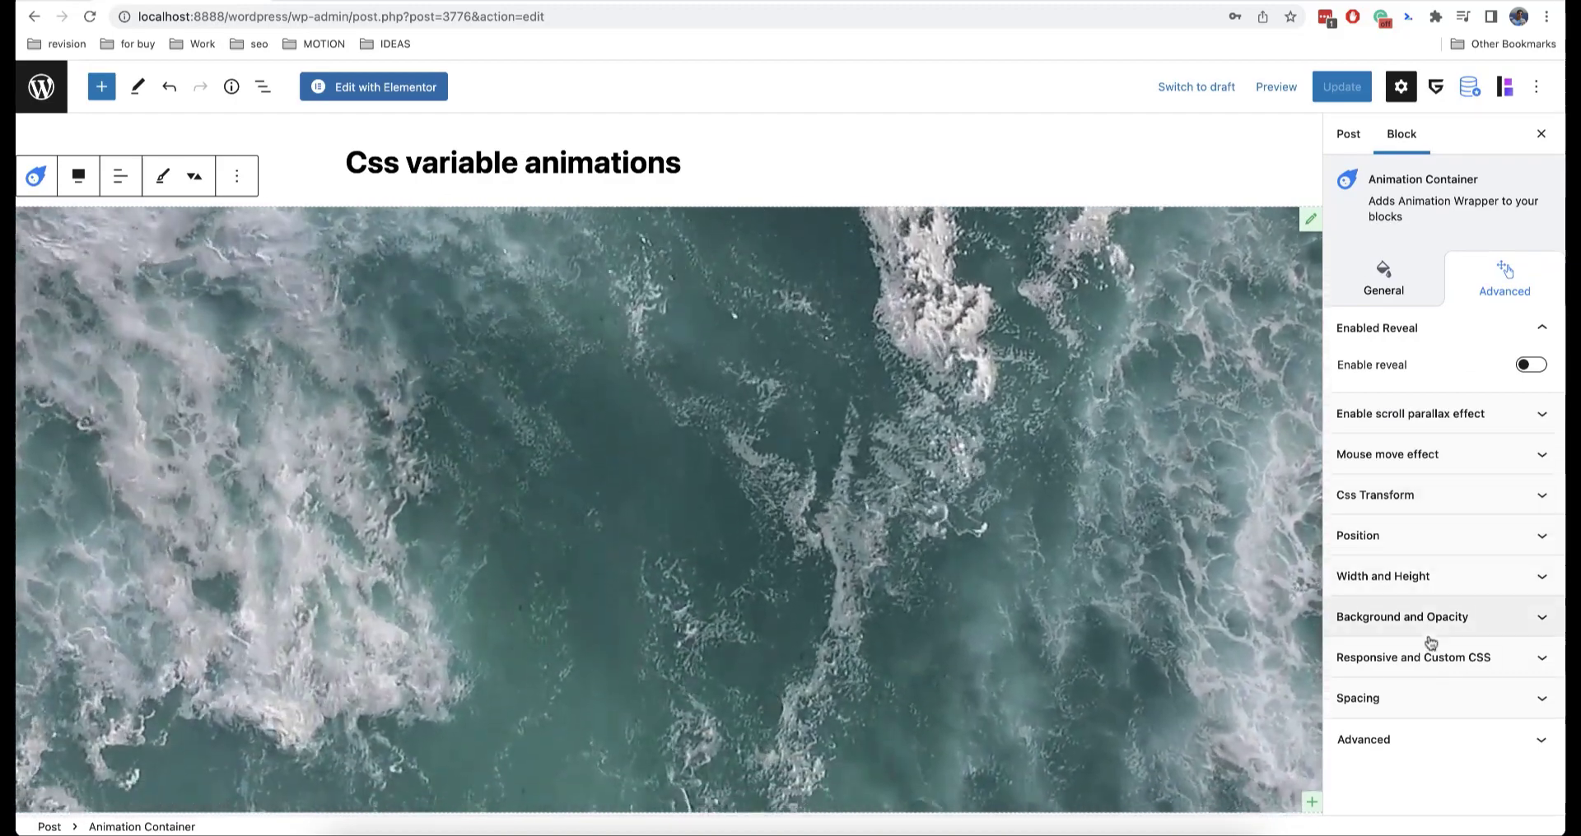
left_click(1424, 656)
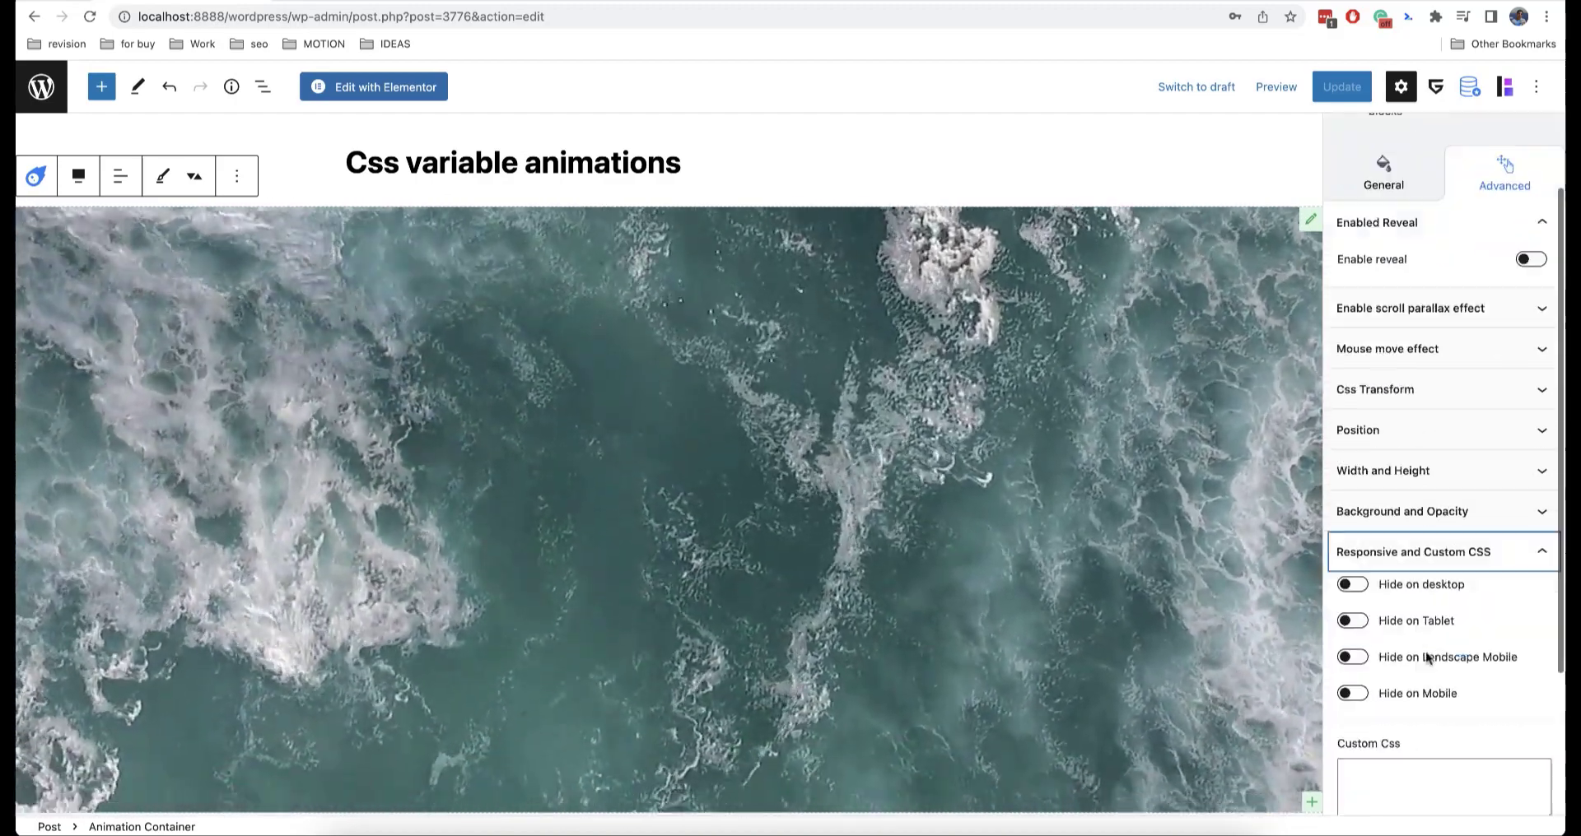
scroll(1425, 650, "down", 4)
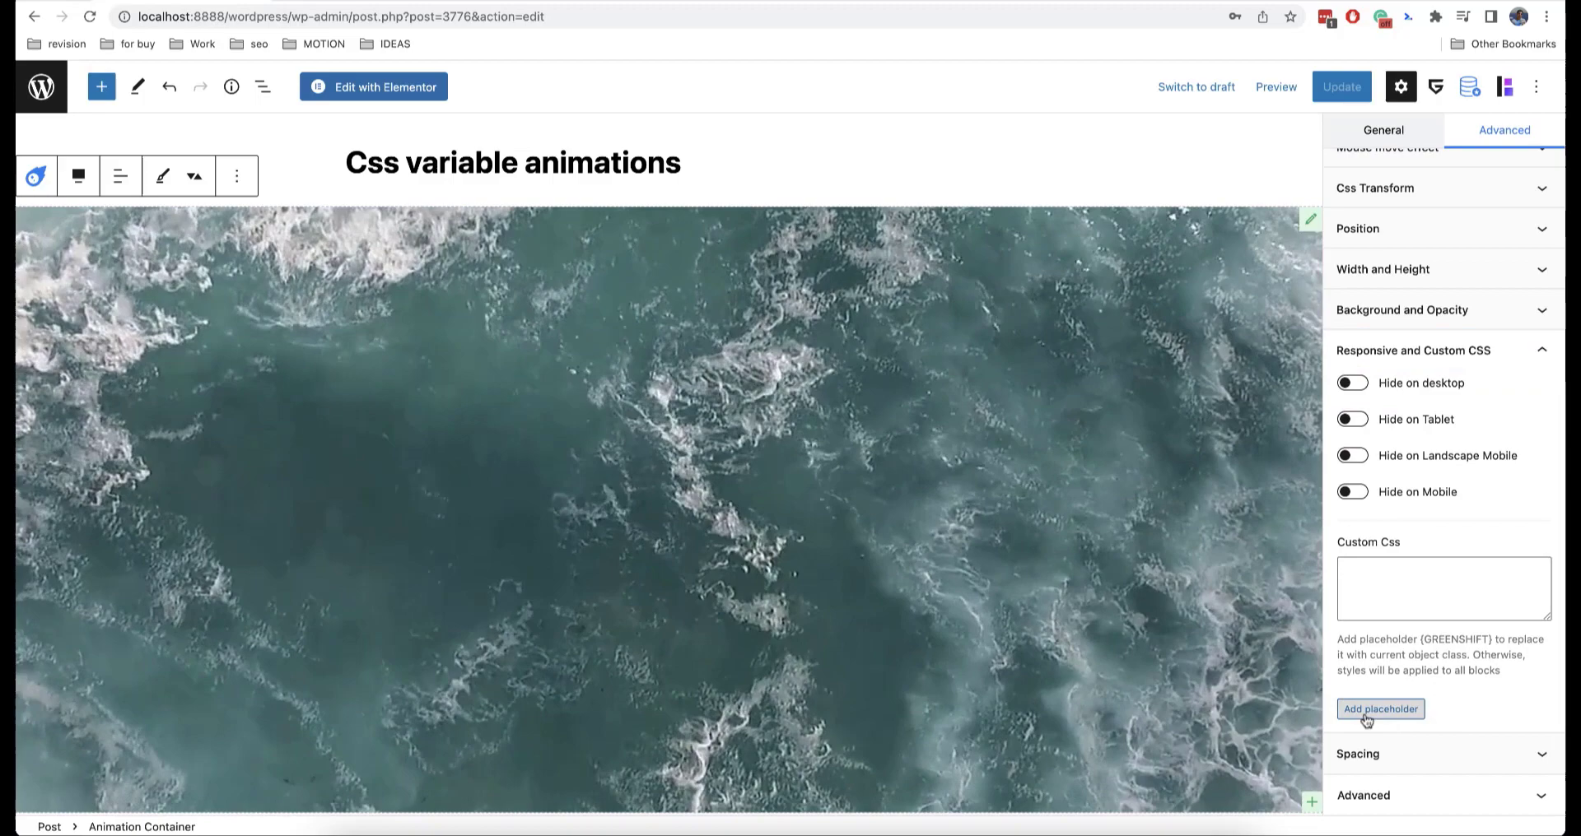
left_click(1381, 709)
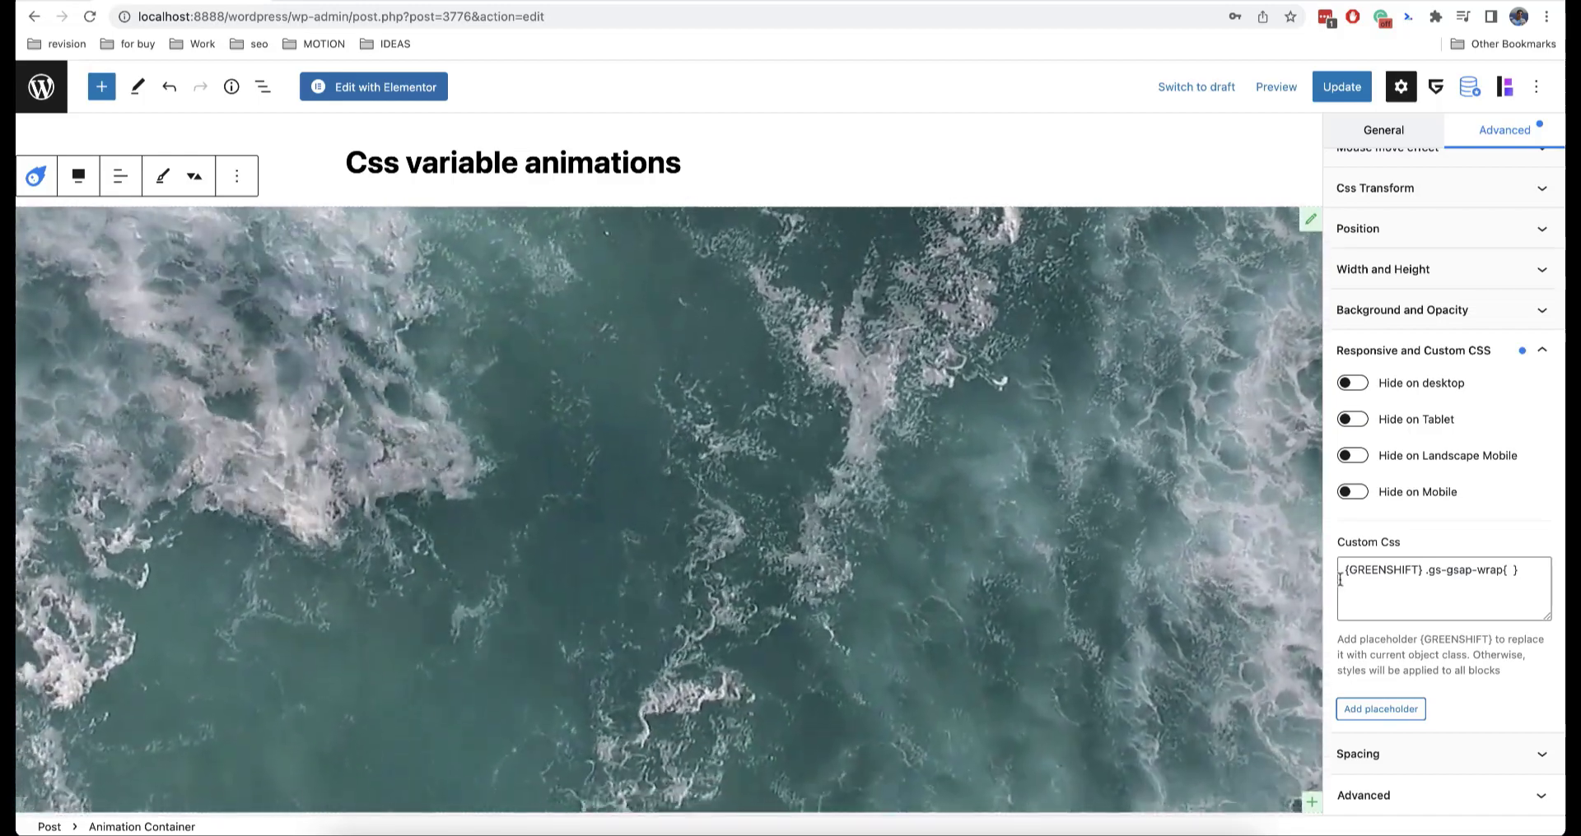
Step: Inside the .gs-gsap-wrap rule, add --circle: 0; and clip-path: circle(50.0% at 50% 50%); on separate lines
left_click(1512, 570)
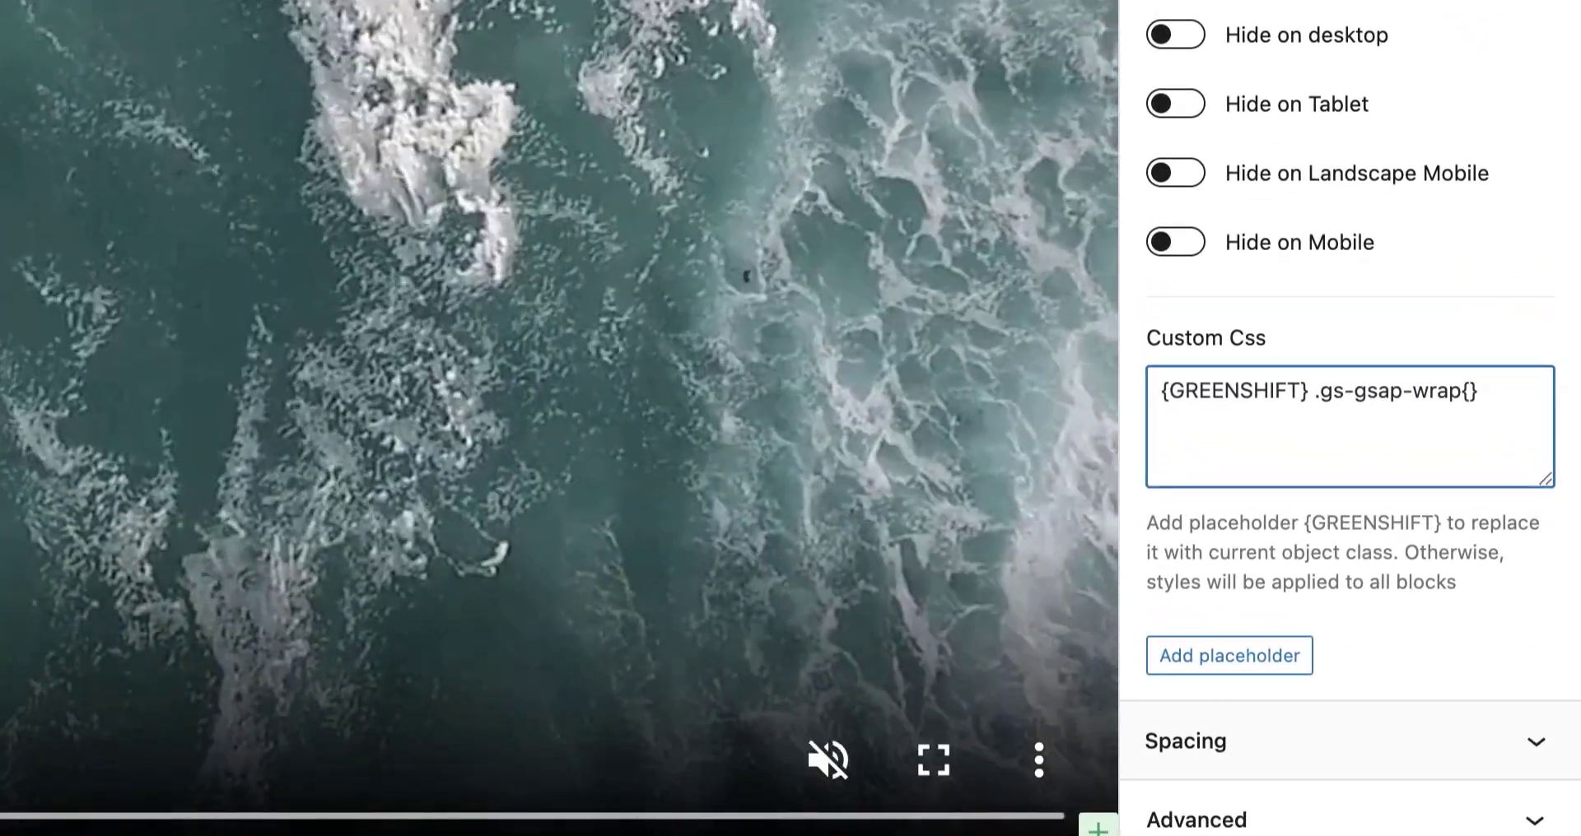
key("Return")
key("Return")
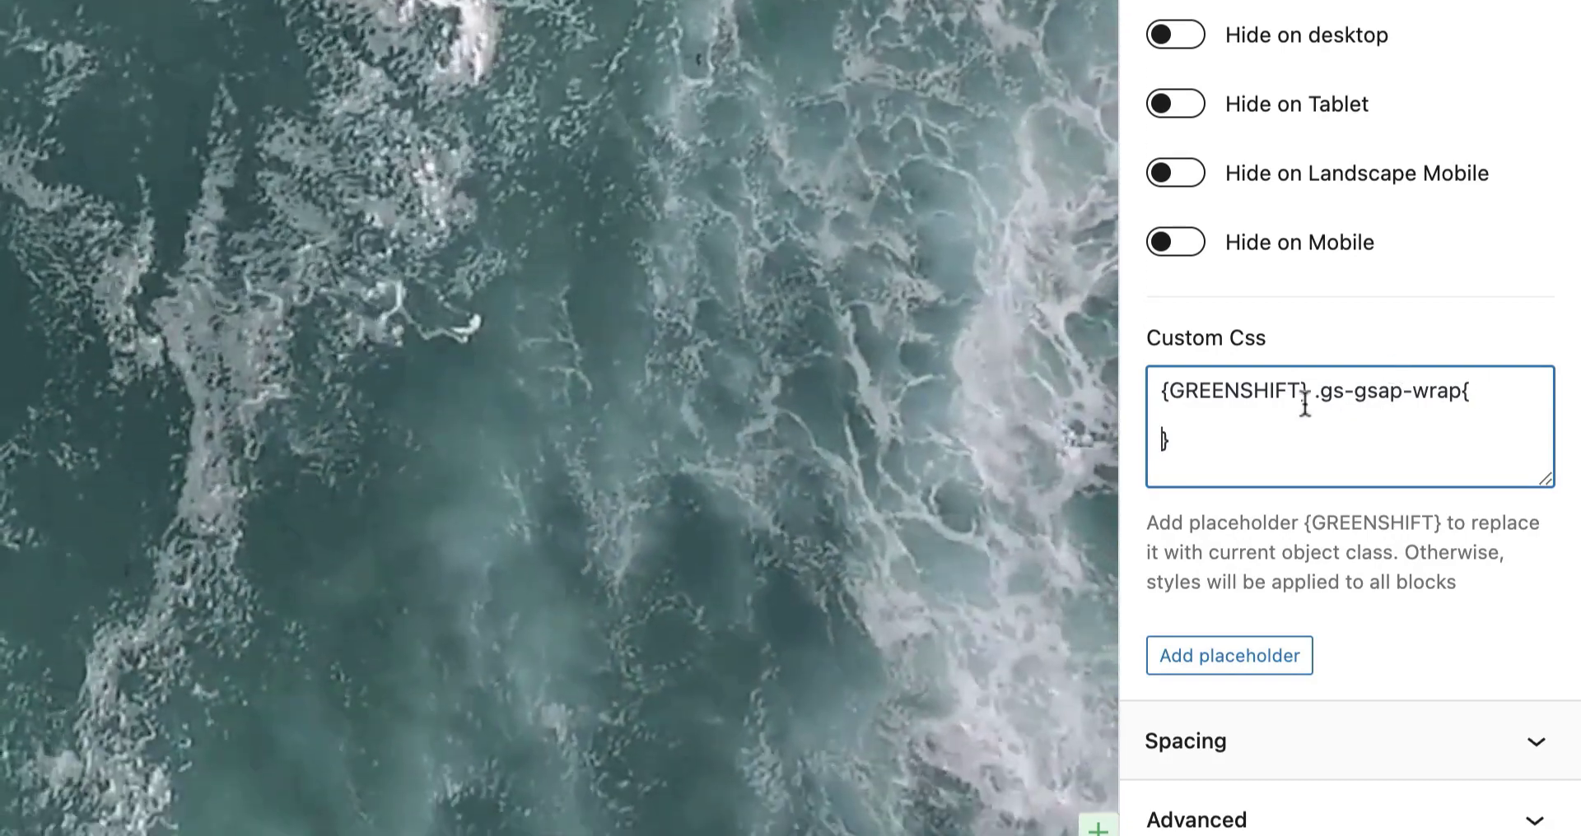
left_click(1175, 408)
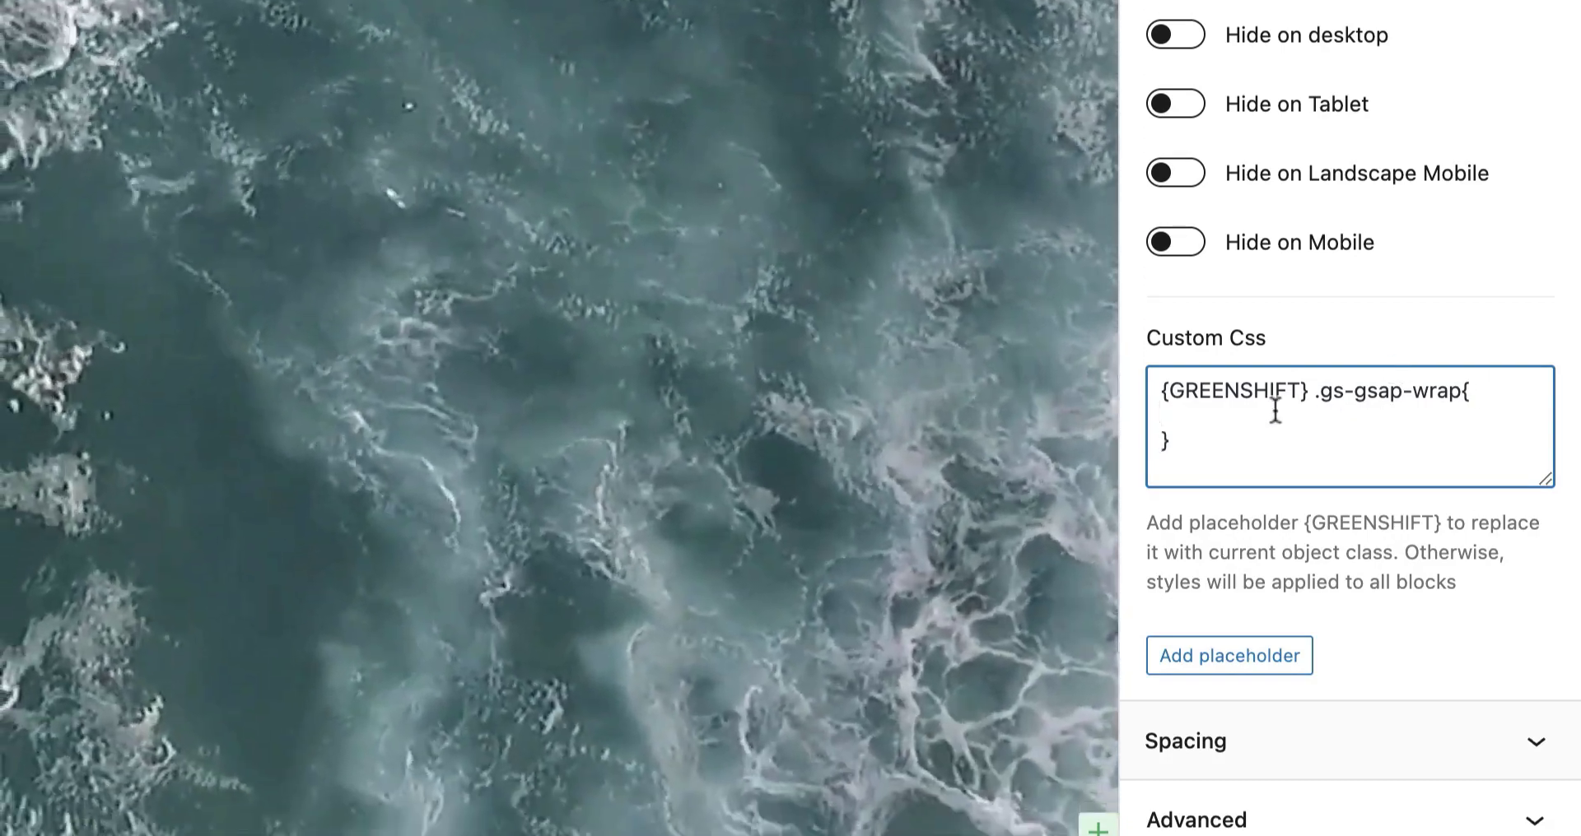
type("--circle: 0;")
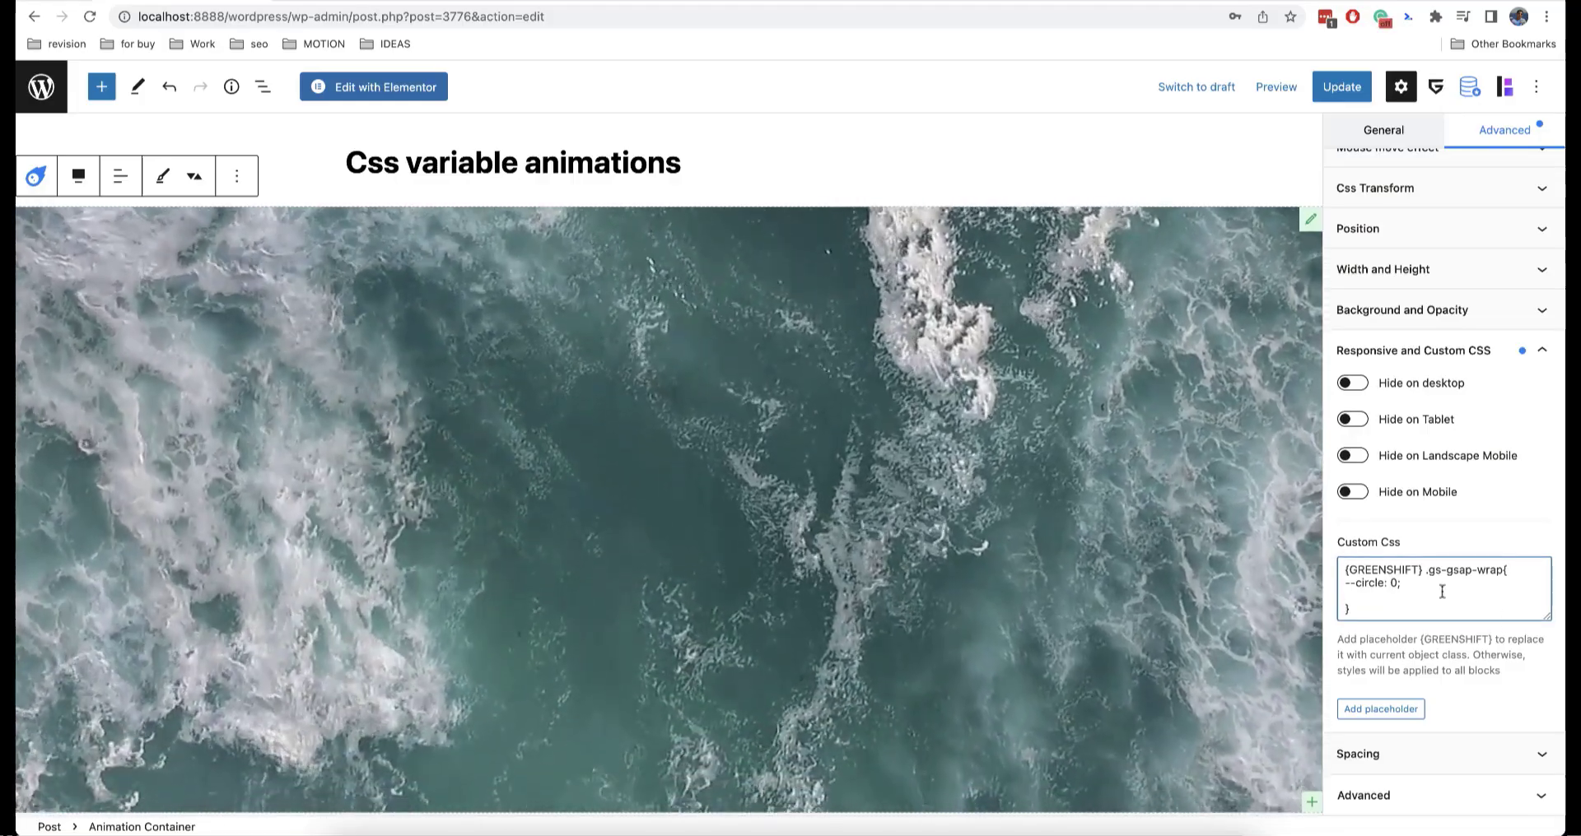
type("clip-path: circle(50.0% at 50% 50%);")
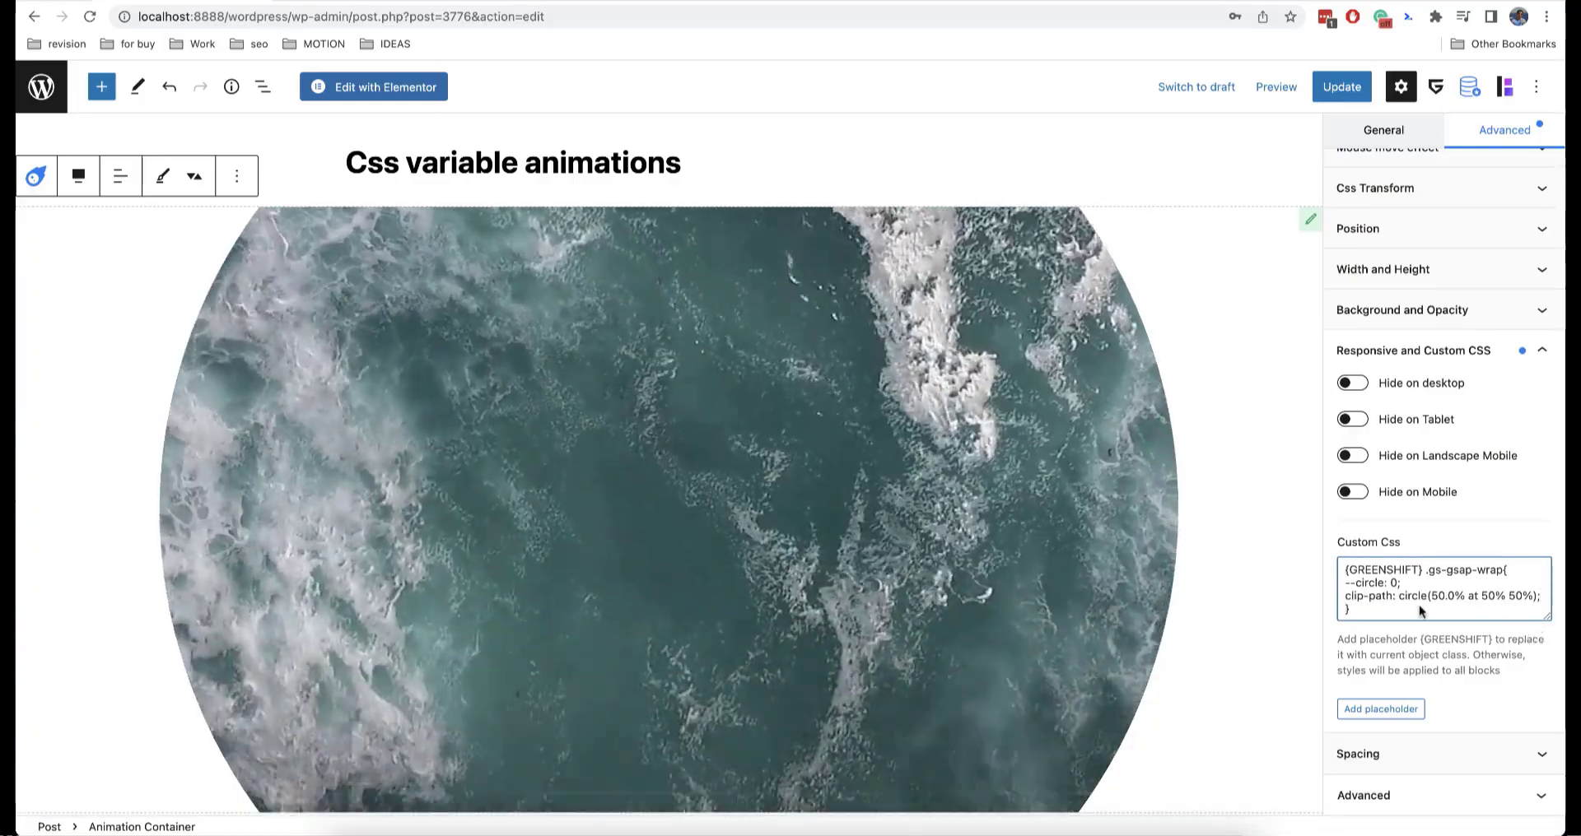
scroll(759, 492, "down", 1)
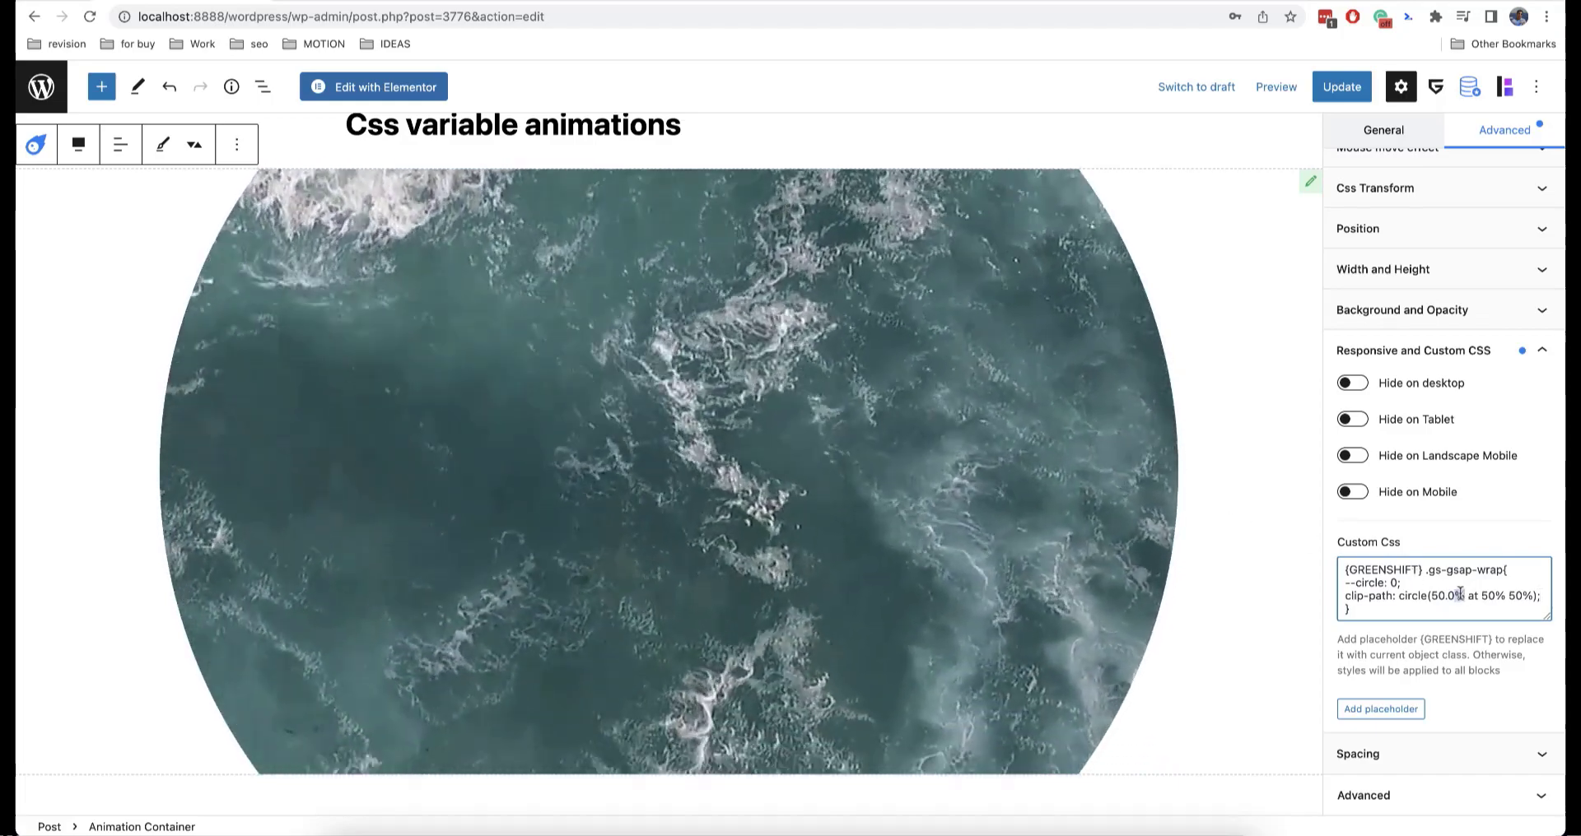
Step: Replace the 50.0% radius in the clip-path declaration with var(--circle)
left_click_drag(1462, 595, 1430, 594)
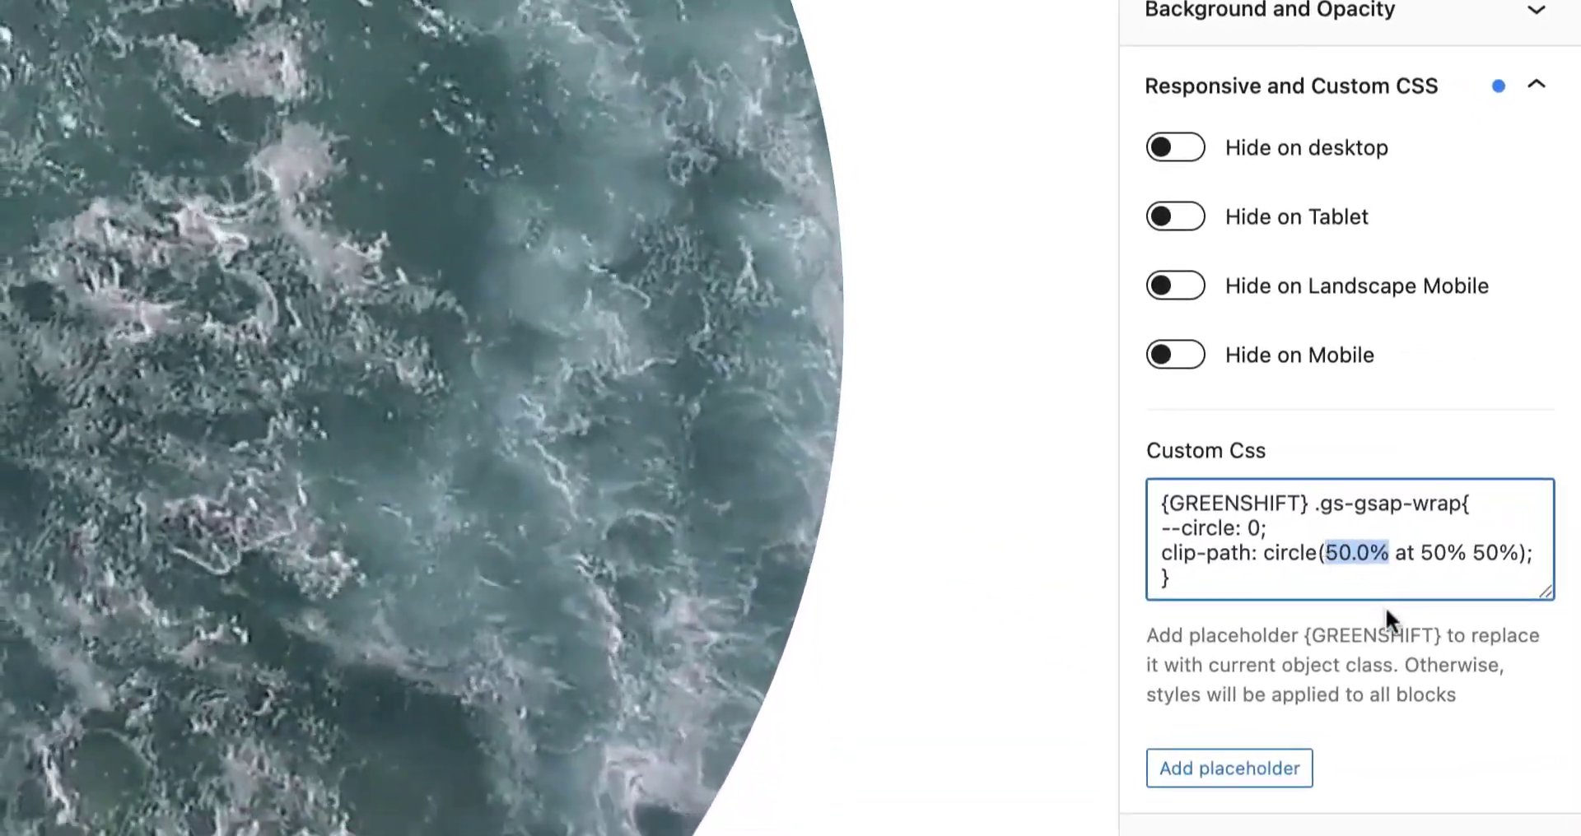
type("var")
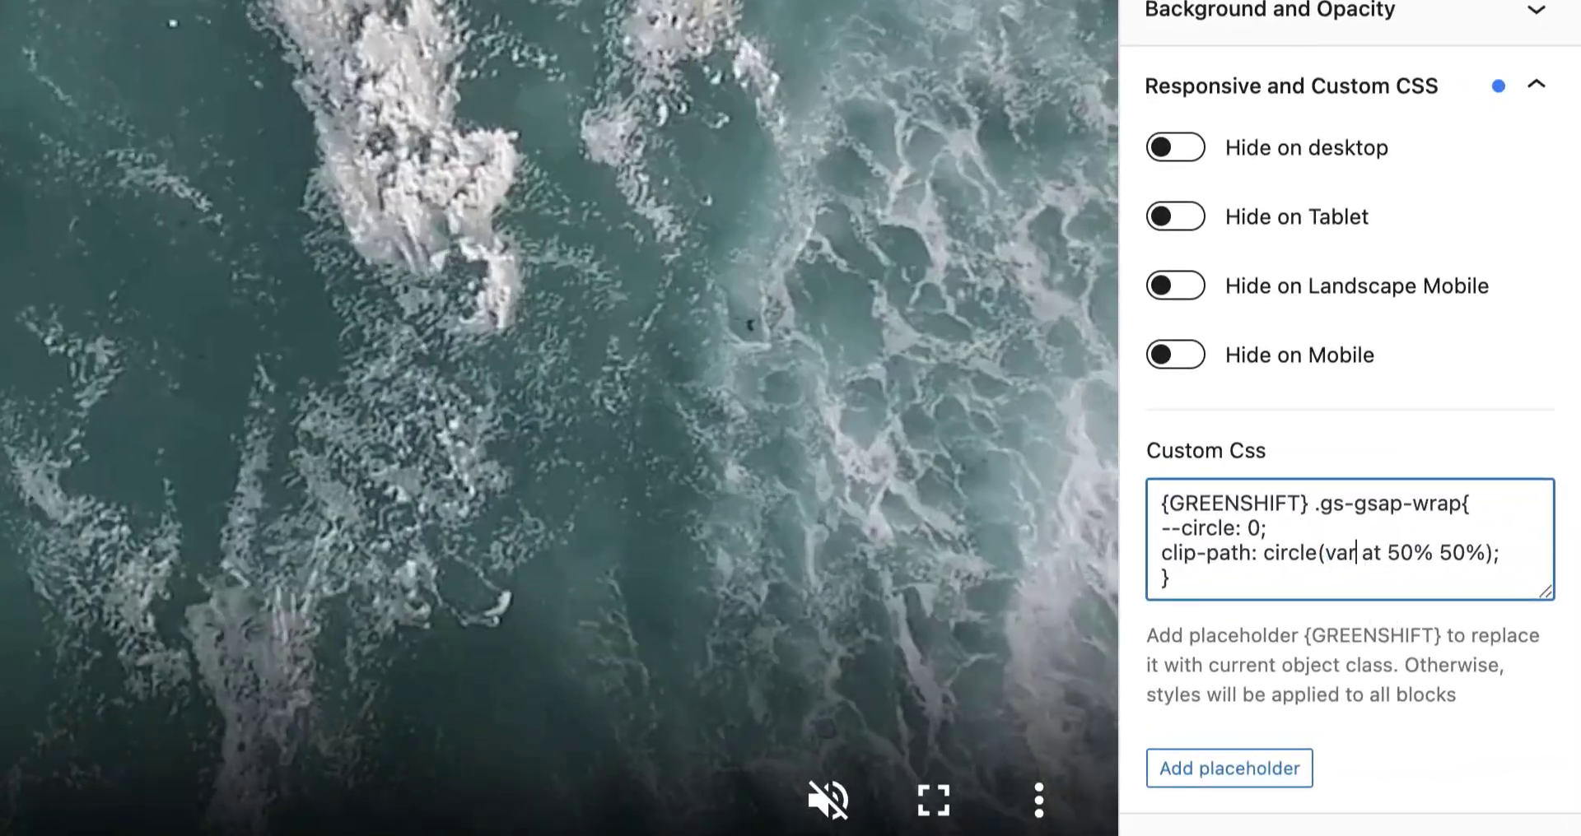
type("()")
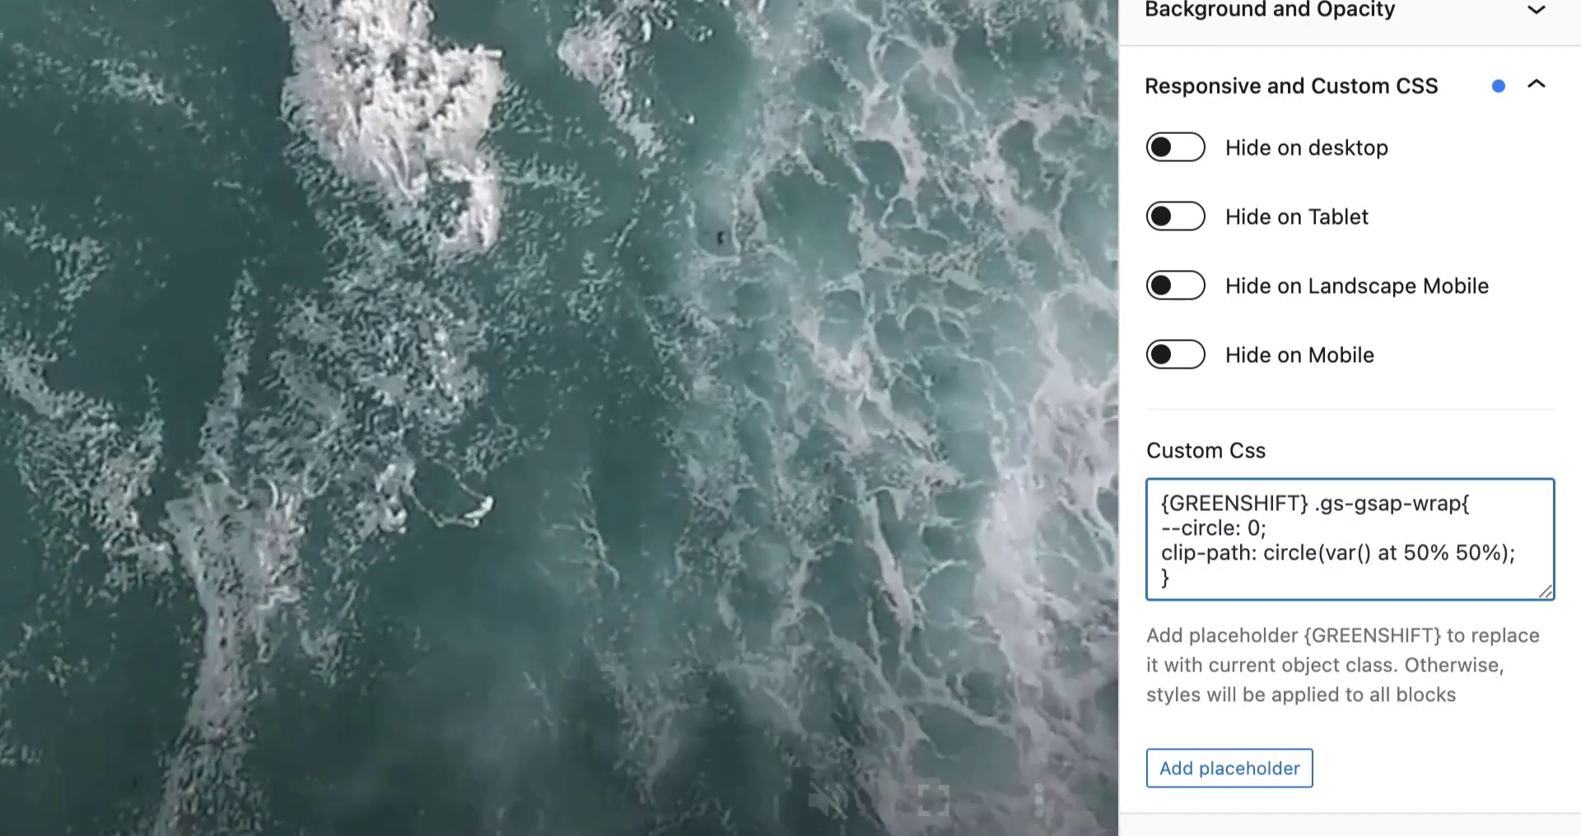
type("--")
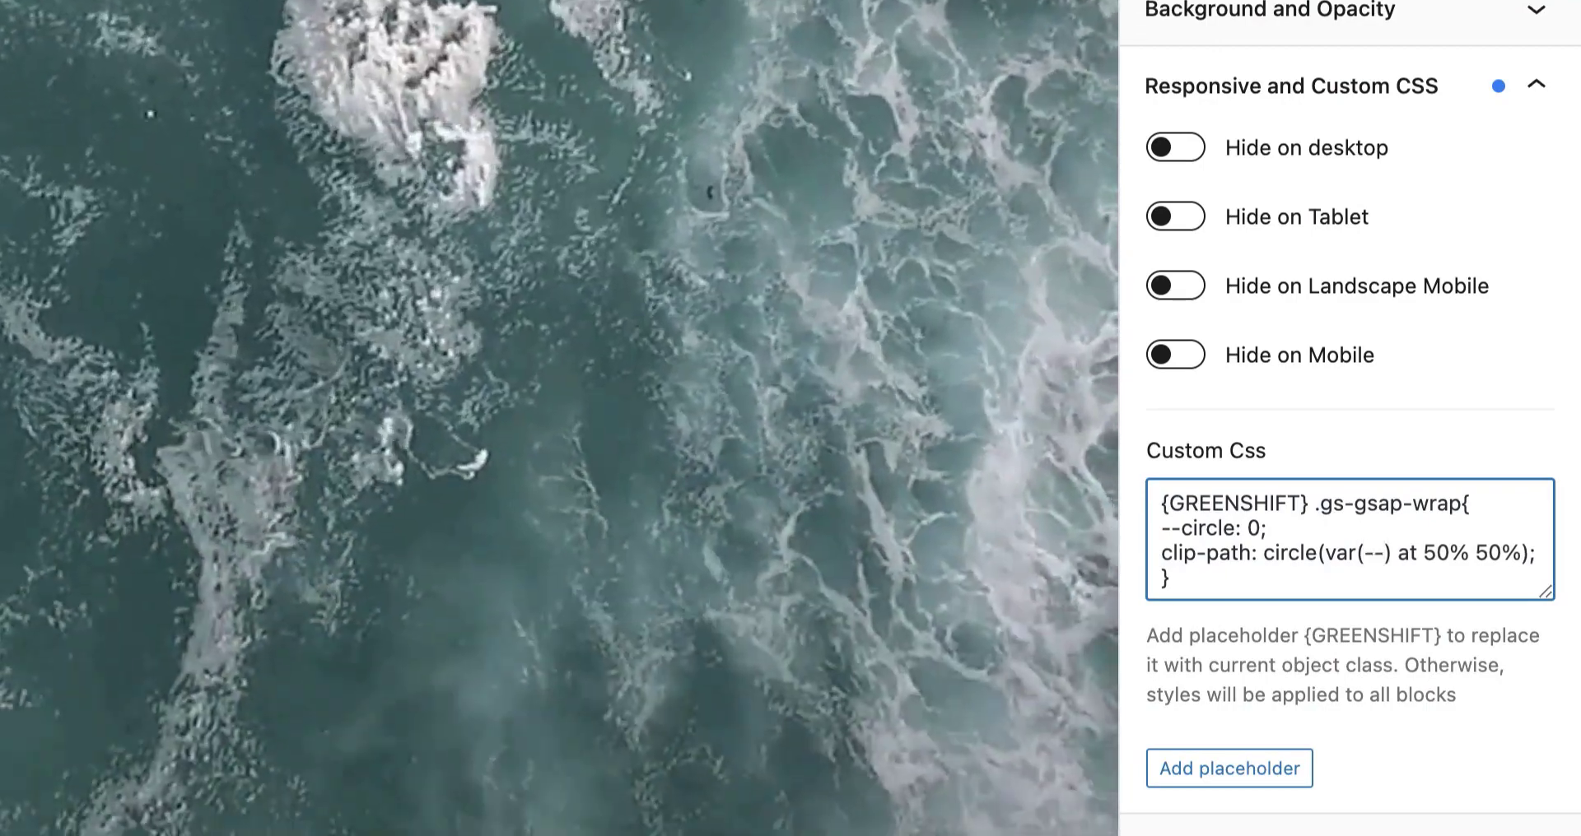
type("circle")
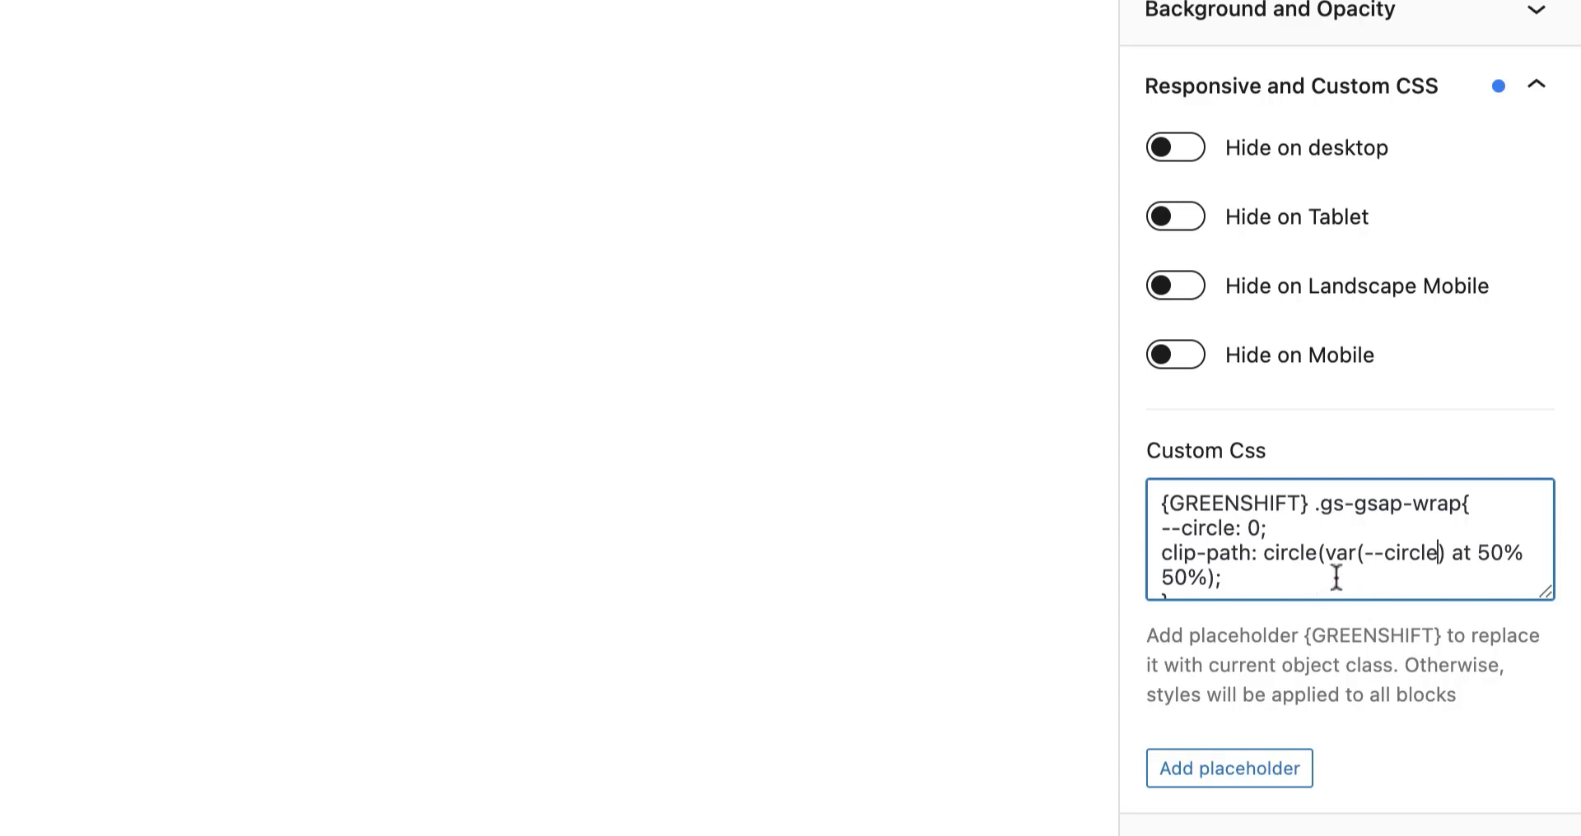
scroll(1389, 572, "down", 1)
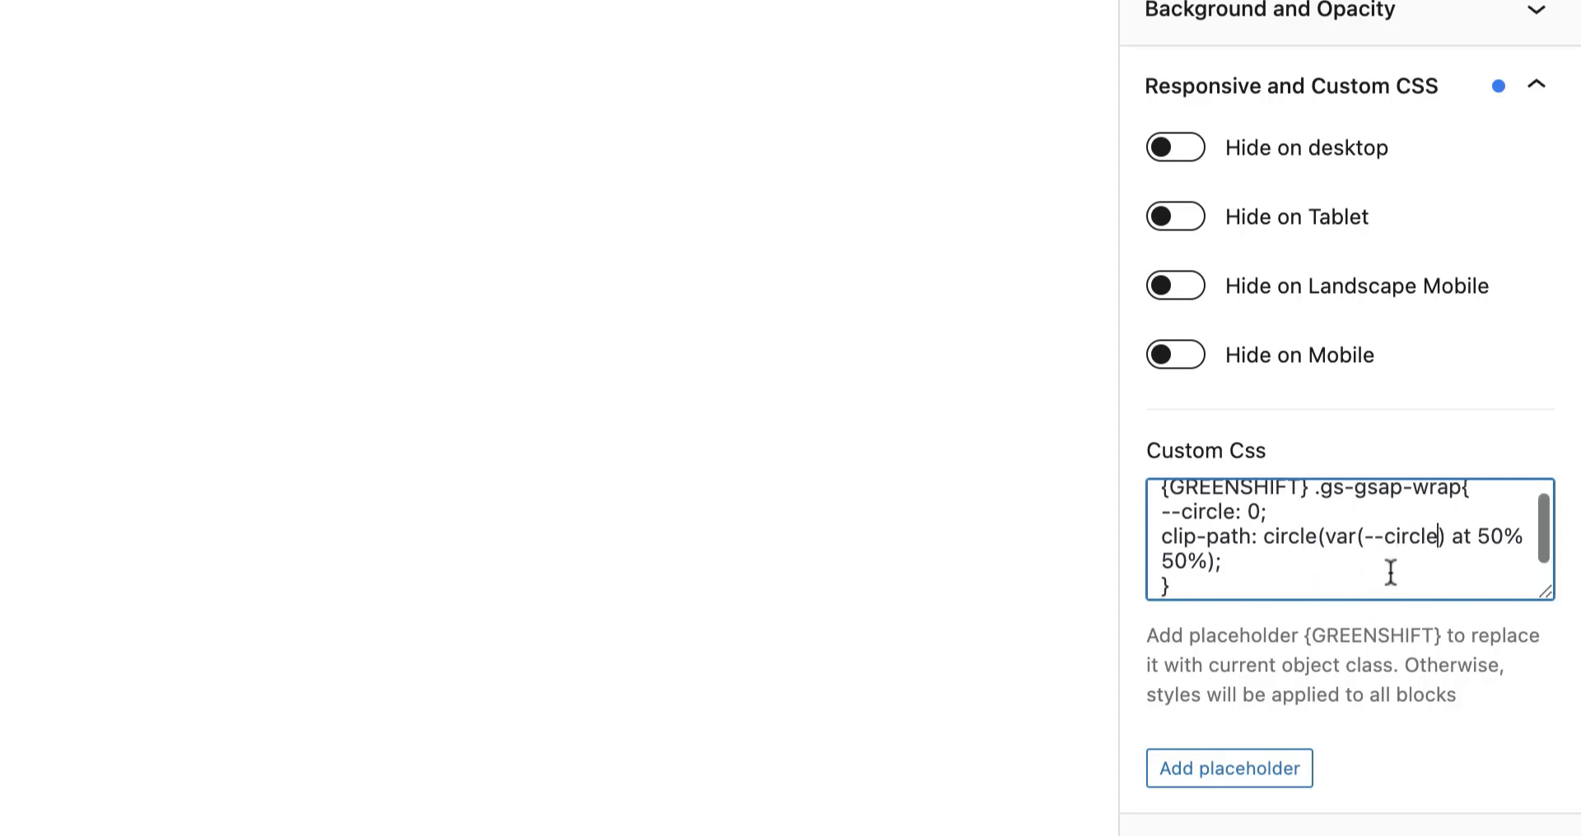
Step: Enlarge the Custom Css field, test the --circle variable at 10%, and set its initial value to 0%
left_click_drag(1536, 587, 1536, 789)
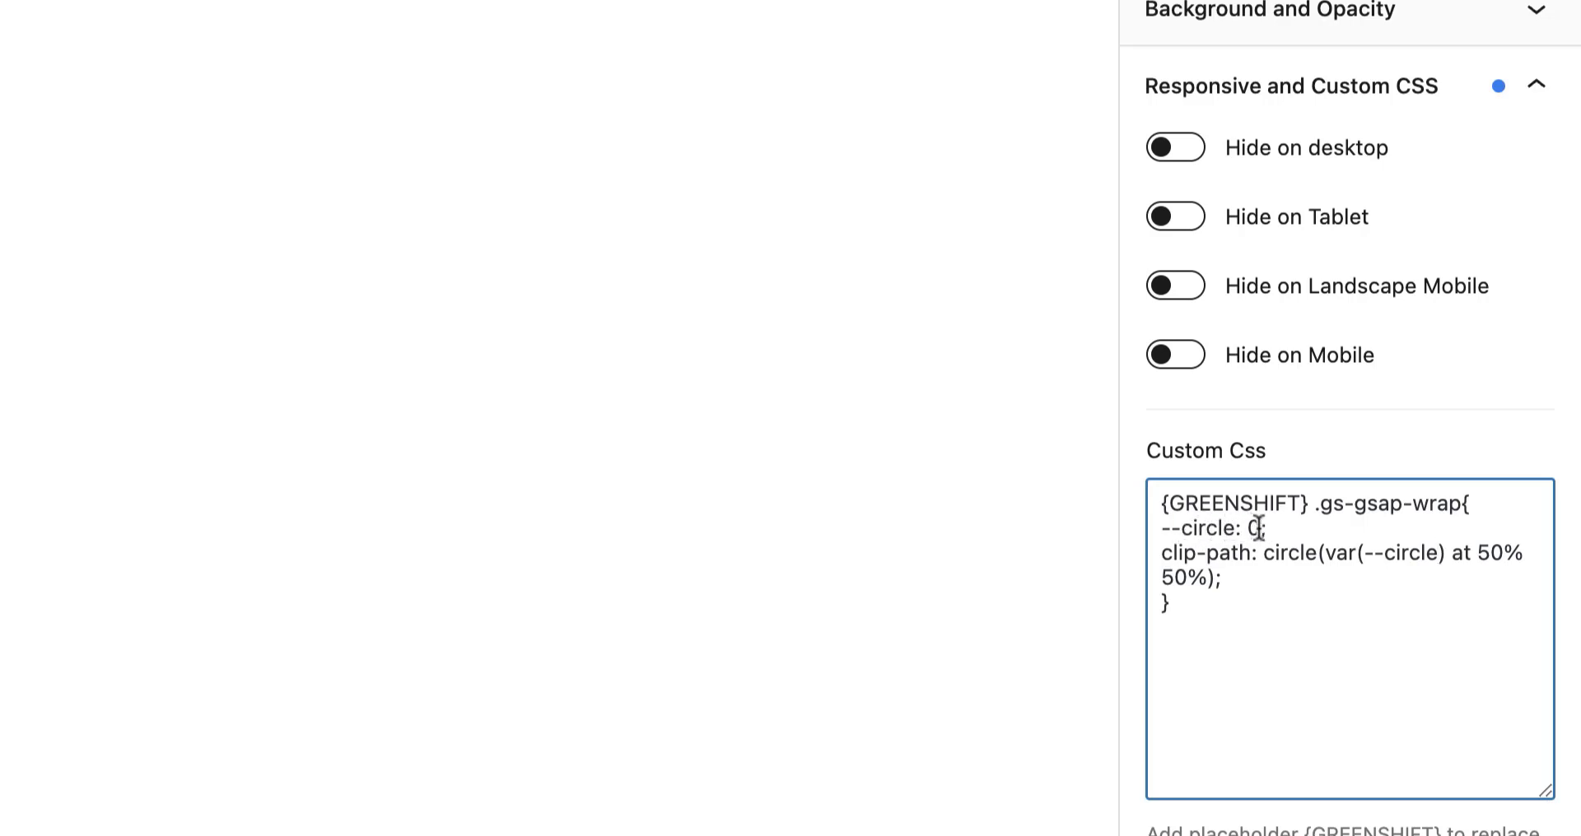
type("10")
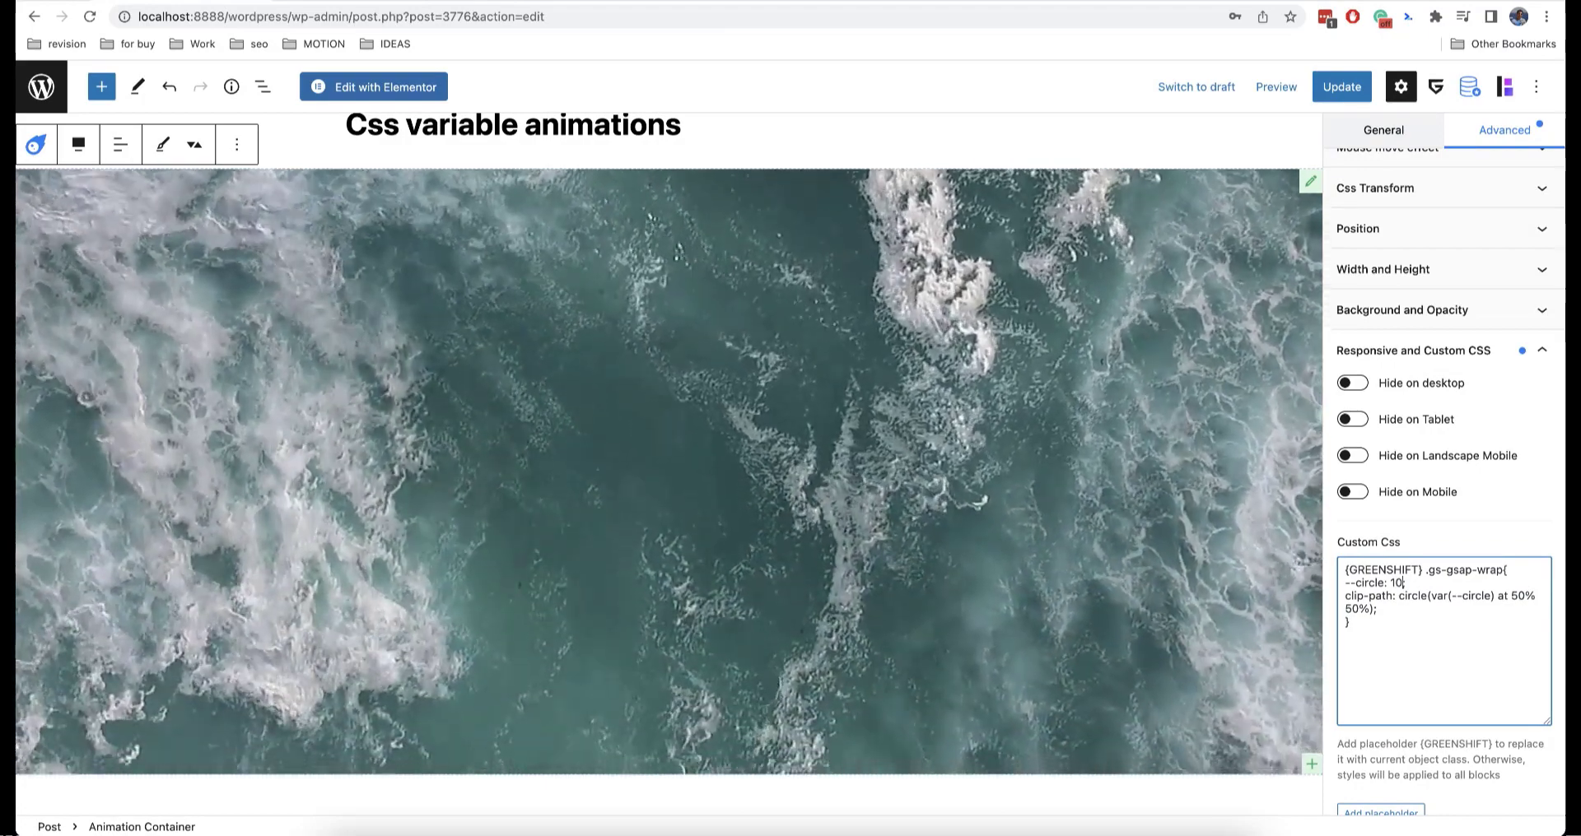
type("%;")
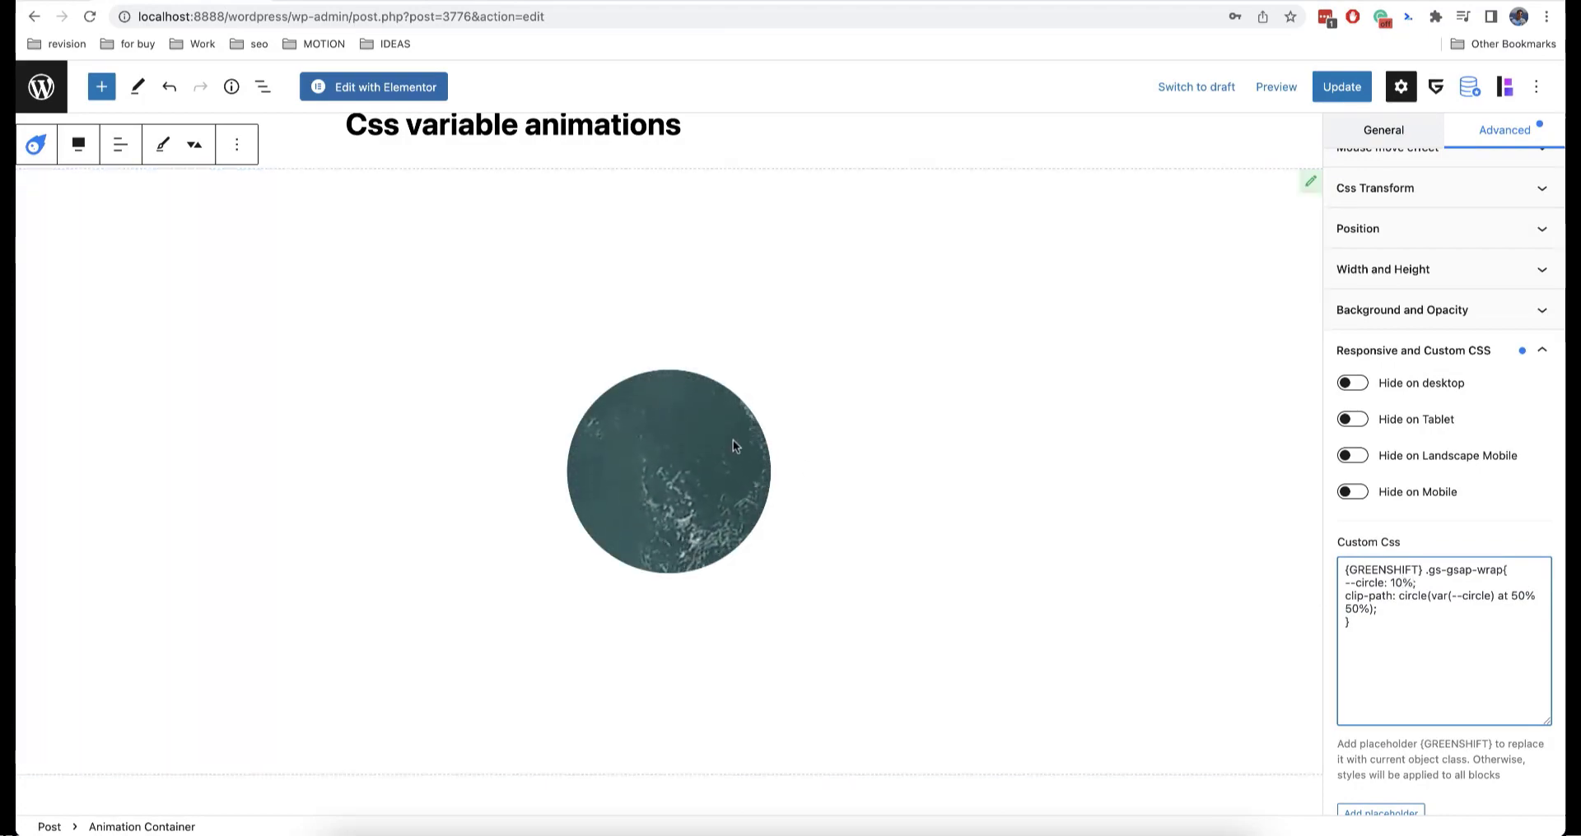
key("super+s")
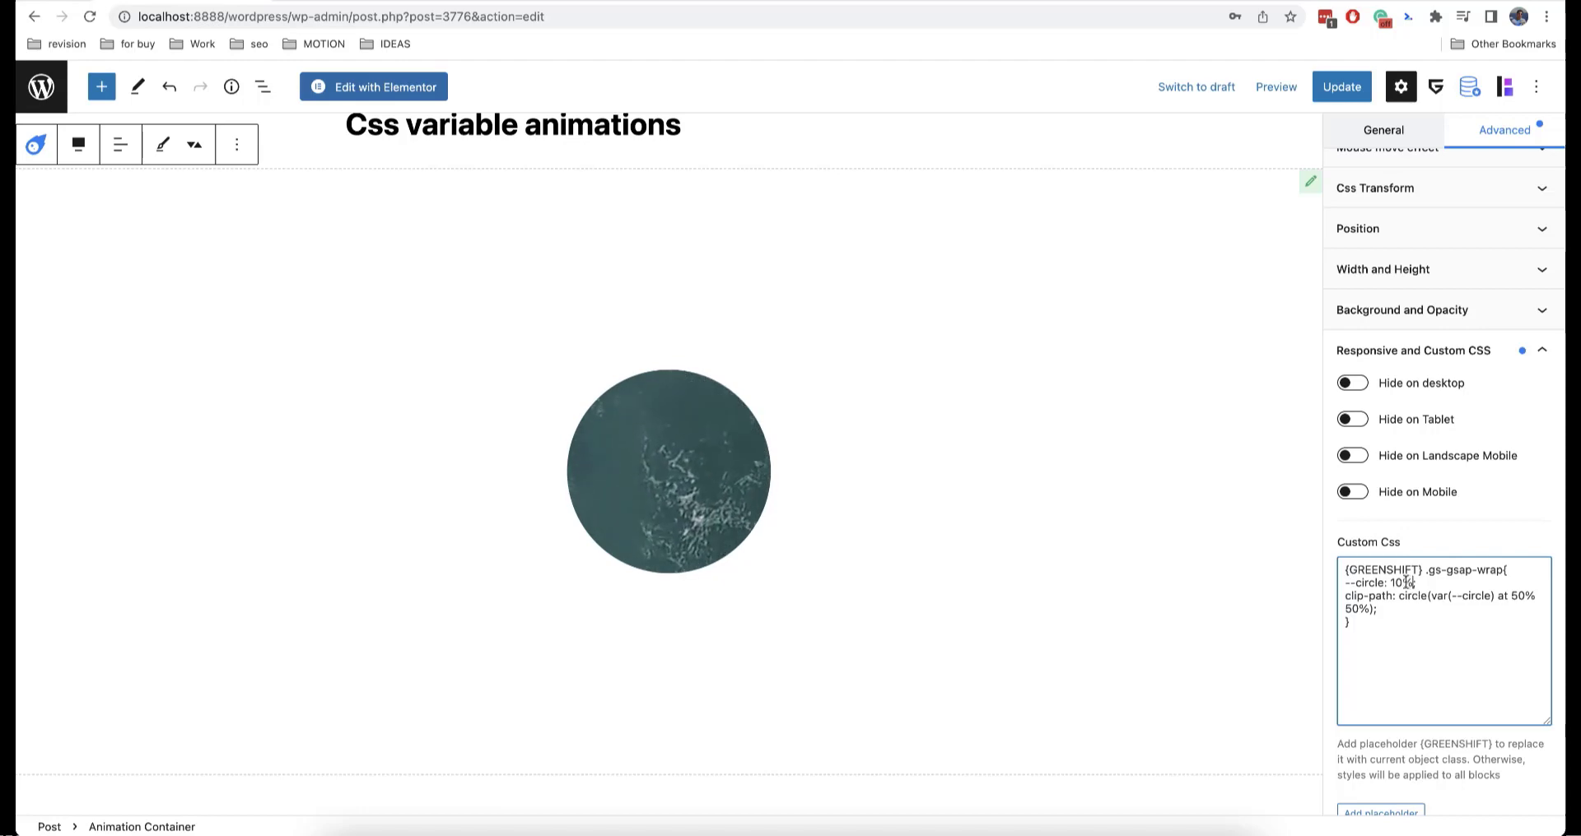
key("BackSpace")
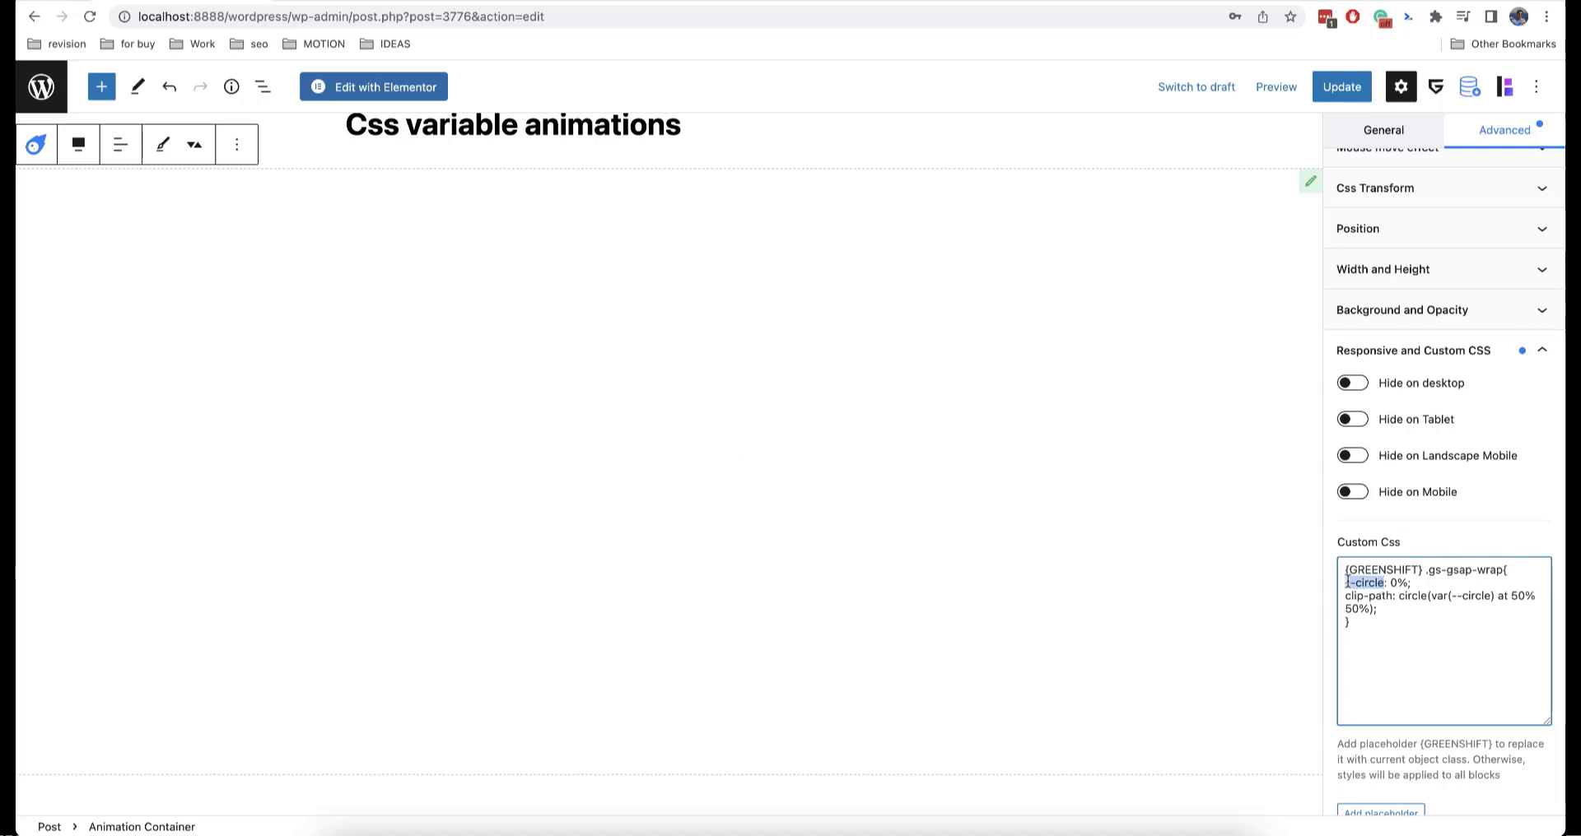
Step: Add --circle with the value 100% as the first custom CSS variable in the container's General animation settings
scroll(1347, 582, "up", 10)
left_click(1385, 284)
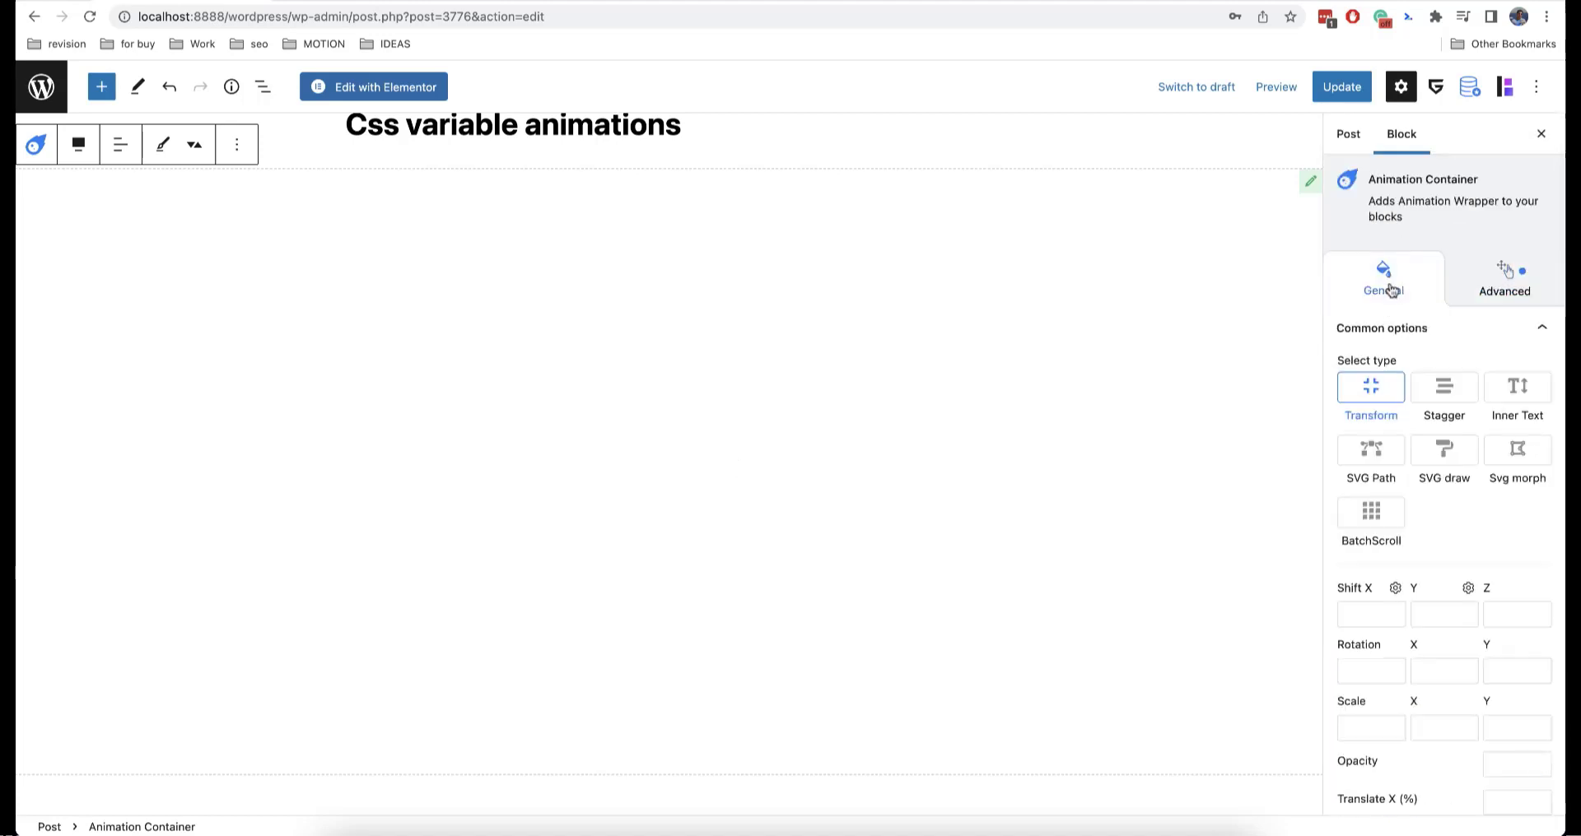
scroll(1393, 556, "down", 15)
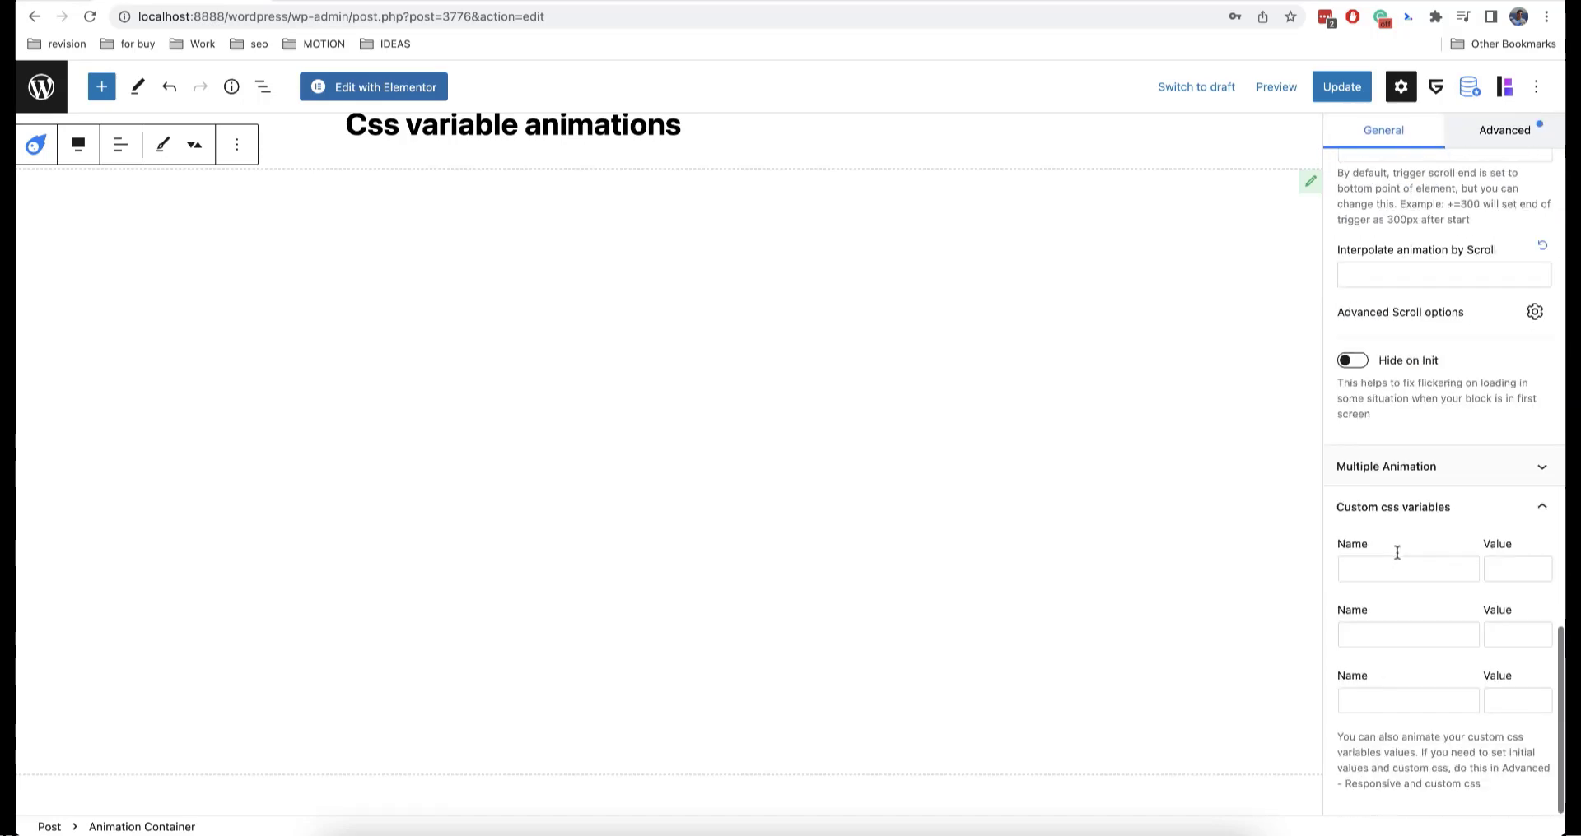
left_click(1372, 572)
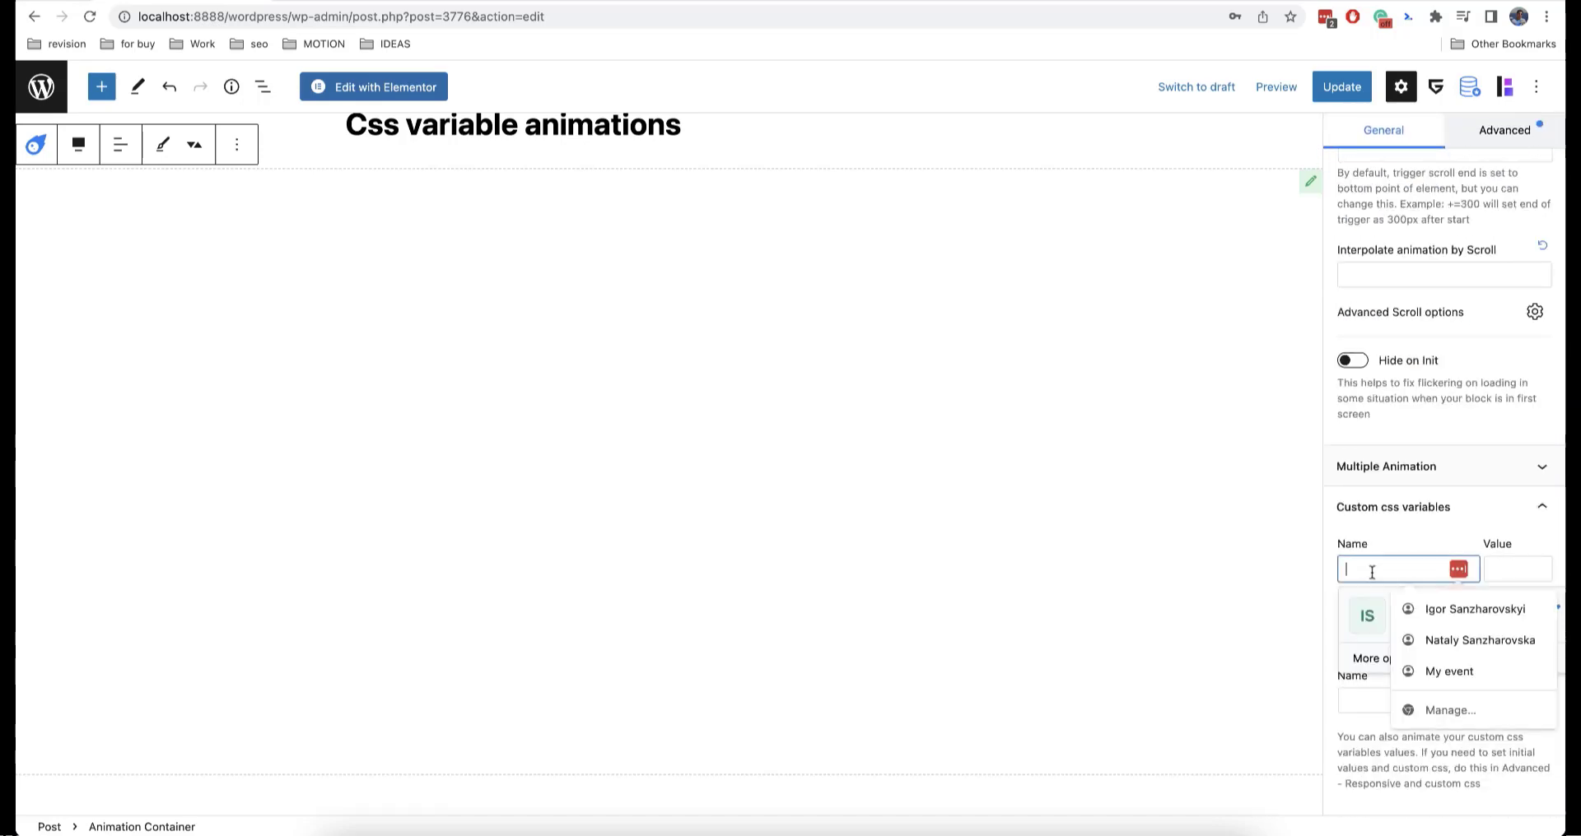
type("--circle")
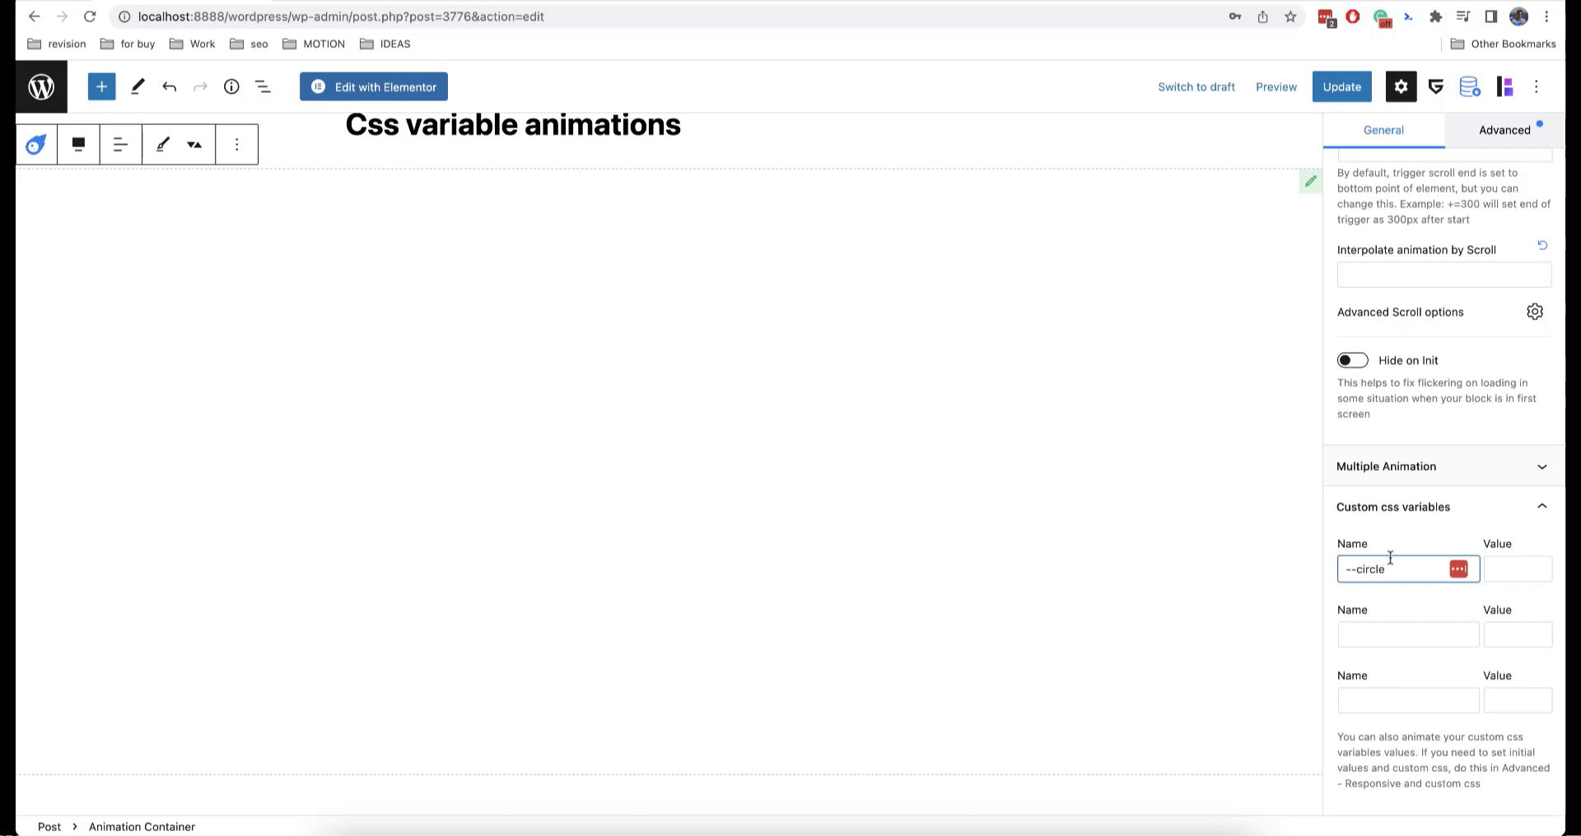
left_click(1500, 565)
type("100")
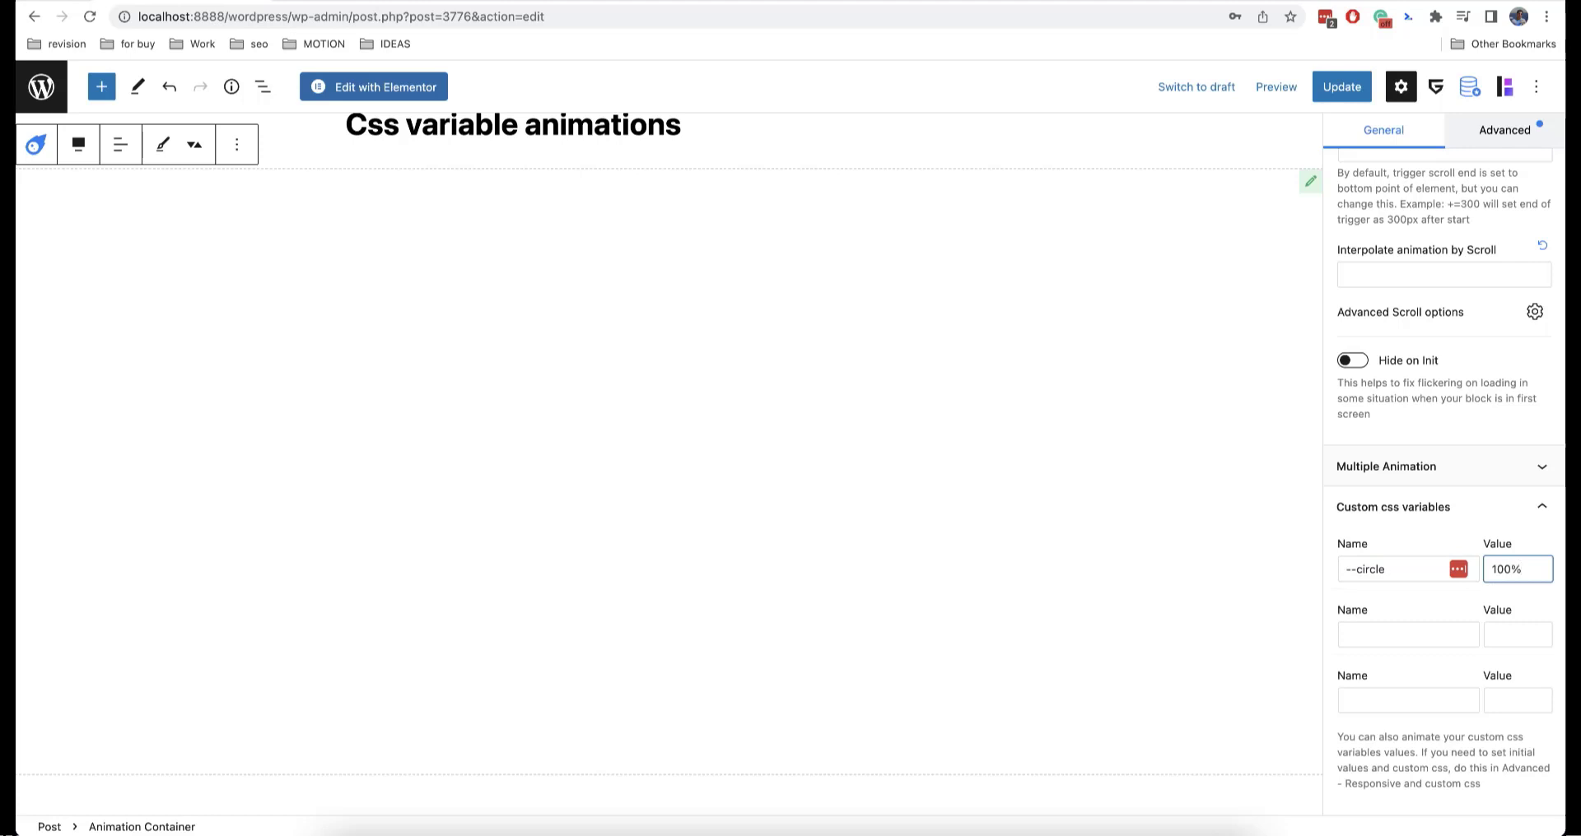
Step: Turn off Set direction as FROM and set Interpolate animation by Scroll to 0,3 for the Animation Container
scroll(1414, 545, "up", 15)
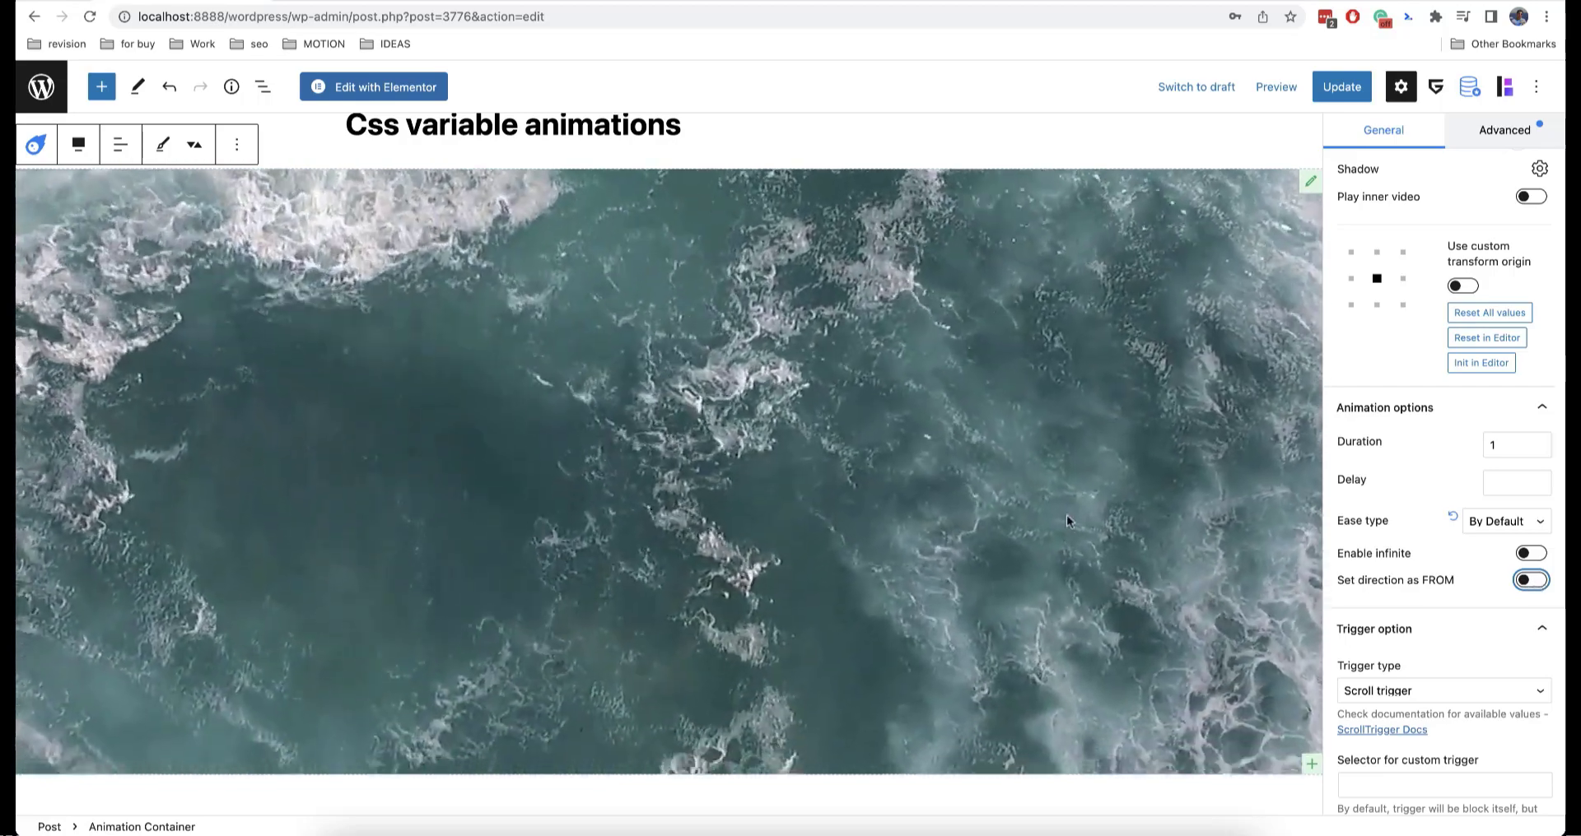
left_click(1529, 581)
scroll(1426, 490, "down", 7)
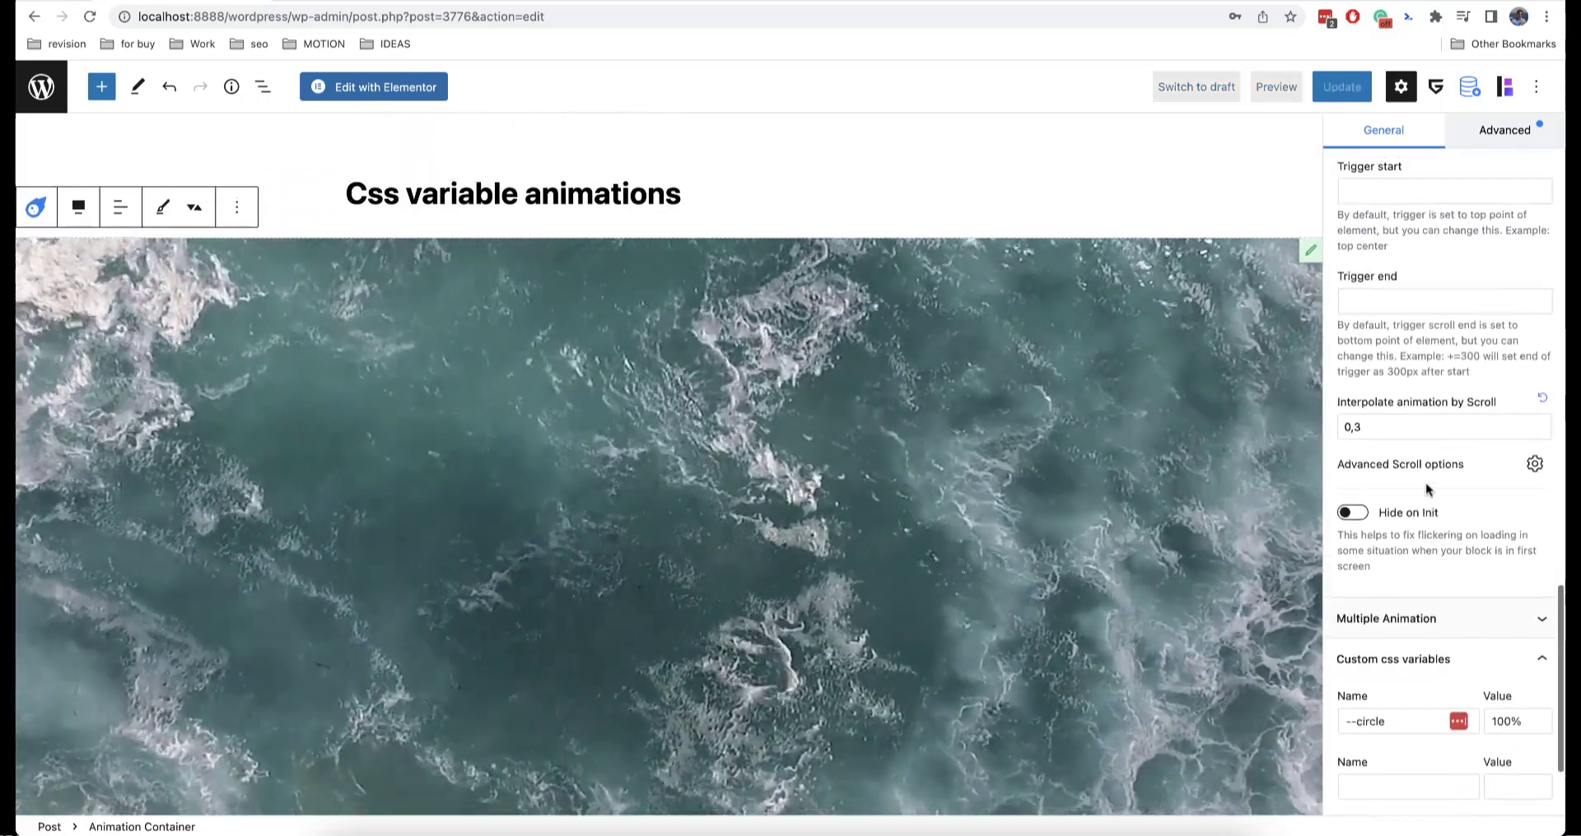
scroll(1426, 490, "up", 3)
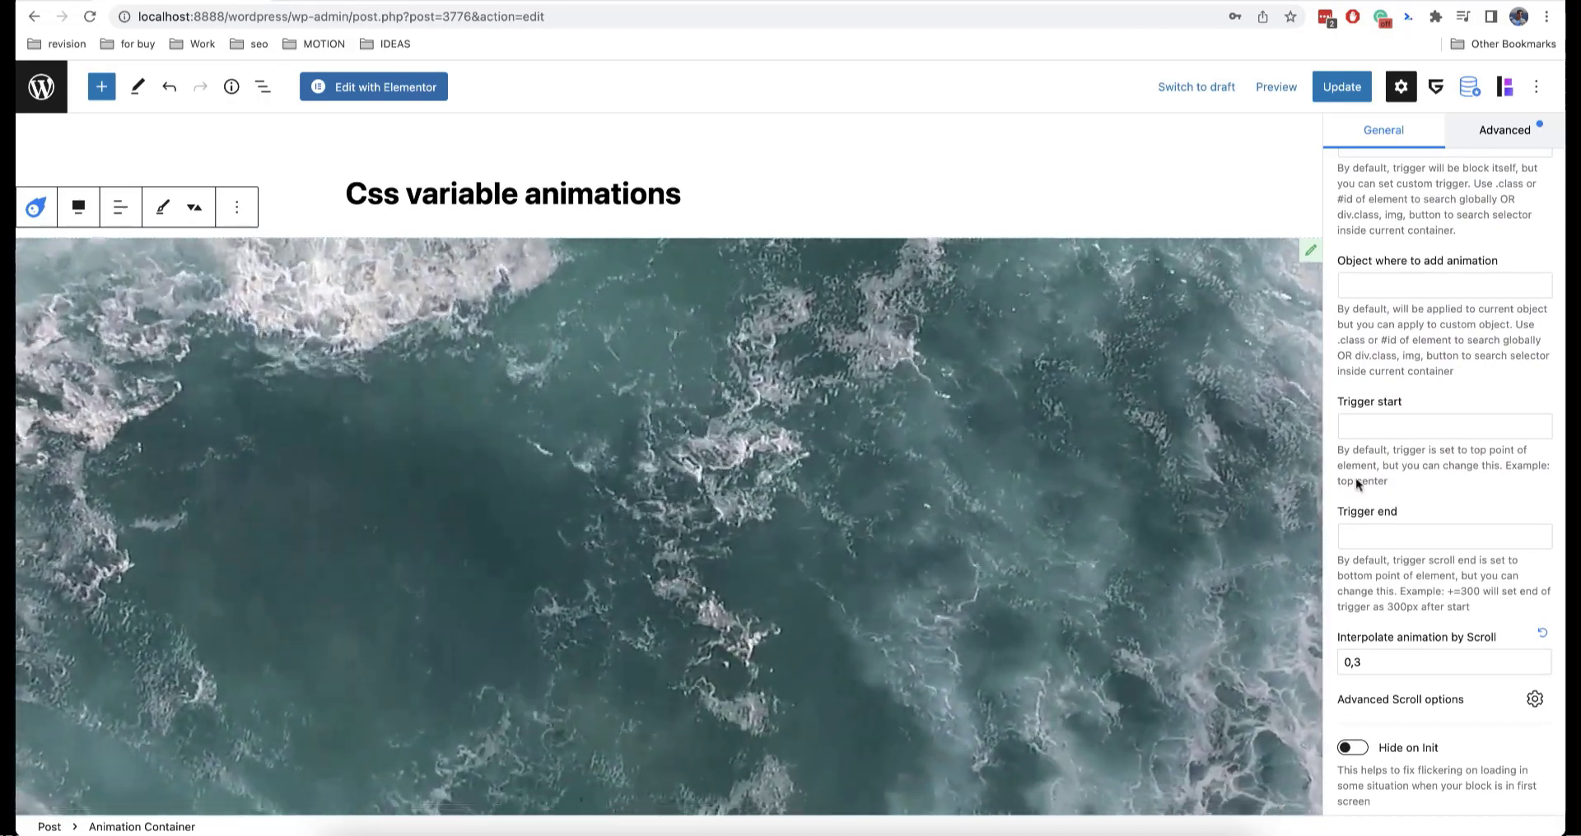
Step: Set the Animation Container's Trigger start to 0, Trigger end to +=600 and Interpolate animation by Scroll to 1
scroll(1419, 486, "up", 1)
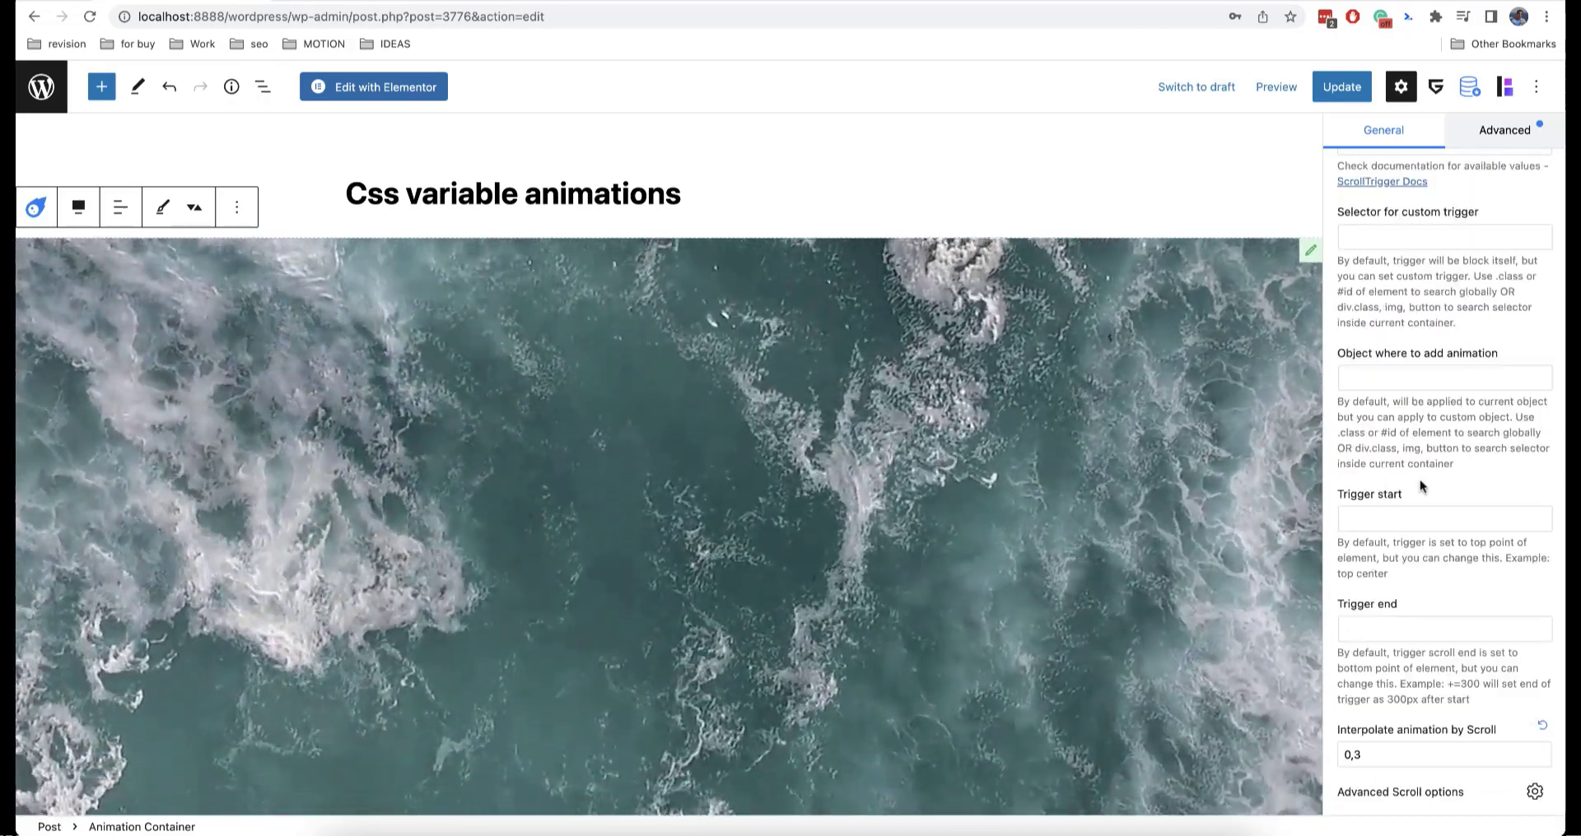
scroll(1419, 485, "up", 1)
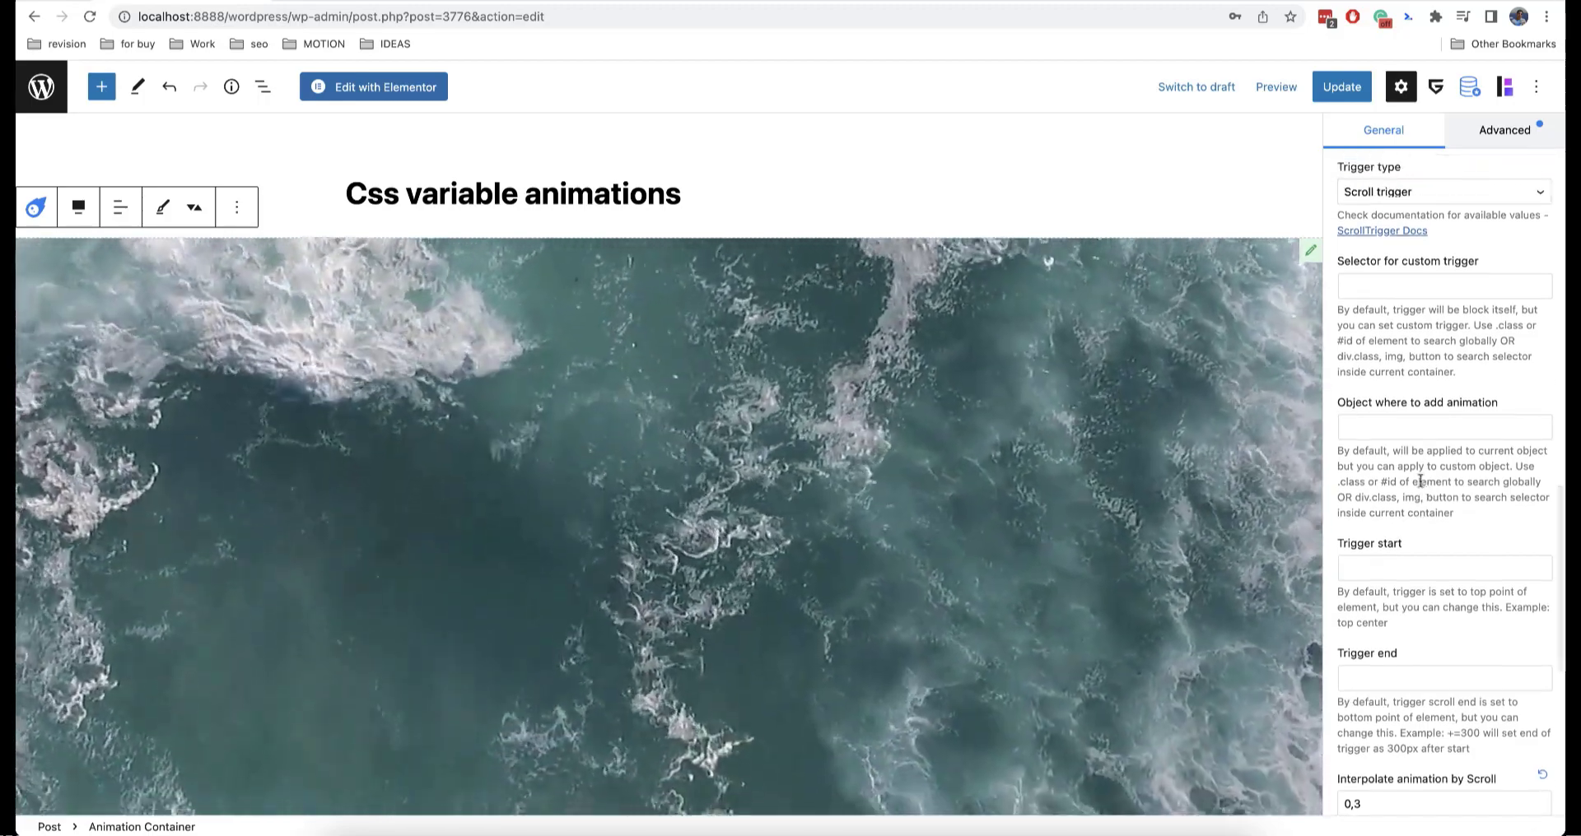
scroll(1419, 482, "down", 2)
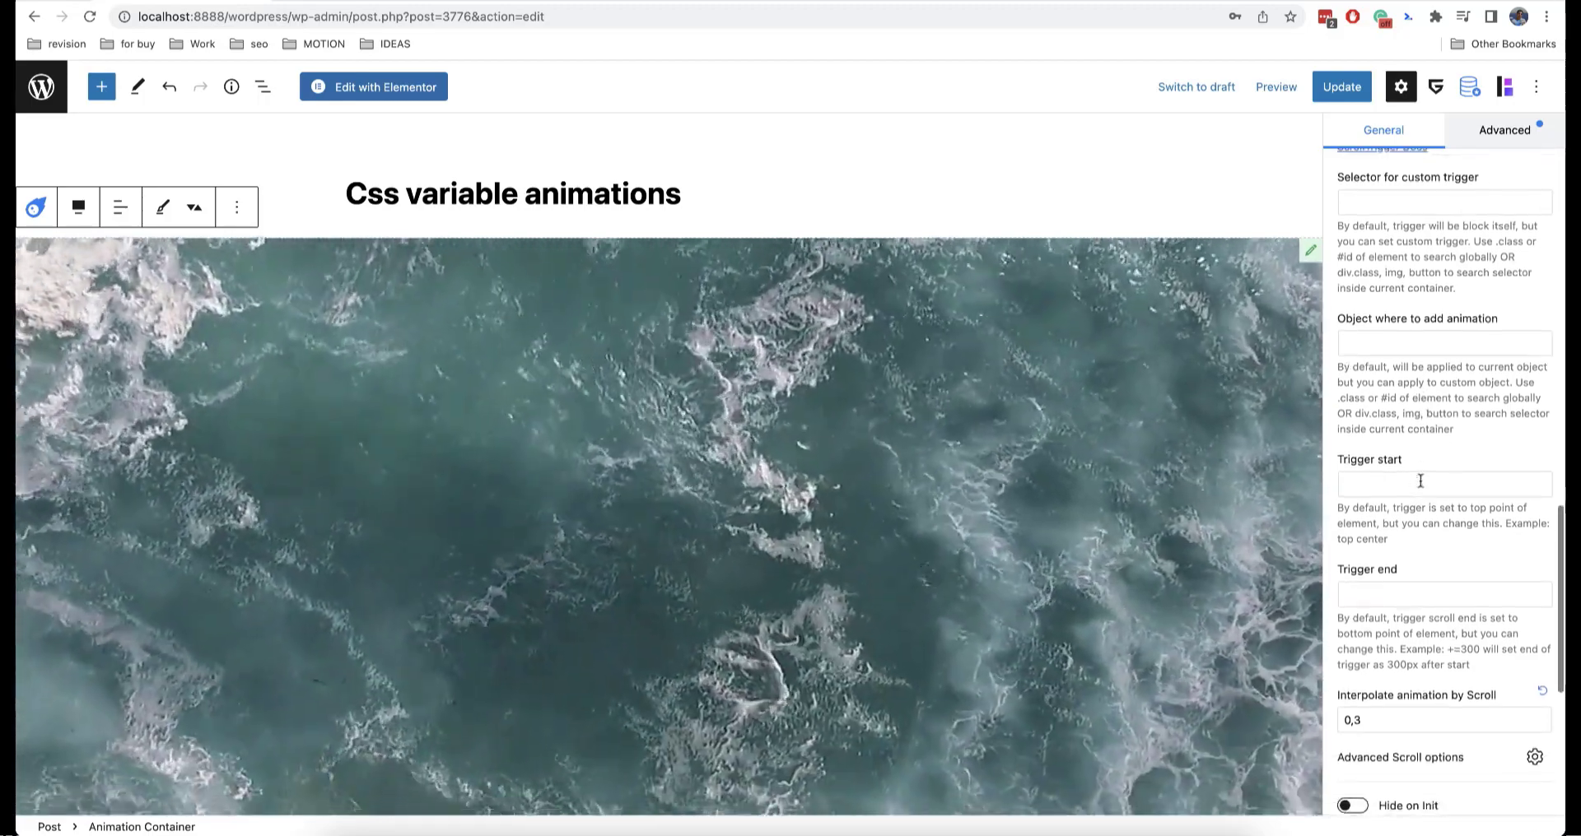
left_click(1369, 483)
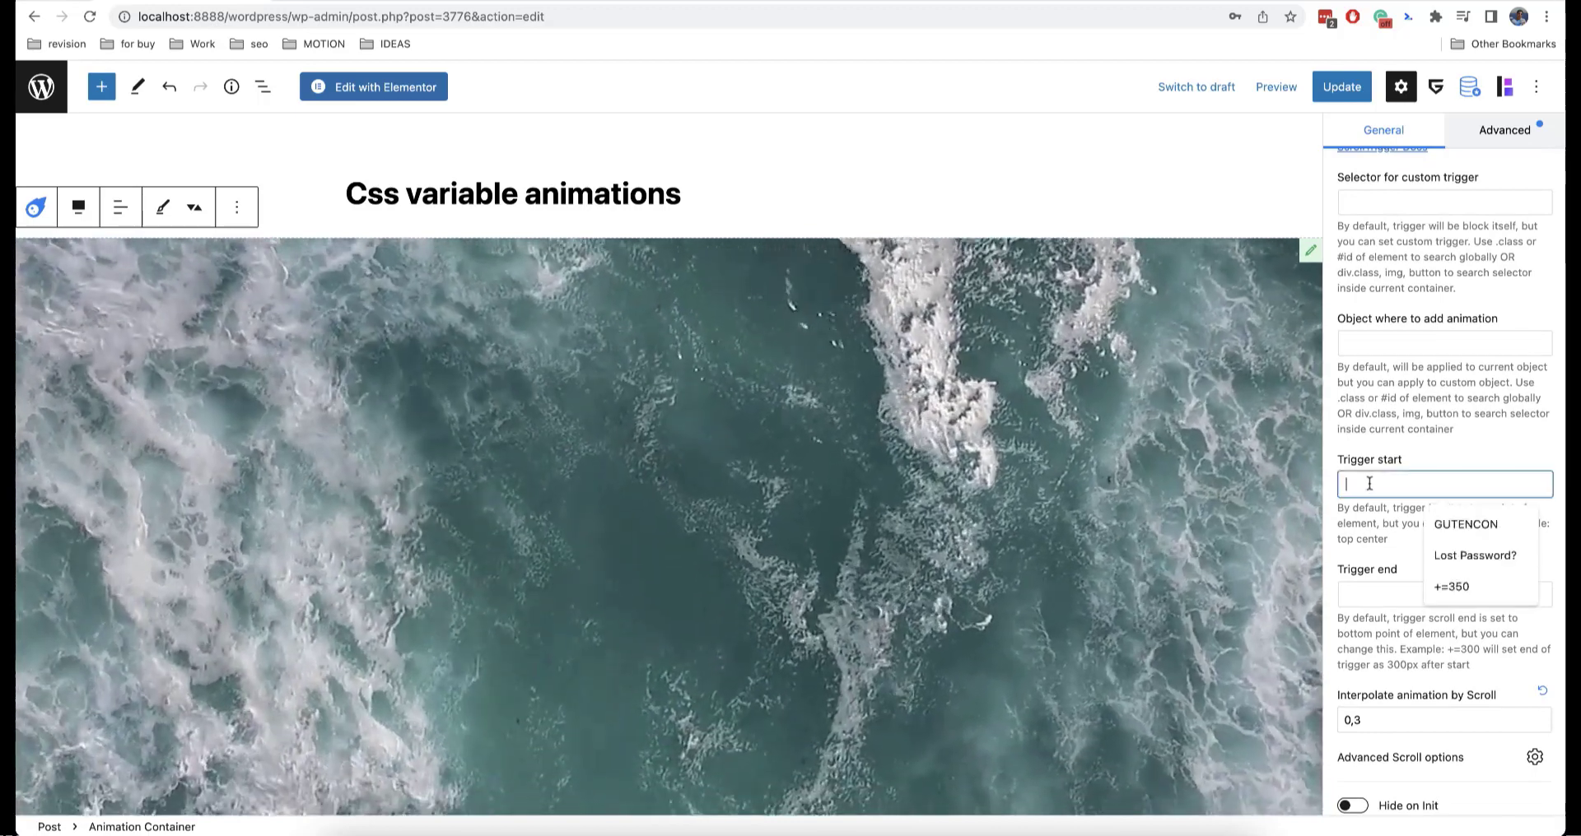
type("0")
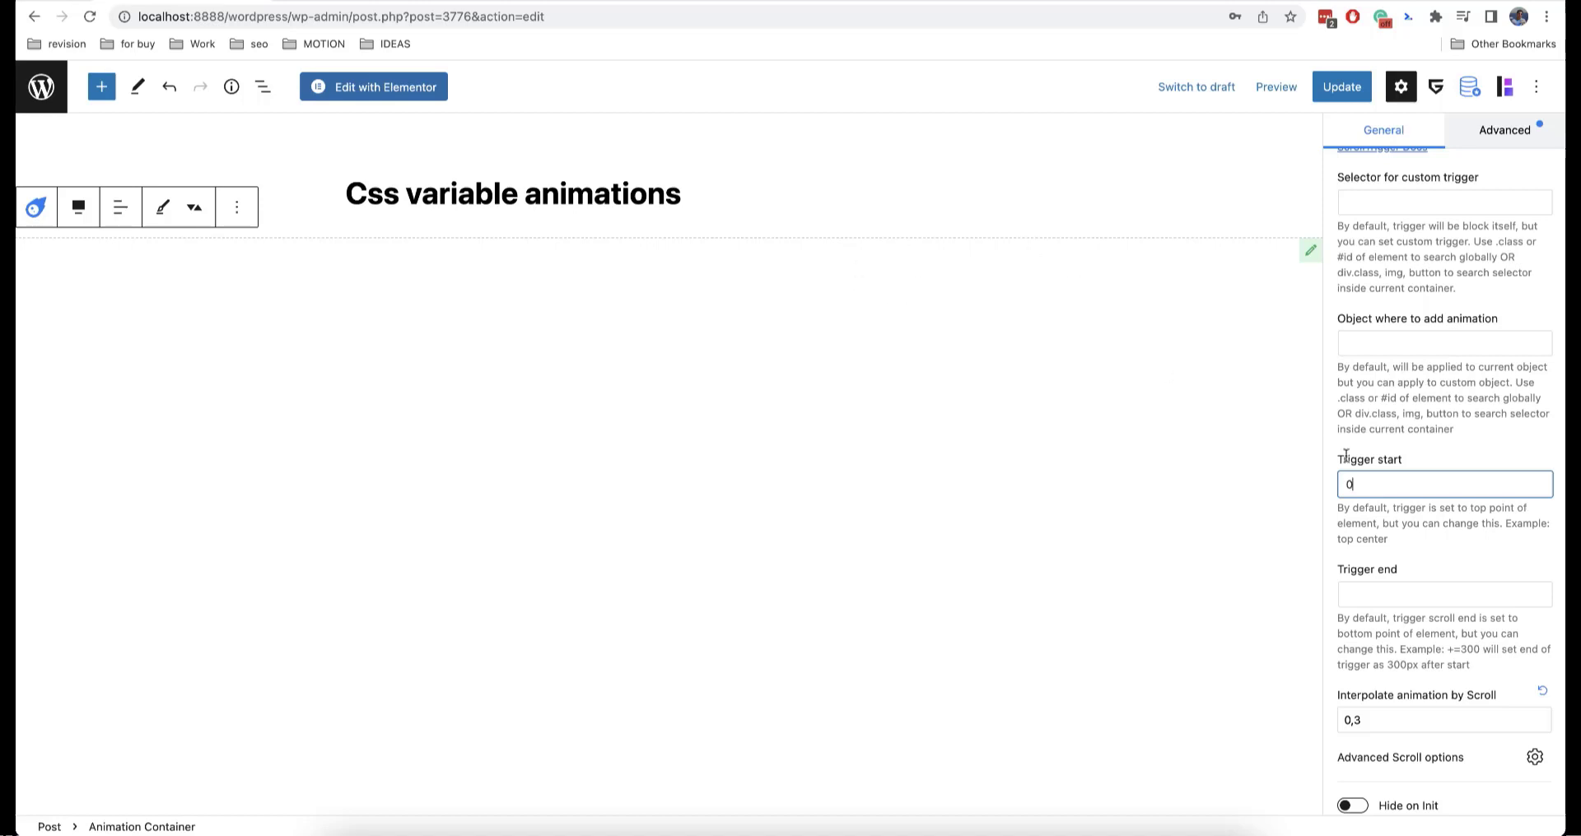
left_click(1381, 593)
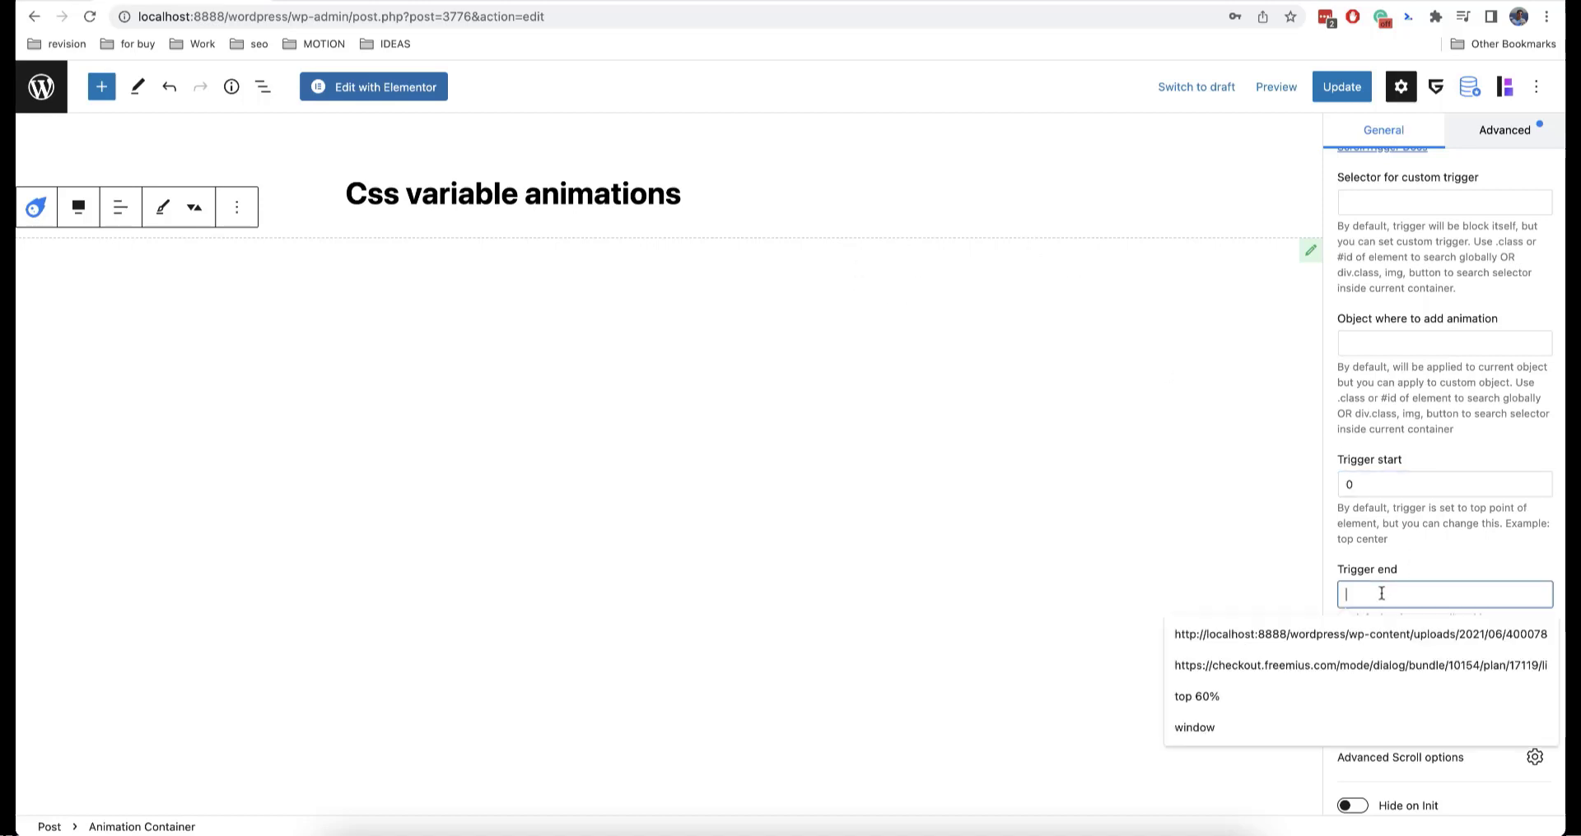
type("+=600")
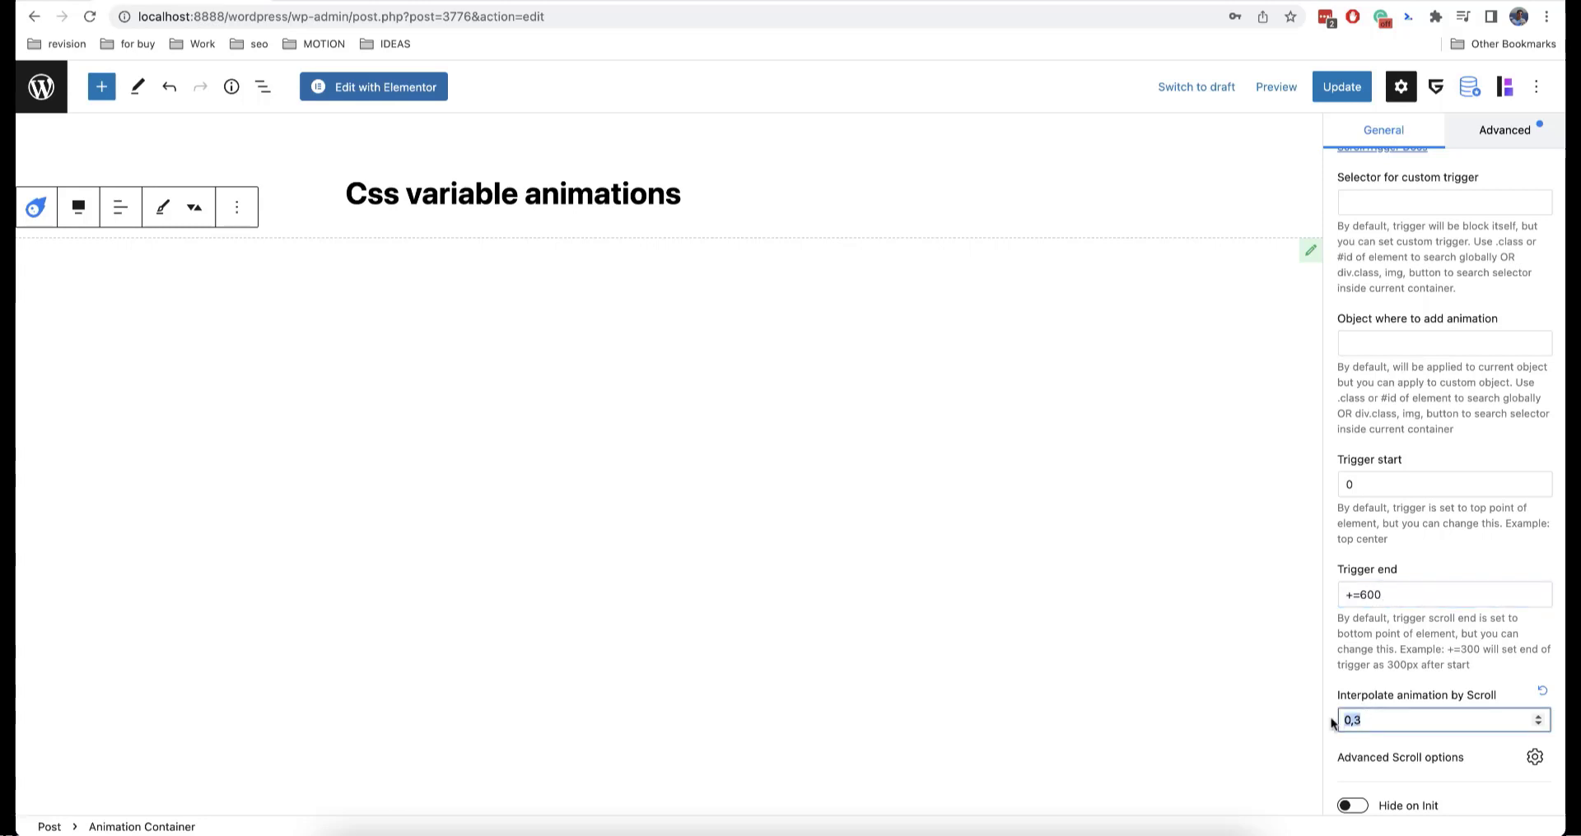
left_click(1392, 734)
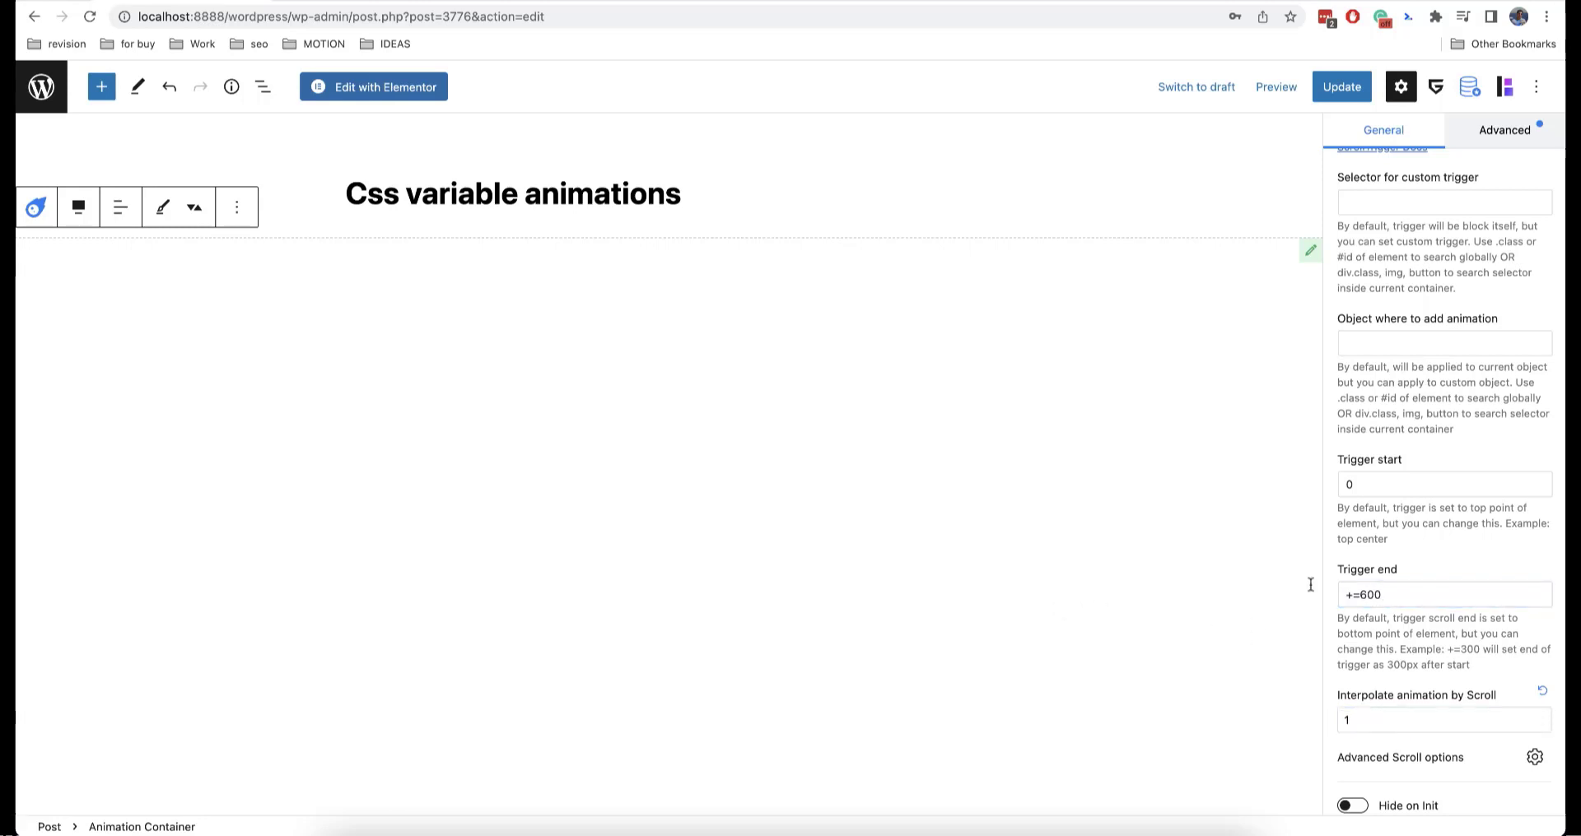
Step: Test the circular video reveal by scrolling the post in the editor, and save the post
scroll(1006, 566, "down", 1)
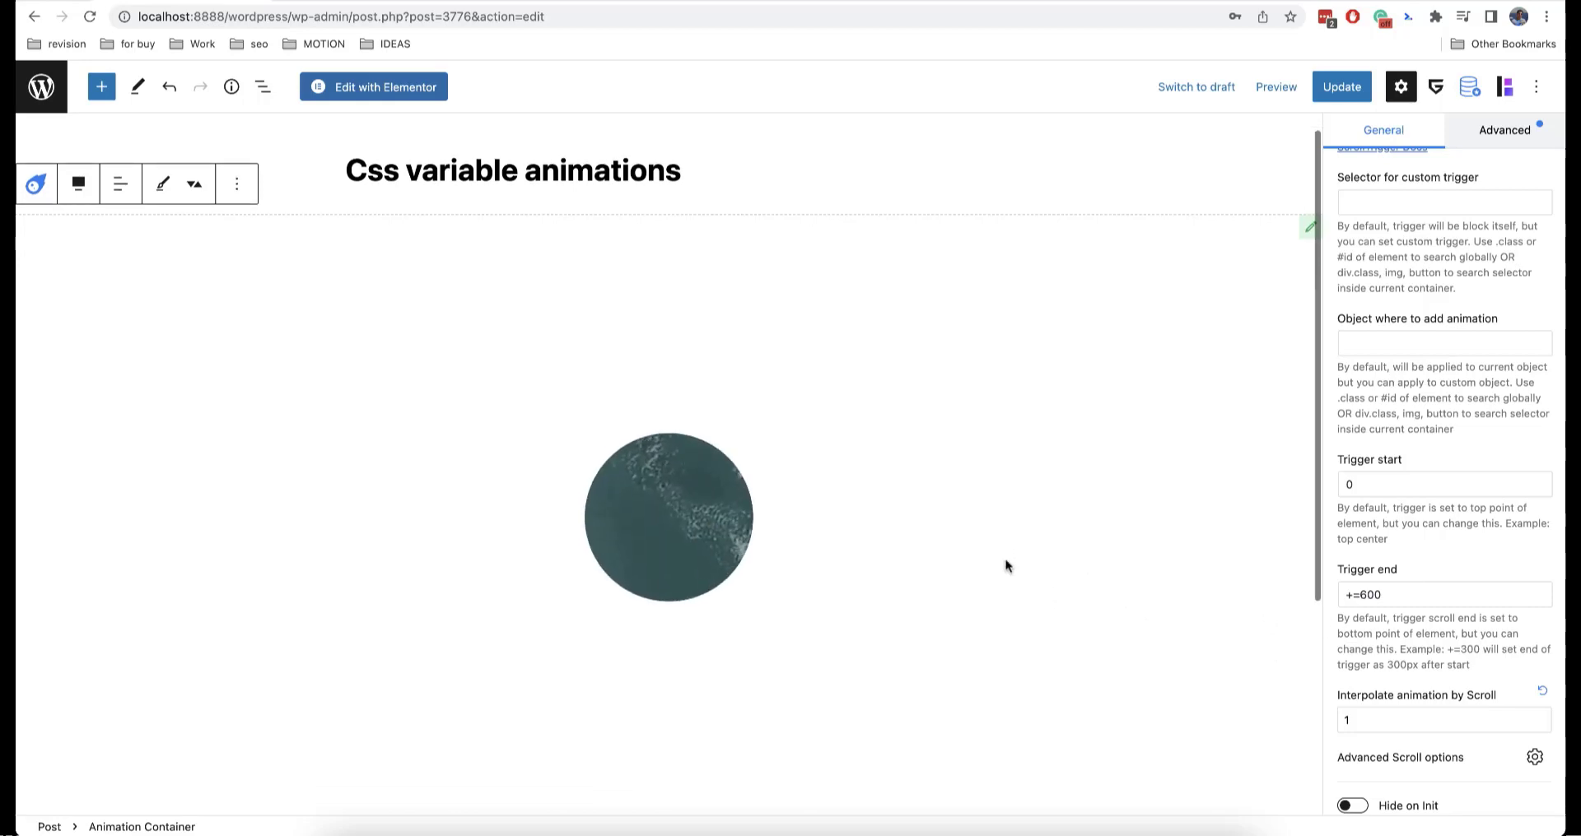
scroll(1006, 566, "down", 3)
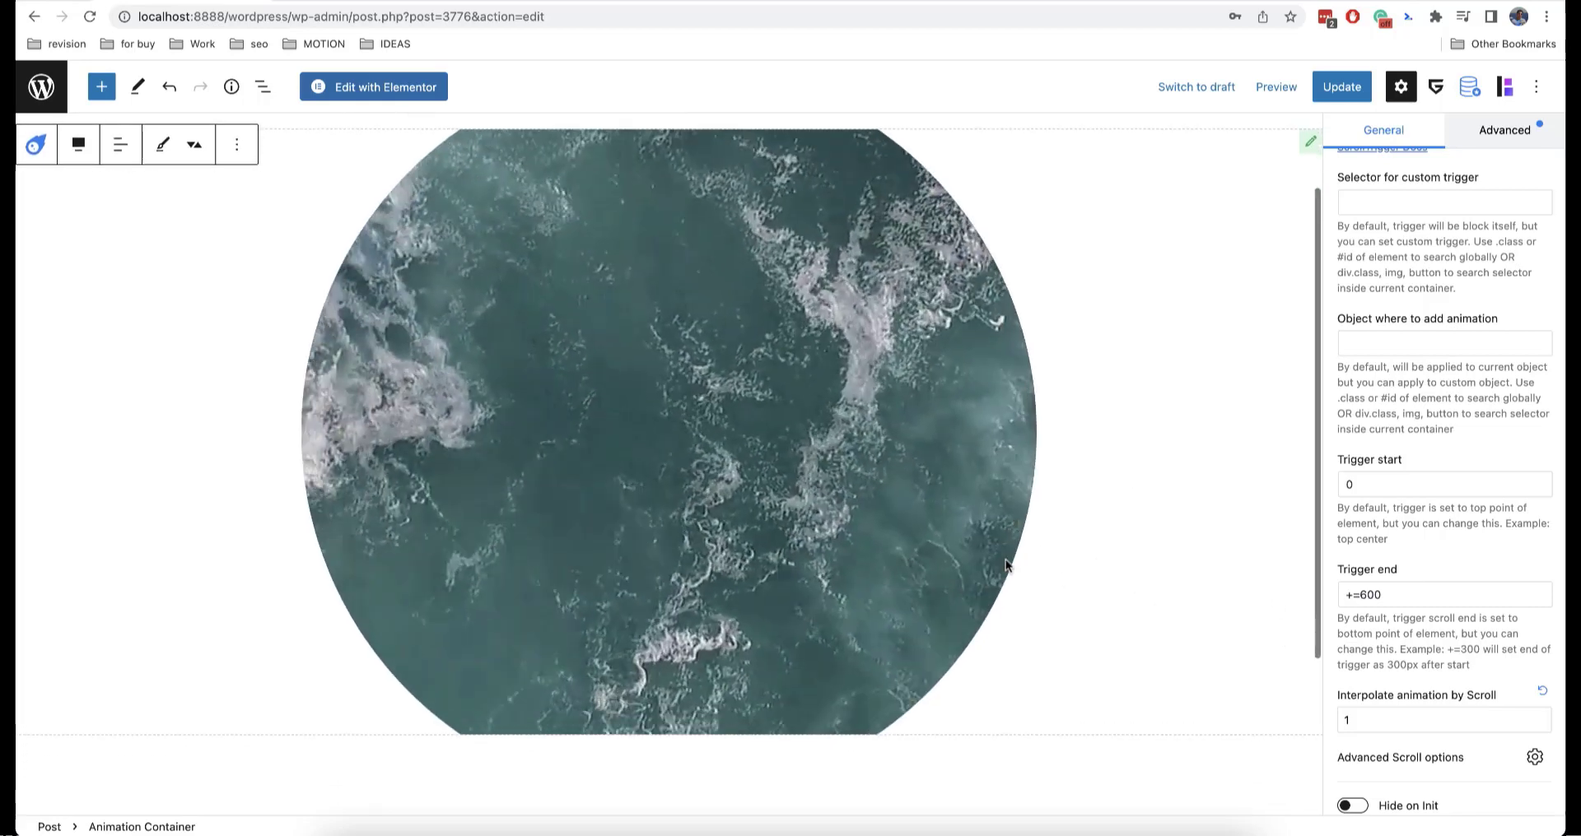
scroll(1005, 565, "down", 3)
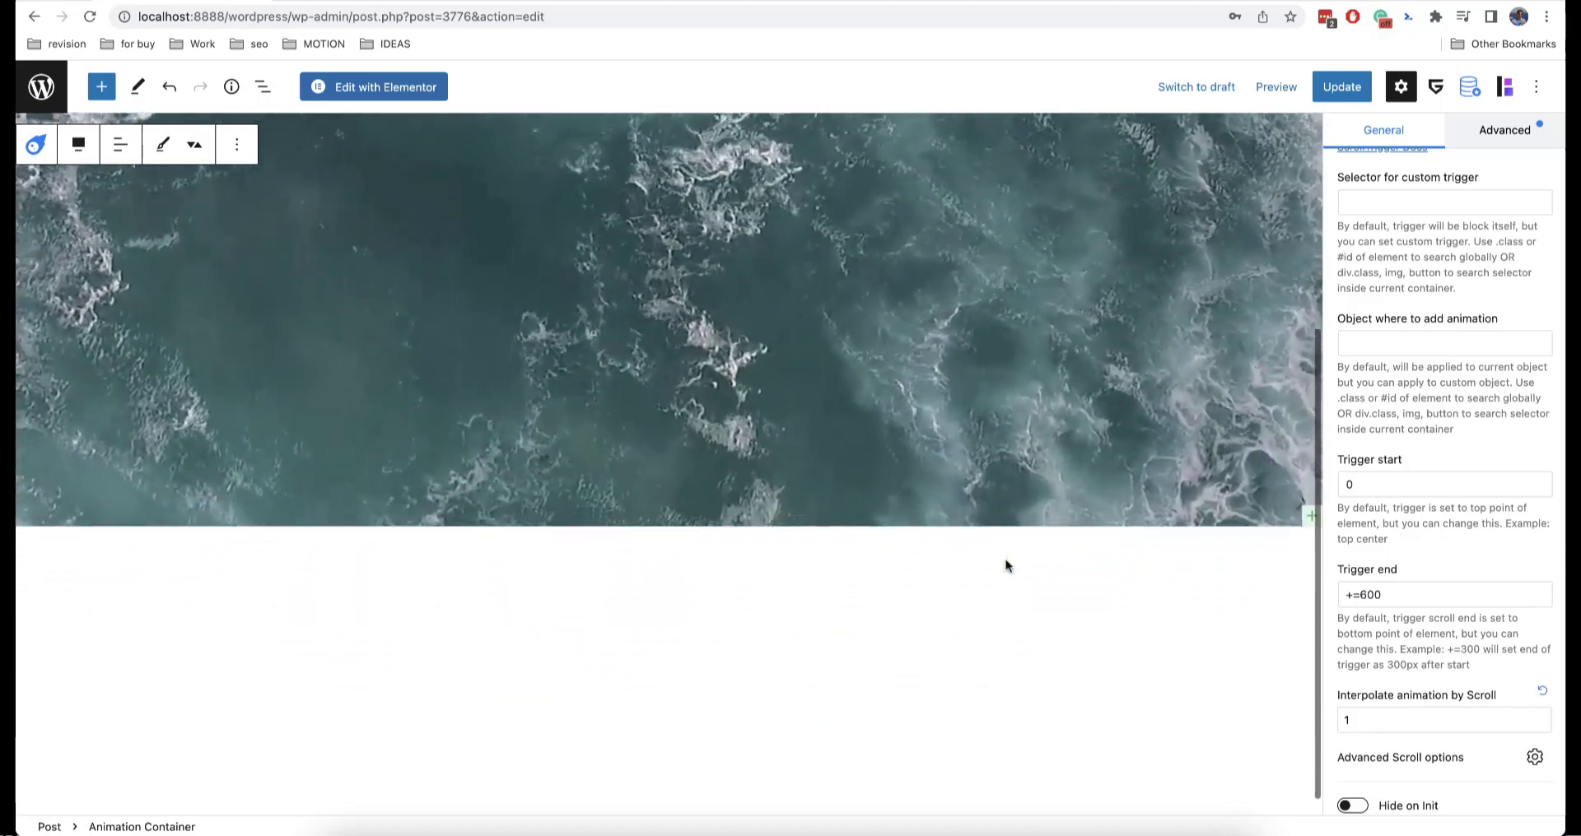
scroll(1005, 565, "up", 5)
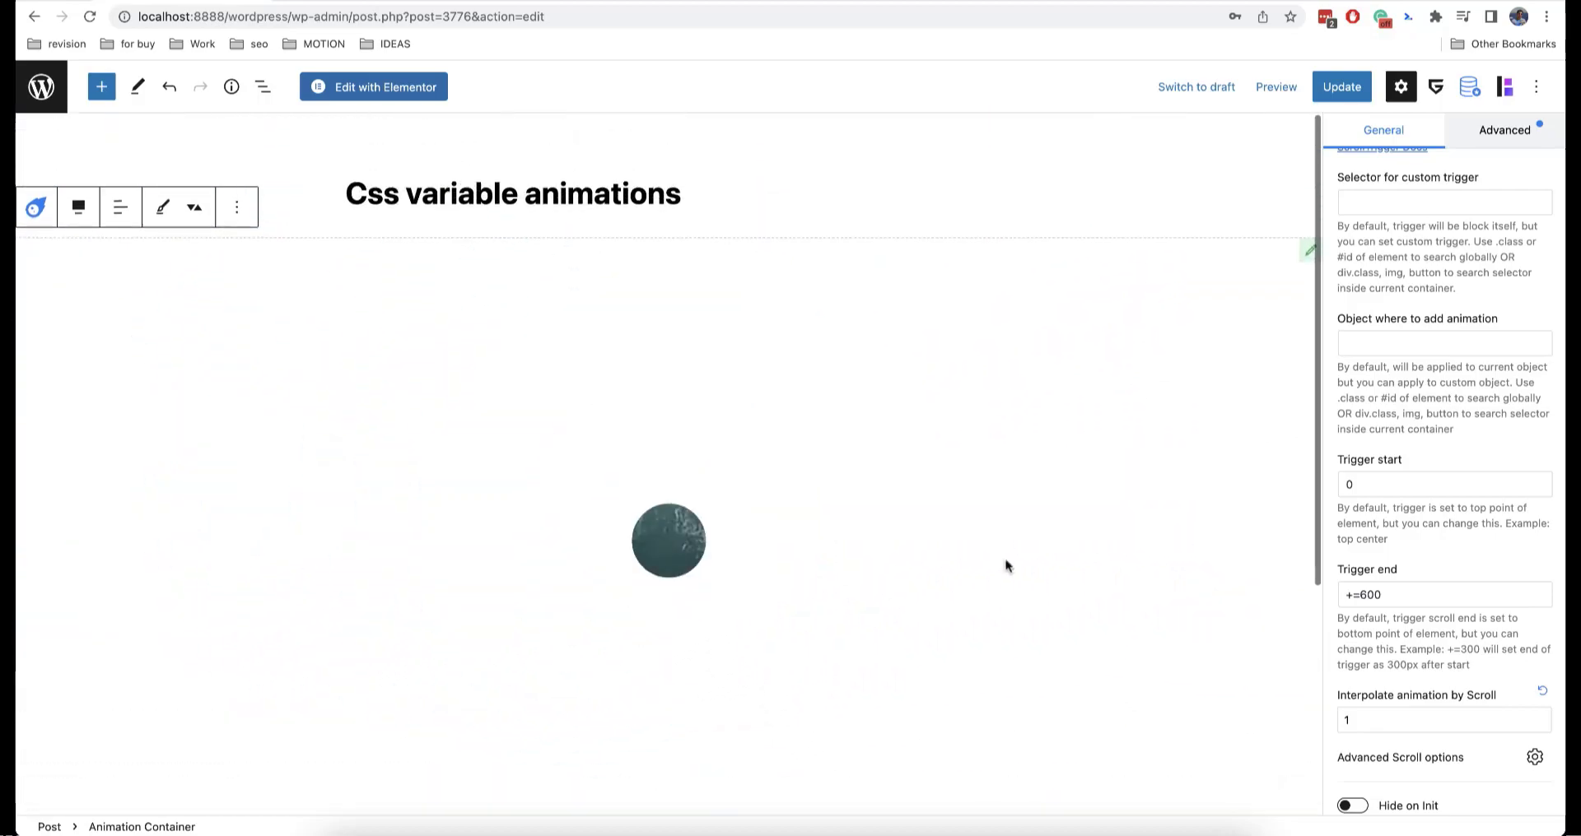
scroll(1005, 565, "down", 5)
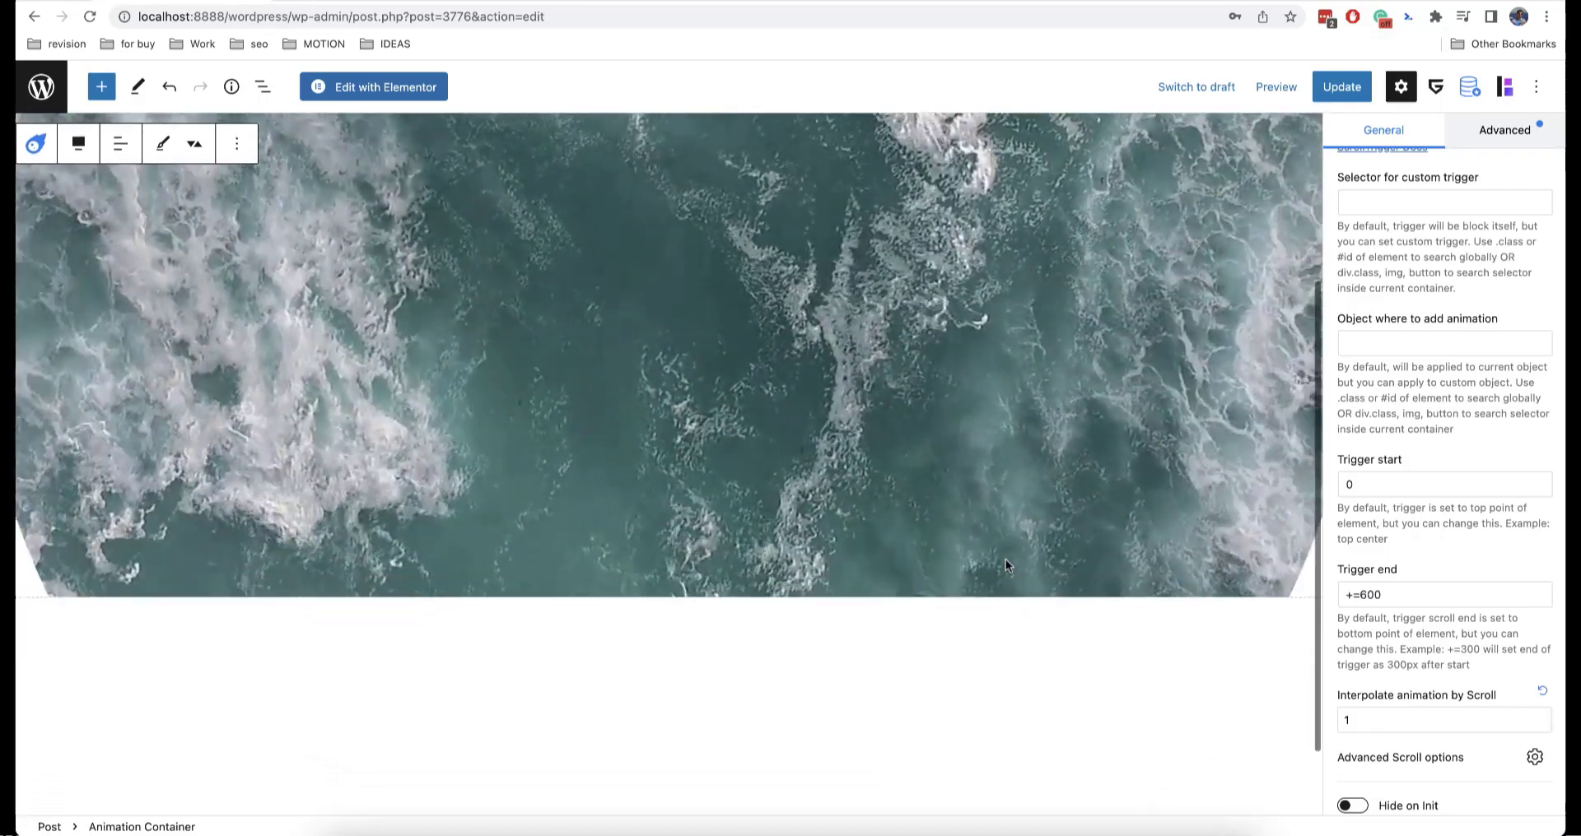
scroll(1005, 560, "up", 5)
left_click(1342, 86)
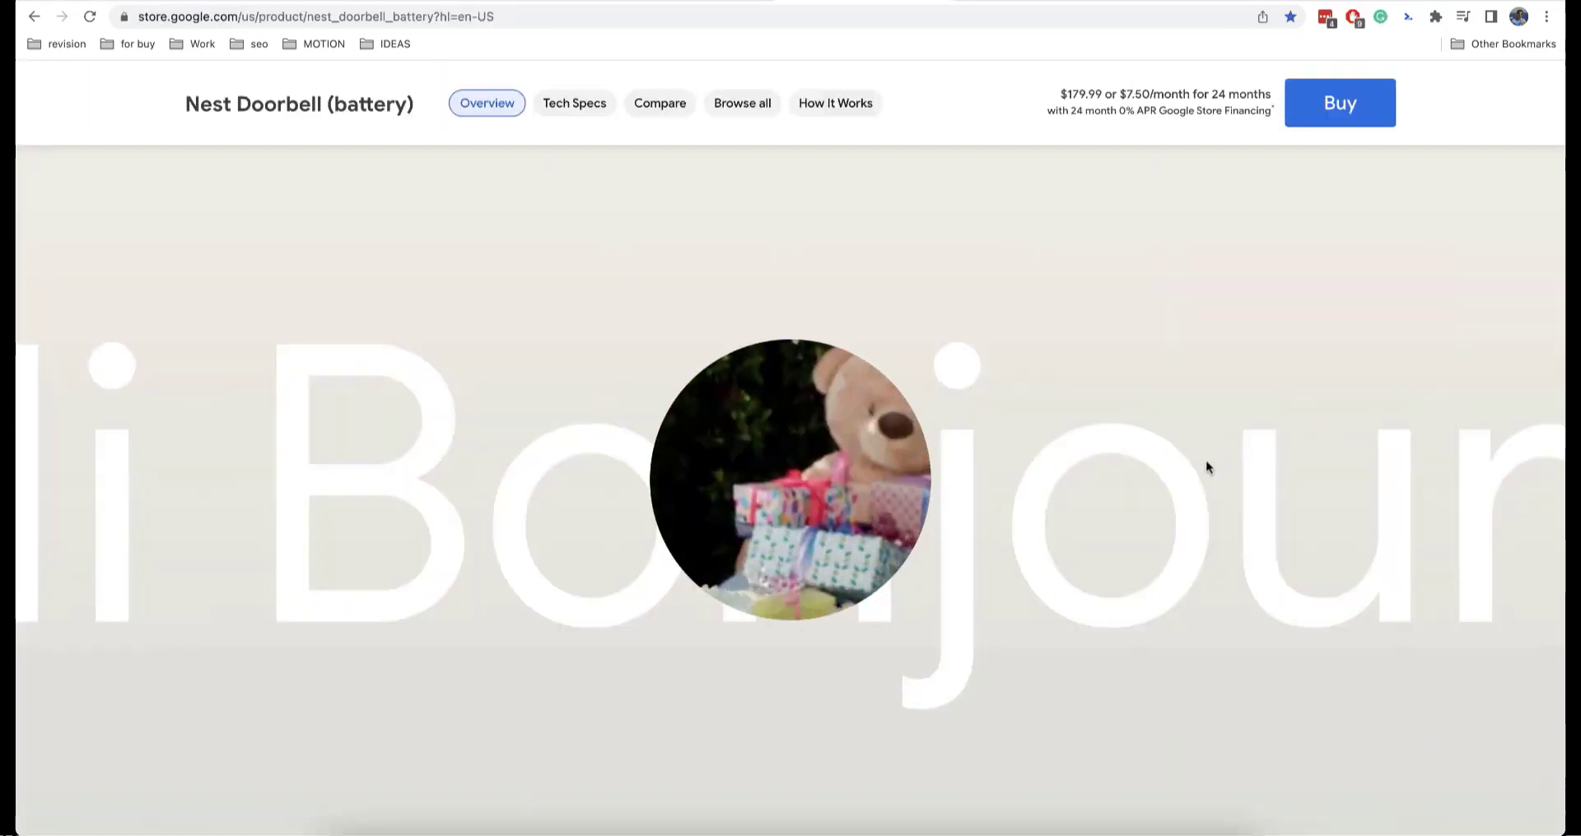
Step: Switch to the Nest Doorbell page and examine how its circular video reveal behaves during scrolling
scroll(1206, 467, "down", 2)
scroll(1179, 487, "up", 1)
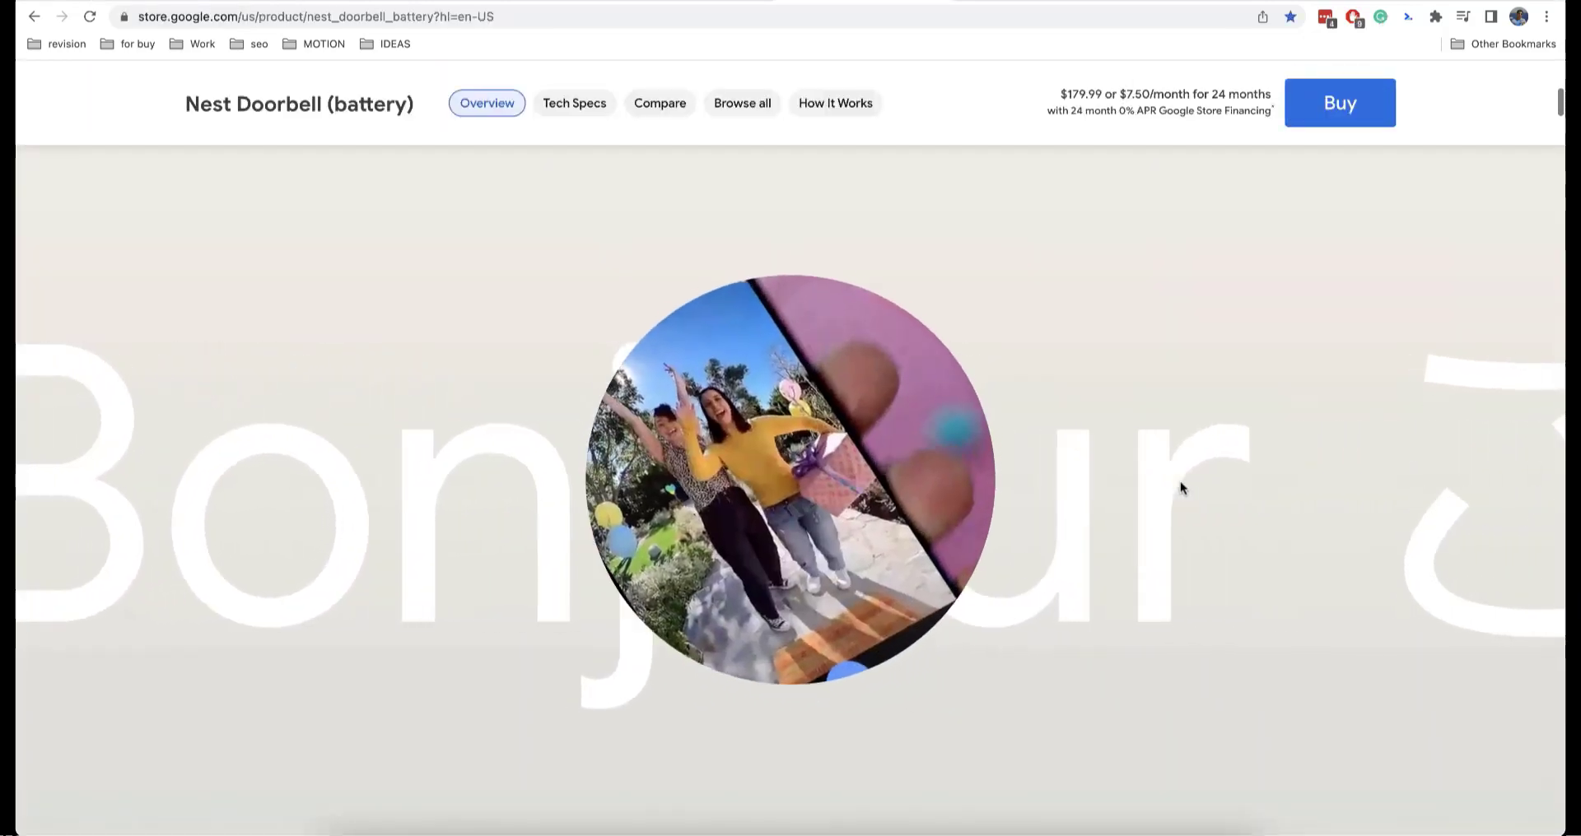
scroll(1179, 481, "up", 2)
scroll(1029, 512, "down", 2)
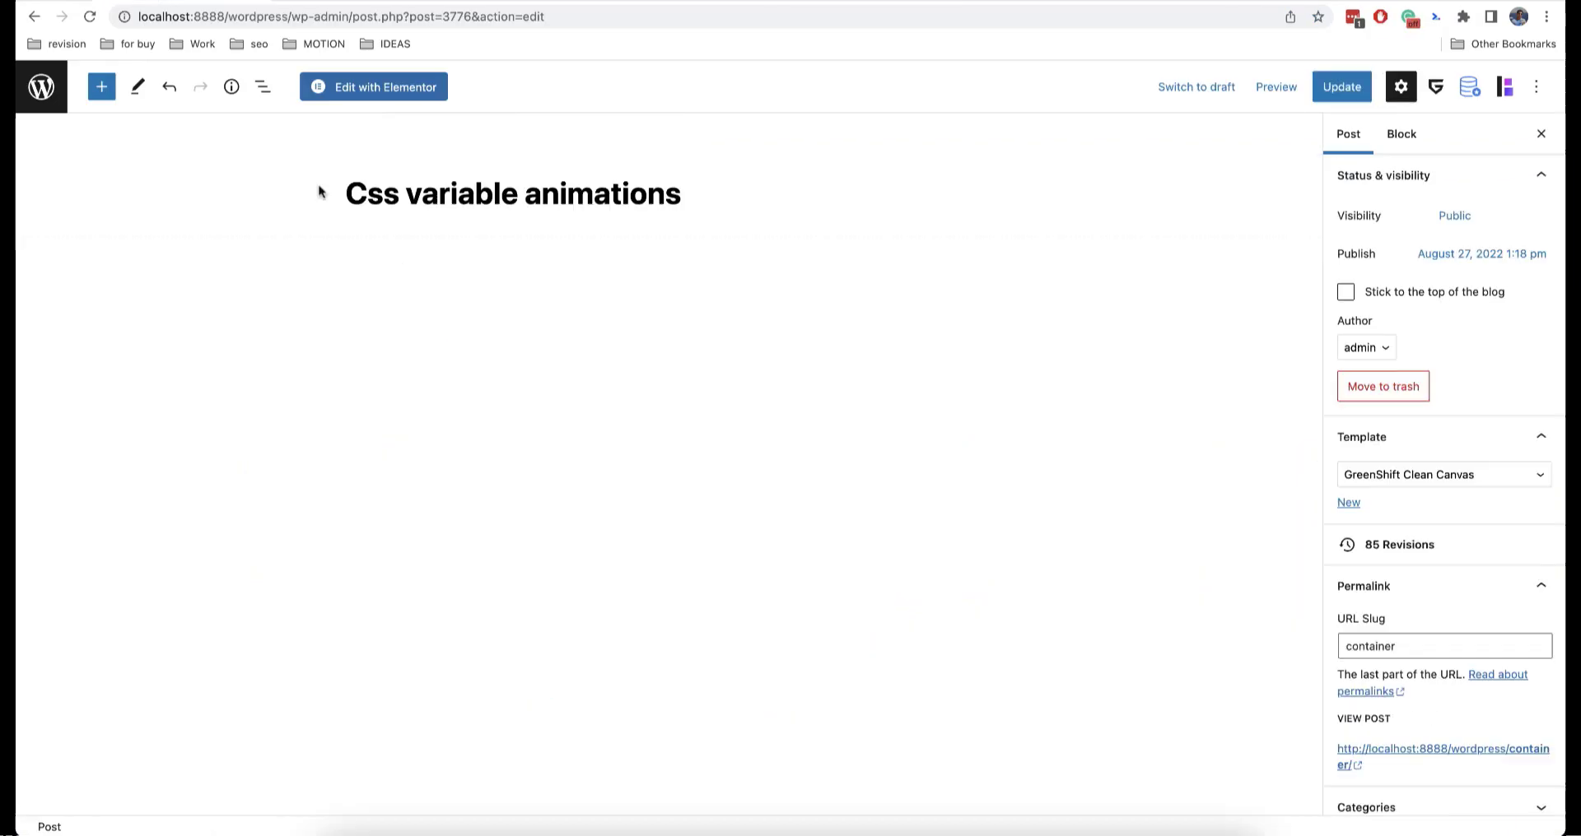
Step: Return to the Css variable animations post and set the VideoBox's custom height to 100 vh
left_click(264, 87)
left_click(32, 178)
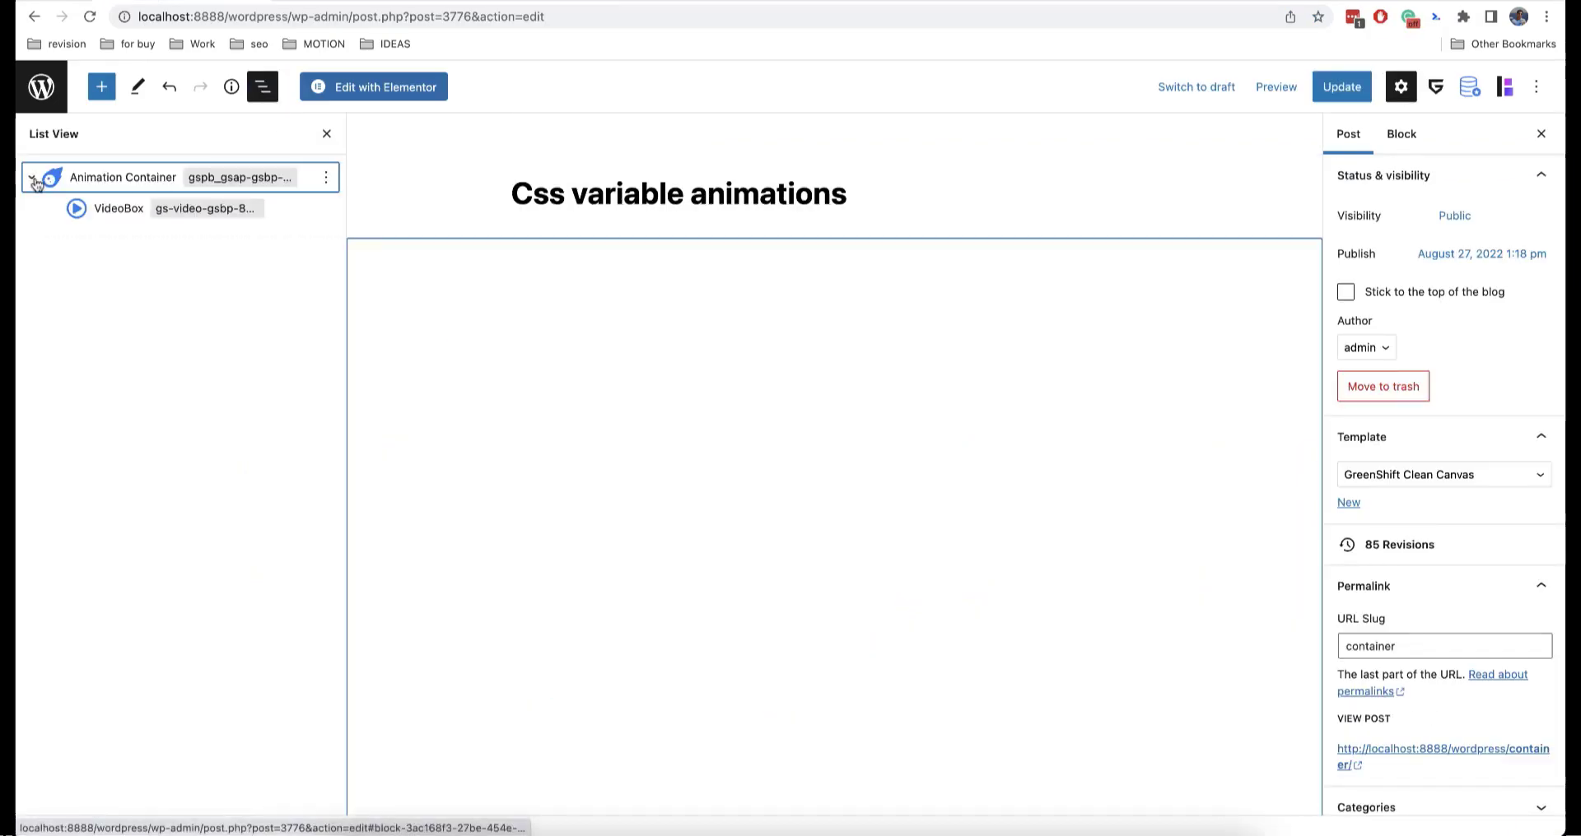
left_click(134, 217)
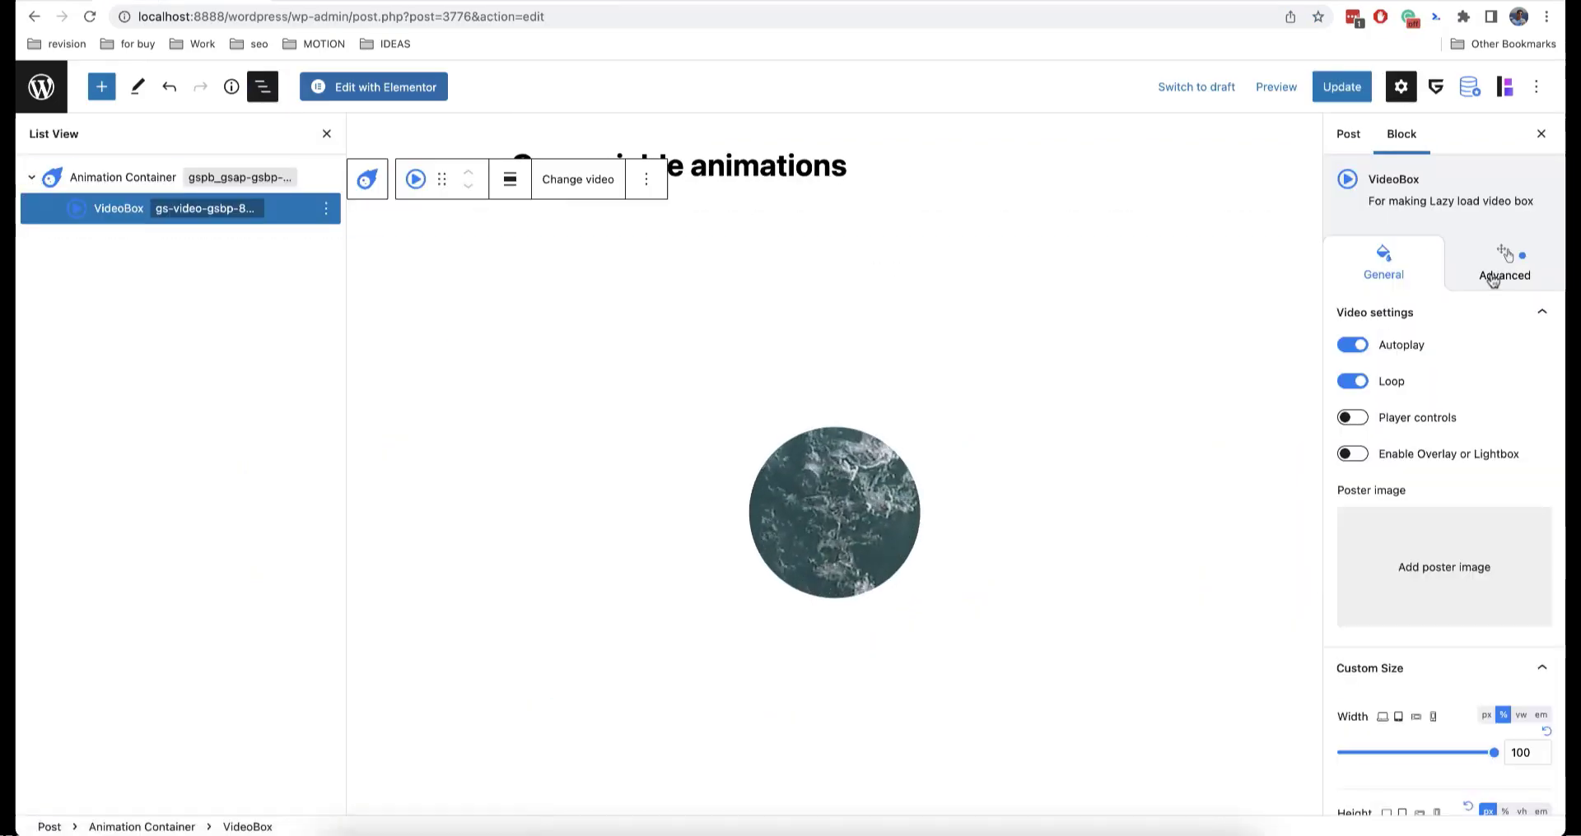
left_click(1493, 279)
left_click(1391, 276)
scroll(1432, 495, "down", 4)
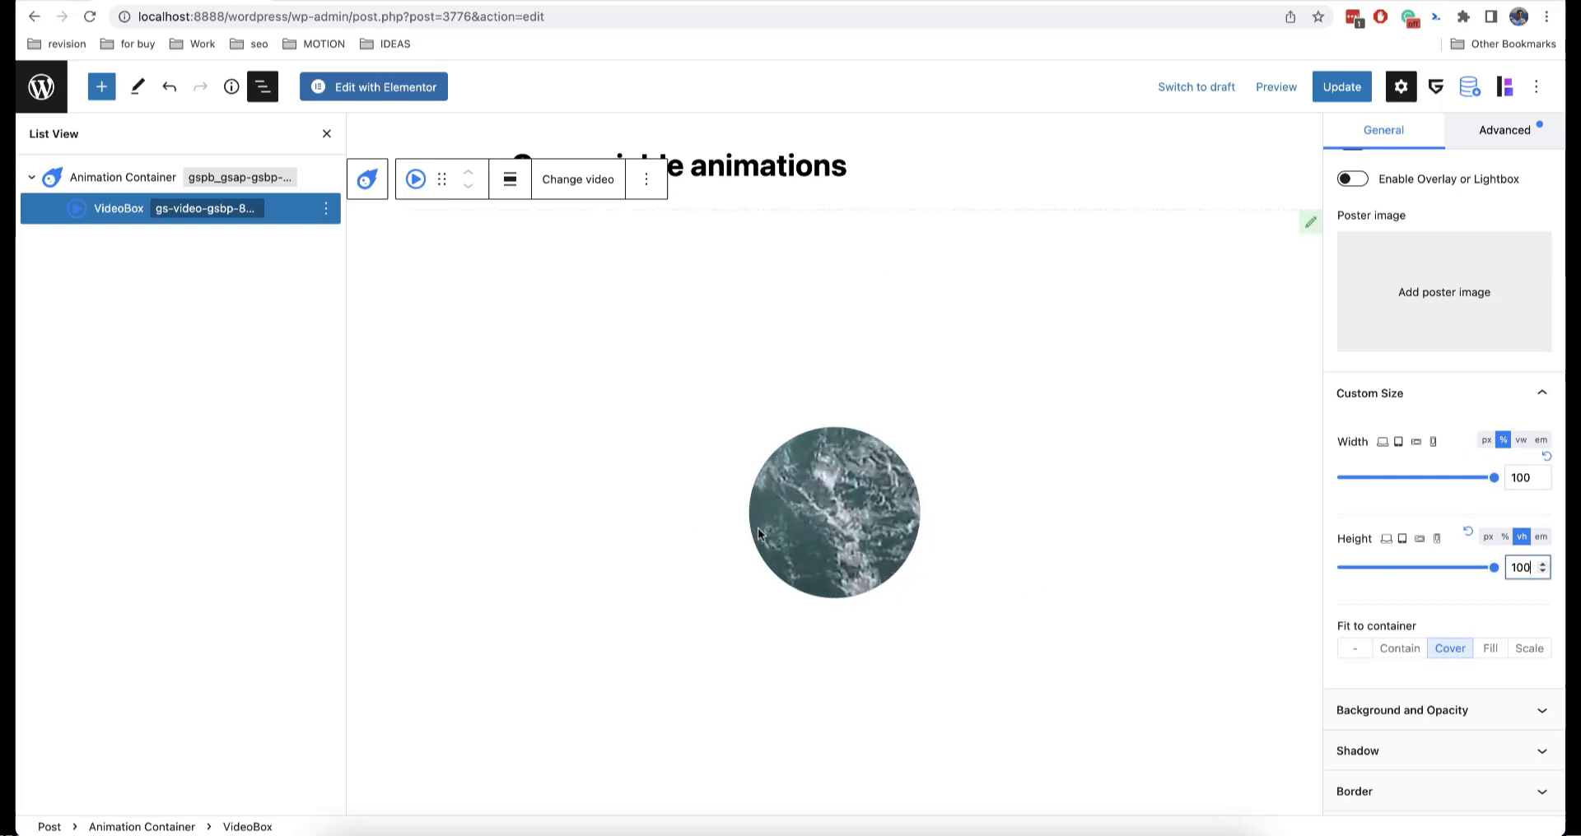
Step: Set the Animation Container's custom height to 100 vh and close the block list
left_click(156, 177)
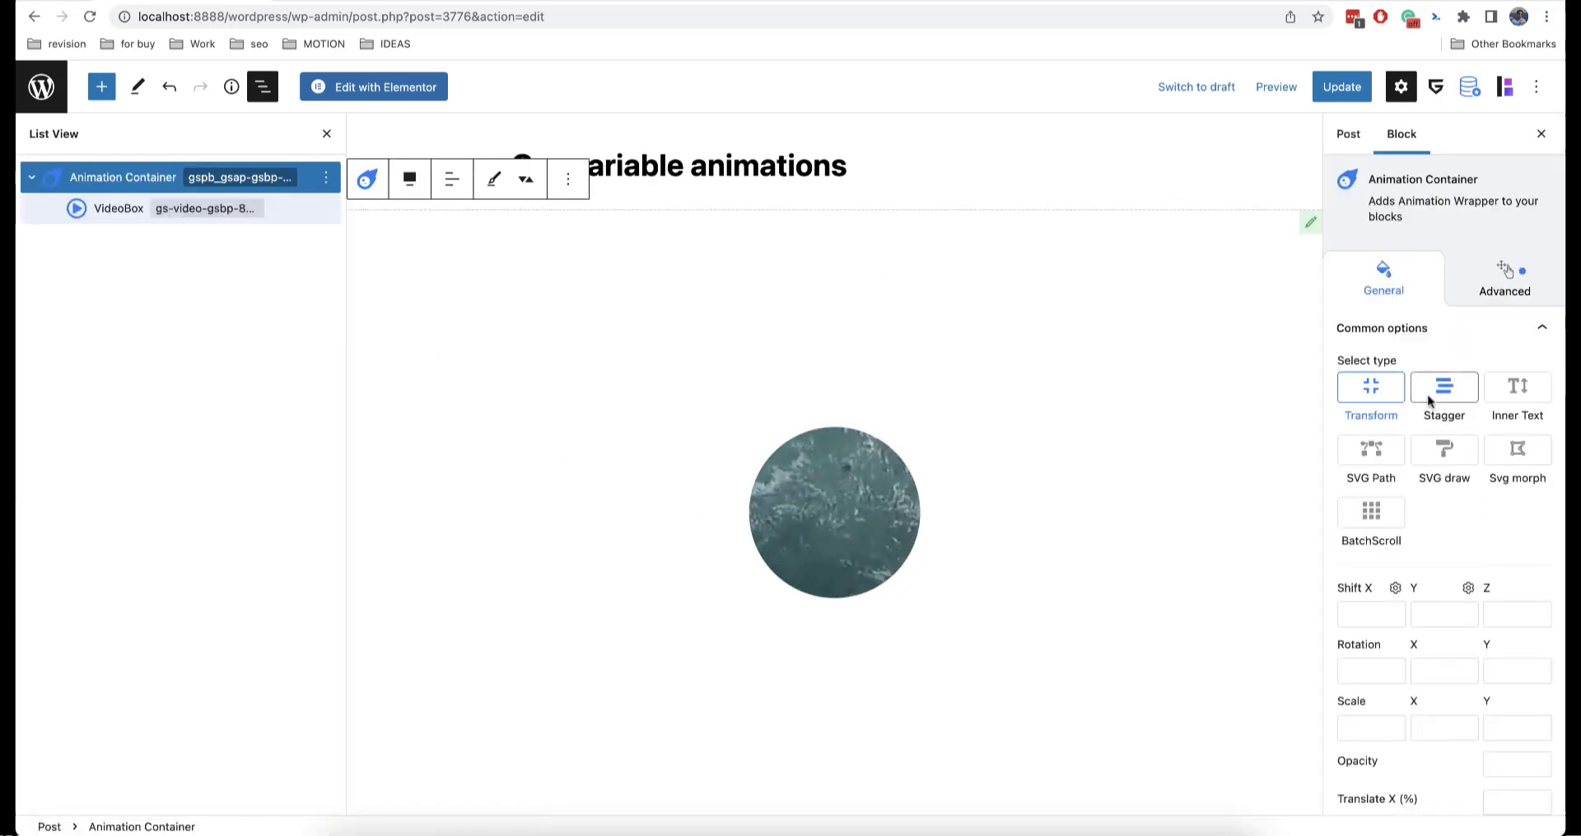
left_click(1500, 284)
left_click(1422, 576)
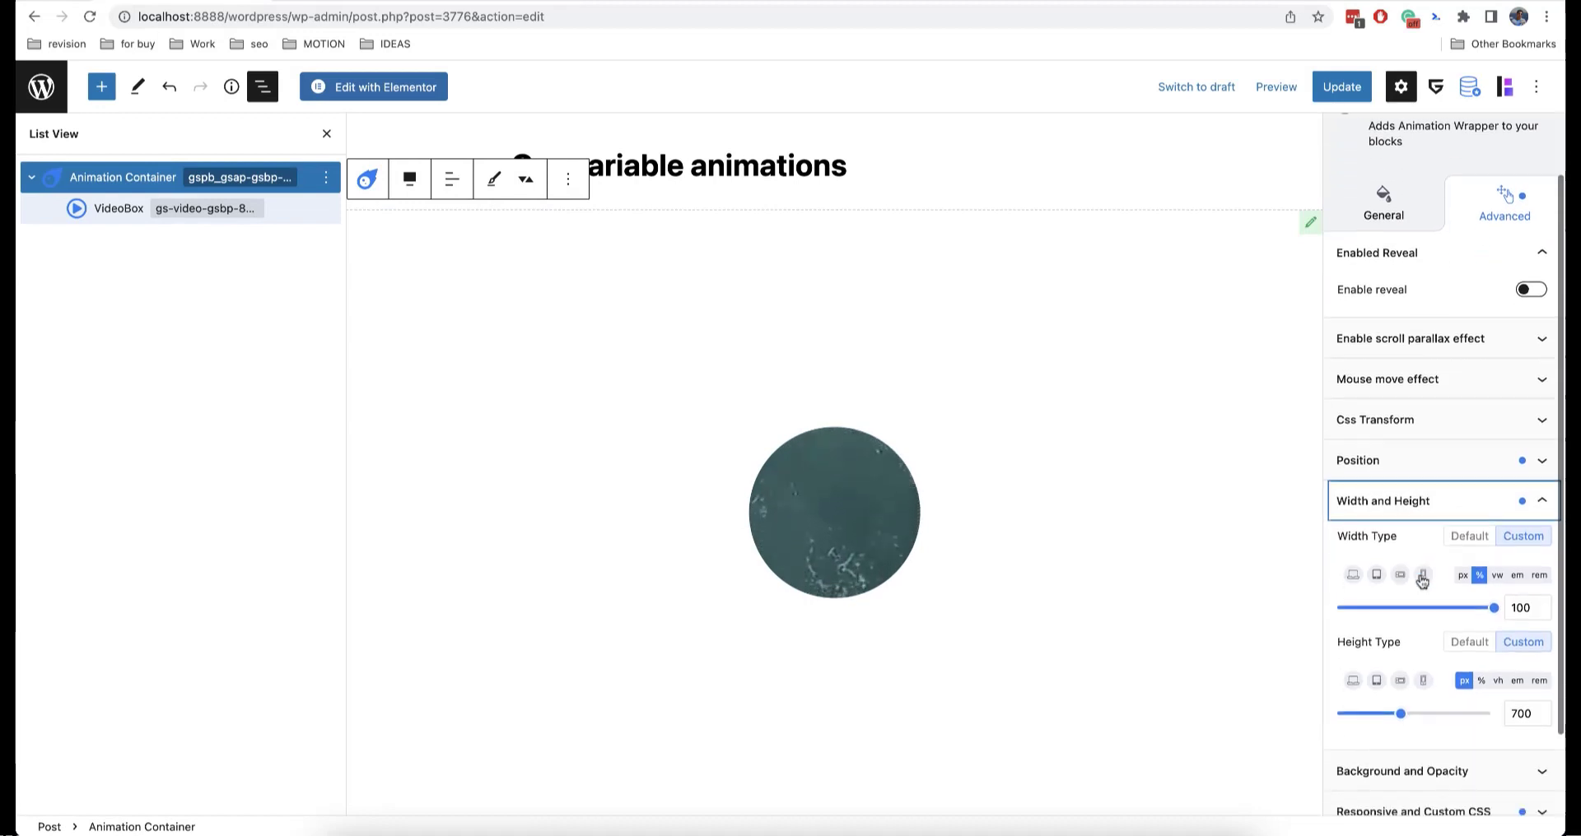
scroll(1392, 576, "down", 2)
left_click(1498, 582)
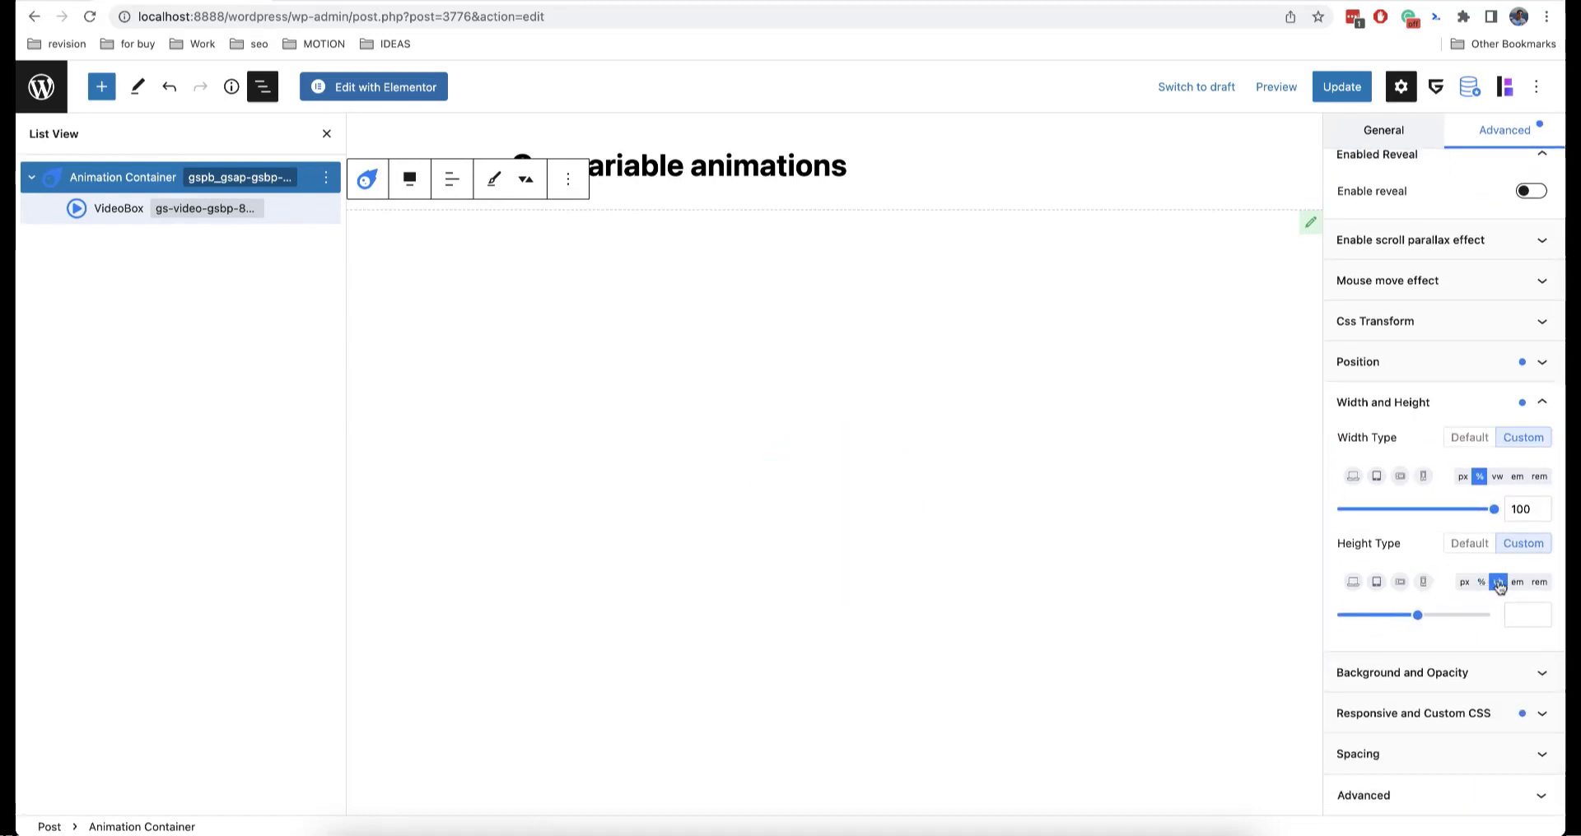
left_click(1542, 614)
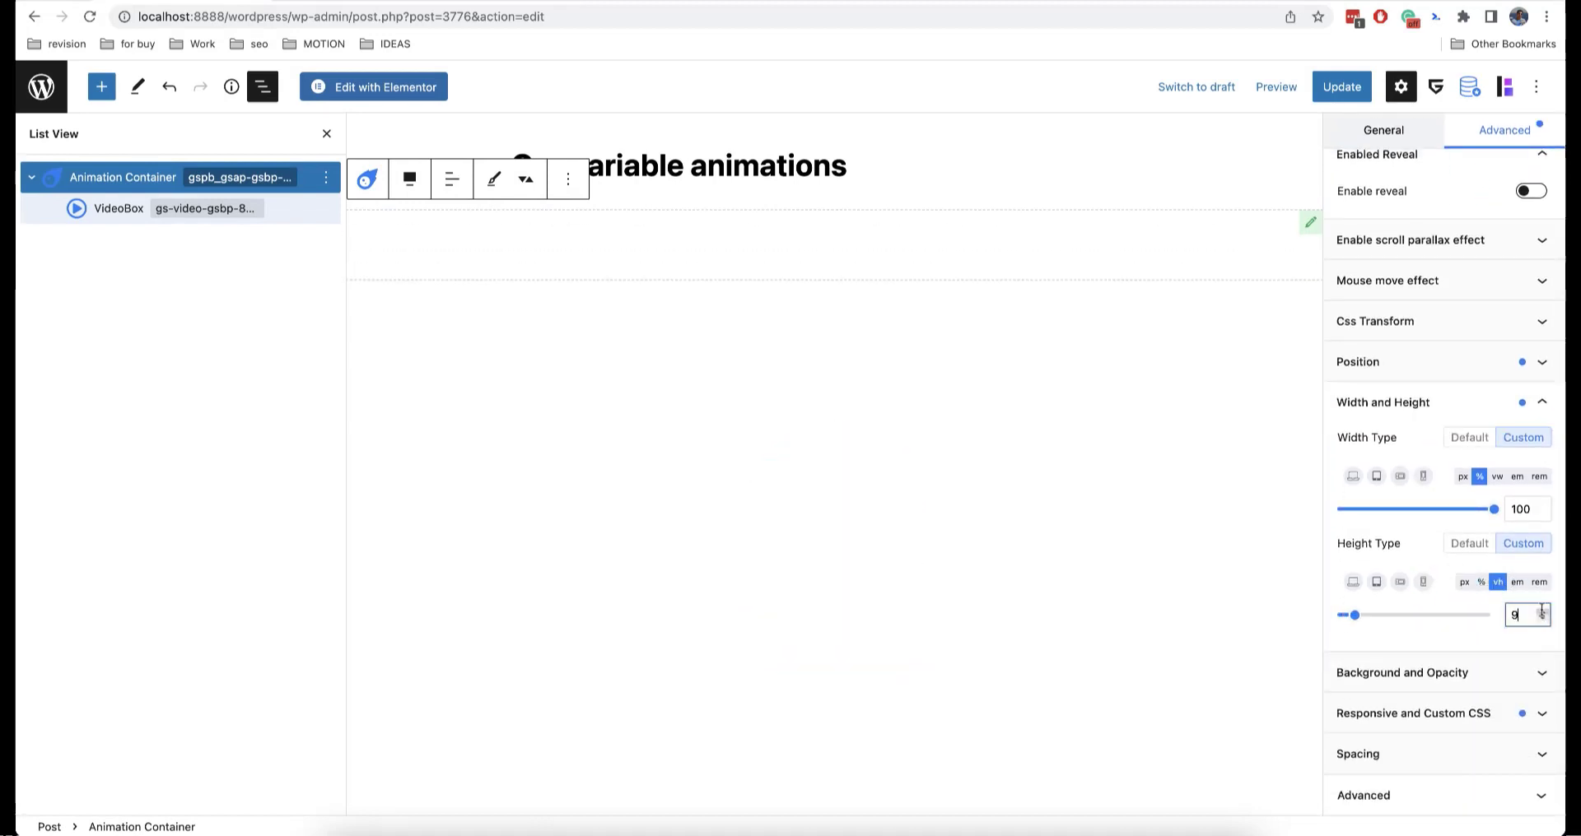
type("100")
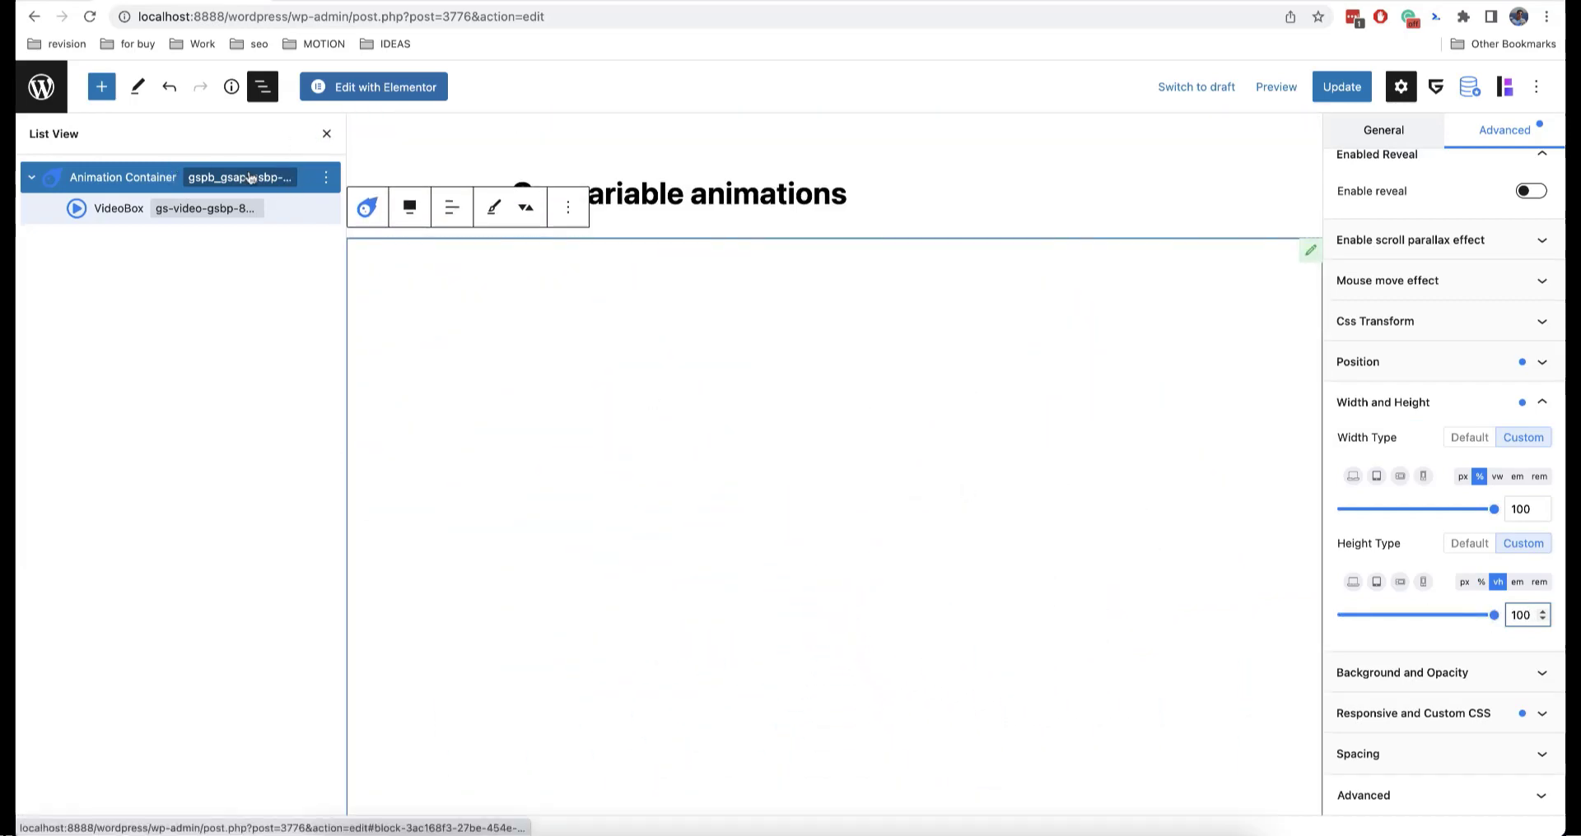
left_click(326, 134)
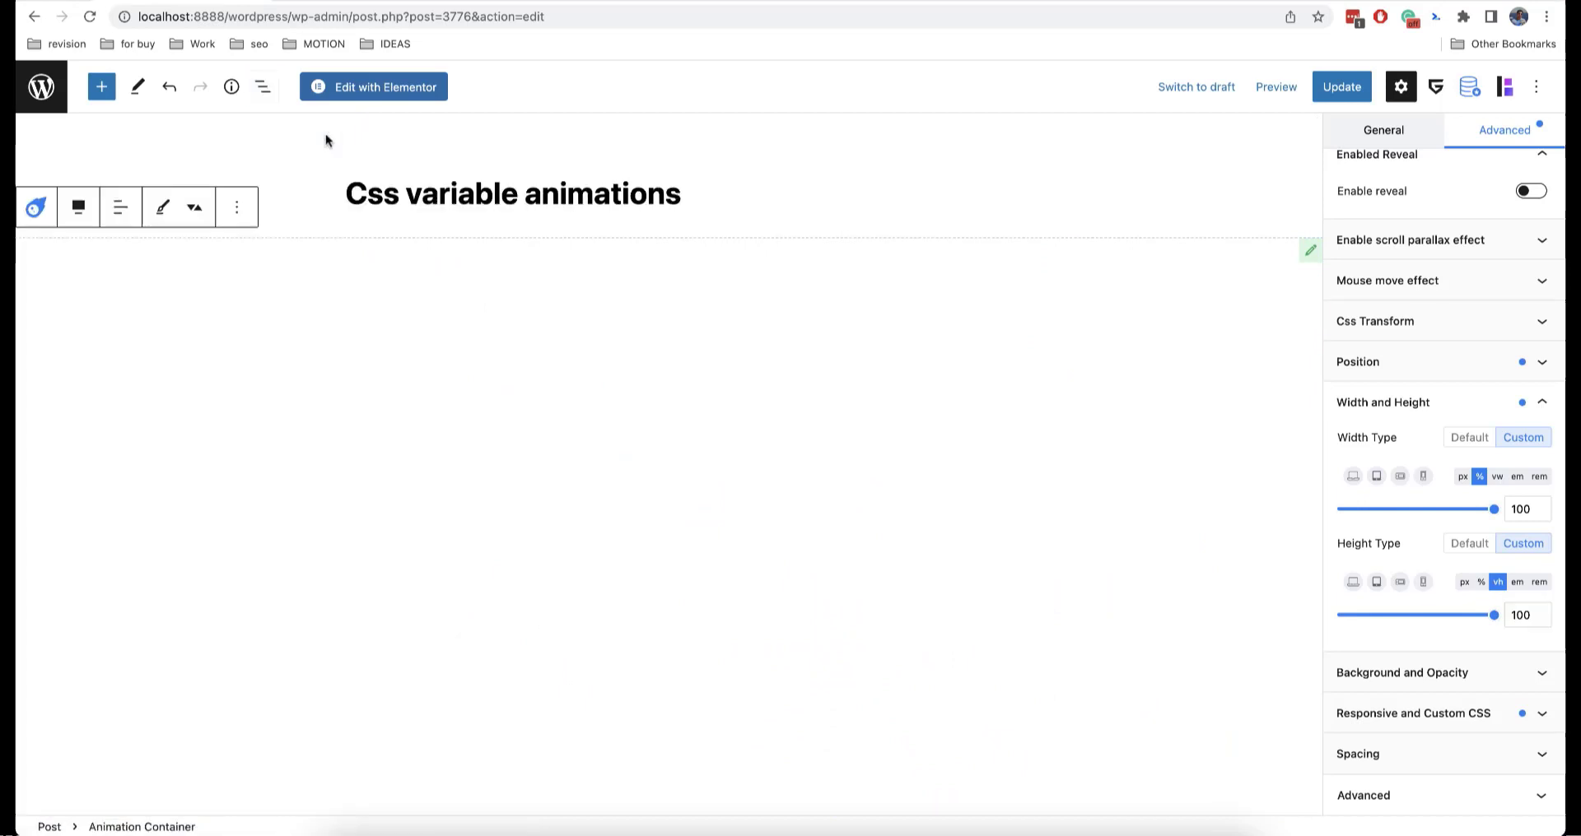
Step: Wrap the Animation Container in a Container / Wrapper block and align the wrapper to full width
left_click(37, 210)
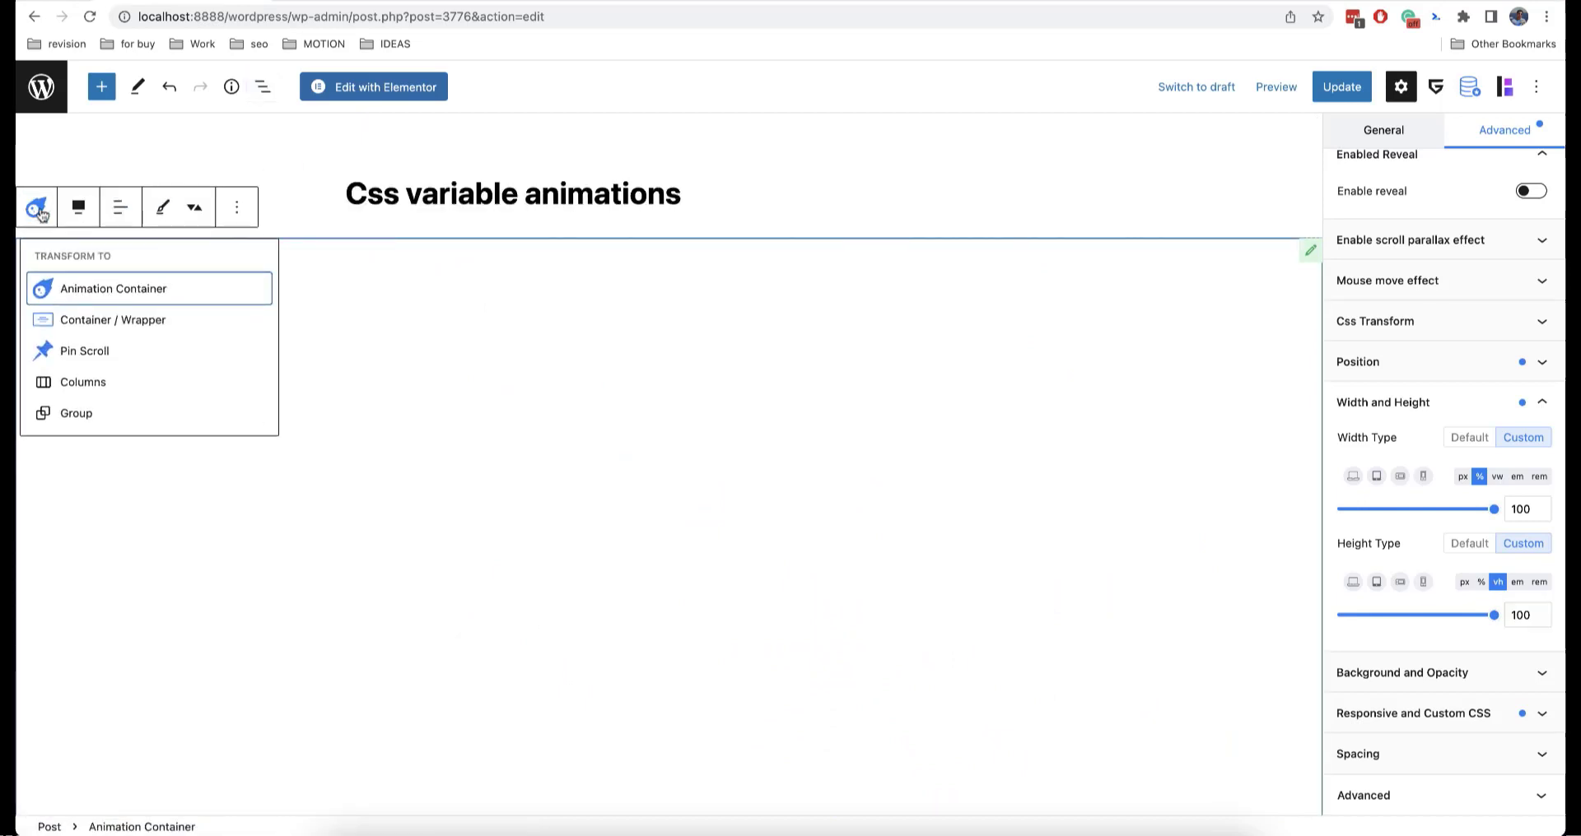
left_click(106, 320)
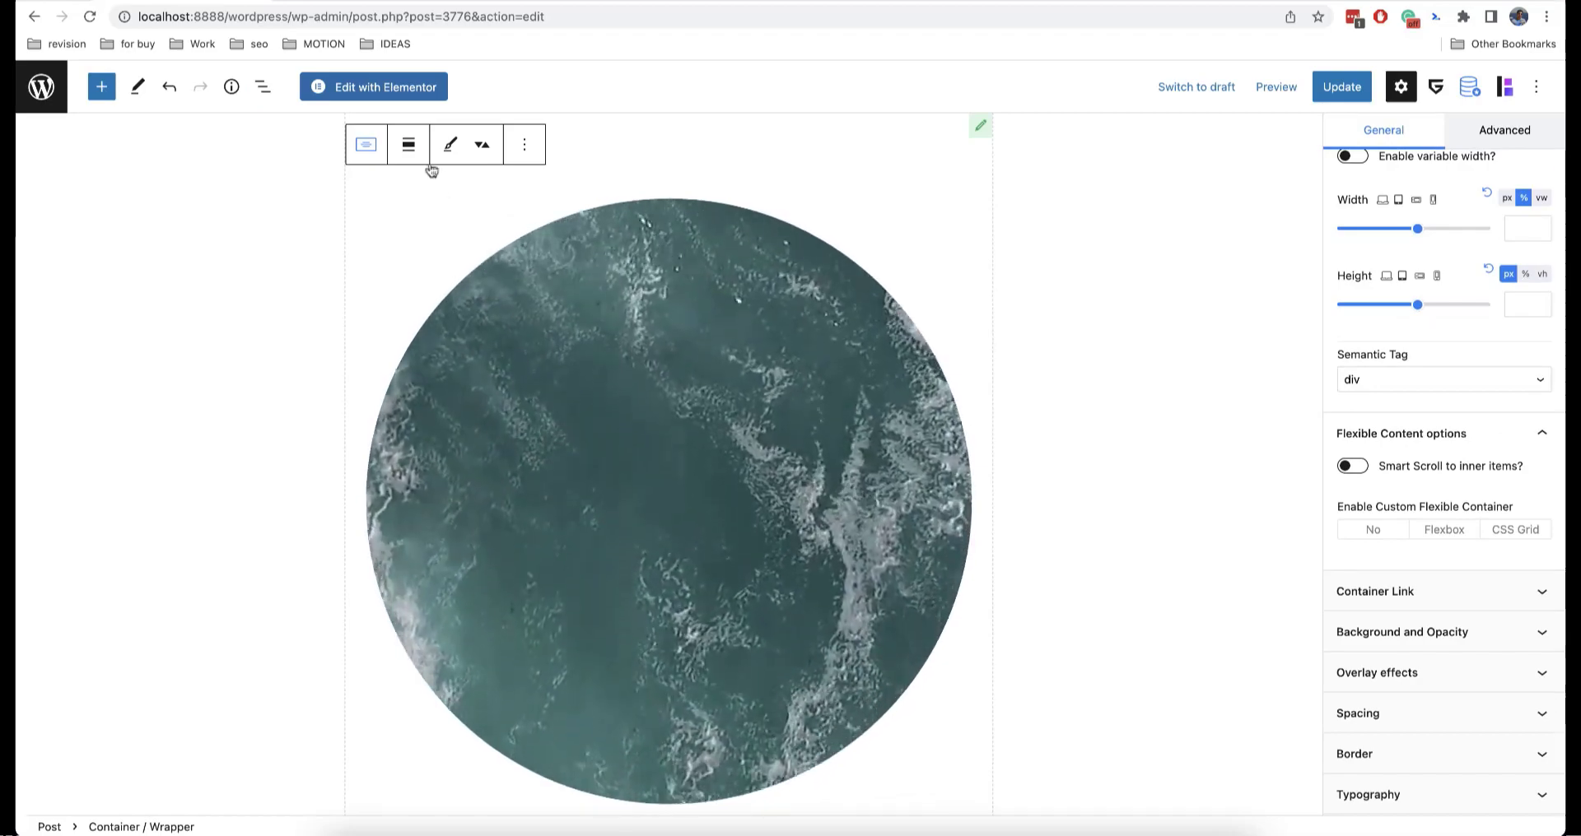
left_click(409, 147)
left_click(413, 260)
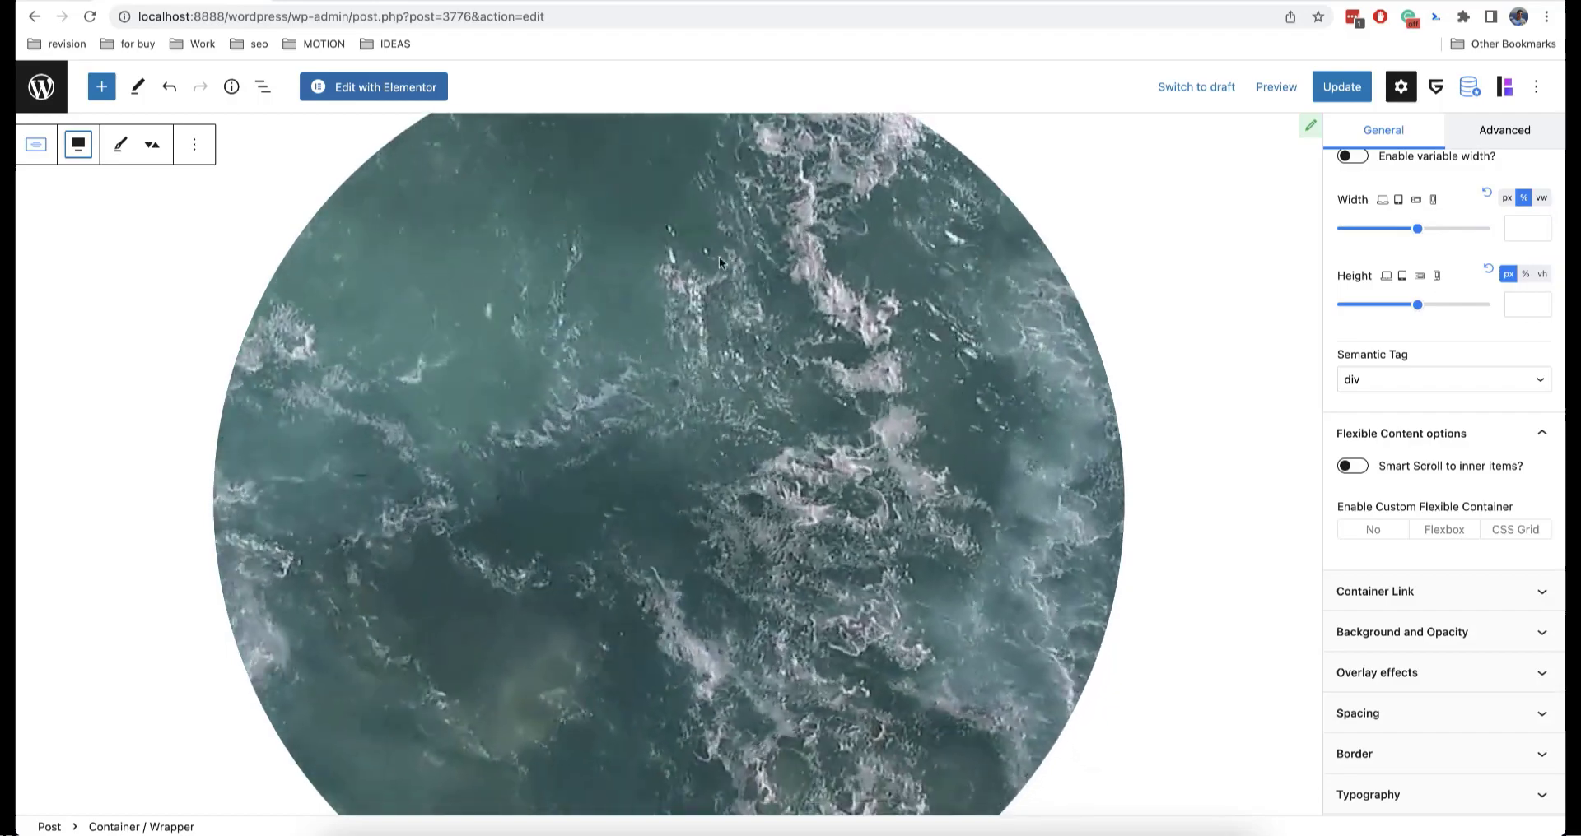
Step: Set the height of the new Container / Wrapper to 100 vh
scroll(1494, 328, "up", 3)
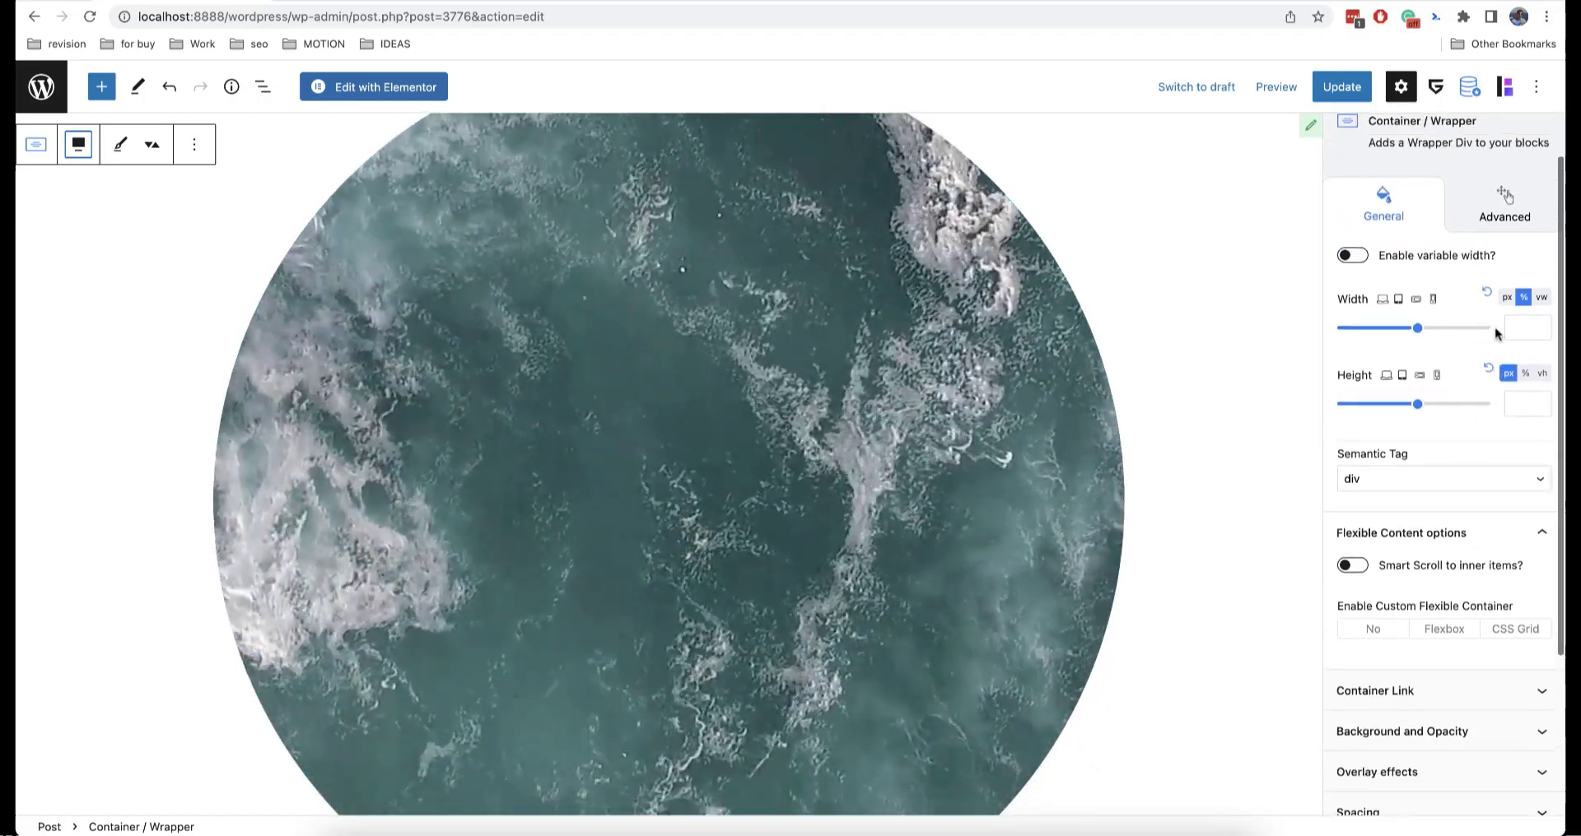
left_click(1541, 373)
left_click(1530, 402)
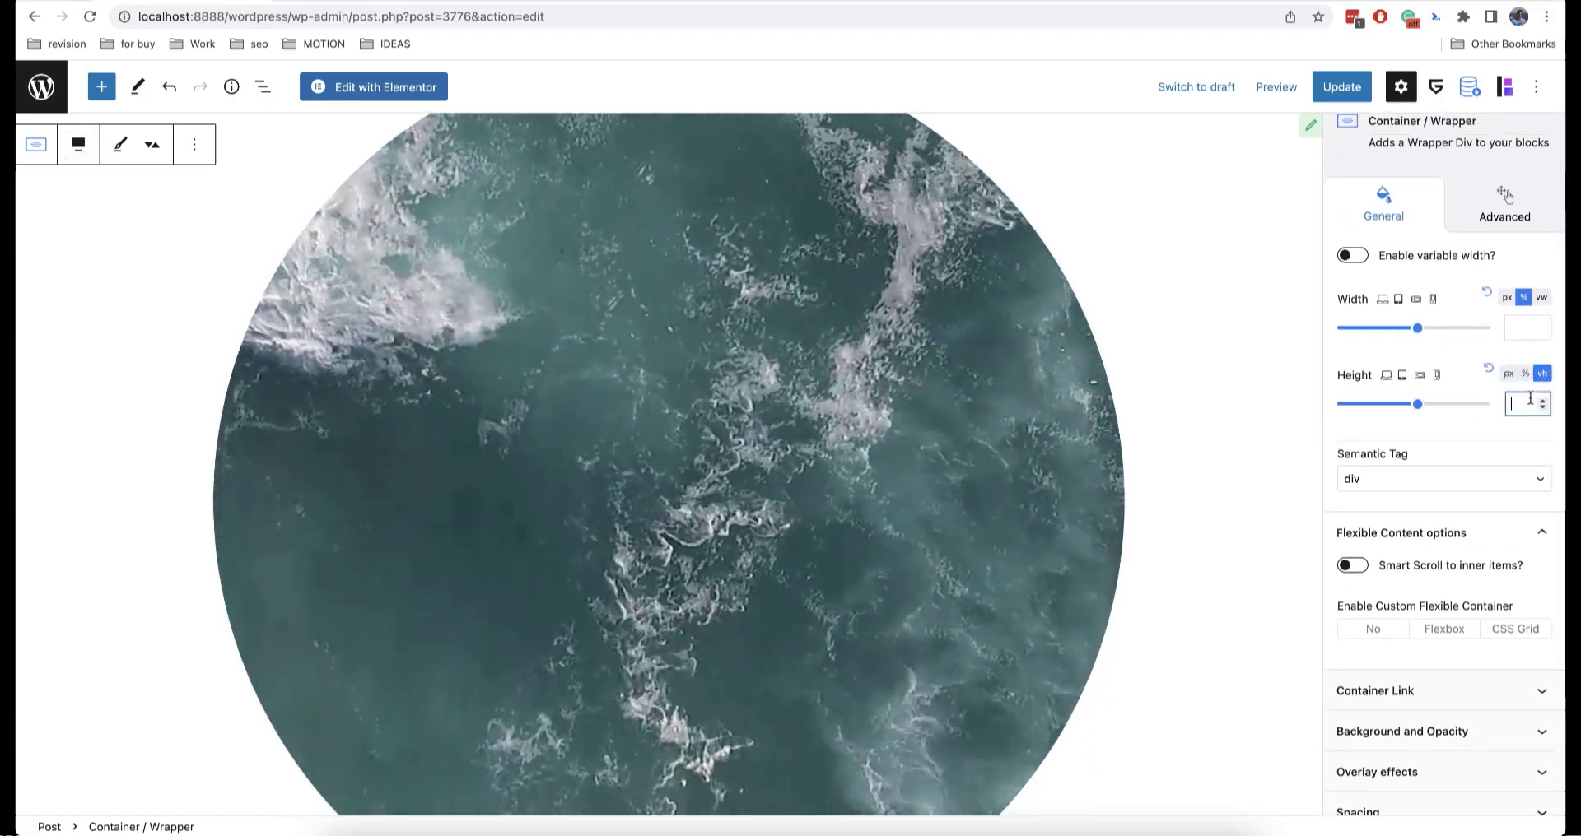
type("100")
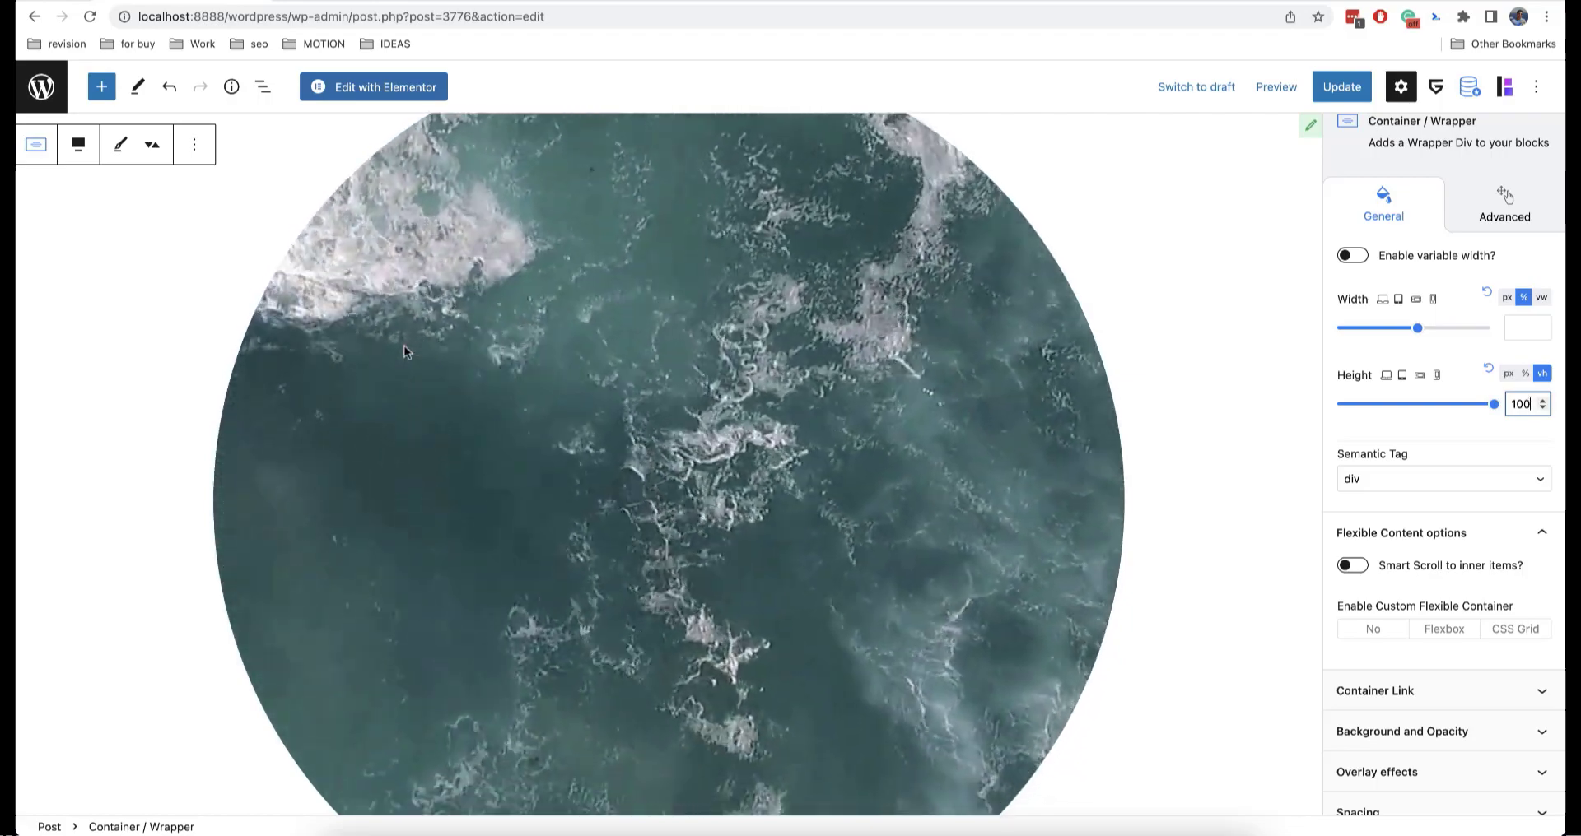
Step: Select the Animation Container inside the wrapper and set its position to Absolute
left_click(403, 348)
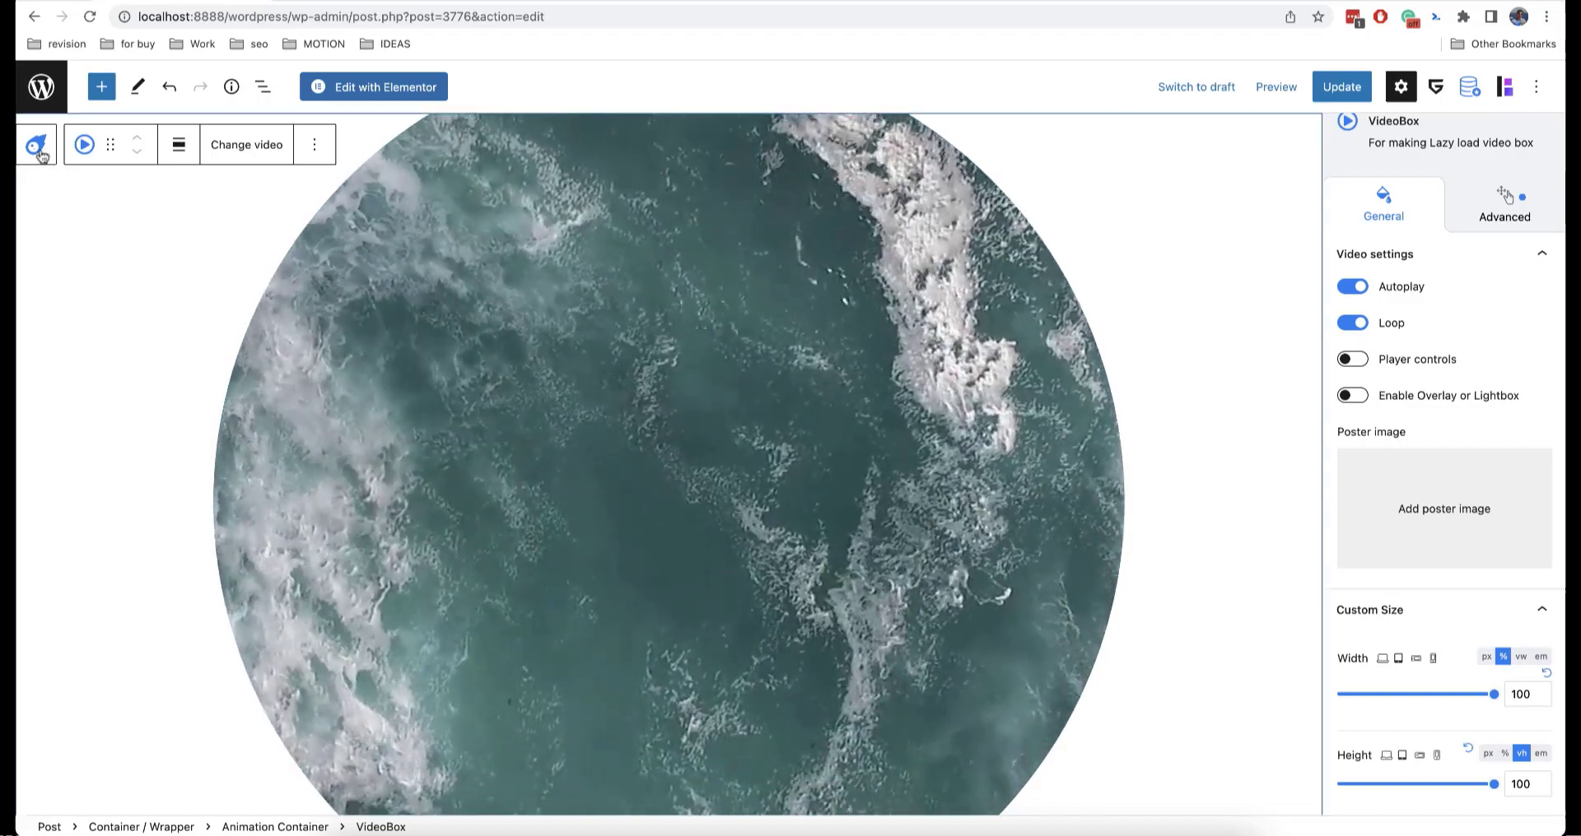
left_click(37, 148)
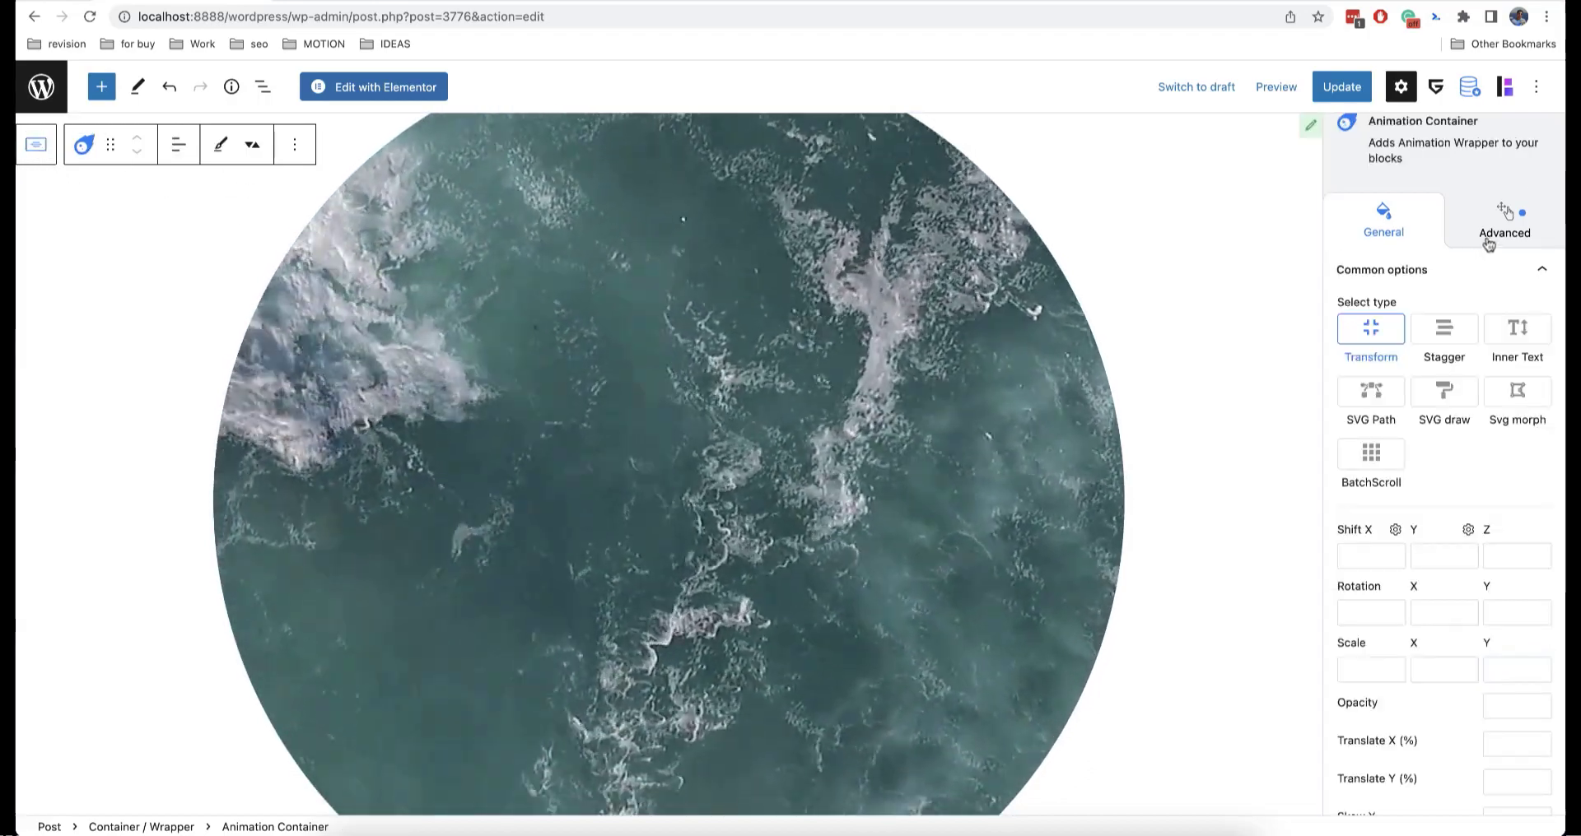
left_click(1502, 227)
left_click(1409, 515)
scroll(1411, 545, "down", 4)
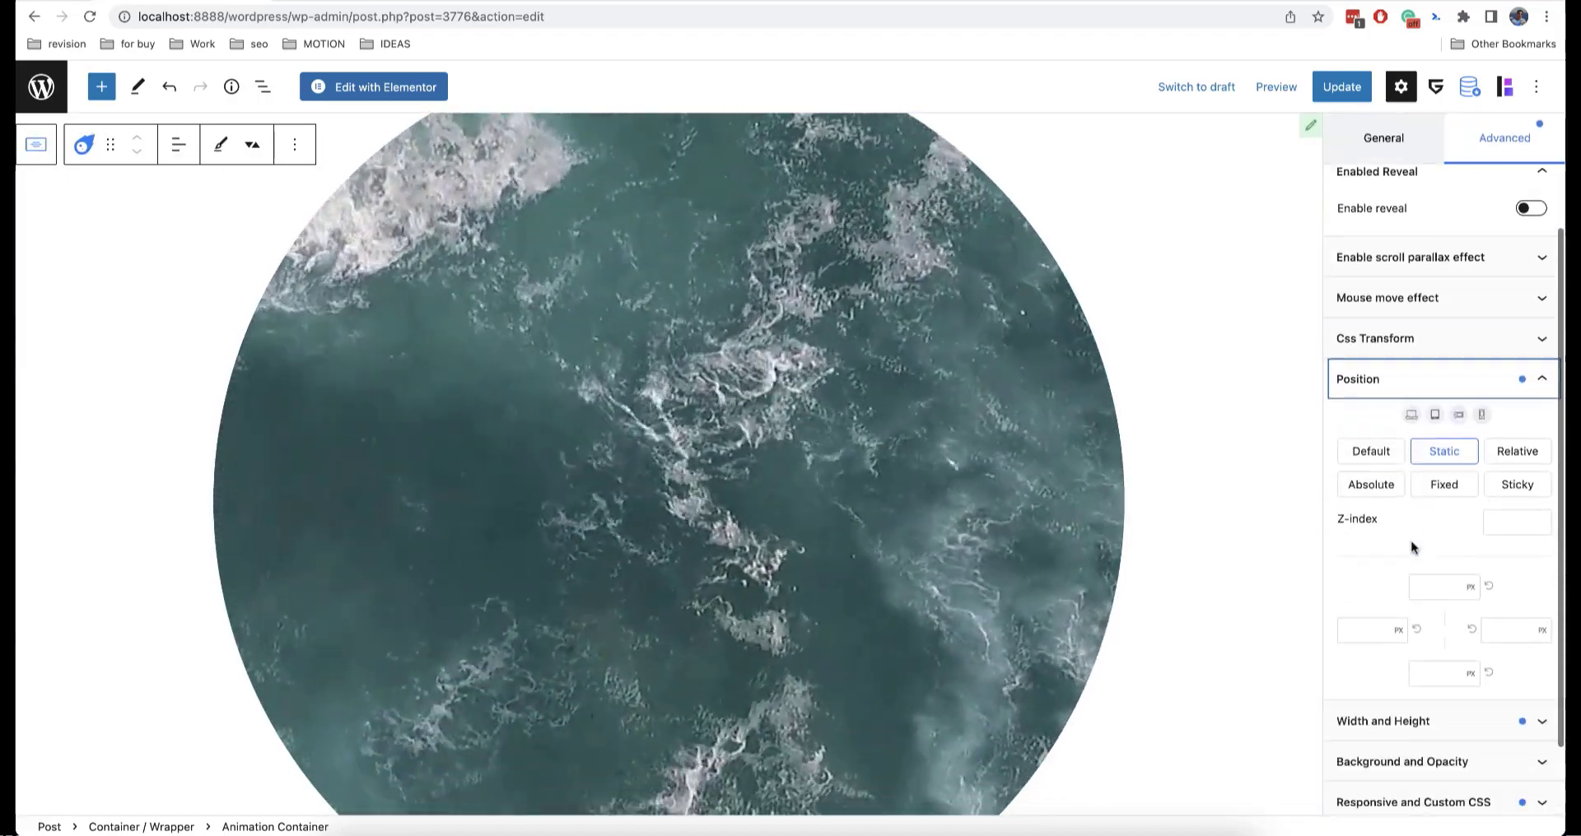
left_click(1371, 396)
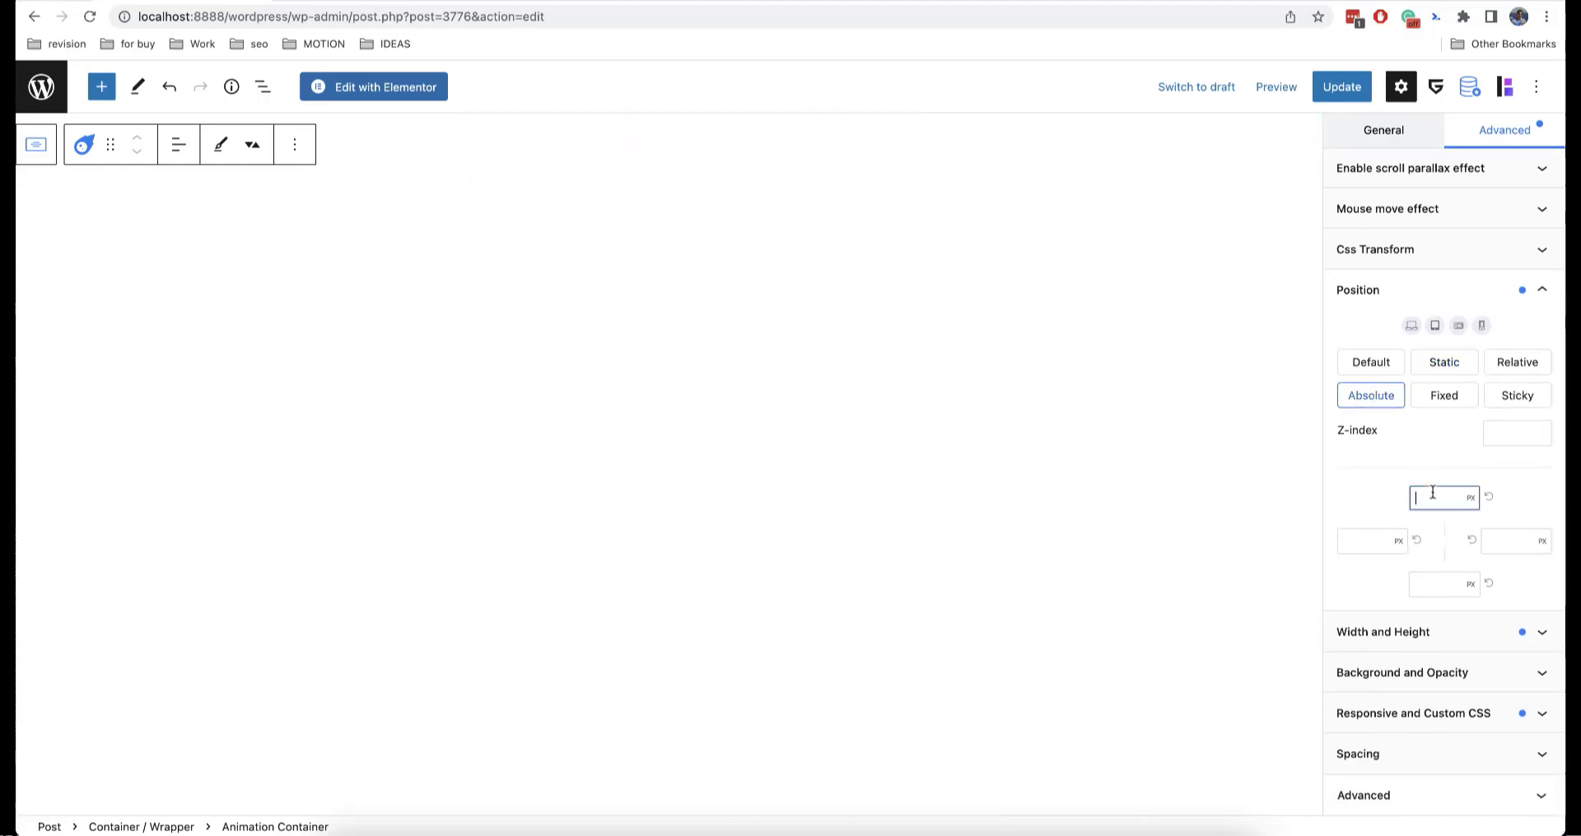
Step: Set all four position offsets of the Animation Container to 0 px and its z-index to 10
type("0")
left_click(1397, 550)
type("0")
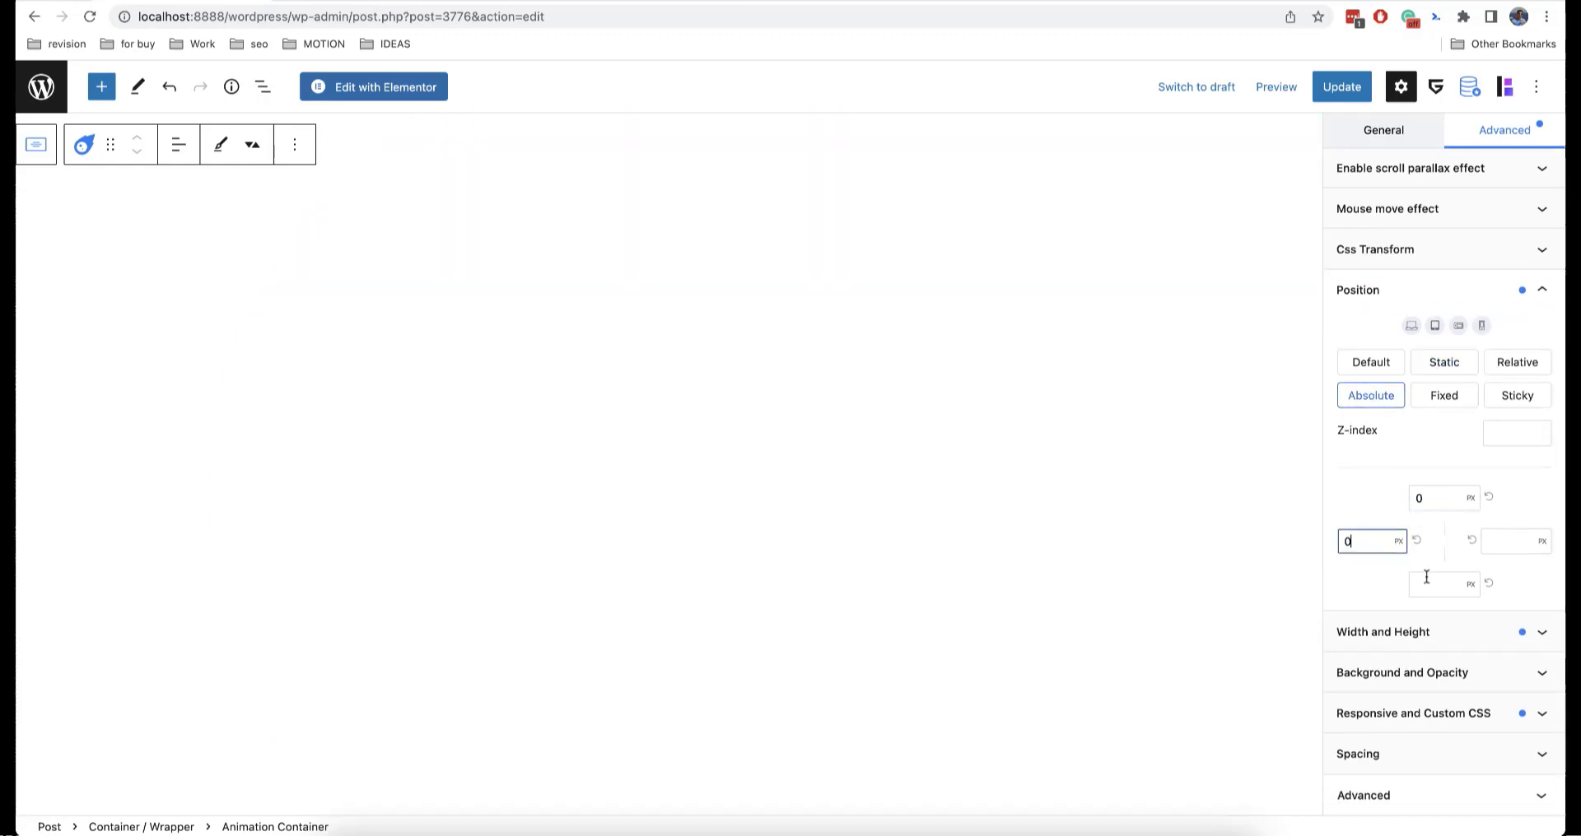
left_click(1442, 582)
type("0")
left_click(1511, 541)
type("0")
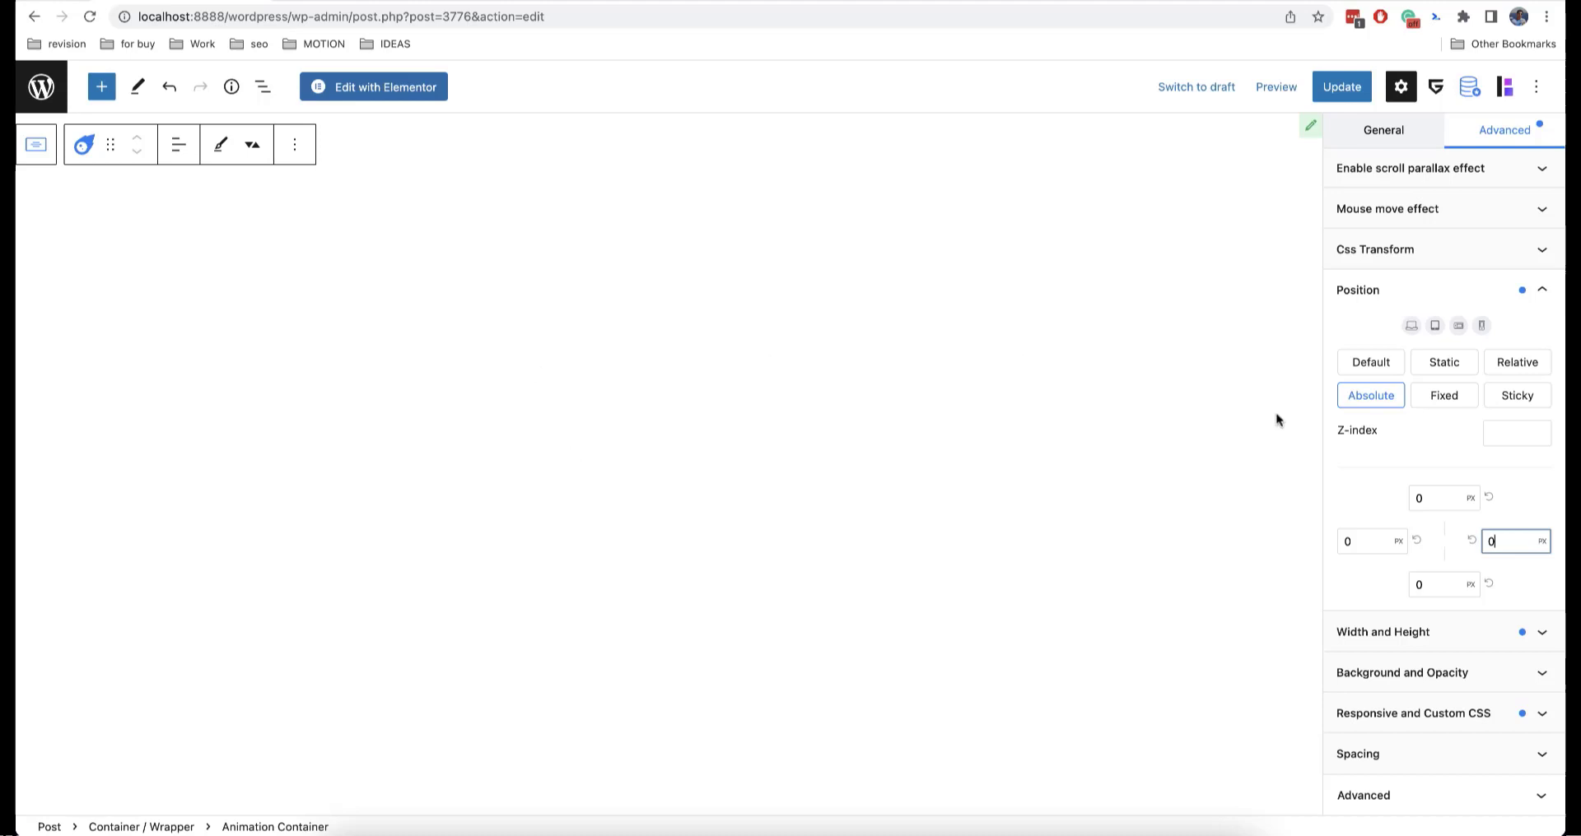
left_click(1504, 438)
type("10")
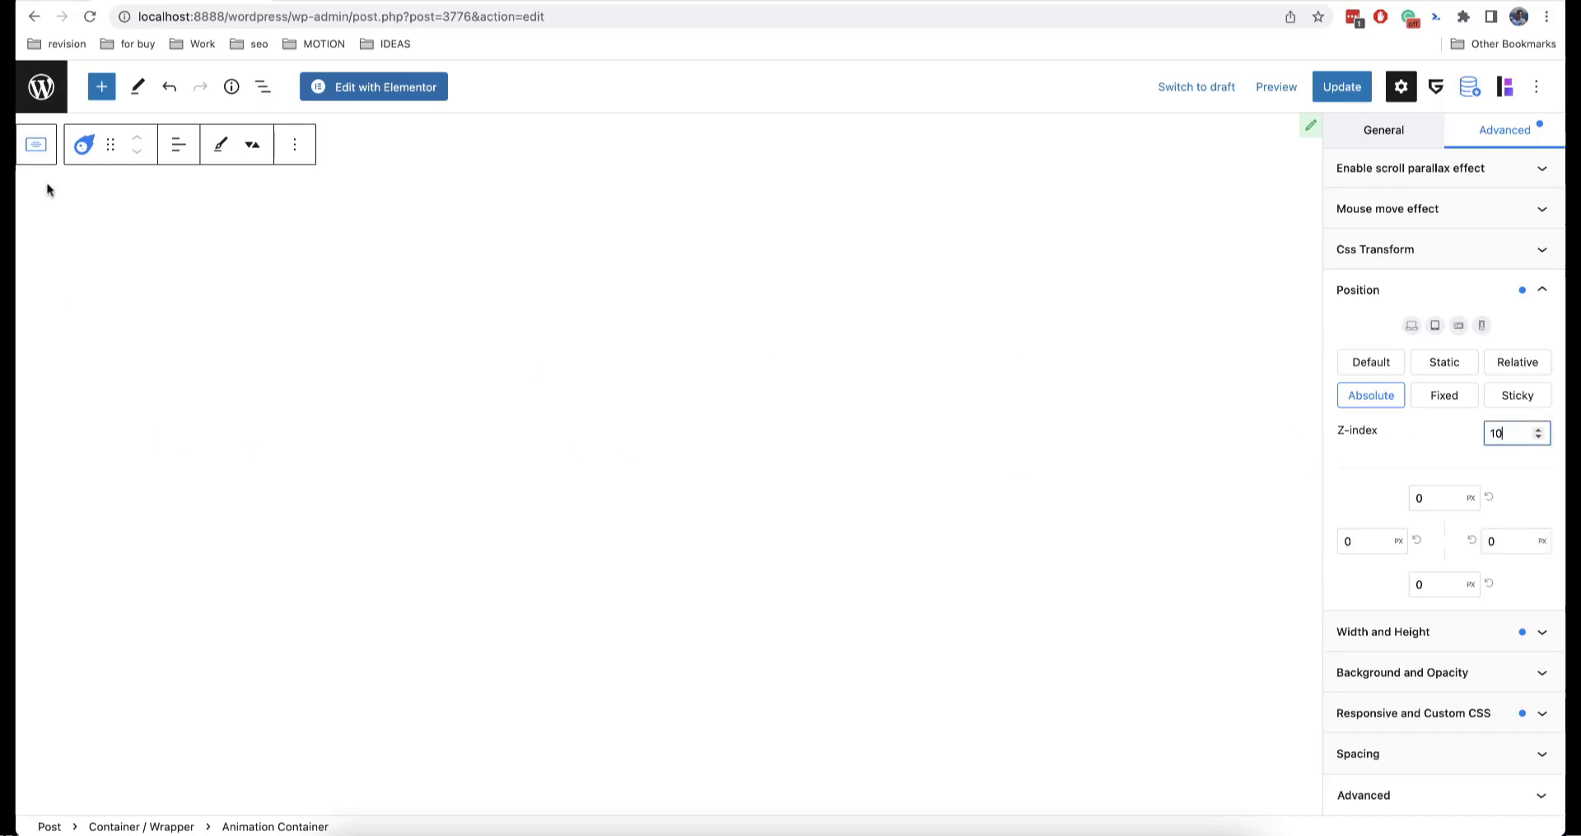
Step: Select the outer Container / Wrapper and give it a light grey background color
left_click(47, 191)
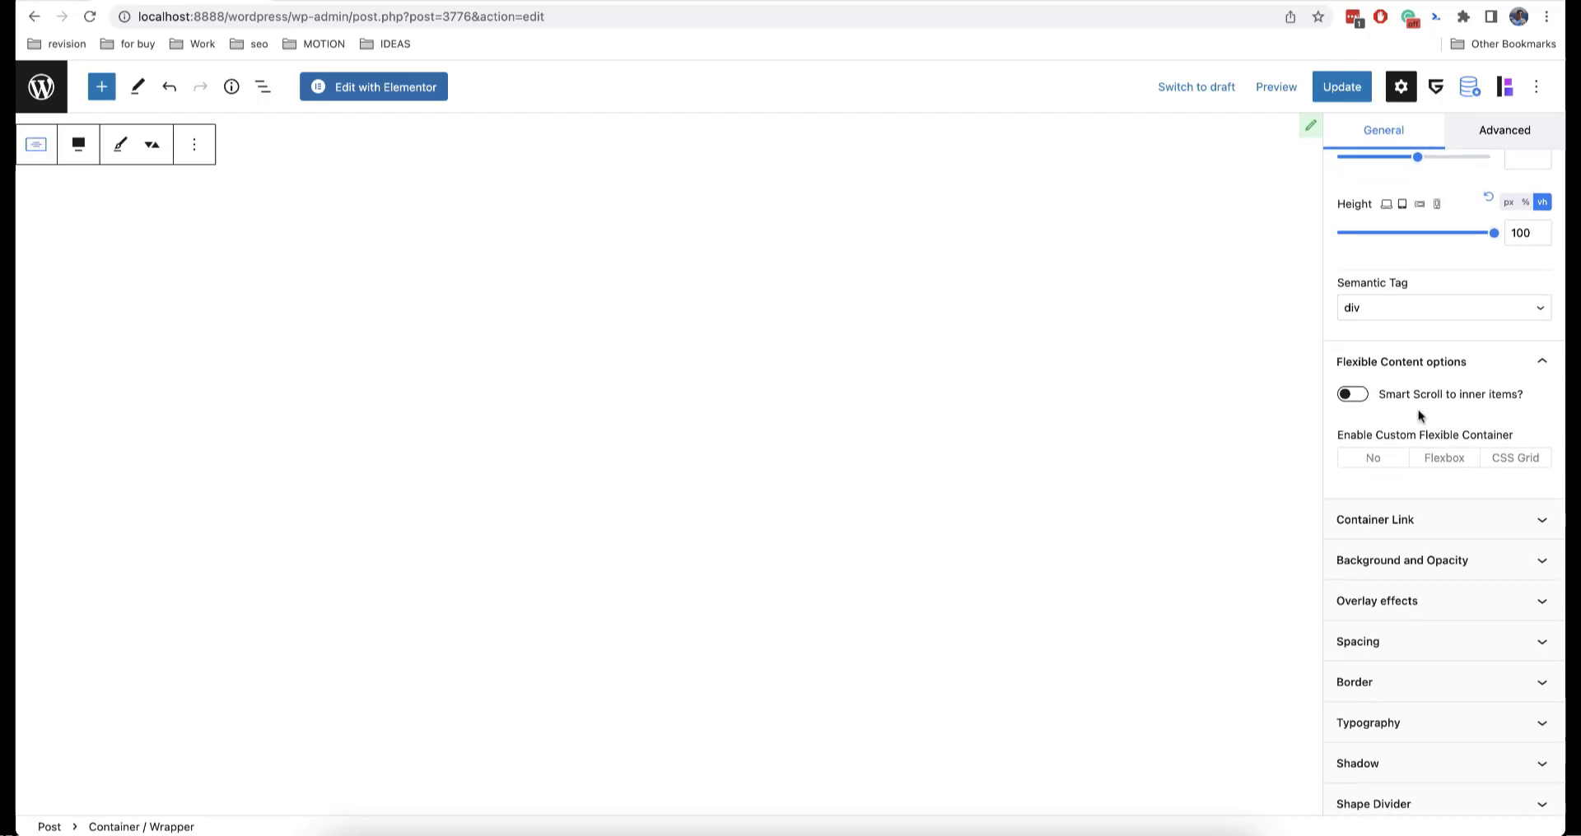
left_click(1429, 560)
scroll(1430, 554, "down", 3)
left_click(1509, 506)
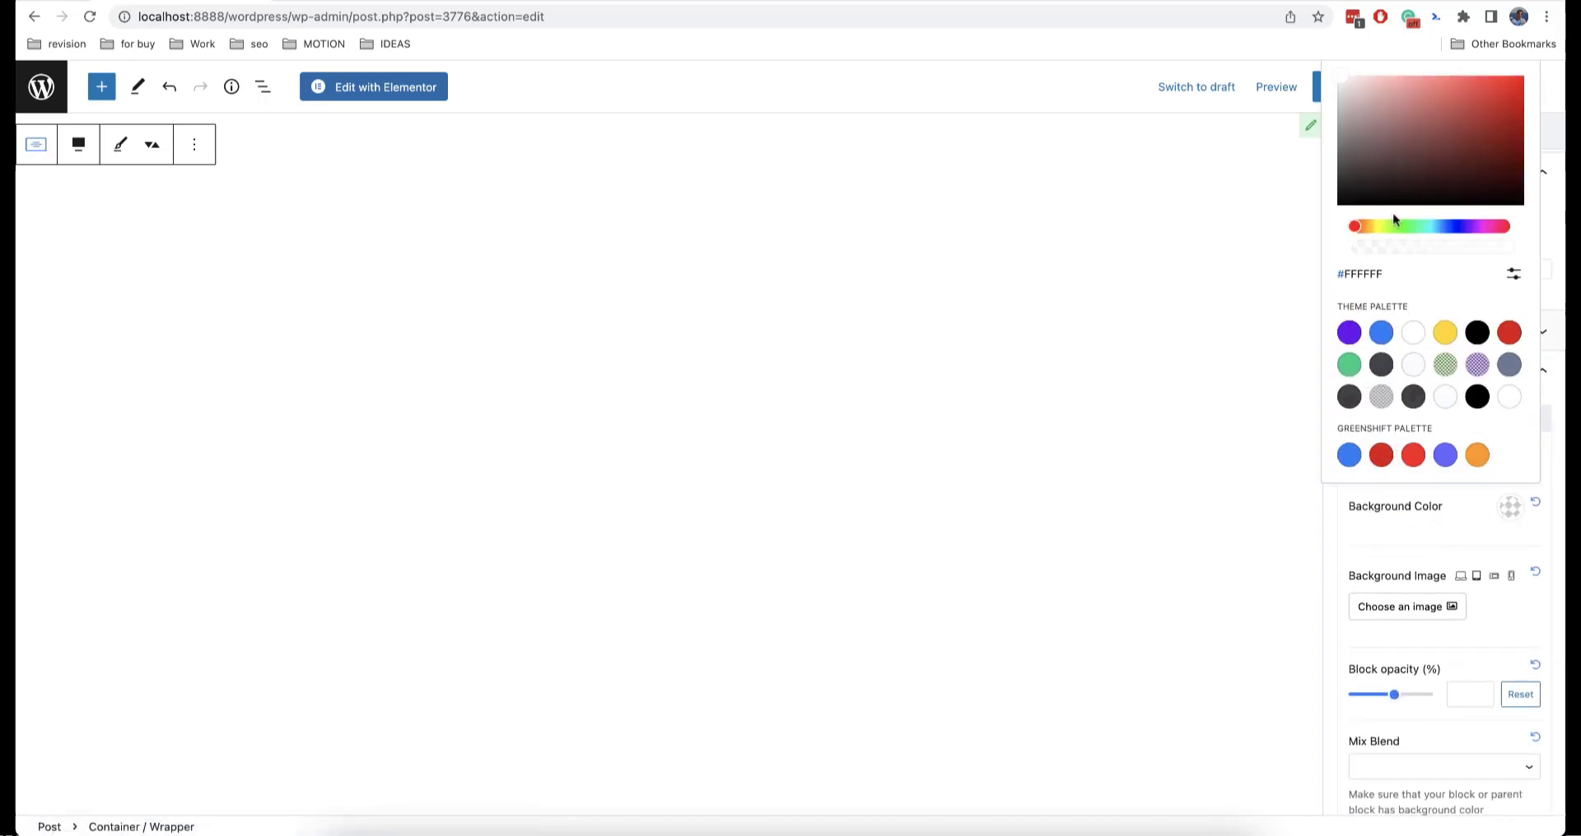
left_click_drag(1362, 113, 1337, 88)
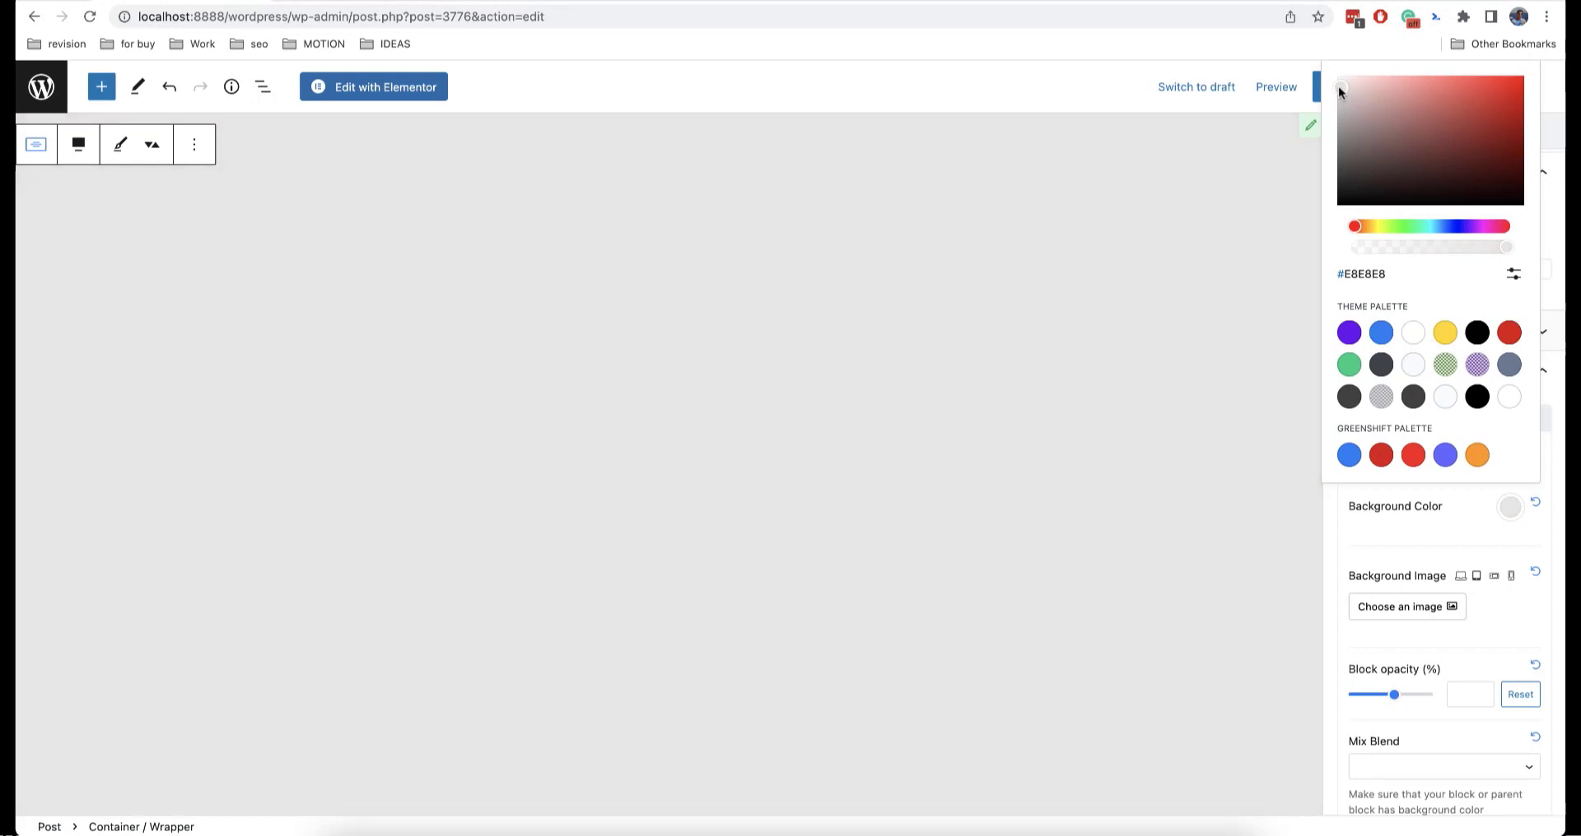
left_click(1473, 514)
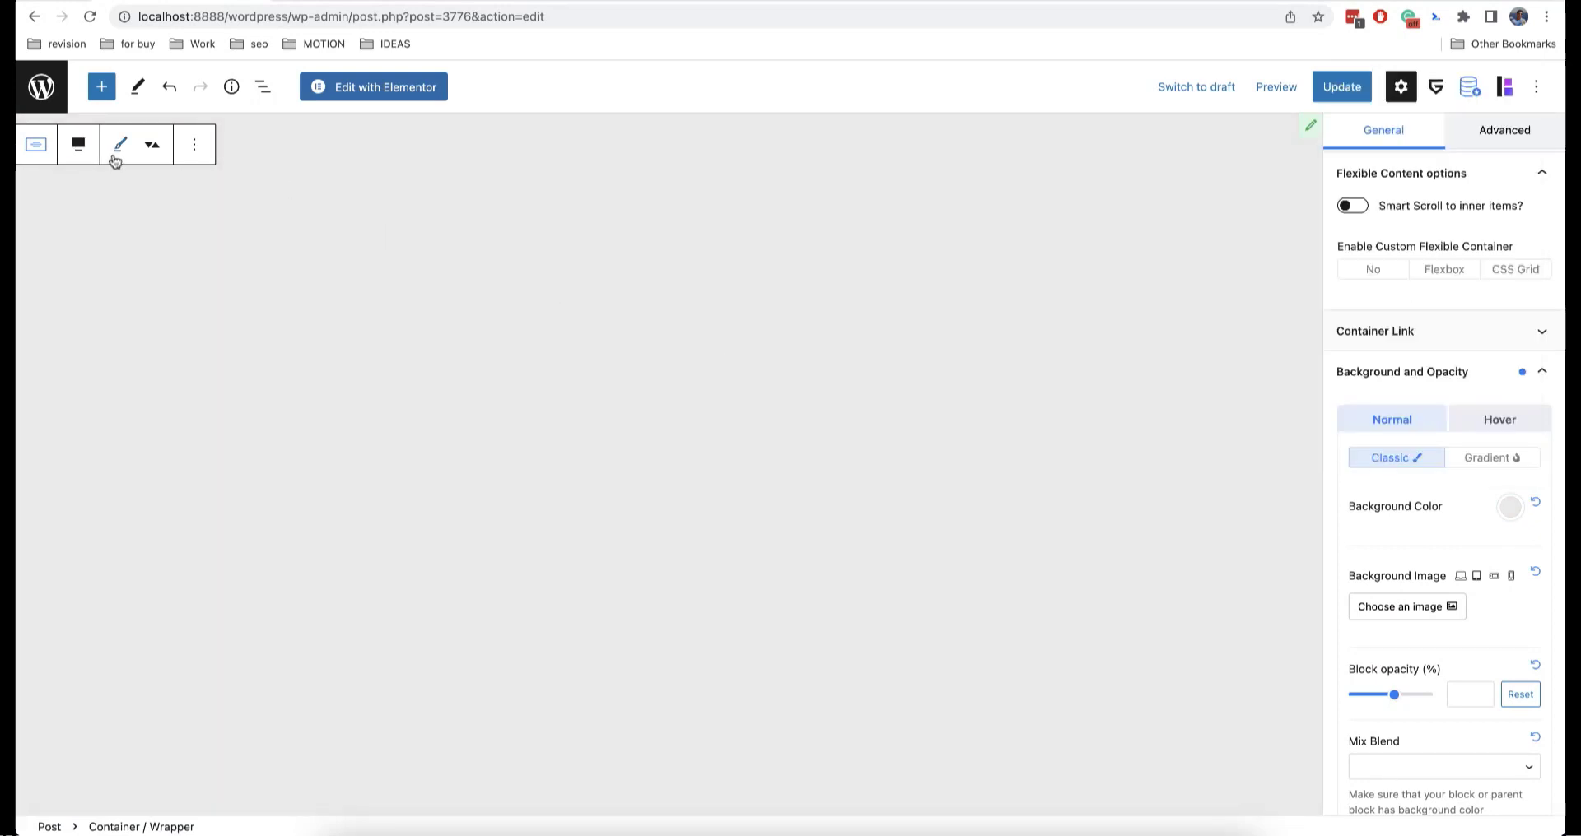
scroll(646, 380, "down", 3)
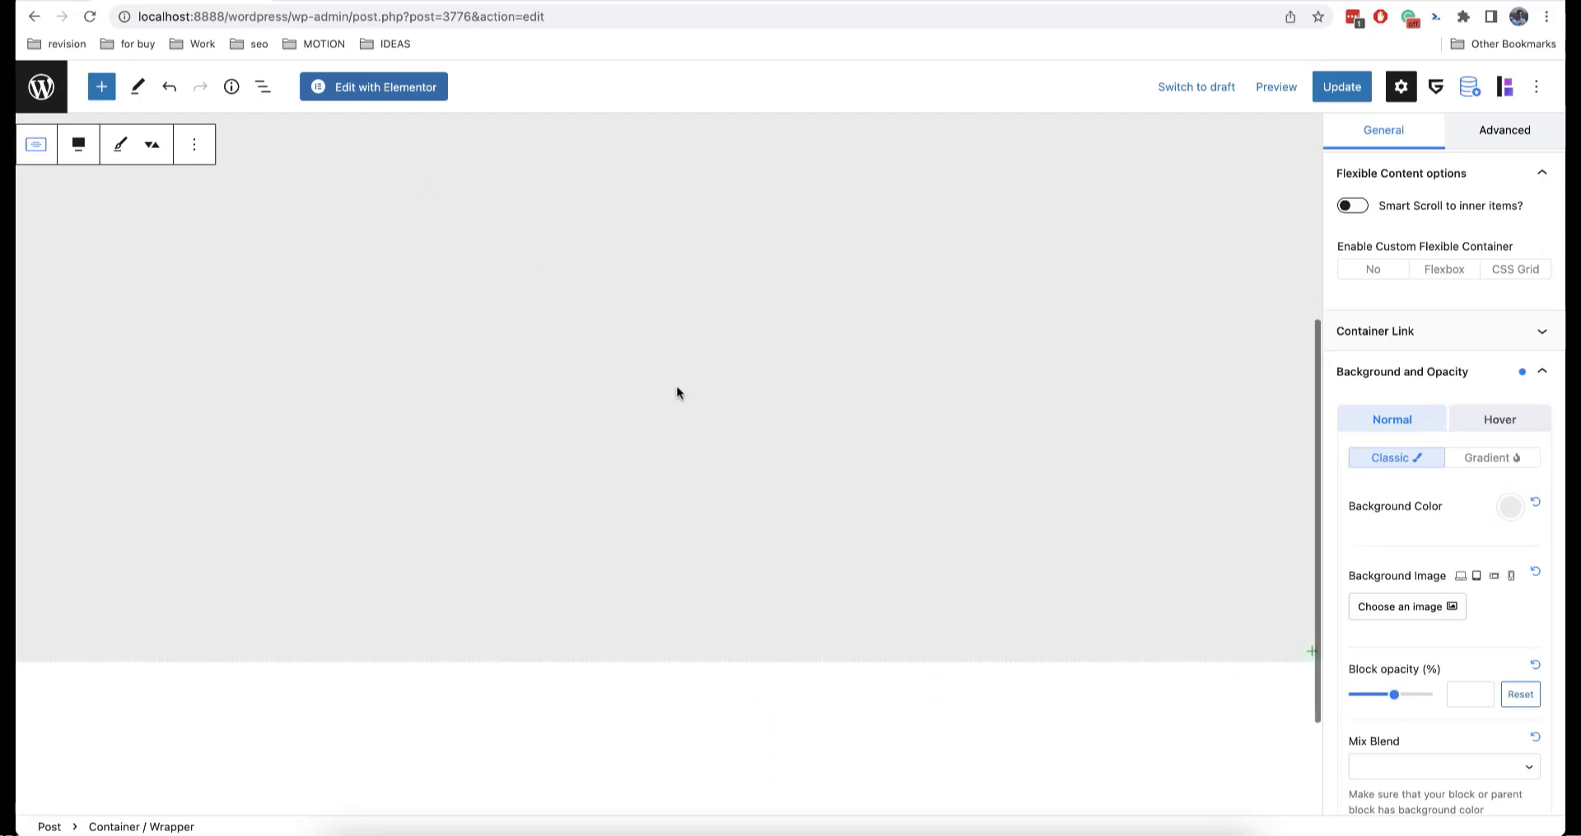
left_click(1307, 654)
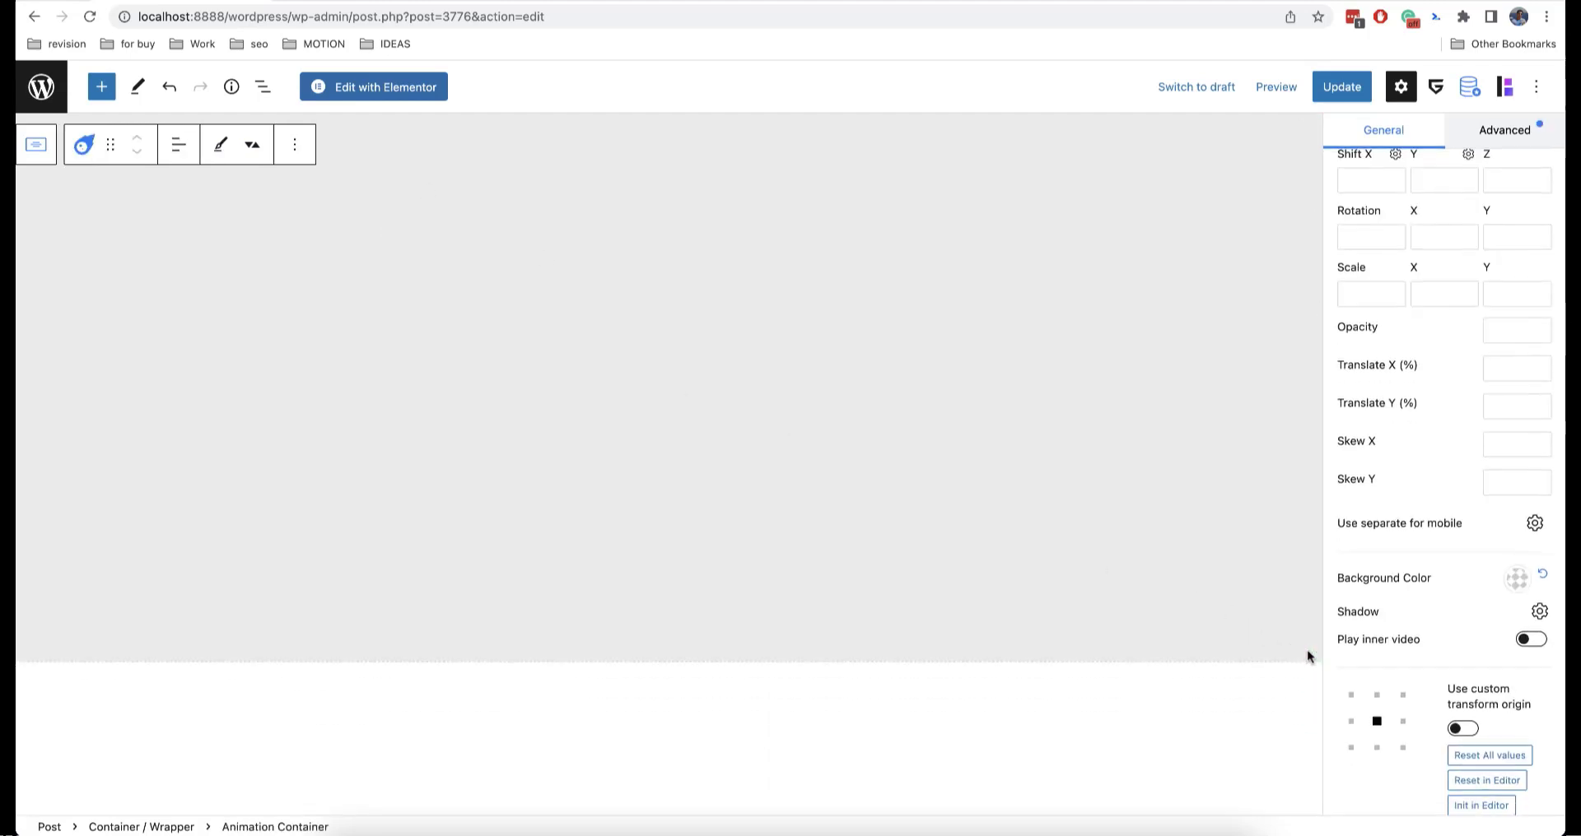
scroll(888, 472, "up", 3)
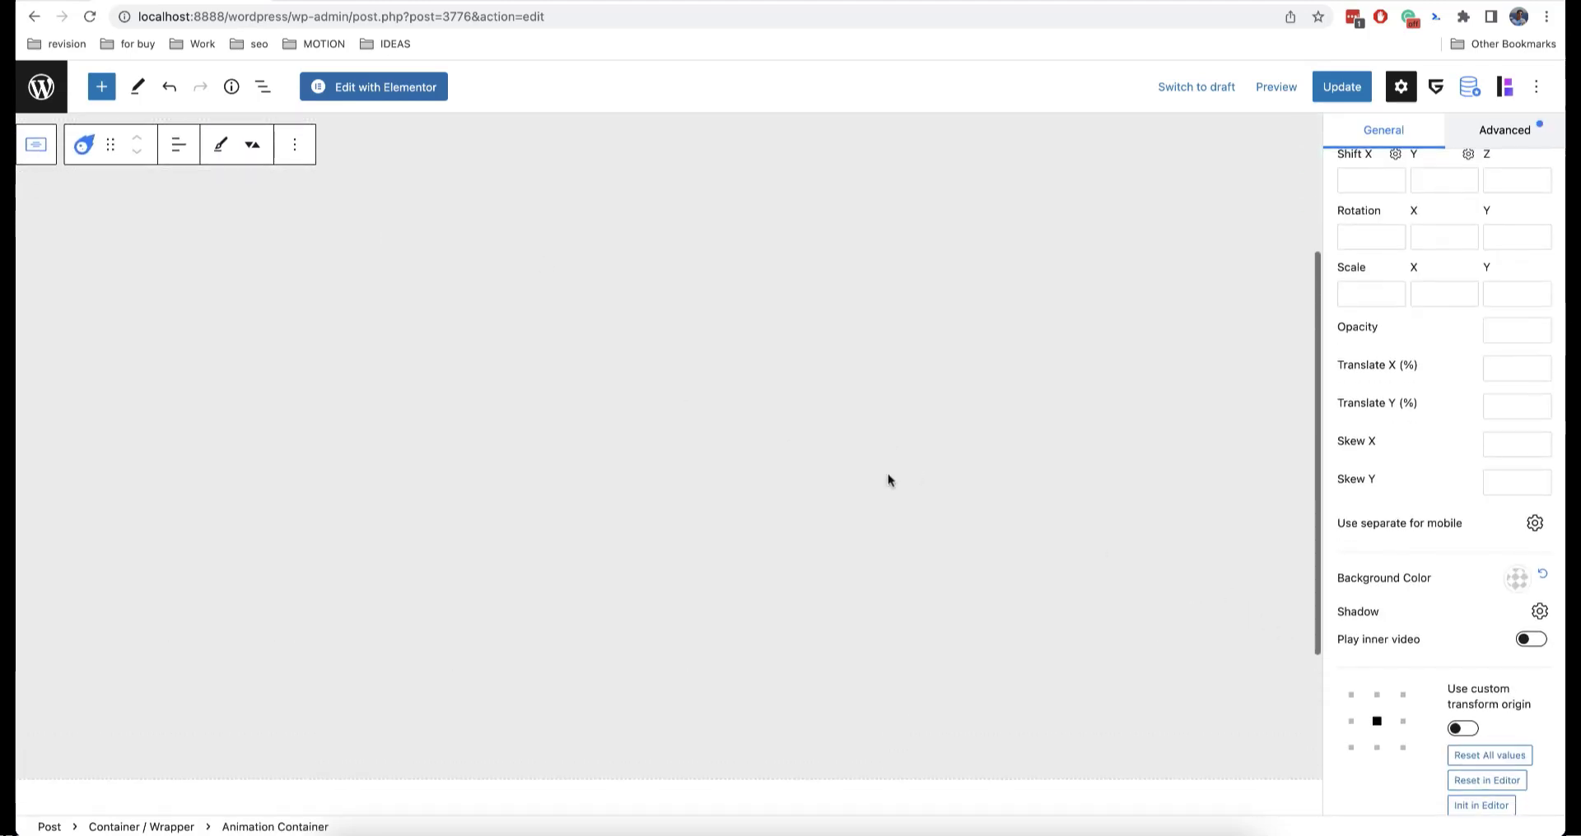
scroll(887, 472, "down", 2)
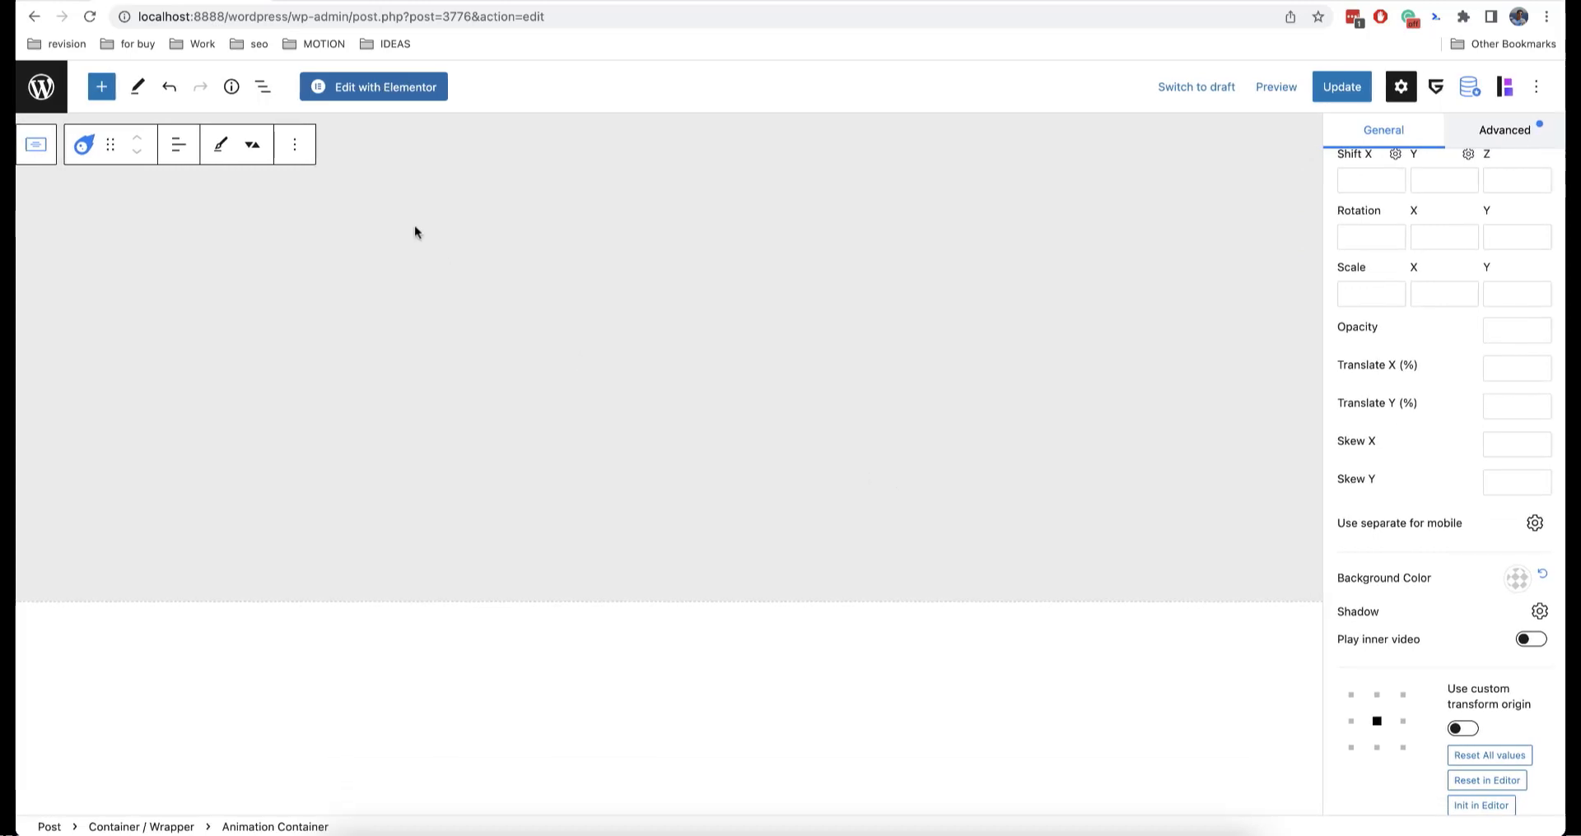
Step: Select the Container / Wrapper in the block list and insert an Advanced Heading block
left_click(260, 86)
left_click(129, 174)
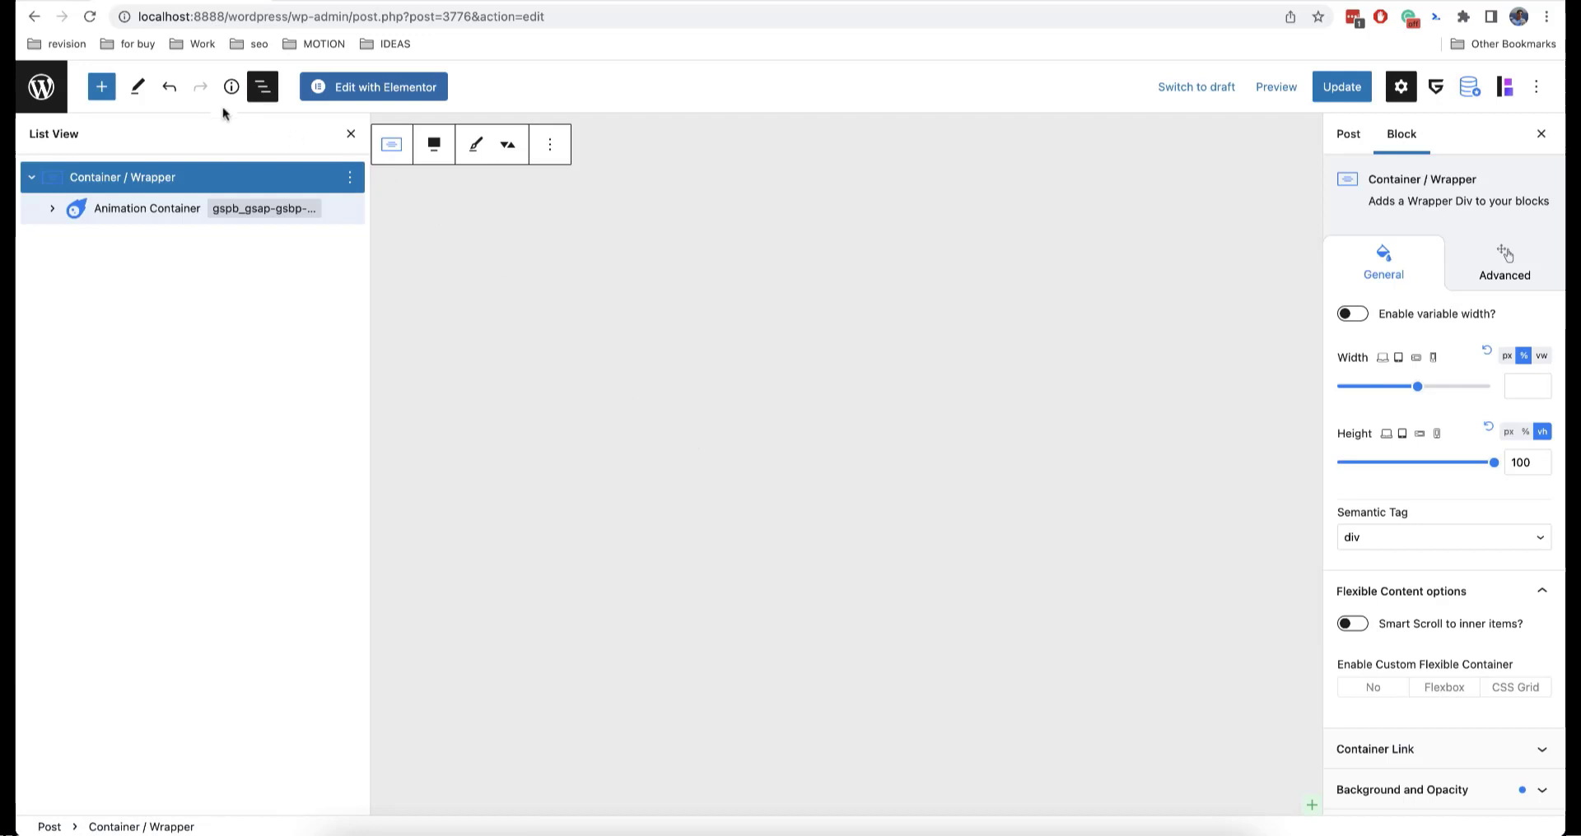
left_click(102, 90)
type("he")
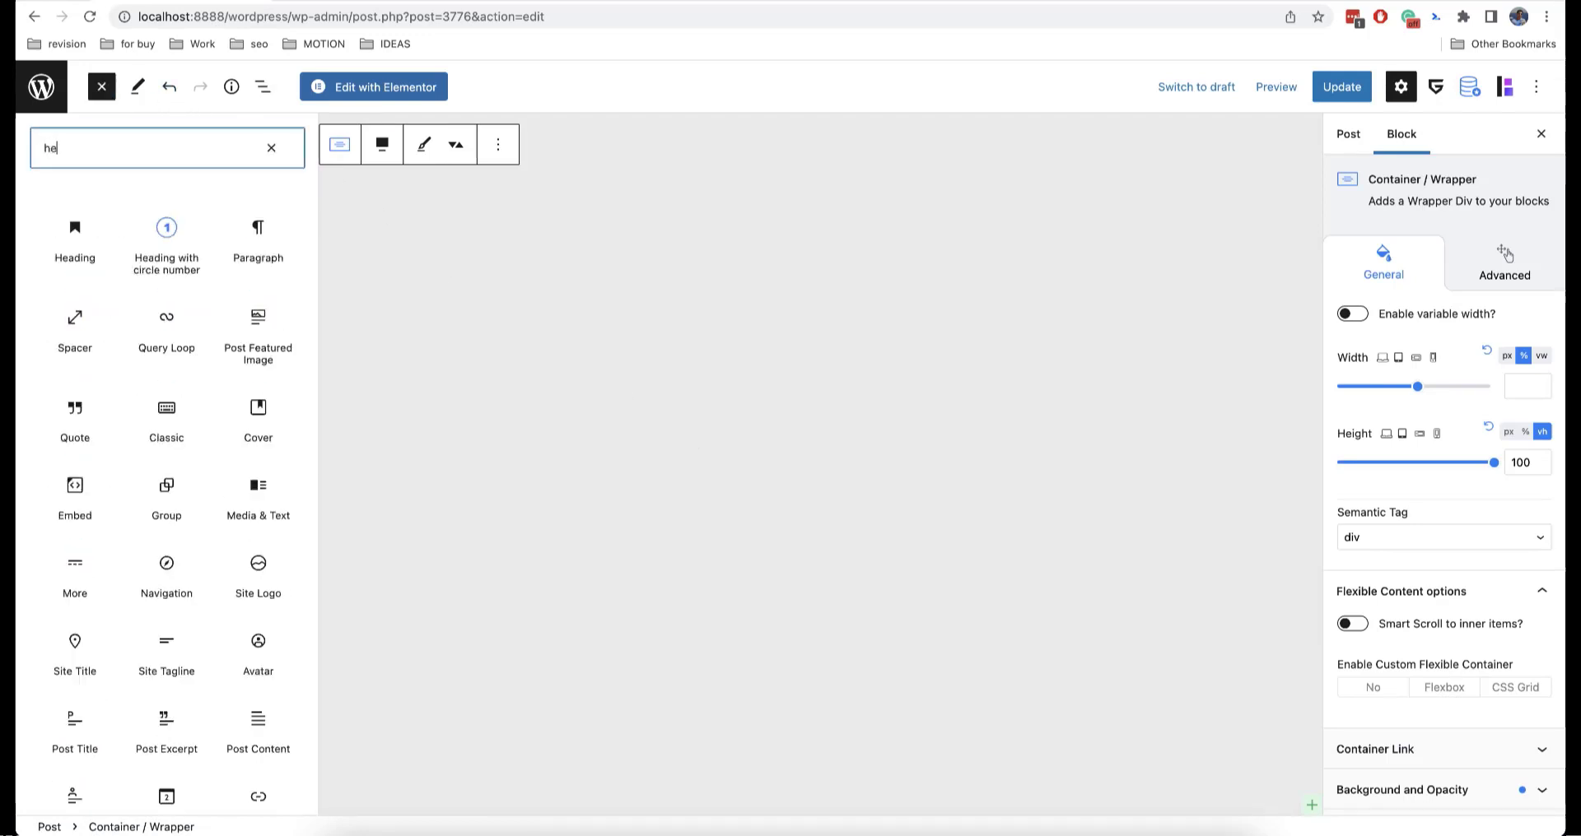
type("ad")
left_click(75, 330)
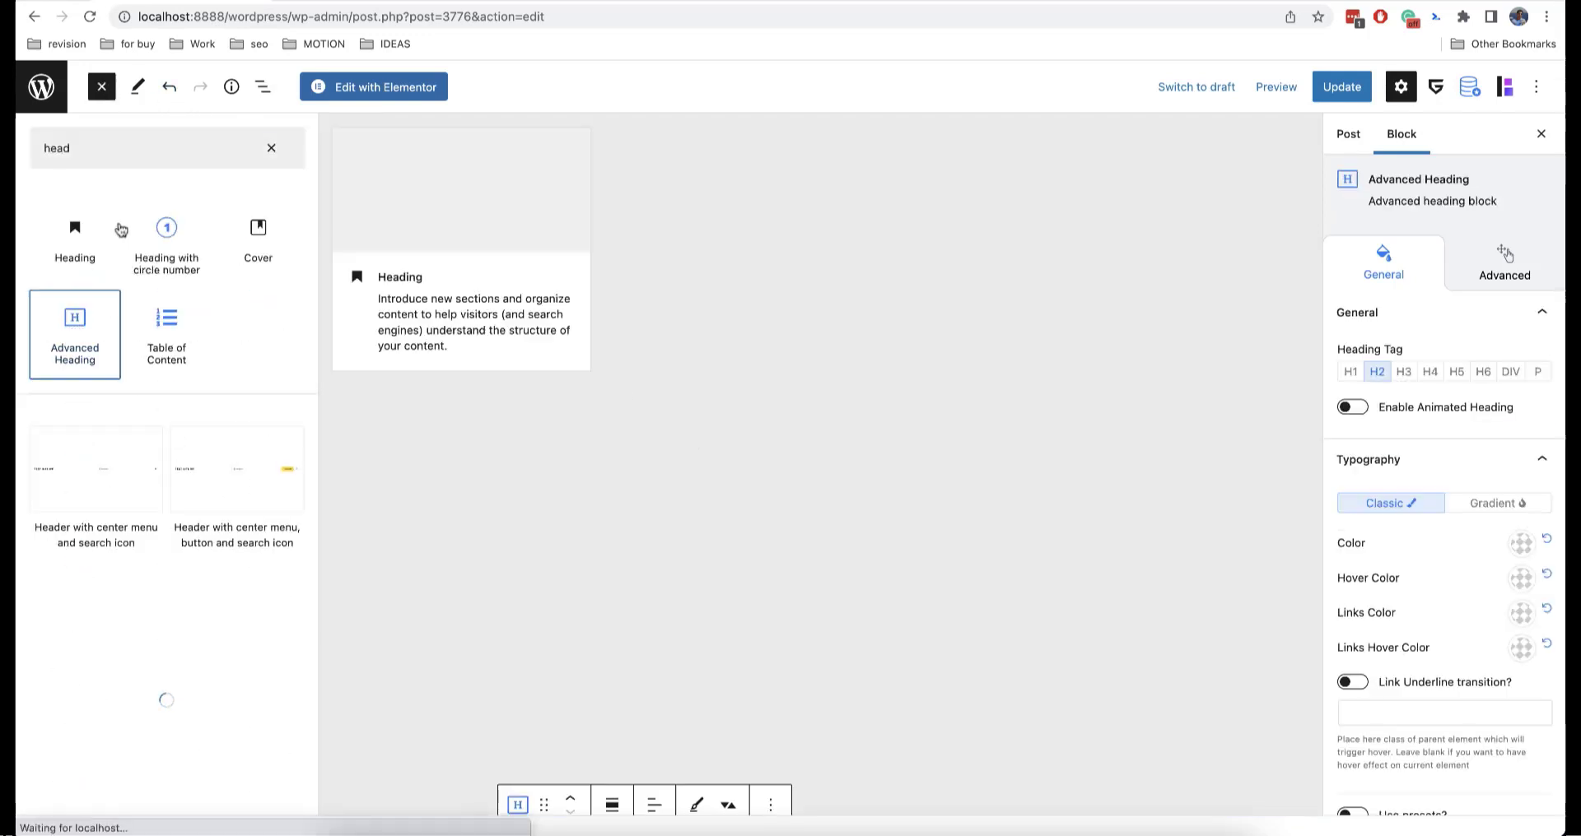
left_click(271, 147)
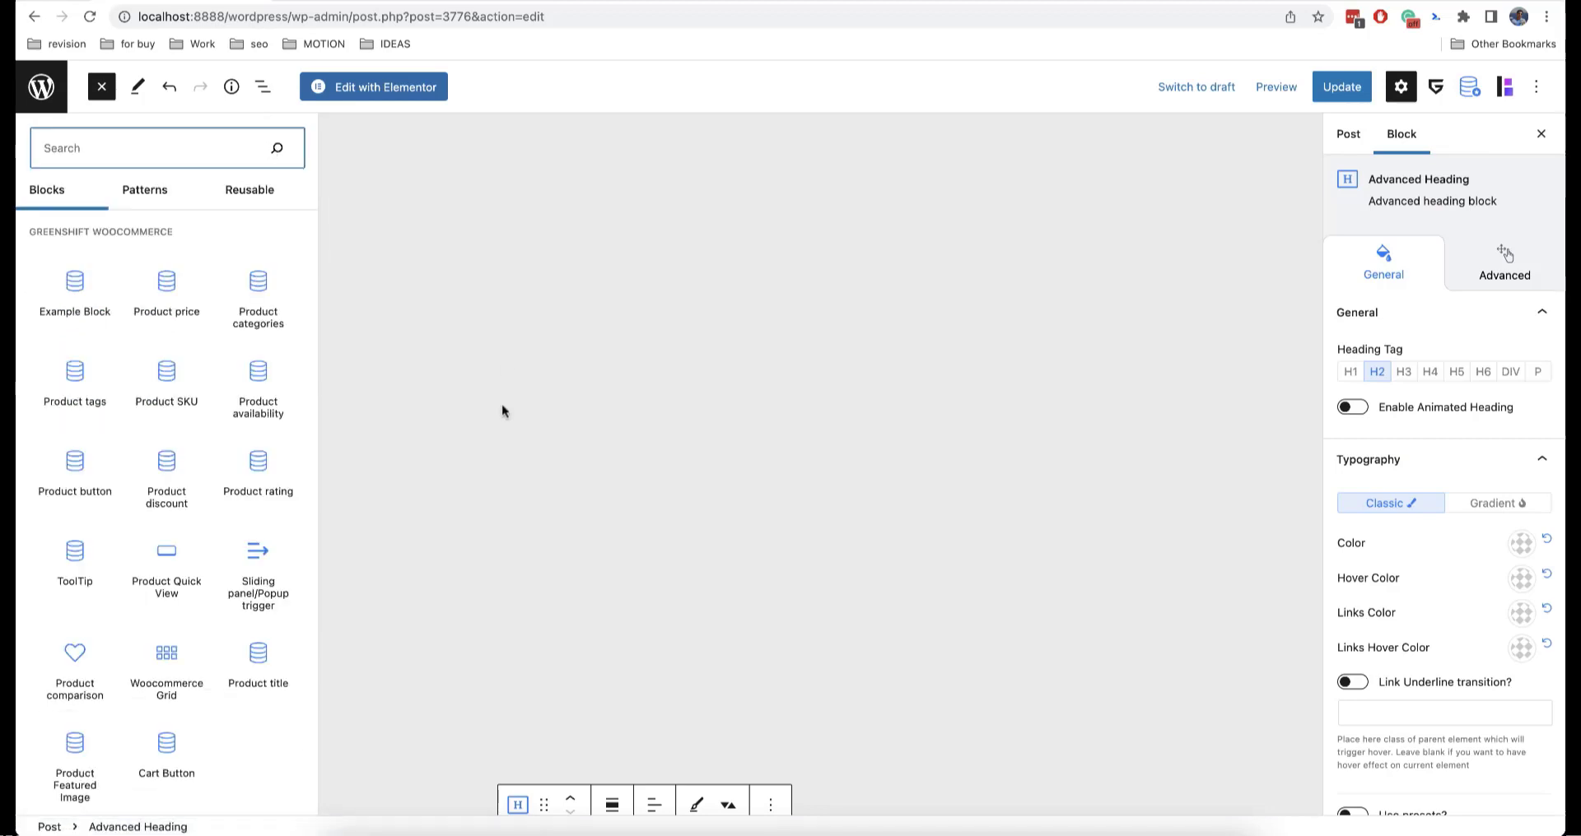
left_click(112, 94)
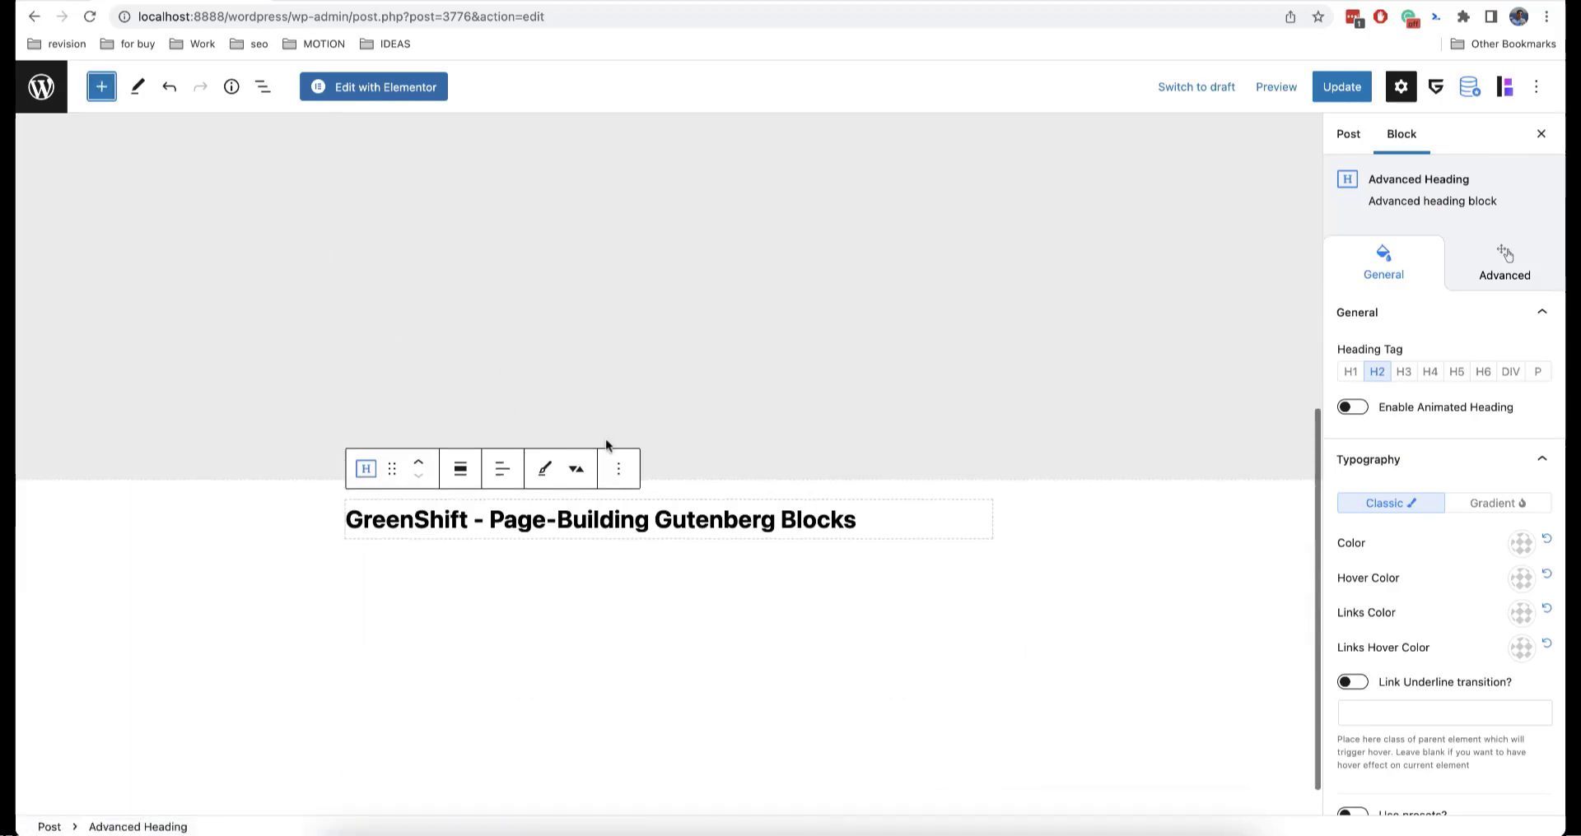
Step: Move the Advanced Heading into the Container / Wrapper, placing it below the Animation Container
left_click(711, 525)
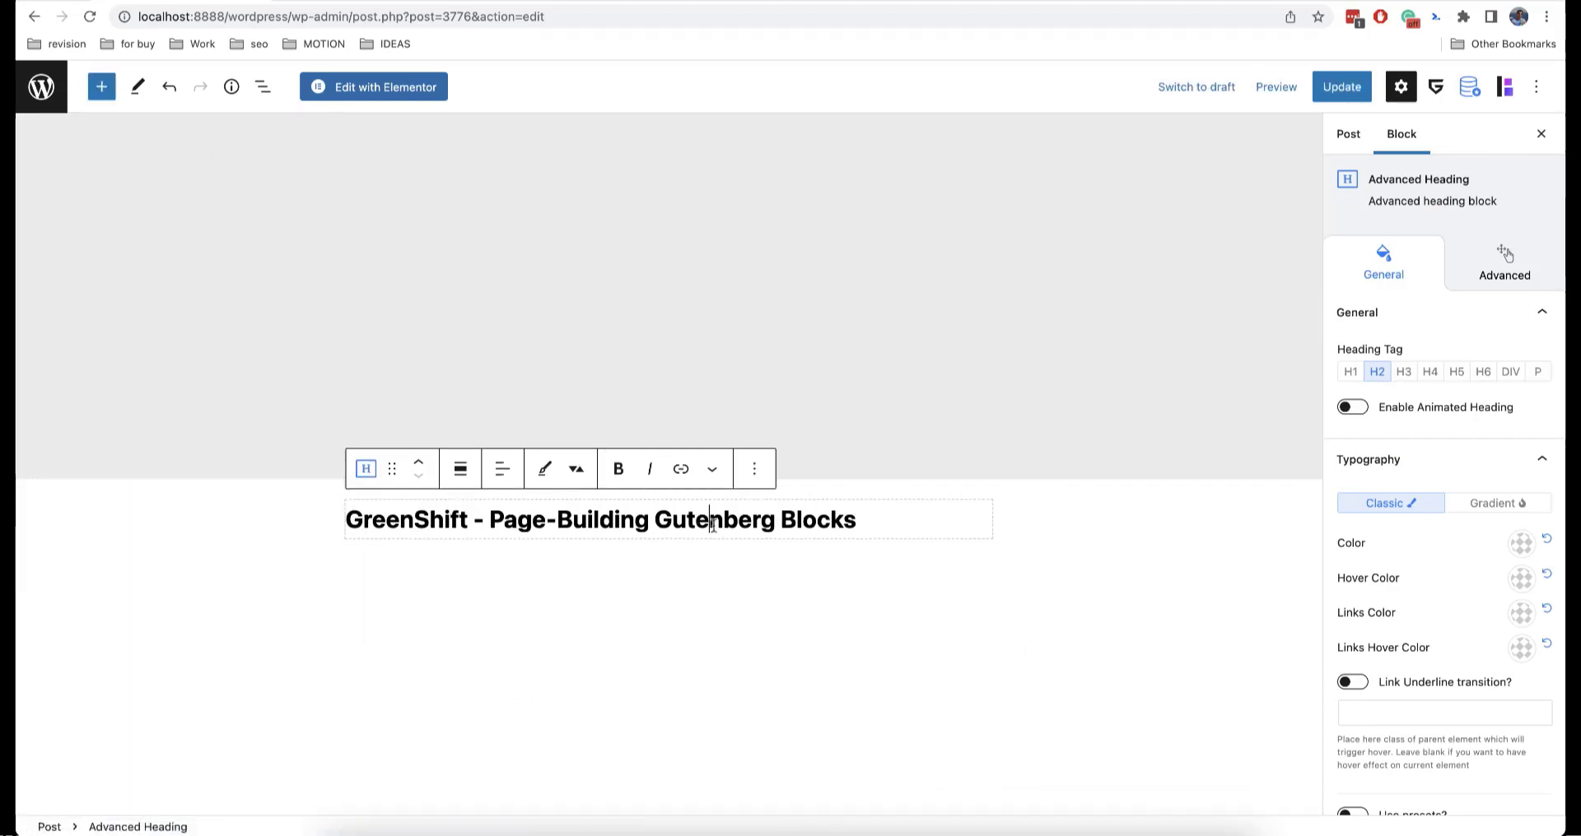
key("ctrl+a")
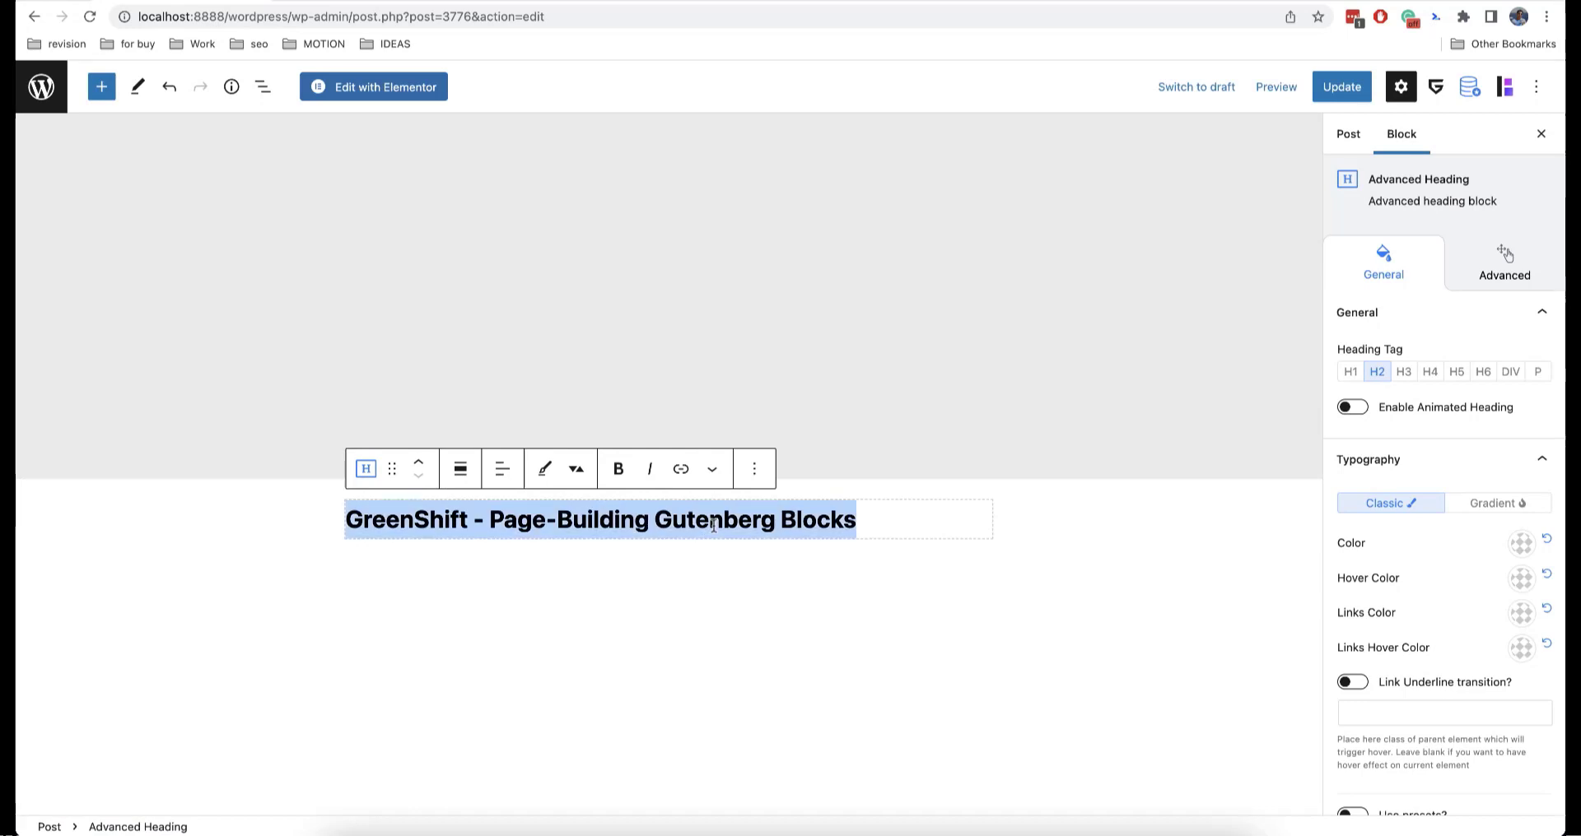
left_click(265, 97)
left_click(31, 179)
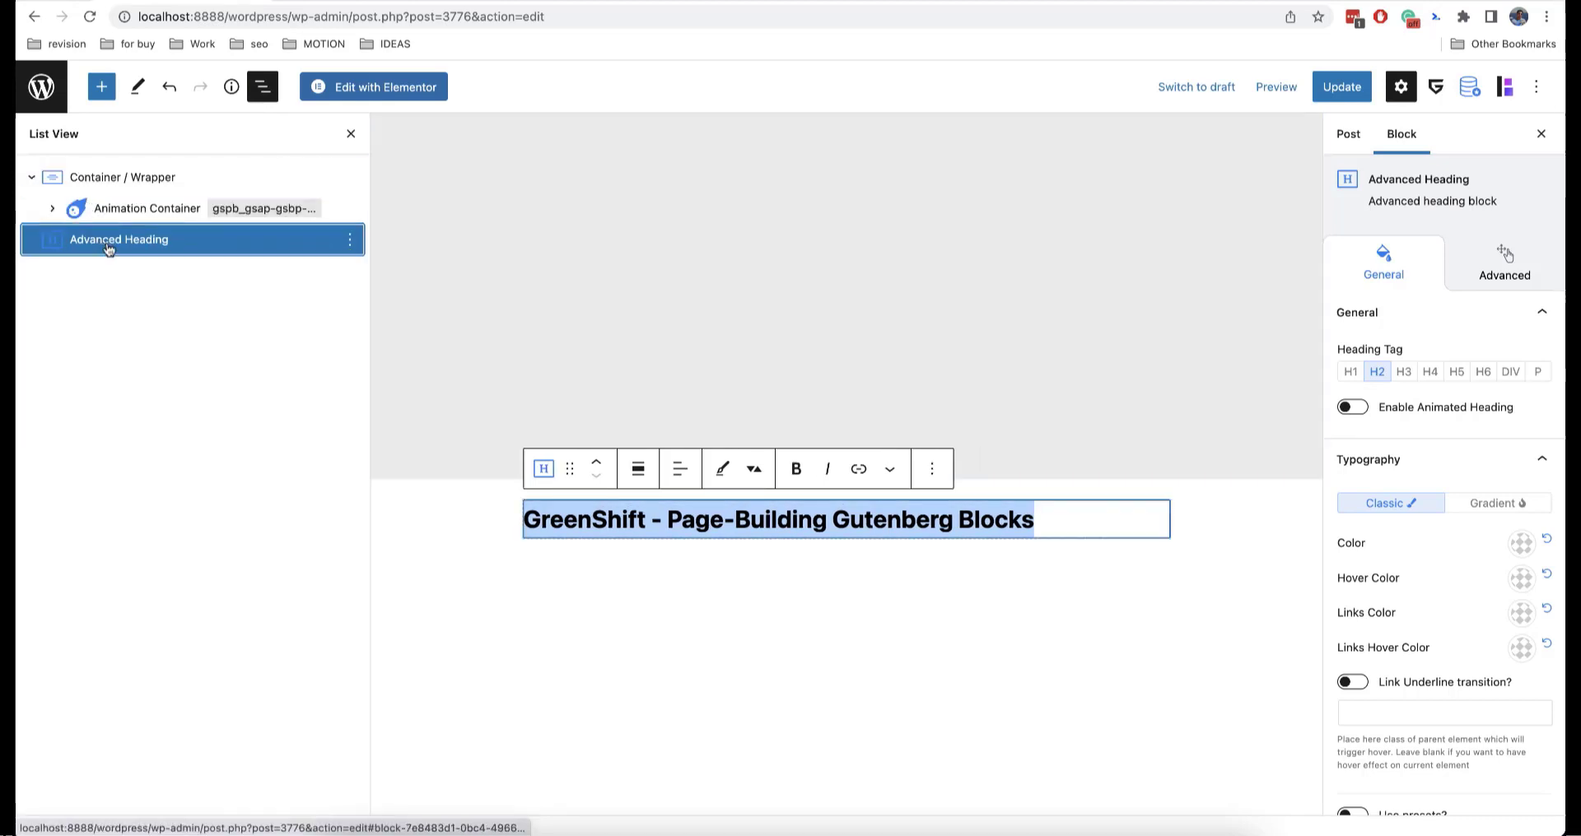
left_click_drag(100, 247, 132, 204)
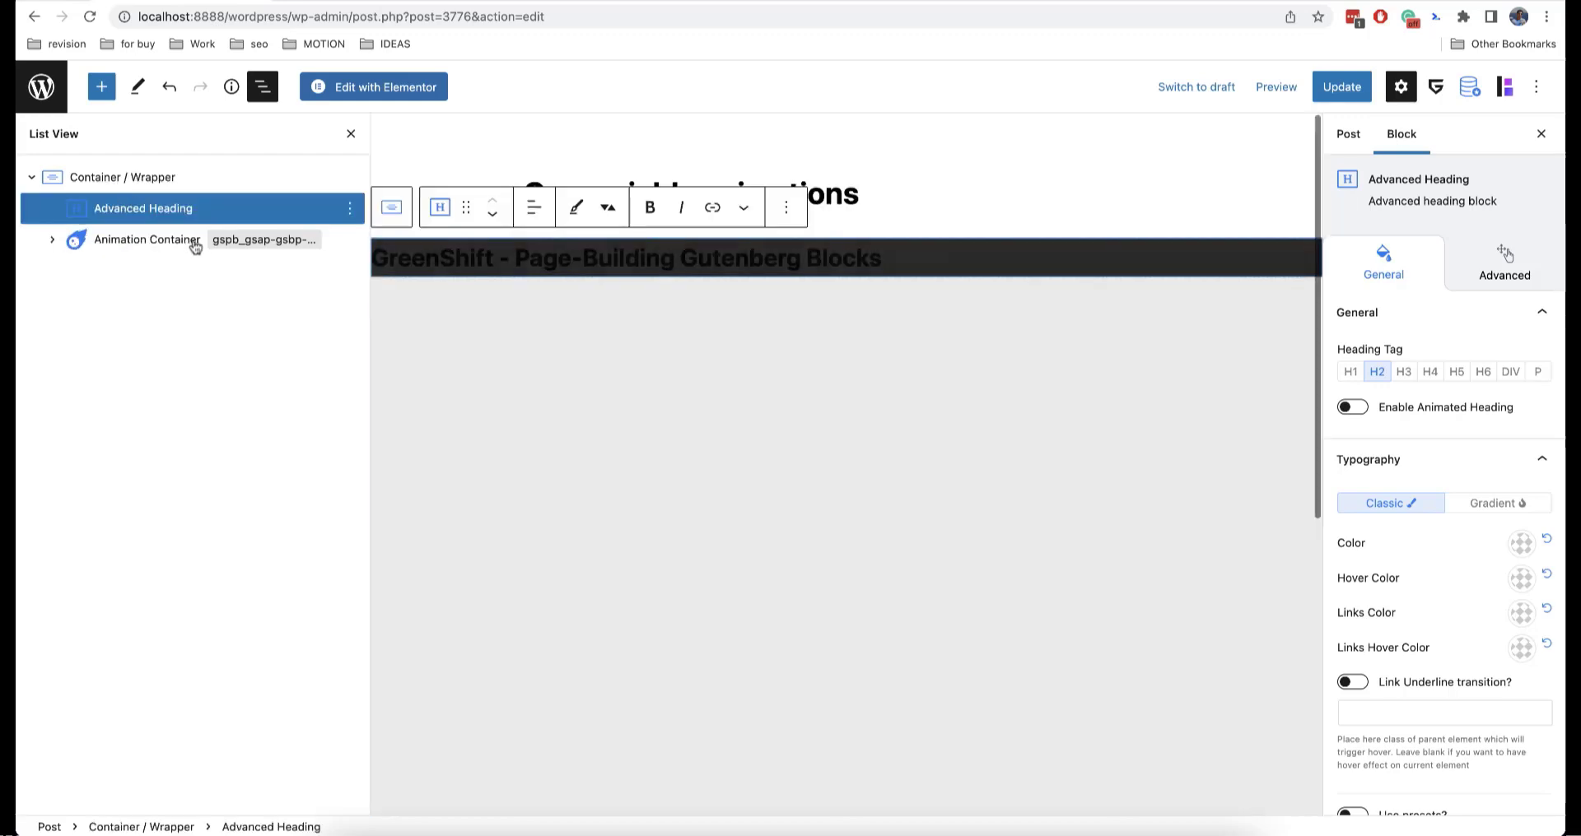
left_click(493, 214)
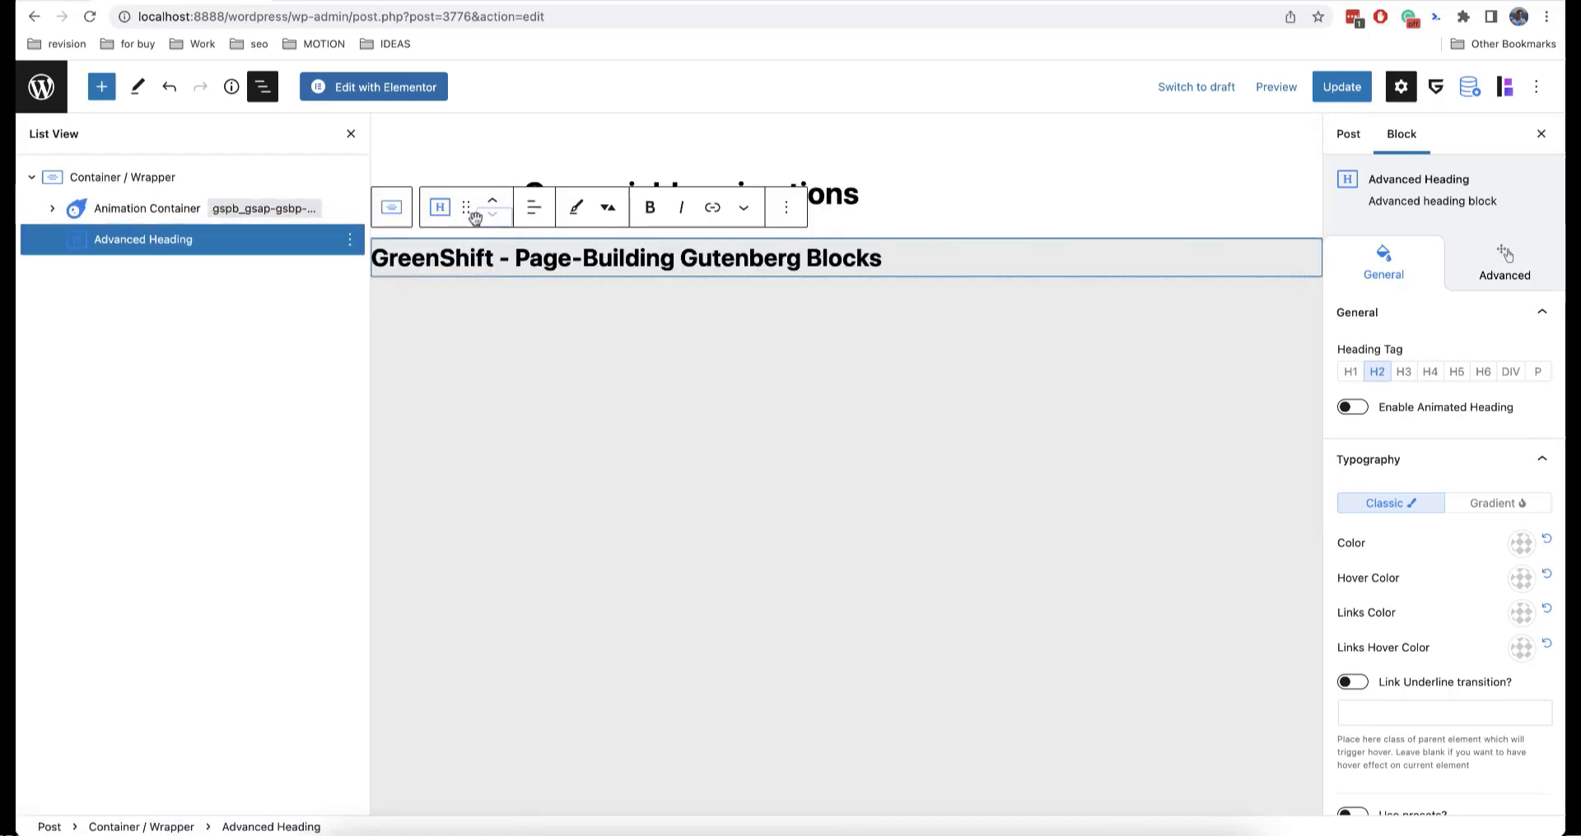
left_click(351, 134)
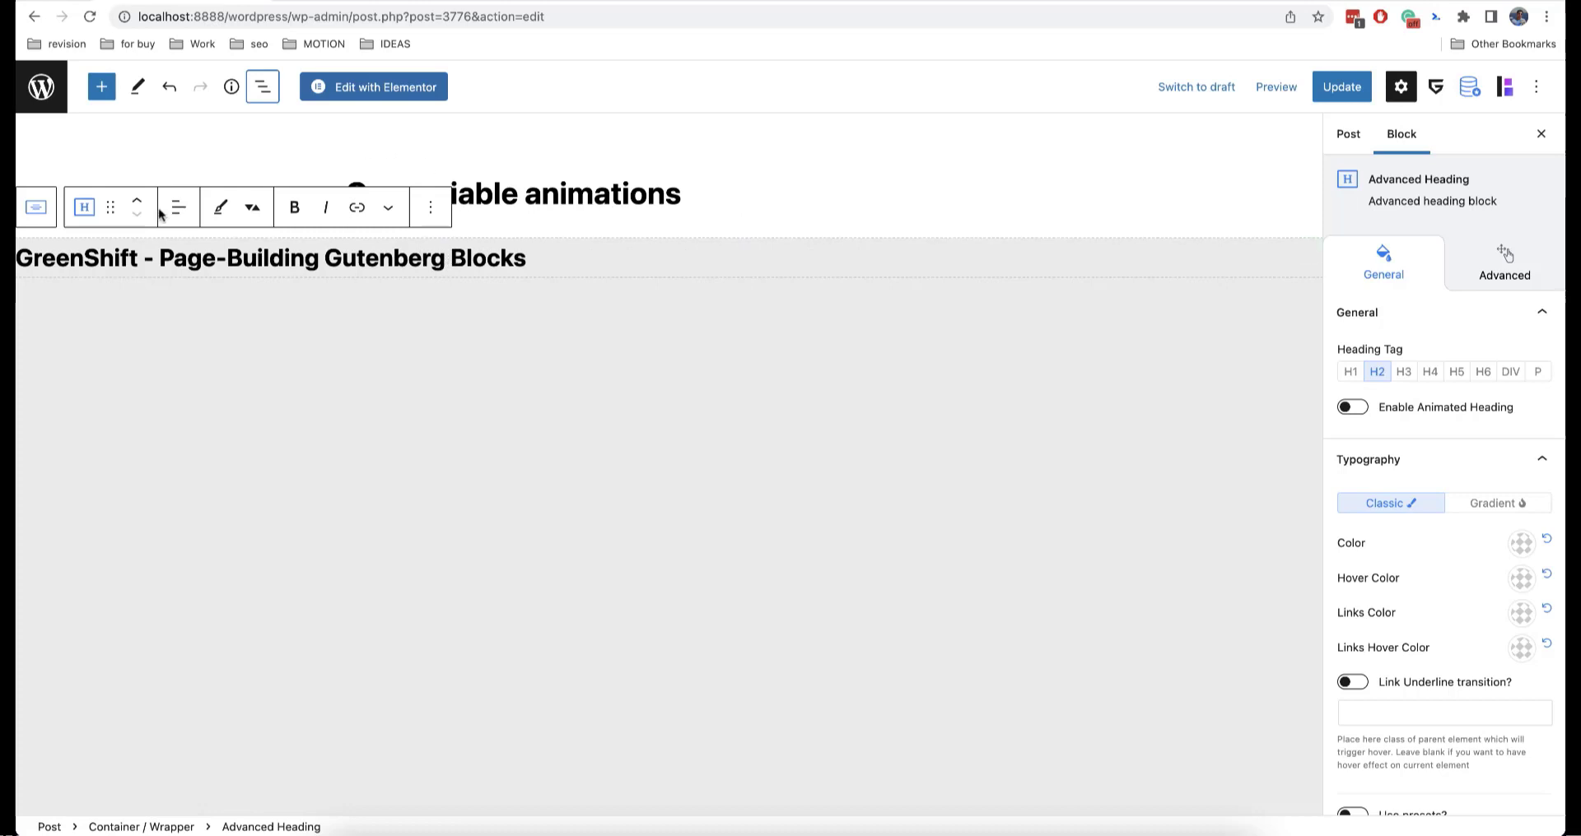
Step: Make the Container / Wrapper a Flexbox with column direction and center both Justify Content and Align Items
left_click(36, 207)
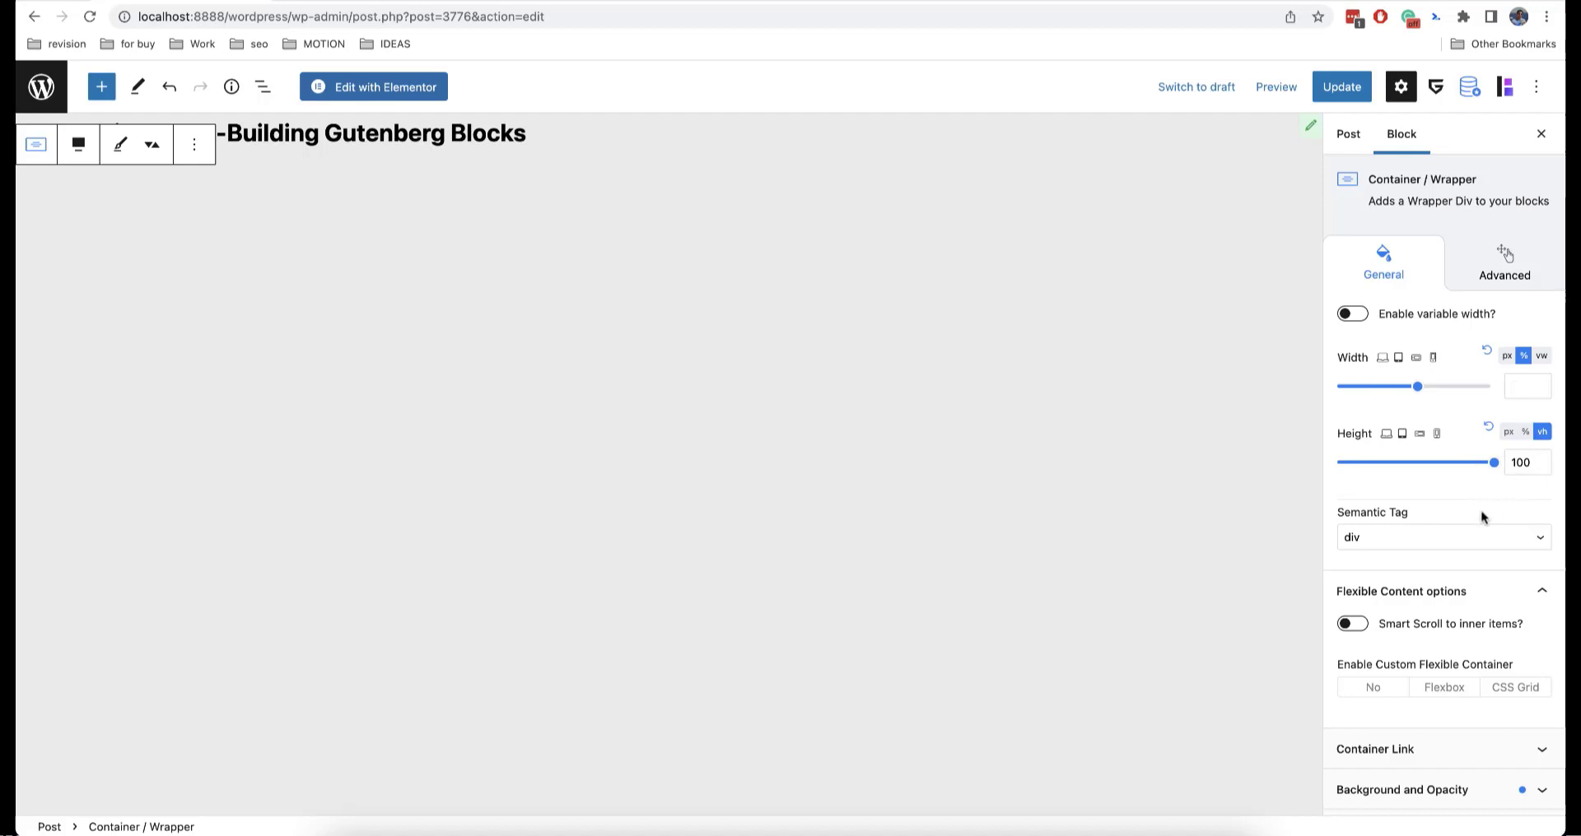
left_click(1439, 689)
scroll(1439, 689, "down", 5)
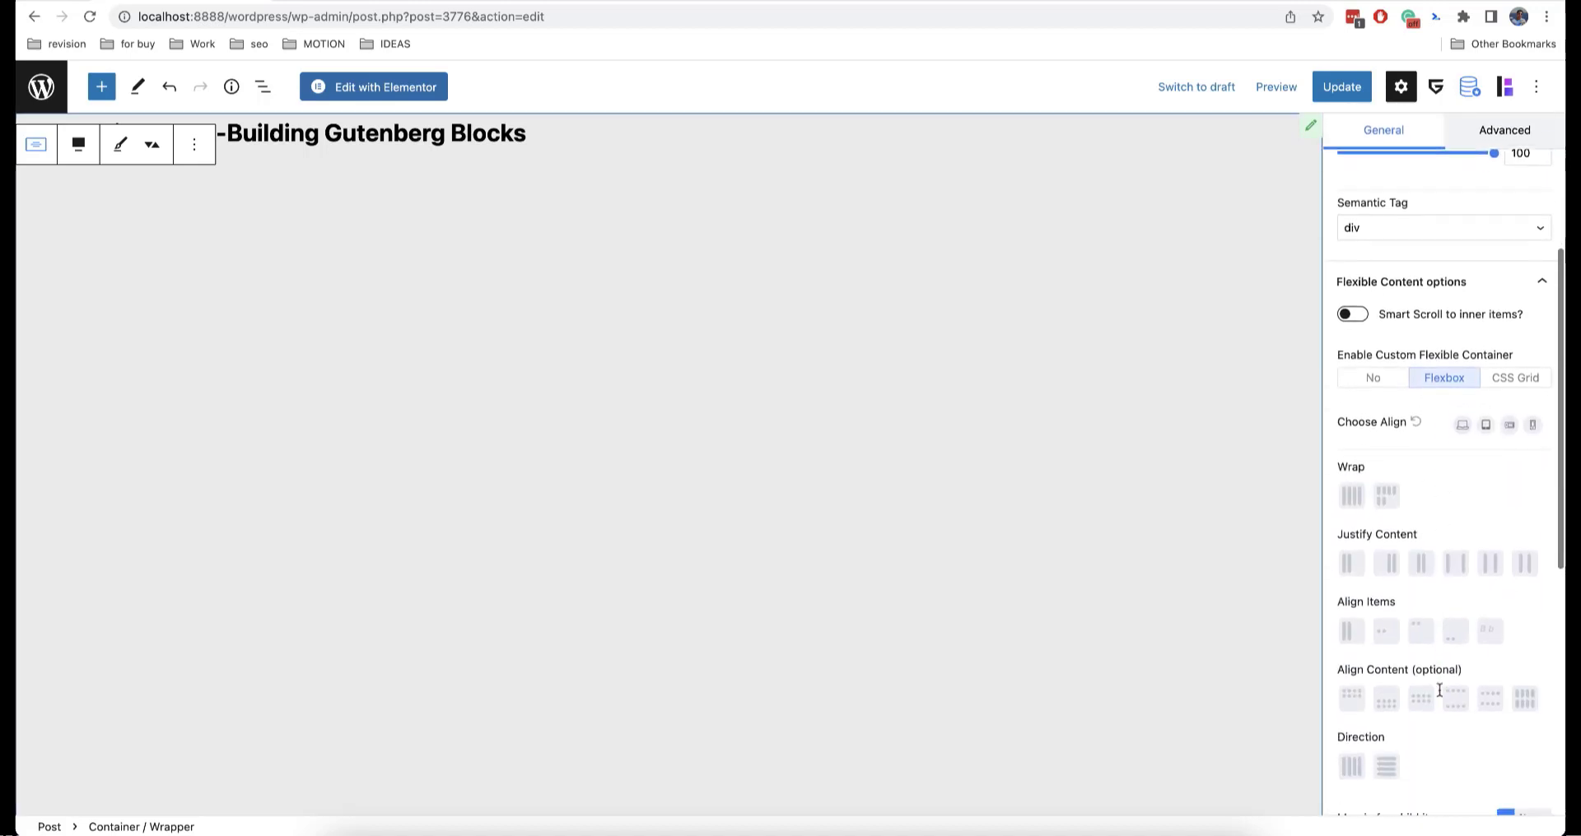
left_click(1387, 483)
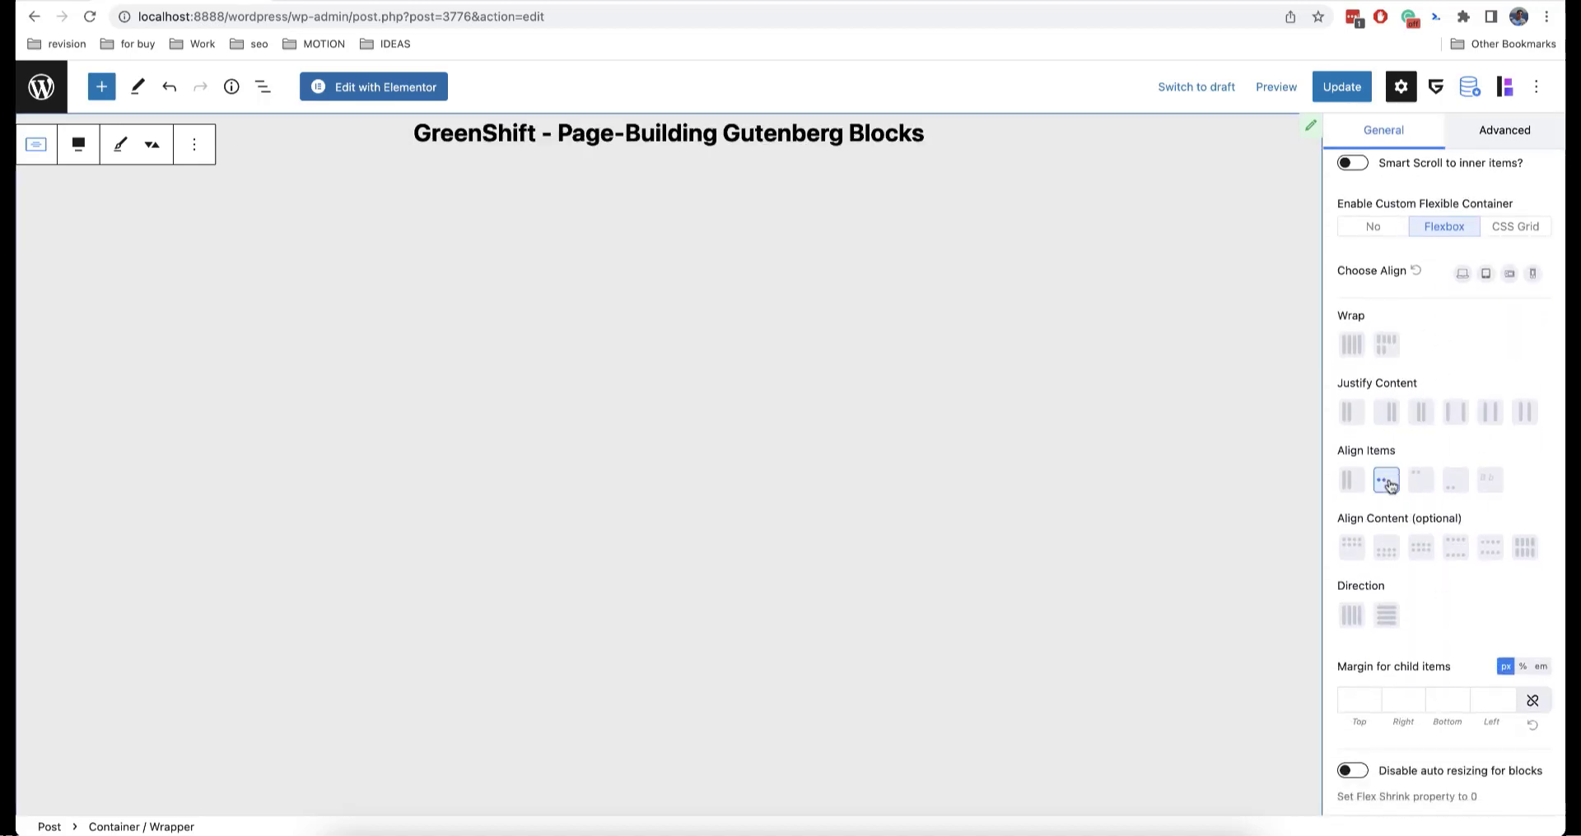
left_click(1387, 616)
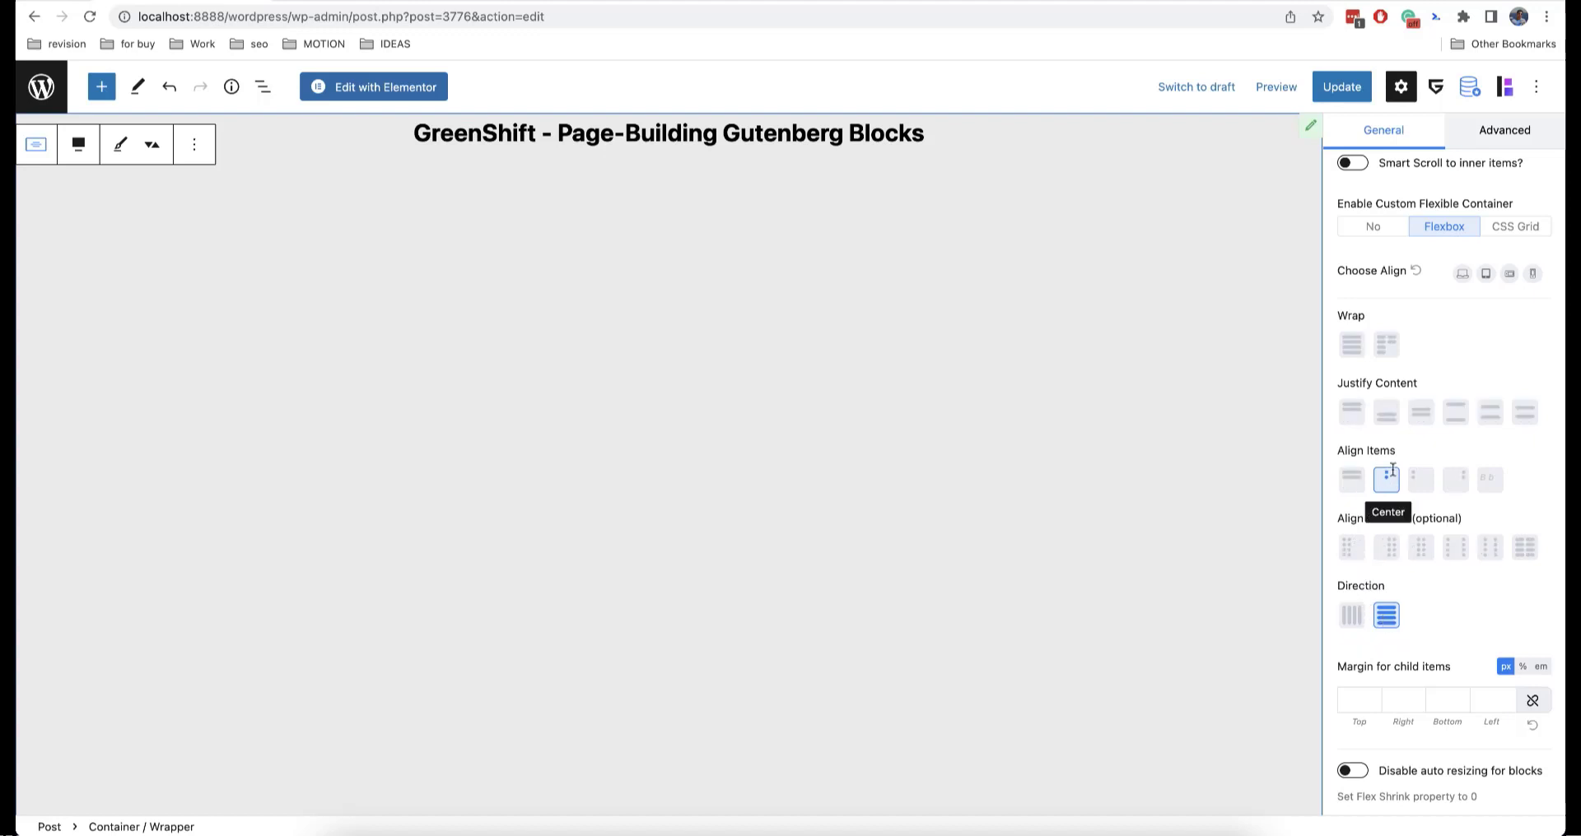
left_click(1388, 414)
left_click(1419, 416)
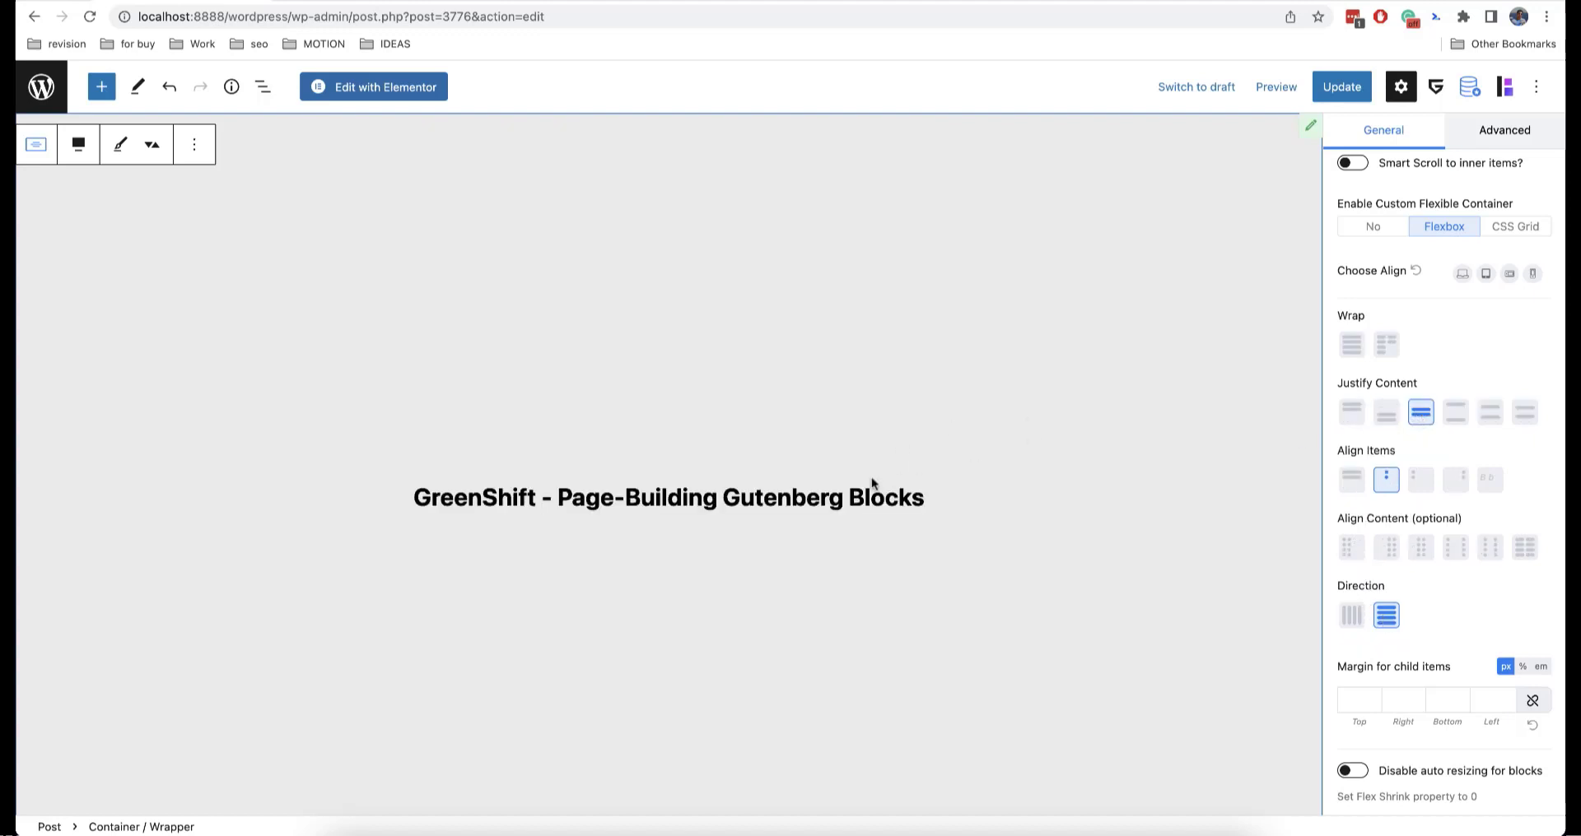
Step: Select the Advanced Heading inside the wrapper and set its font size to 15 em
left_click(833, 507)
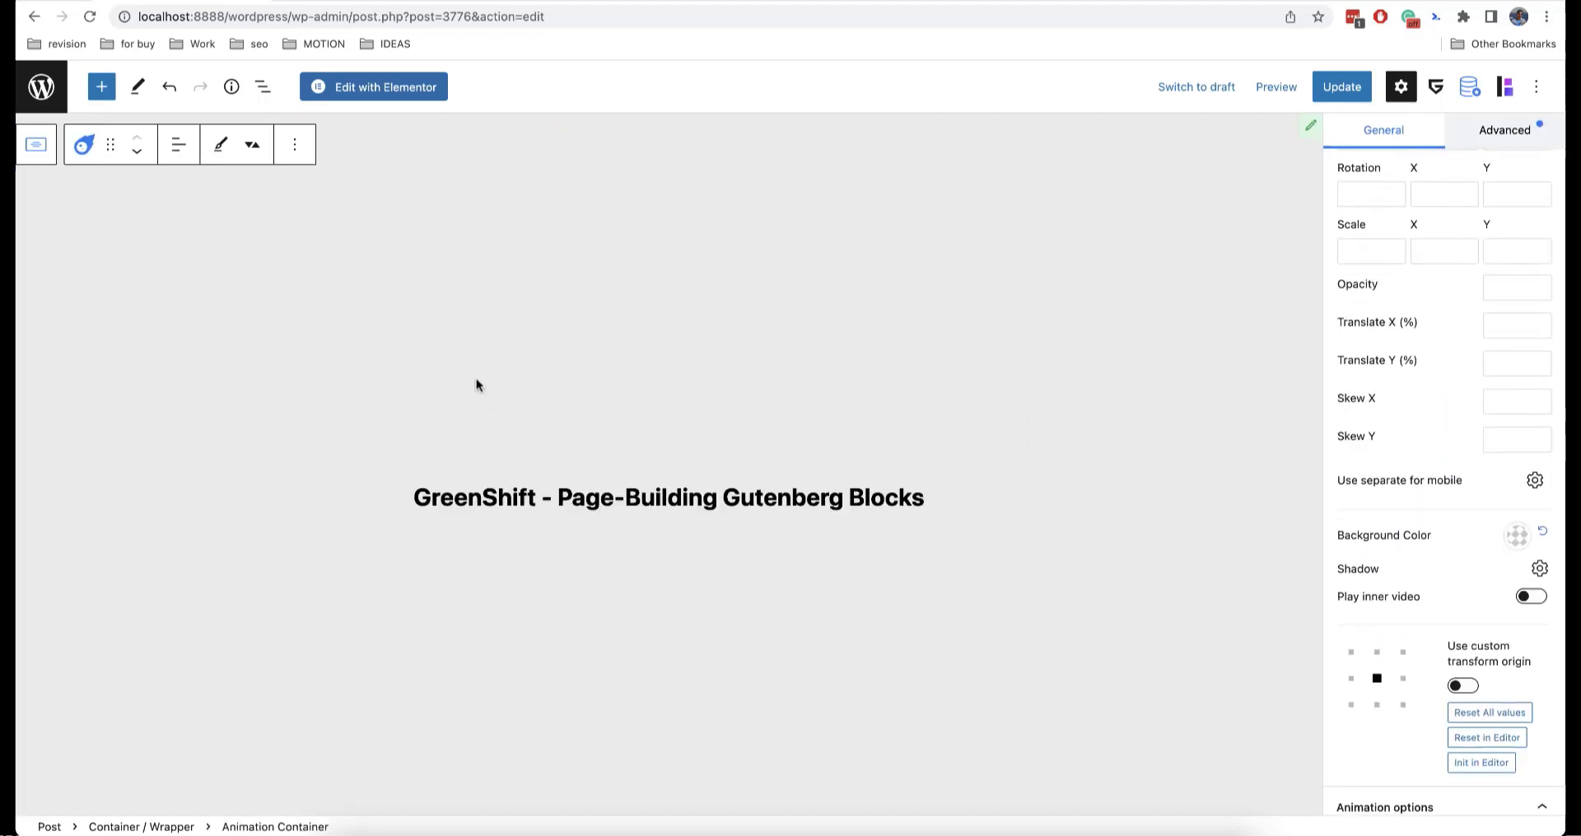
left_click(264, 87)
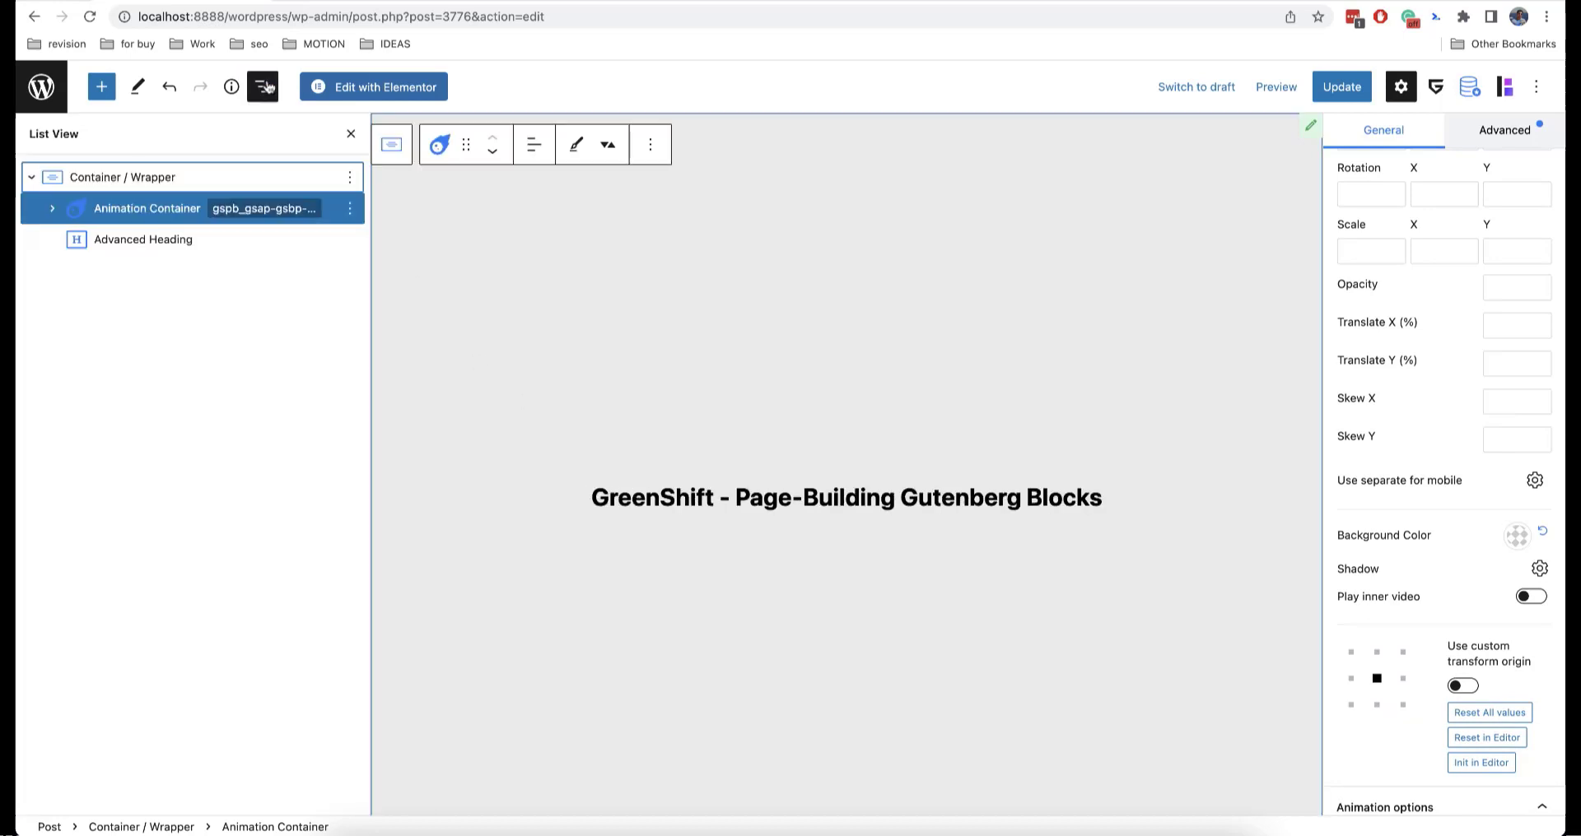
left_click(148, 239)
left_click(351, 133)
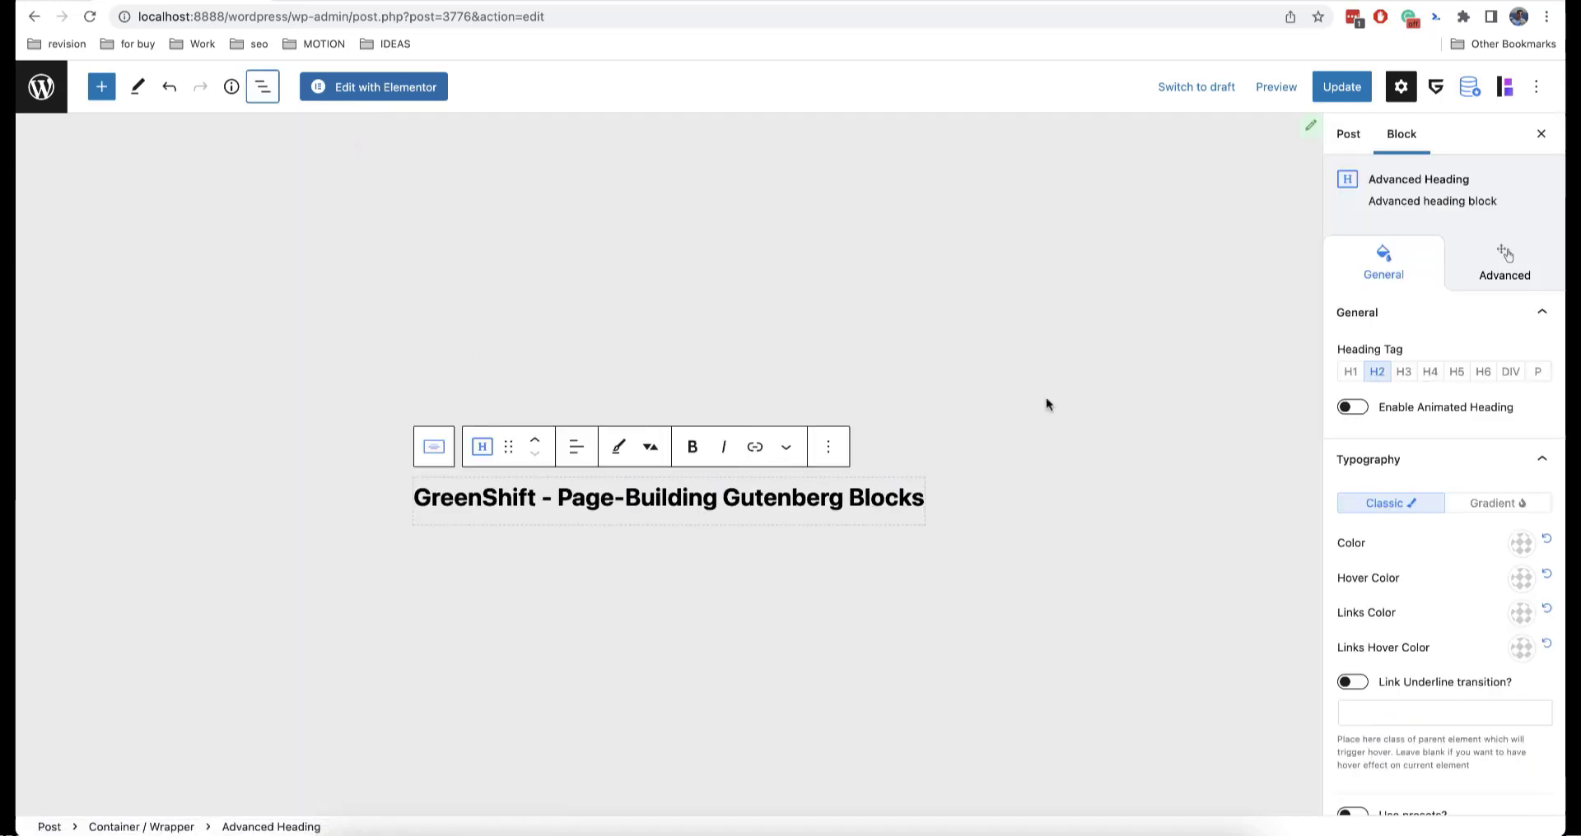
scroll(1449, 503, "down", 6)
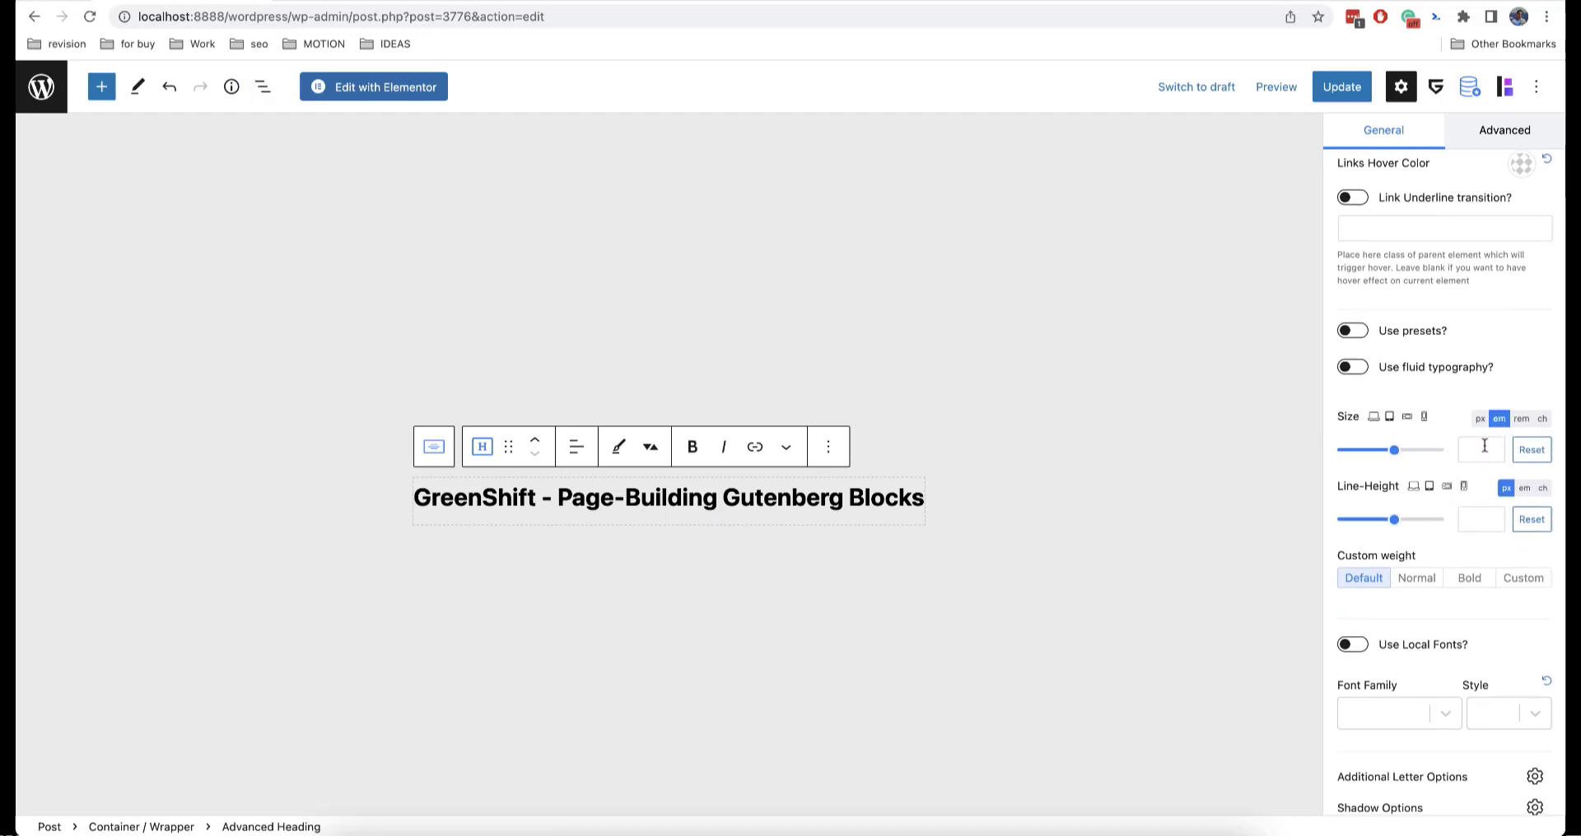
left_click(1469, 449)
type("15")
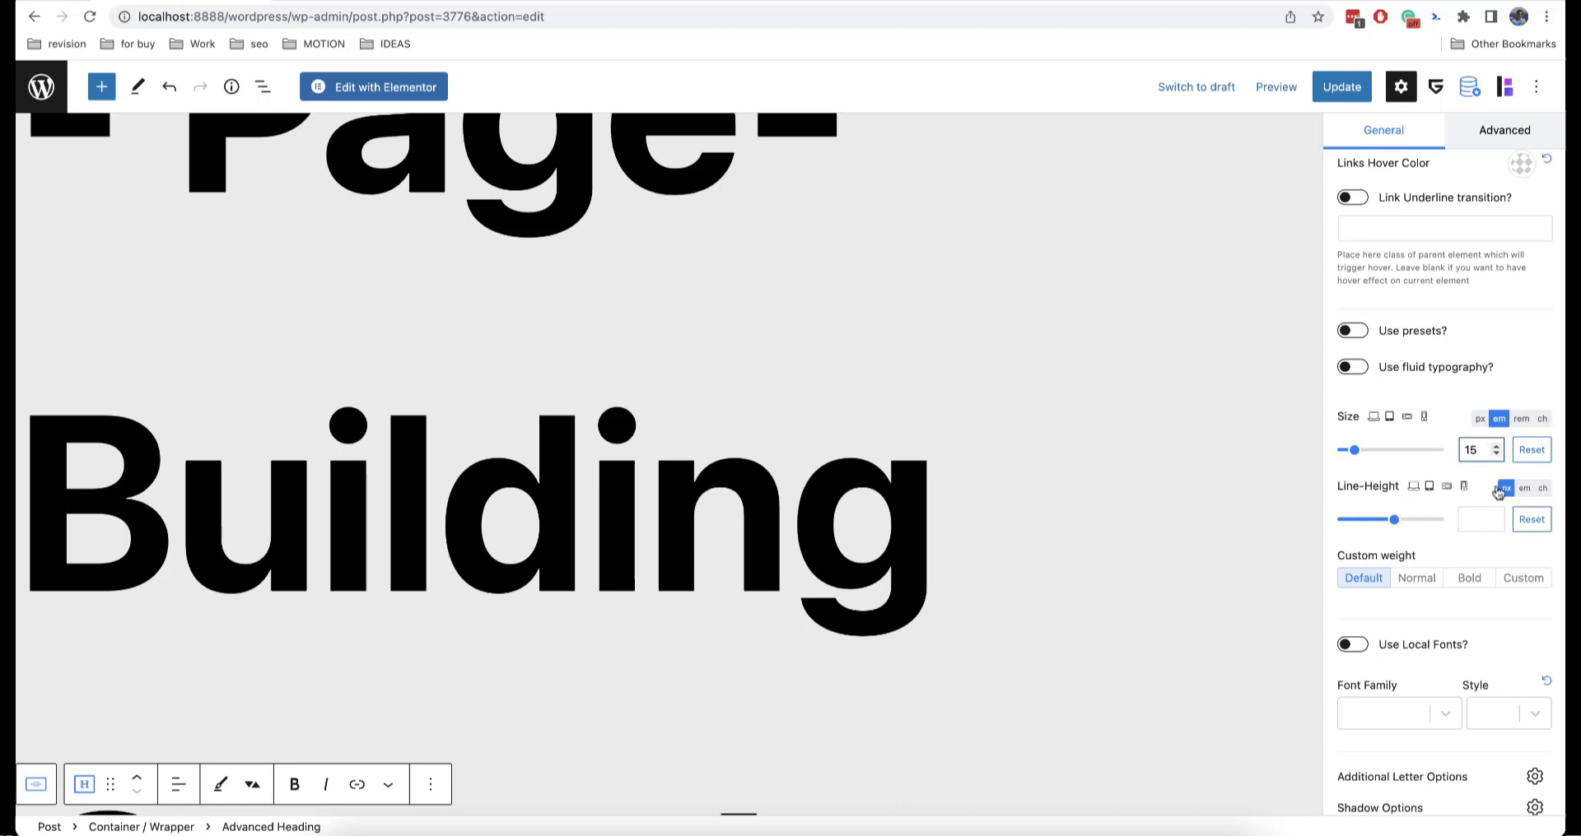
Step: Set the heading's text wrap to No wrap in the additional letter options
scroll(1488, 589, "down", 3)
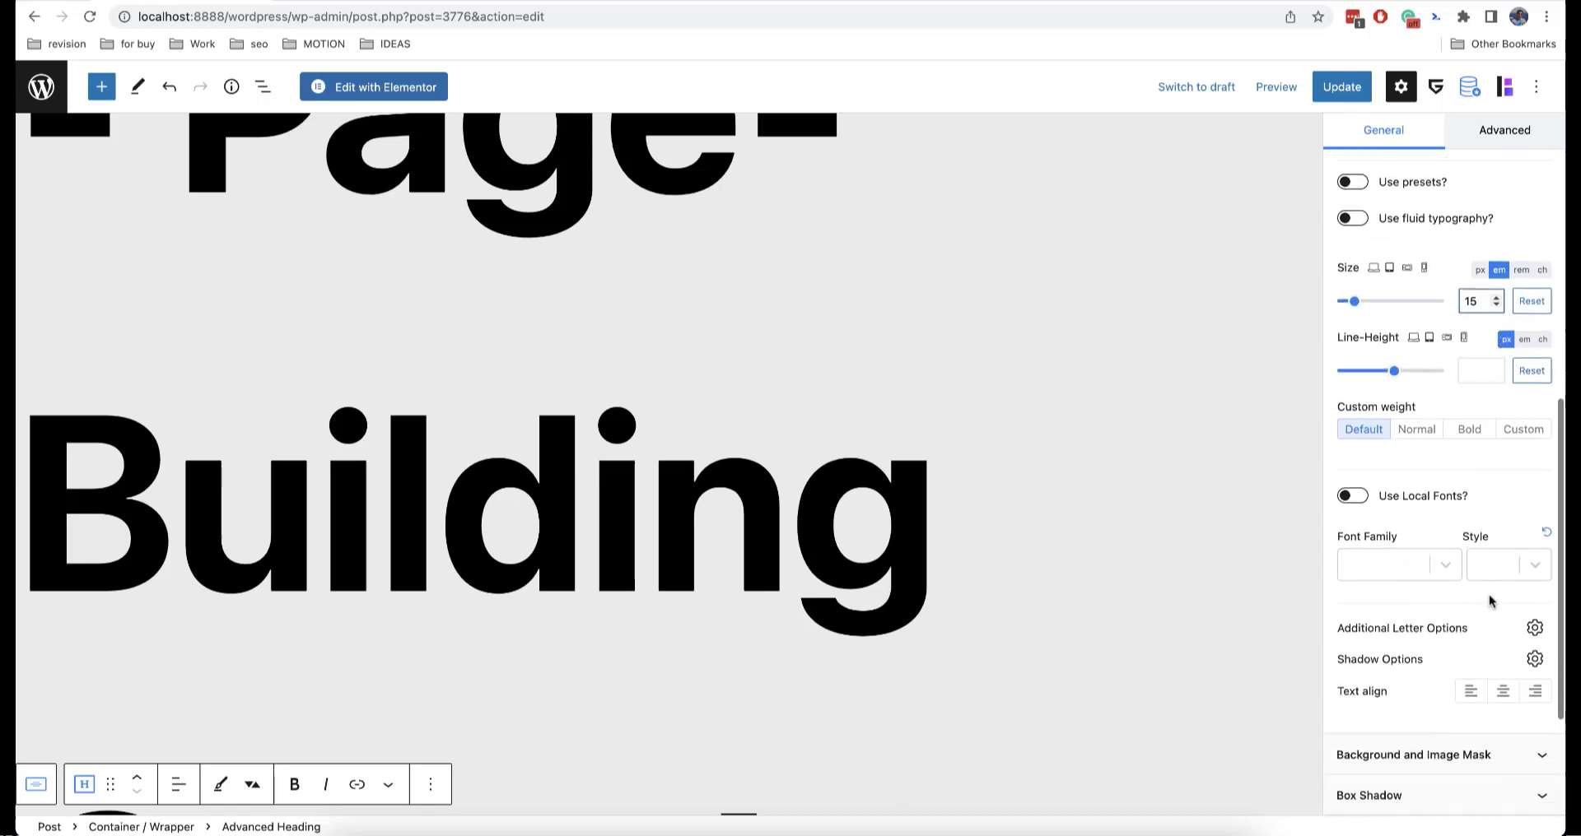
left_click(1534, 519)
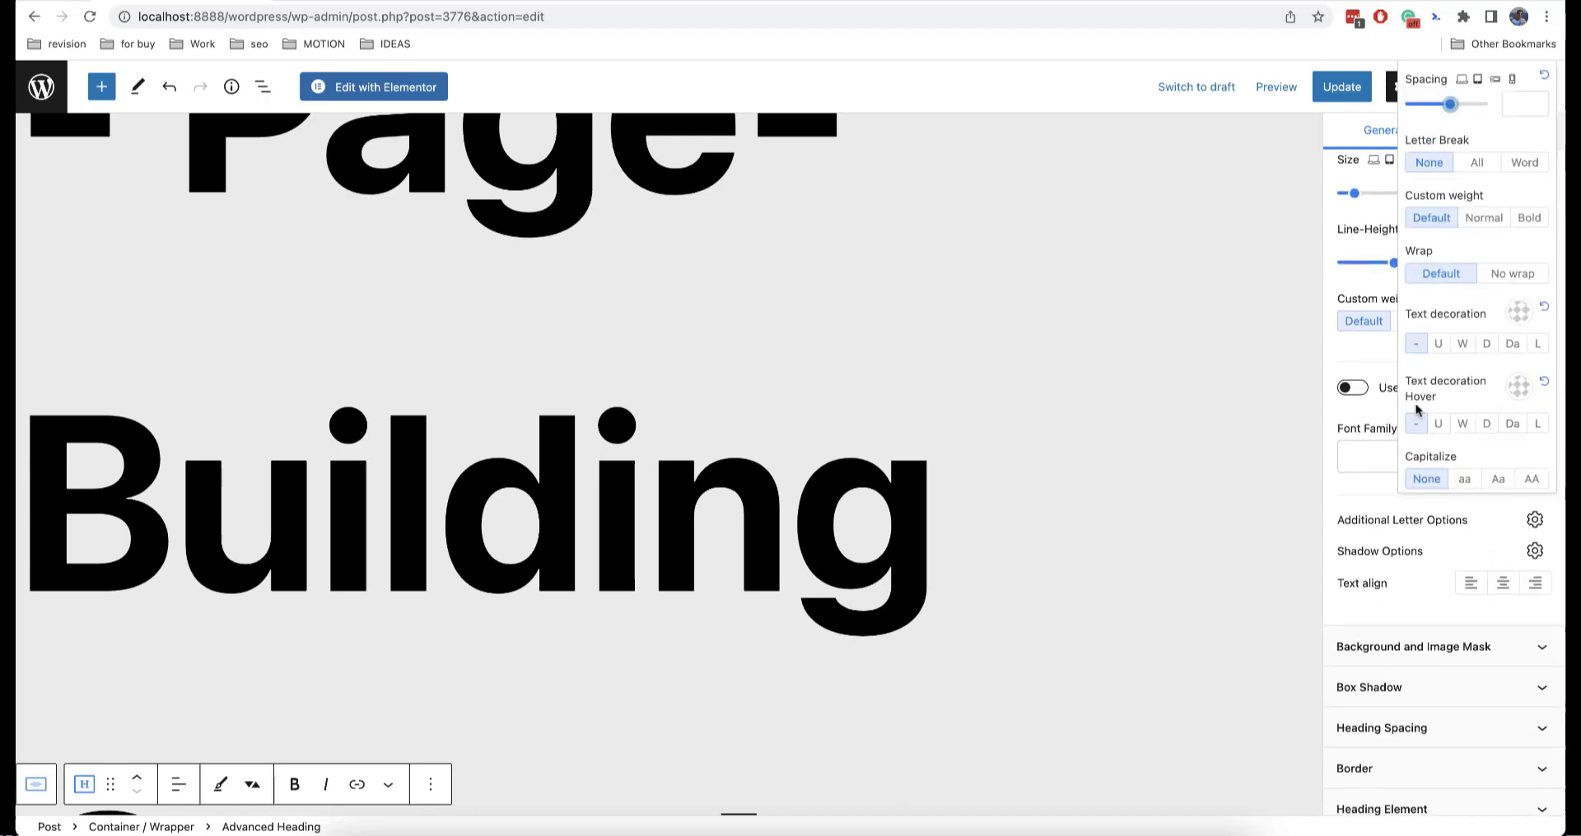
left_click(1504, 281)
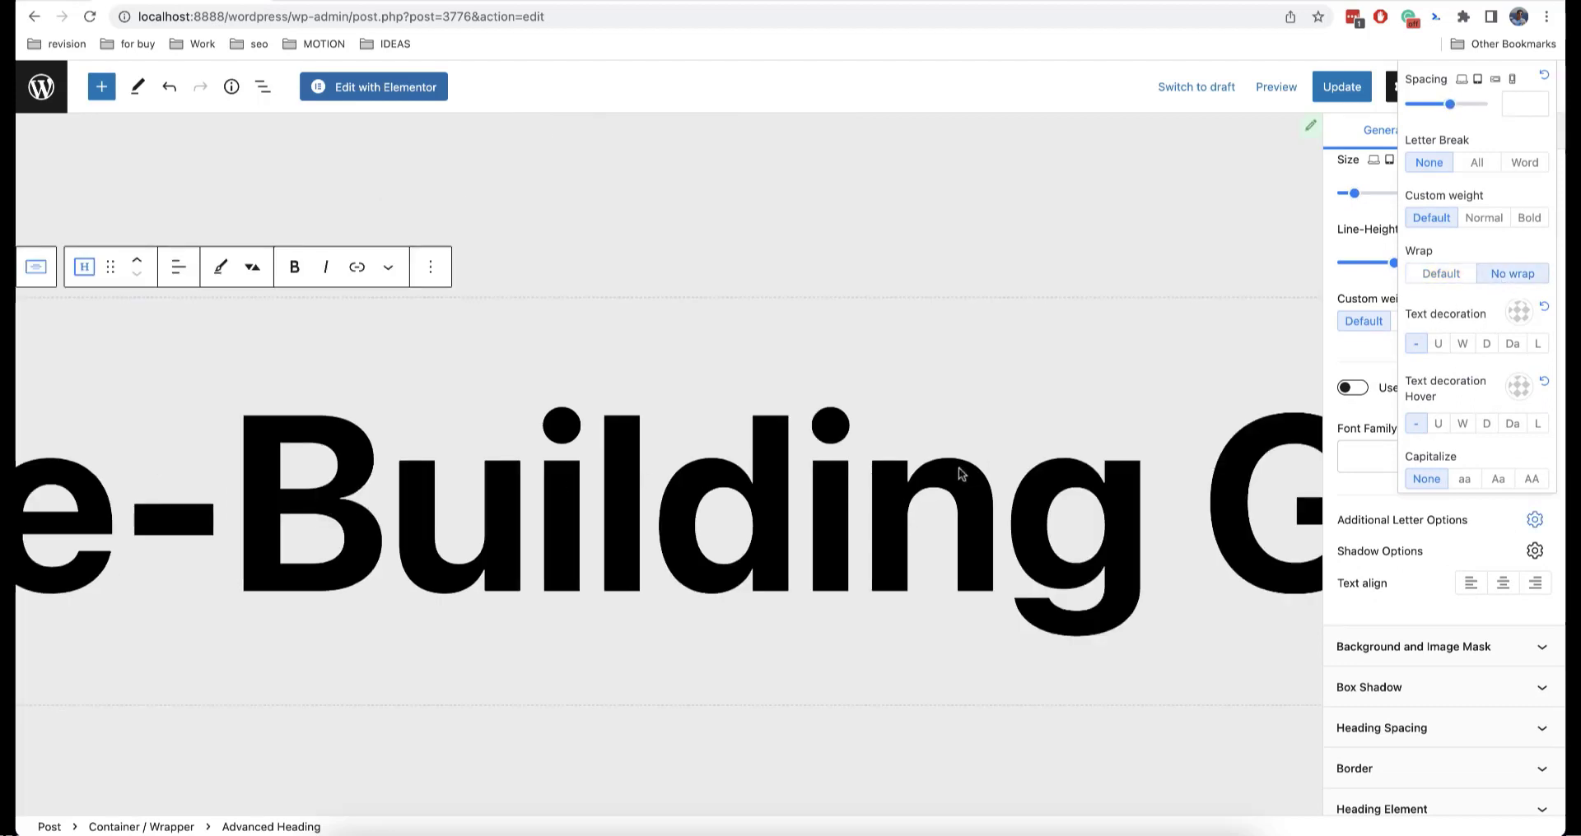
Step: Set the overflow of the Container / Wrapper holding the oversized heading to Hidden and update the post
scroll(959, 471, "right", 15)
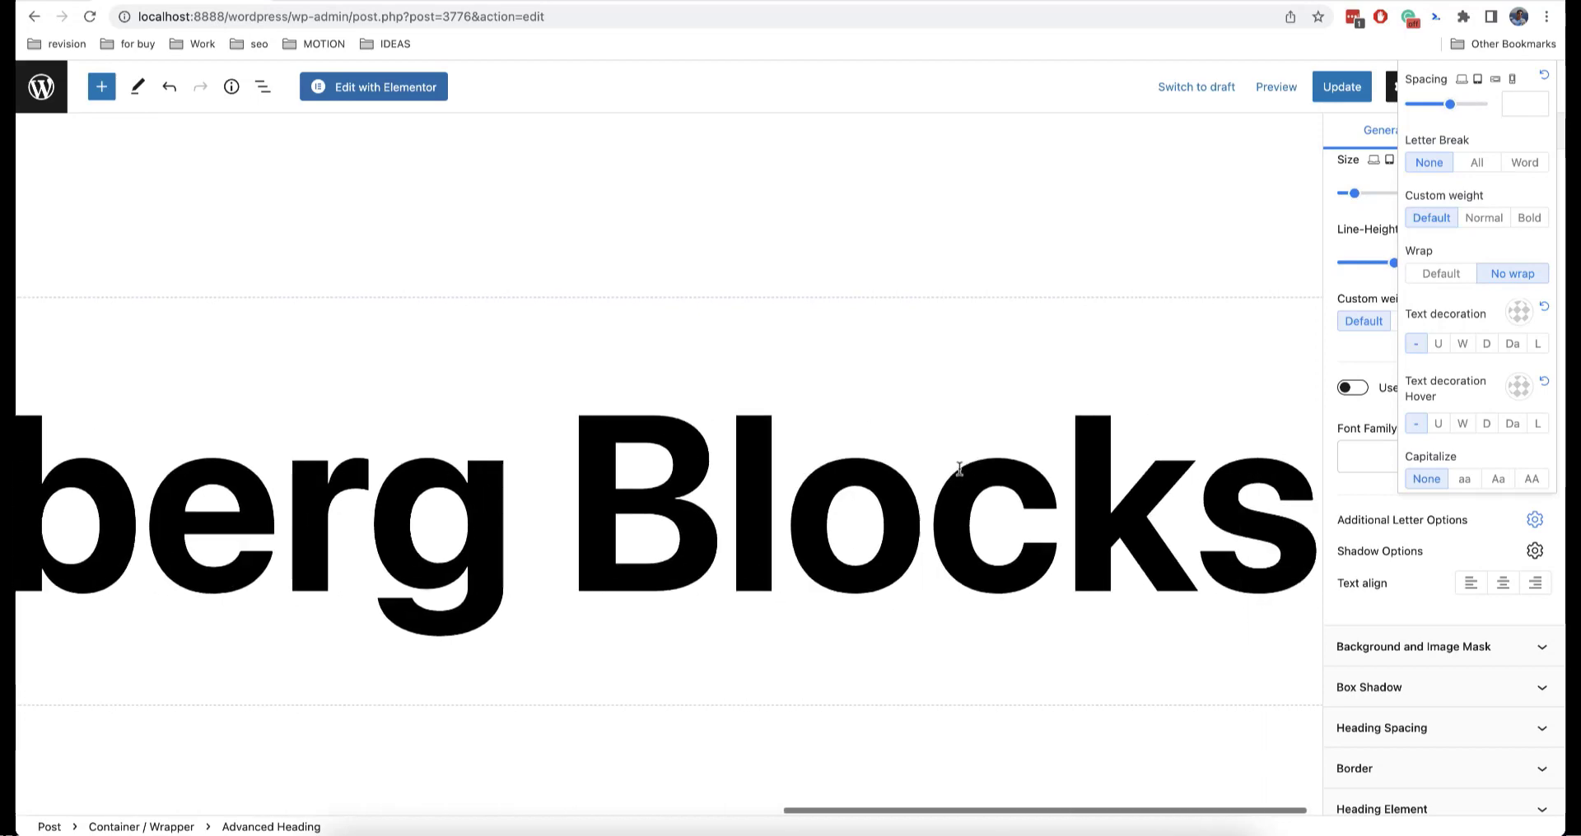
scroll(959, 469, "left", 12)
scroll(958, 473, "right", 4)
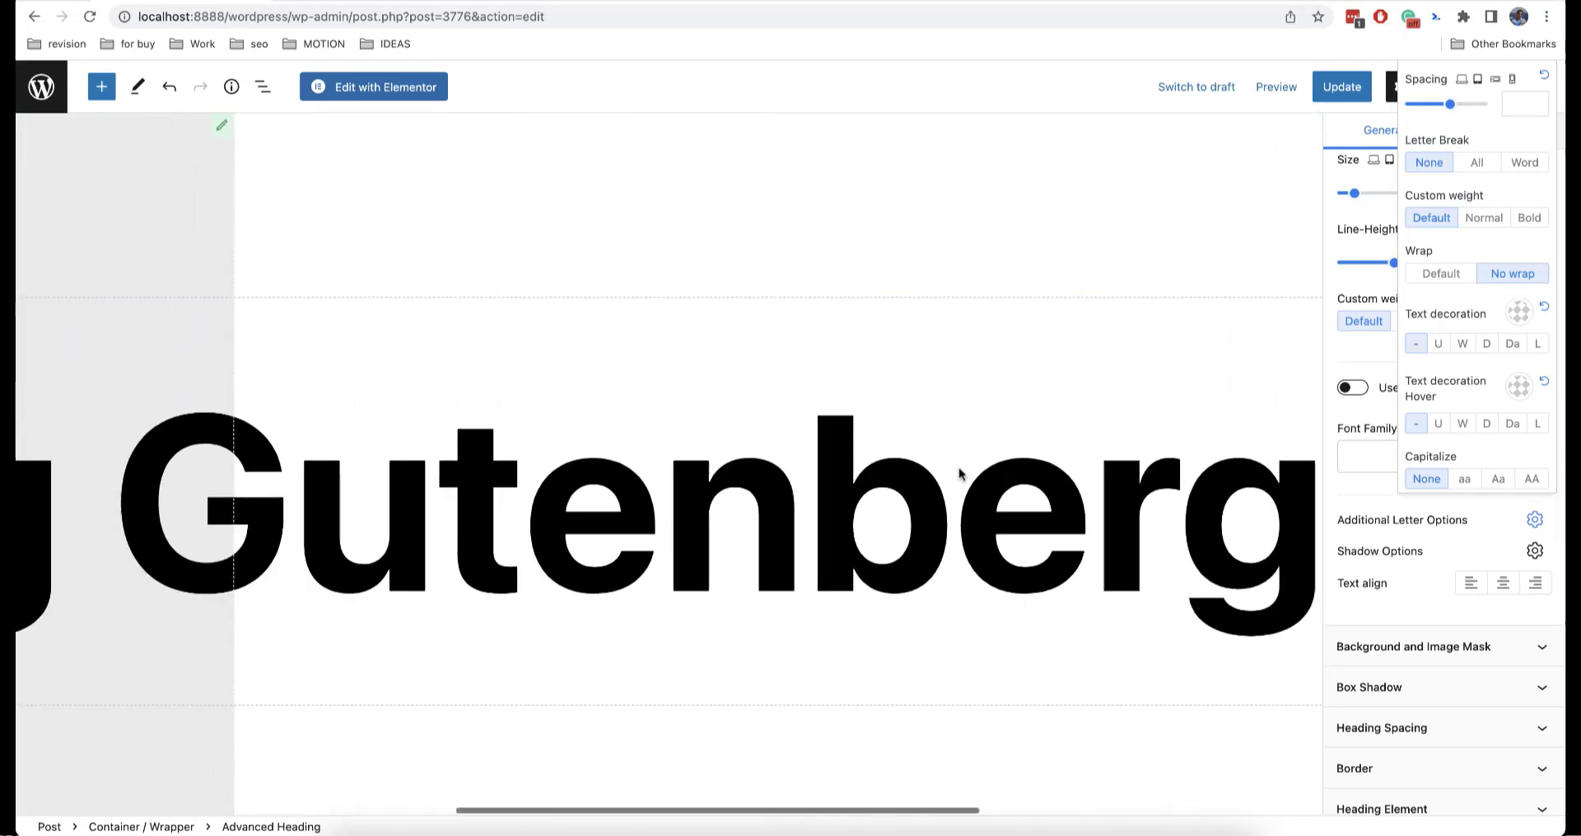
scroll(959, 473, "right", 8)
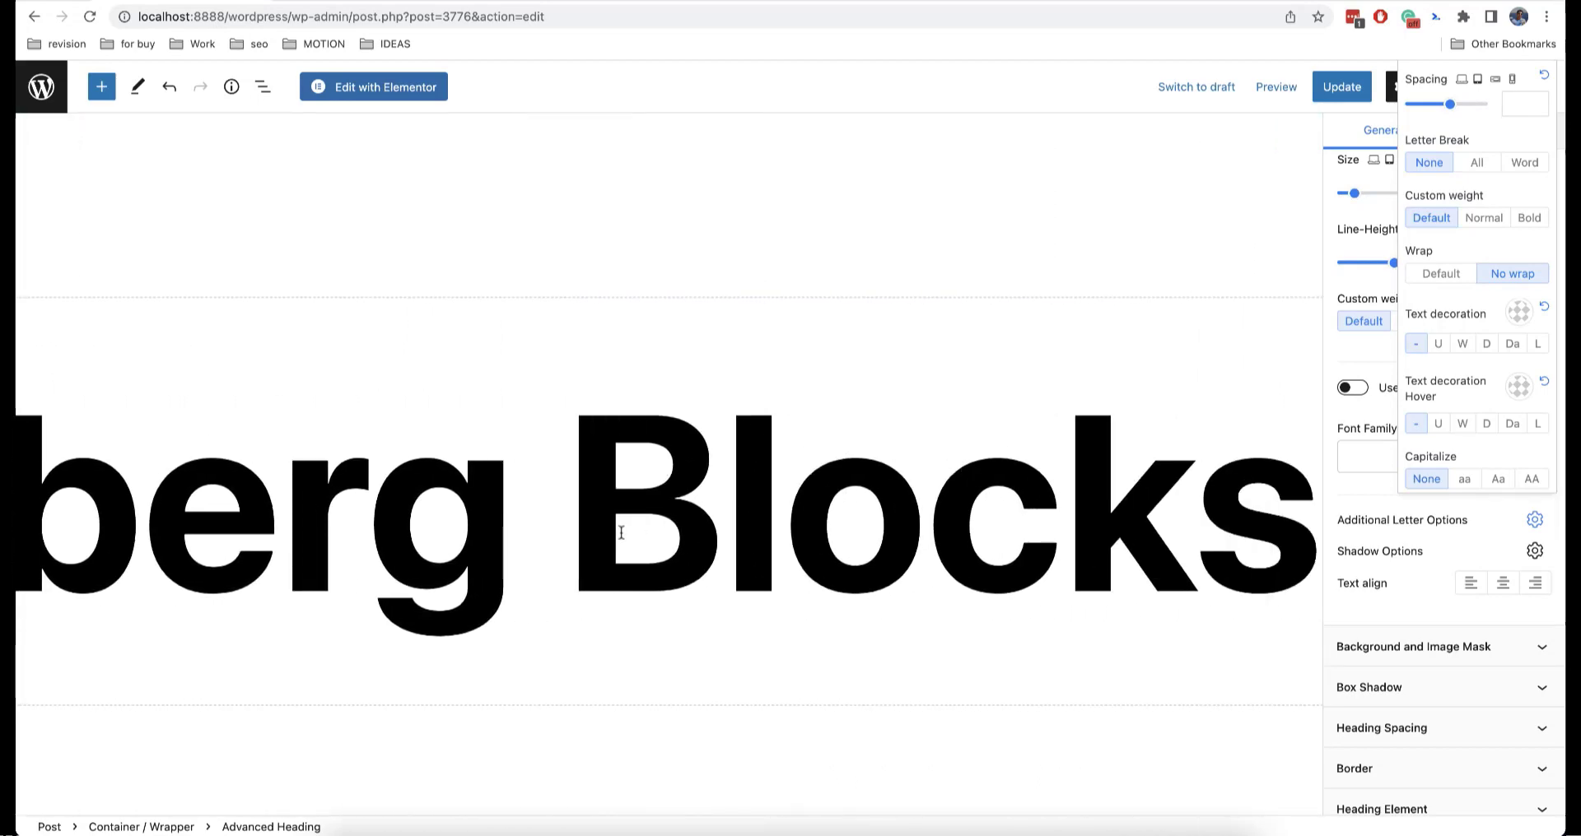
scroll(622, 533, "left", 10)
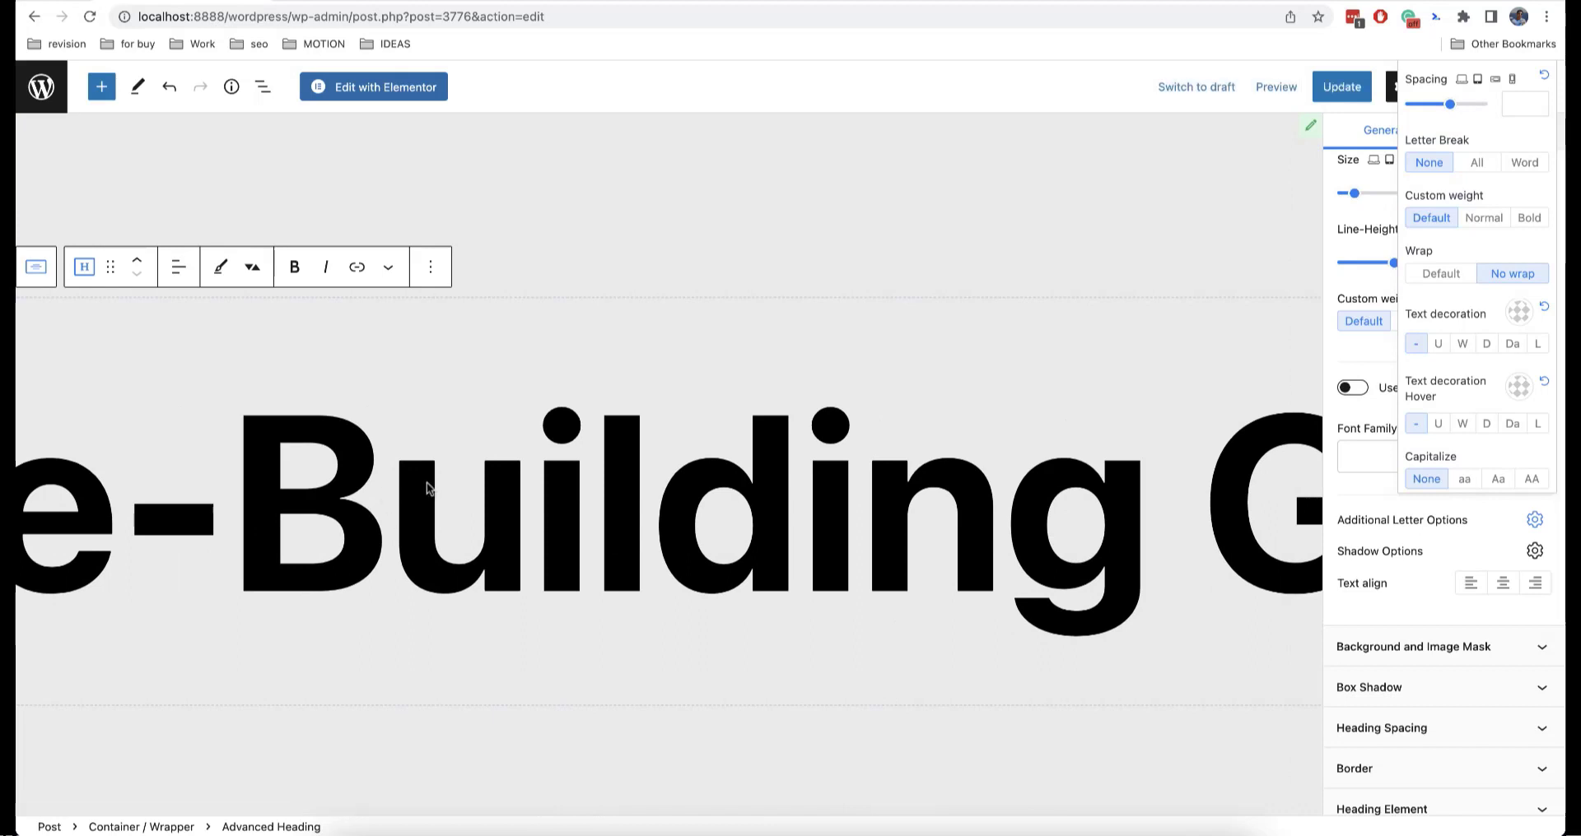
left_click(35, 265)
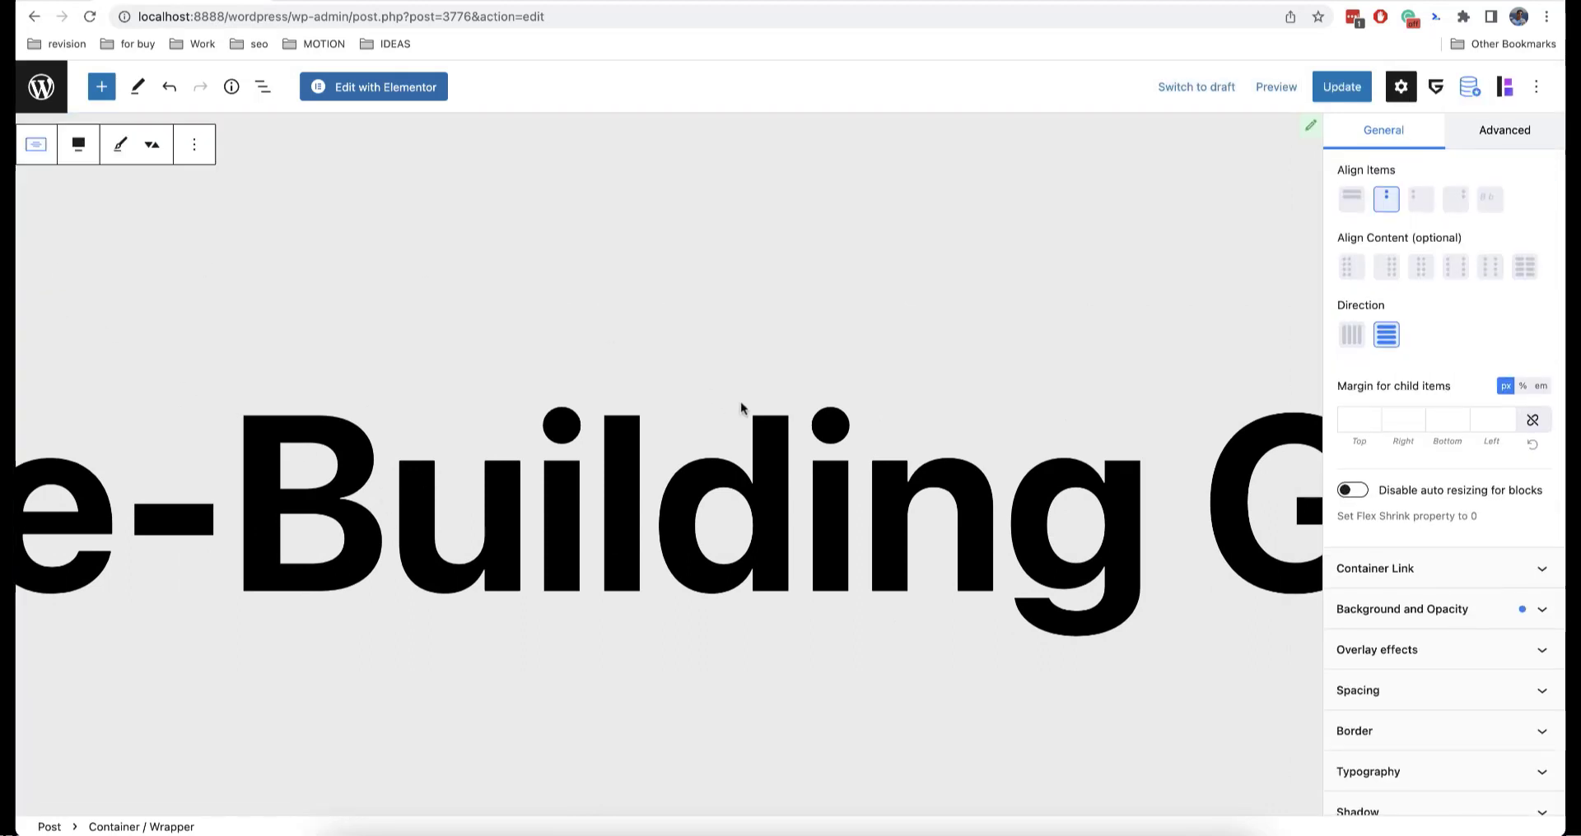
left_click(1432, 689)
scroll(1425, 691, "down", 5)
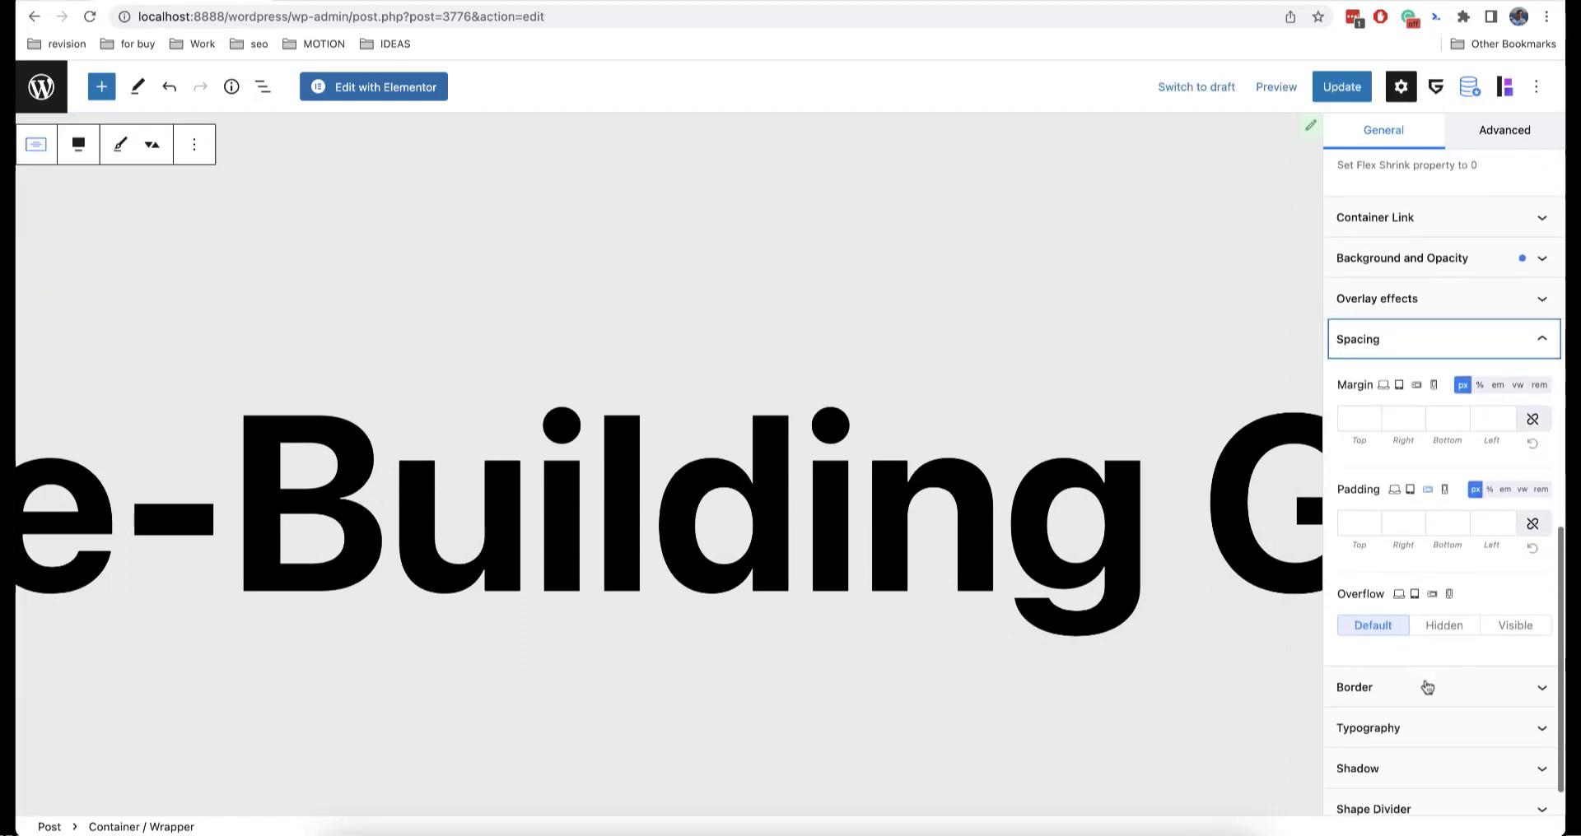
left_click(1440, 596)
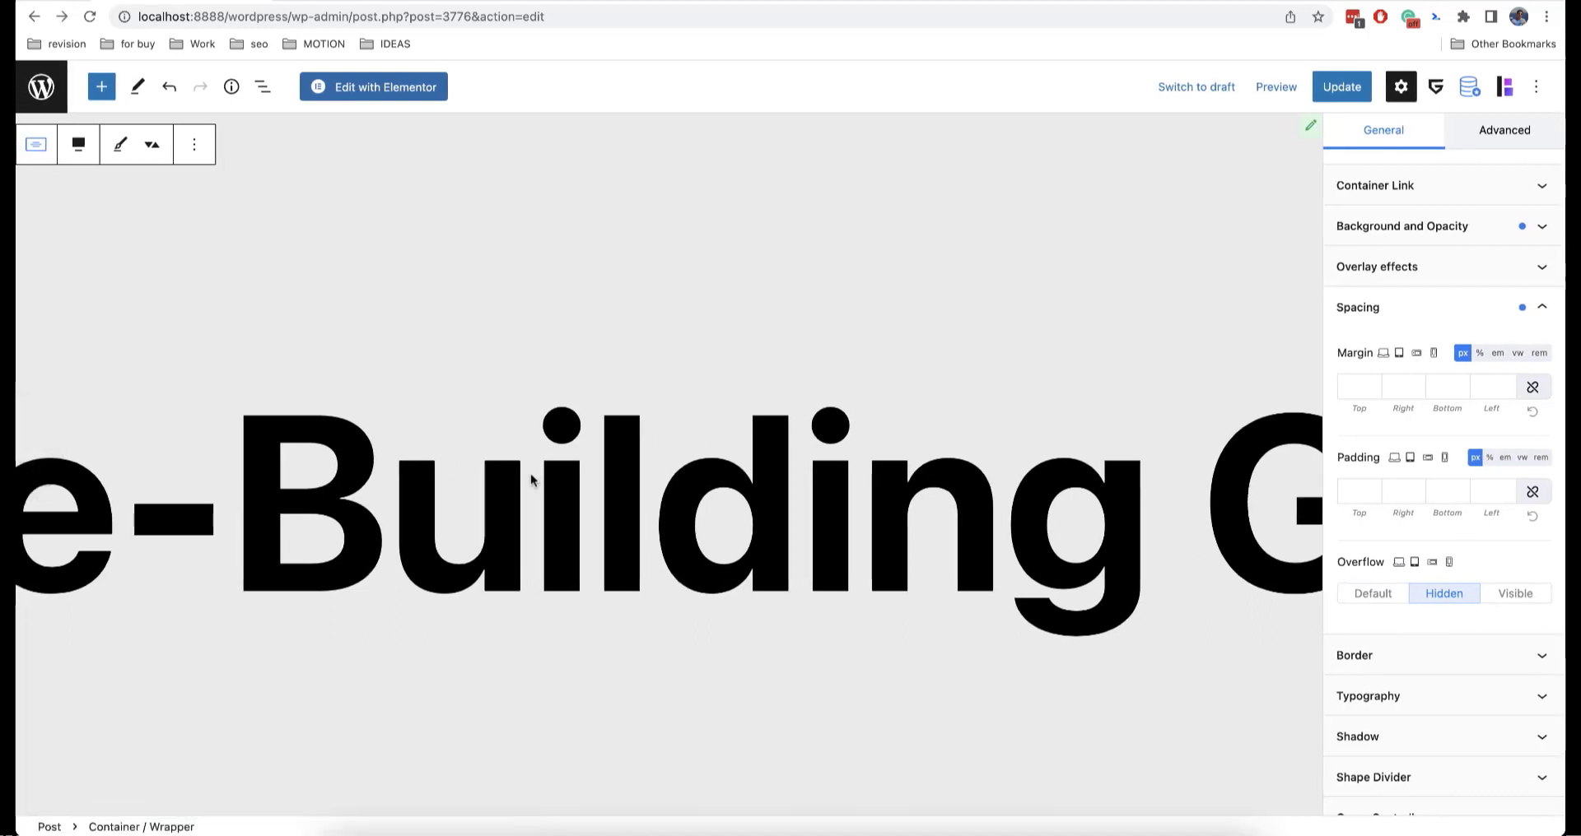
left_click(1340, 86)
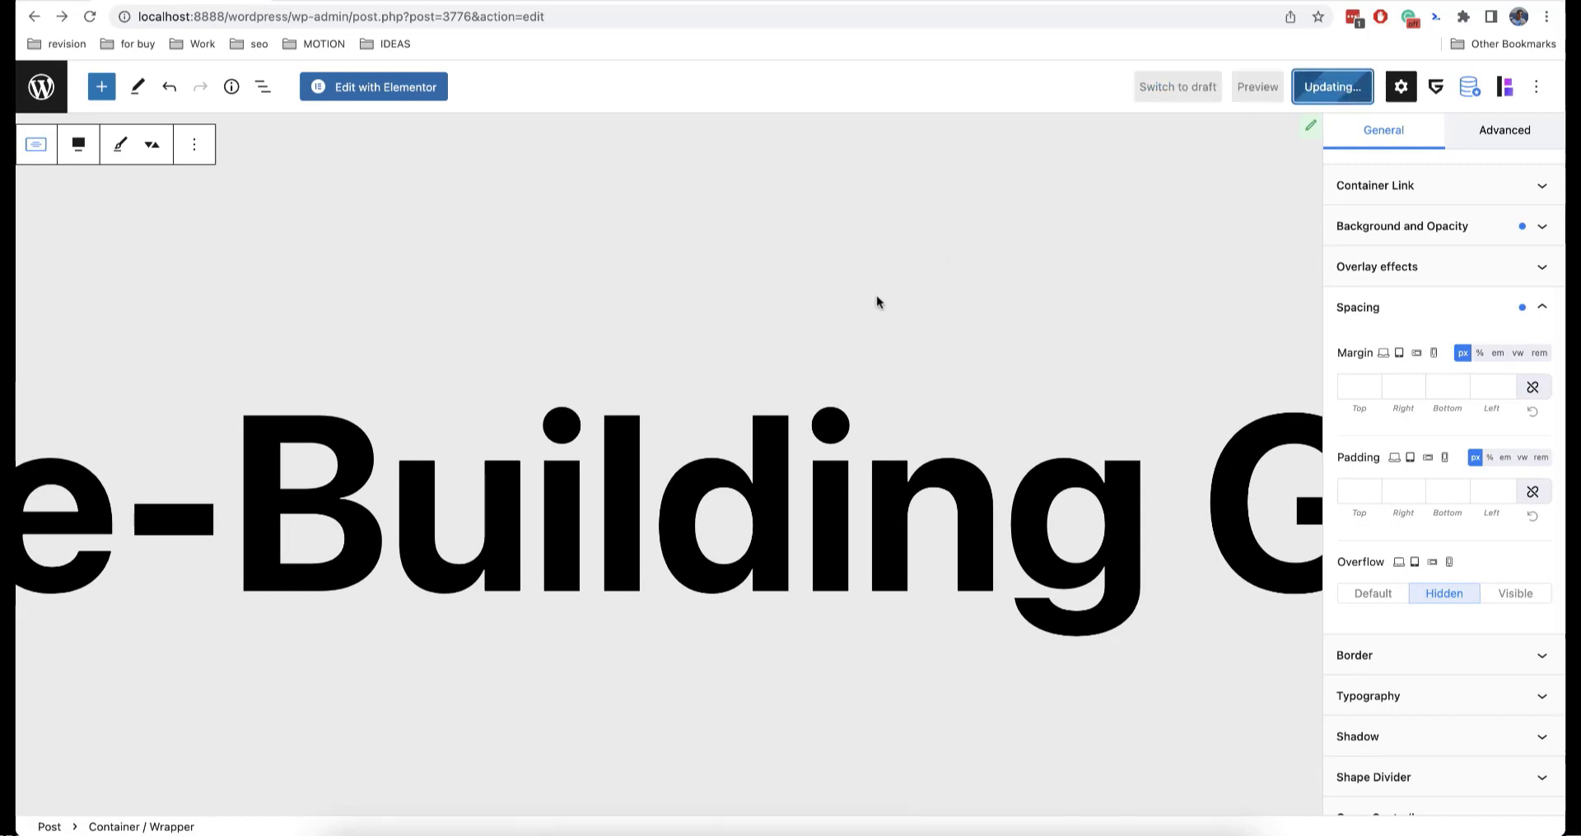
Step: Select the Advanced Heading inside the wrapper and transform it into an Animation Container around the heading
left_click(312, 492)
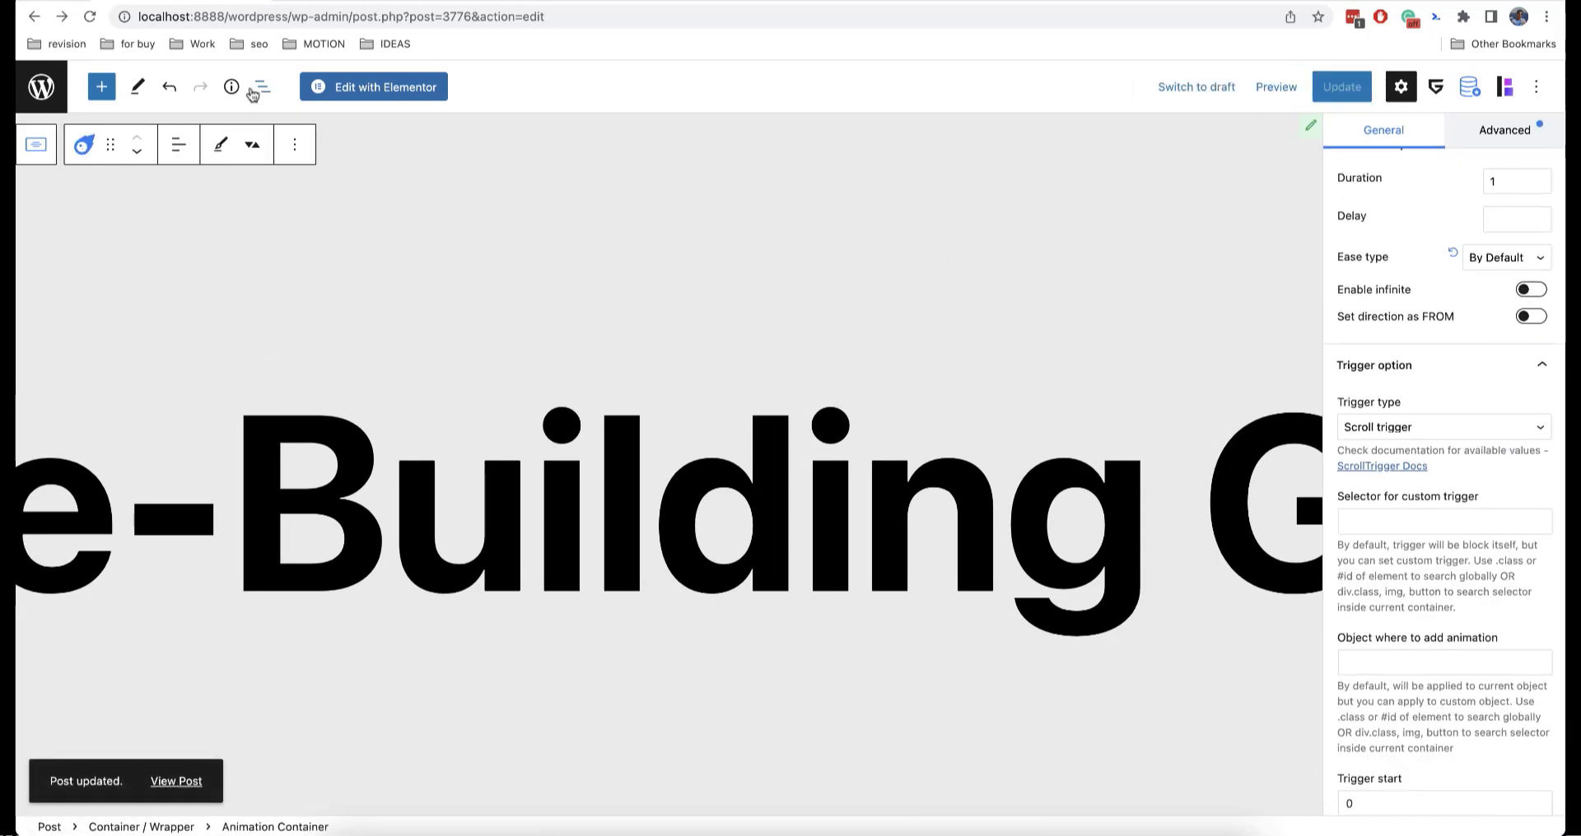
left_click(255, 89)
left_click(143, 239)
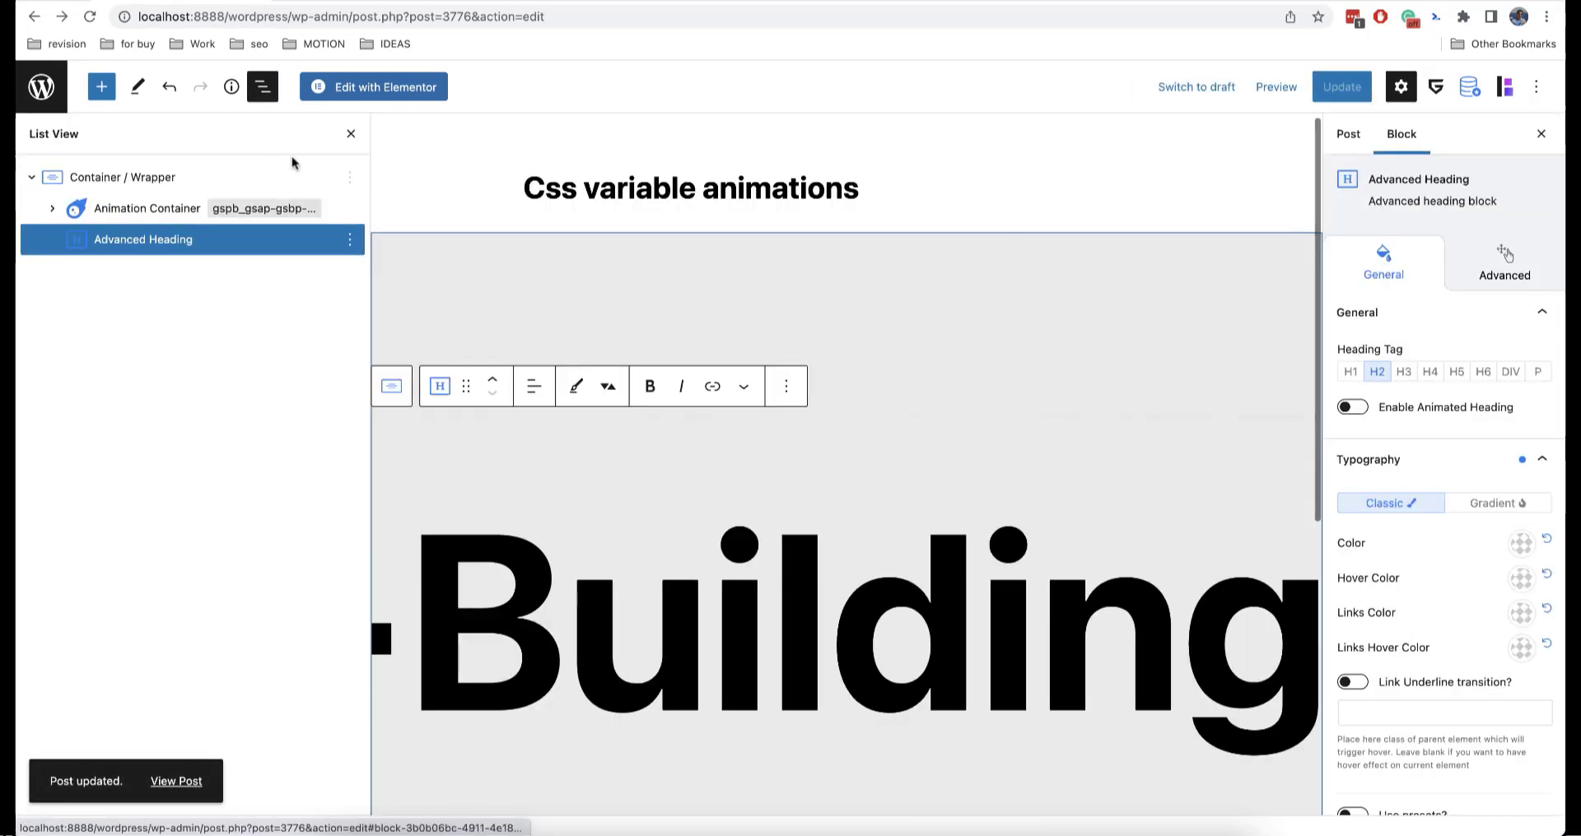
left_click(350, 133)
left_click(84, 386)
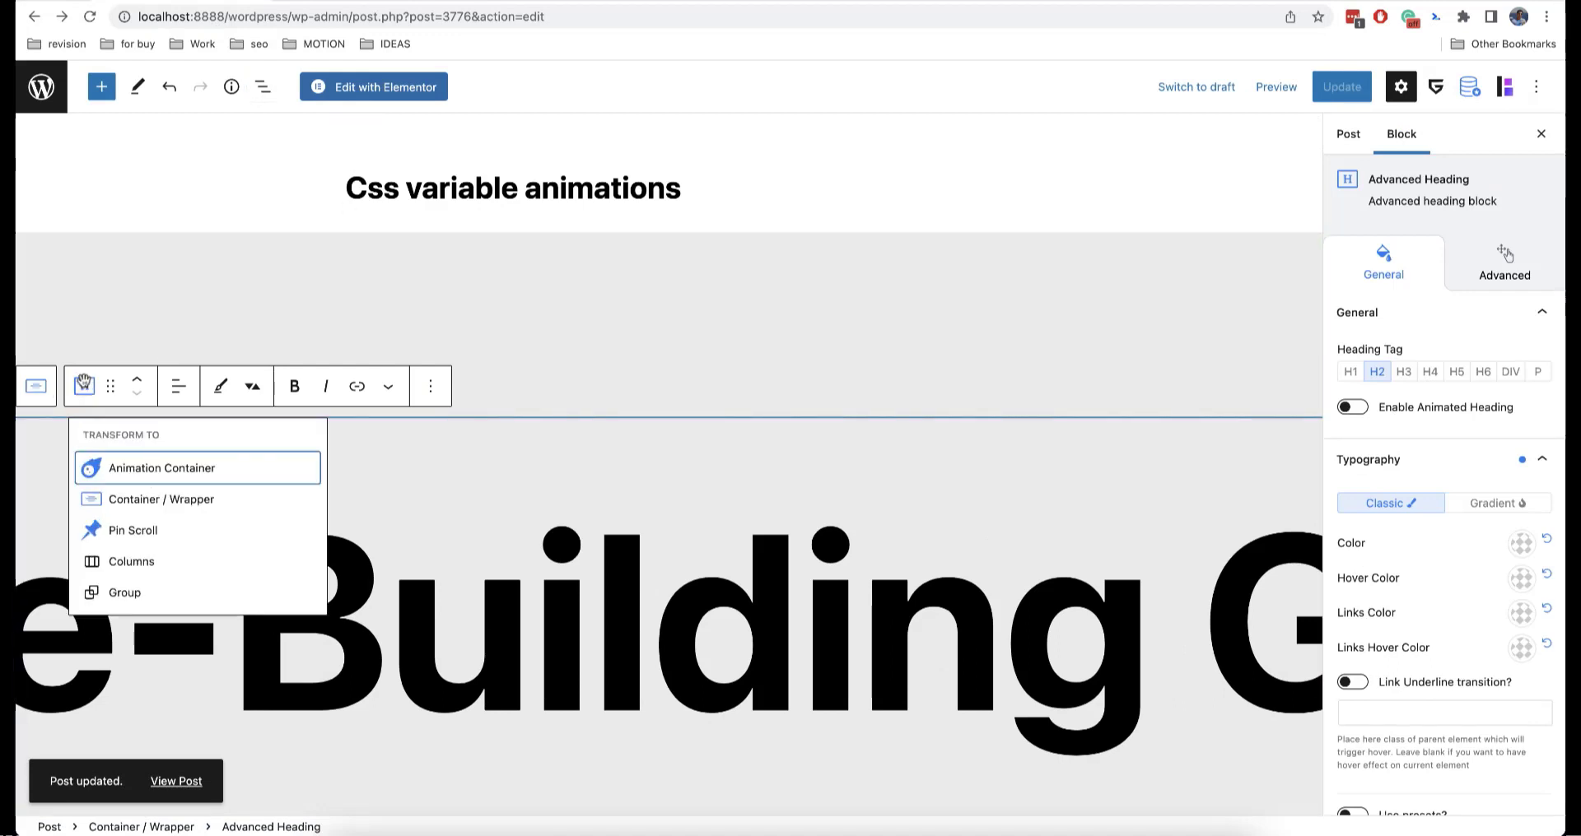
left_click(160, 468)
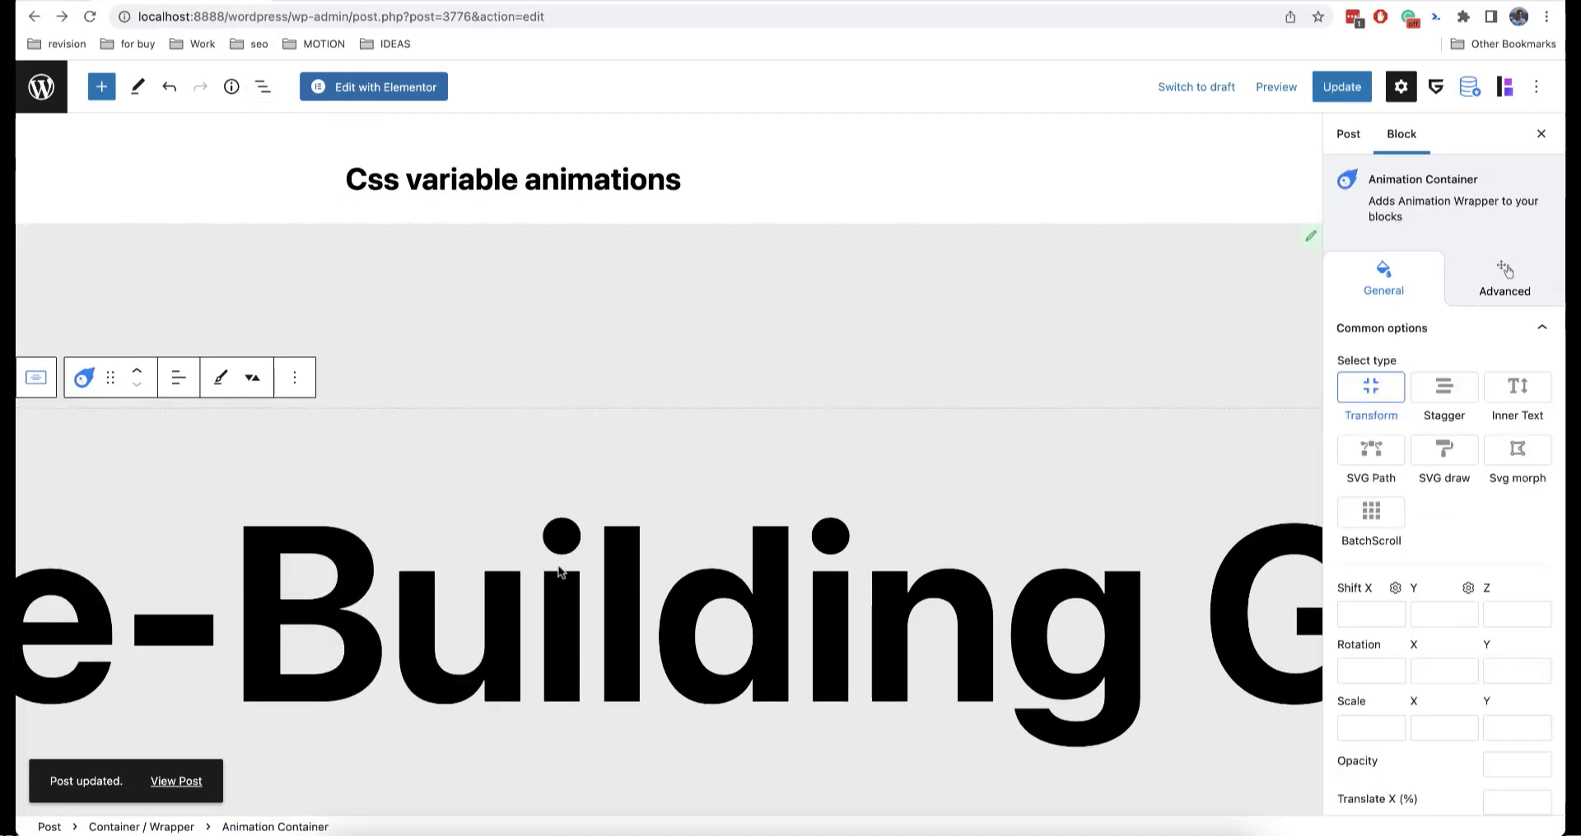
Step: Set Shift X to 1500 for the transform animation of the heading's Animation Container
scroll(1375, 554, "down", 4)
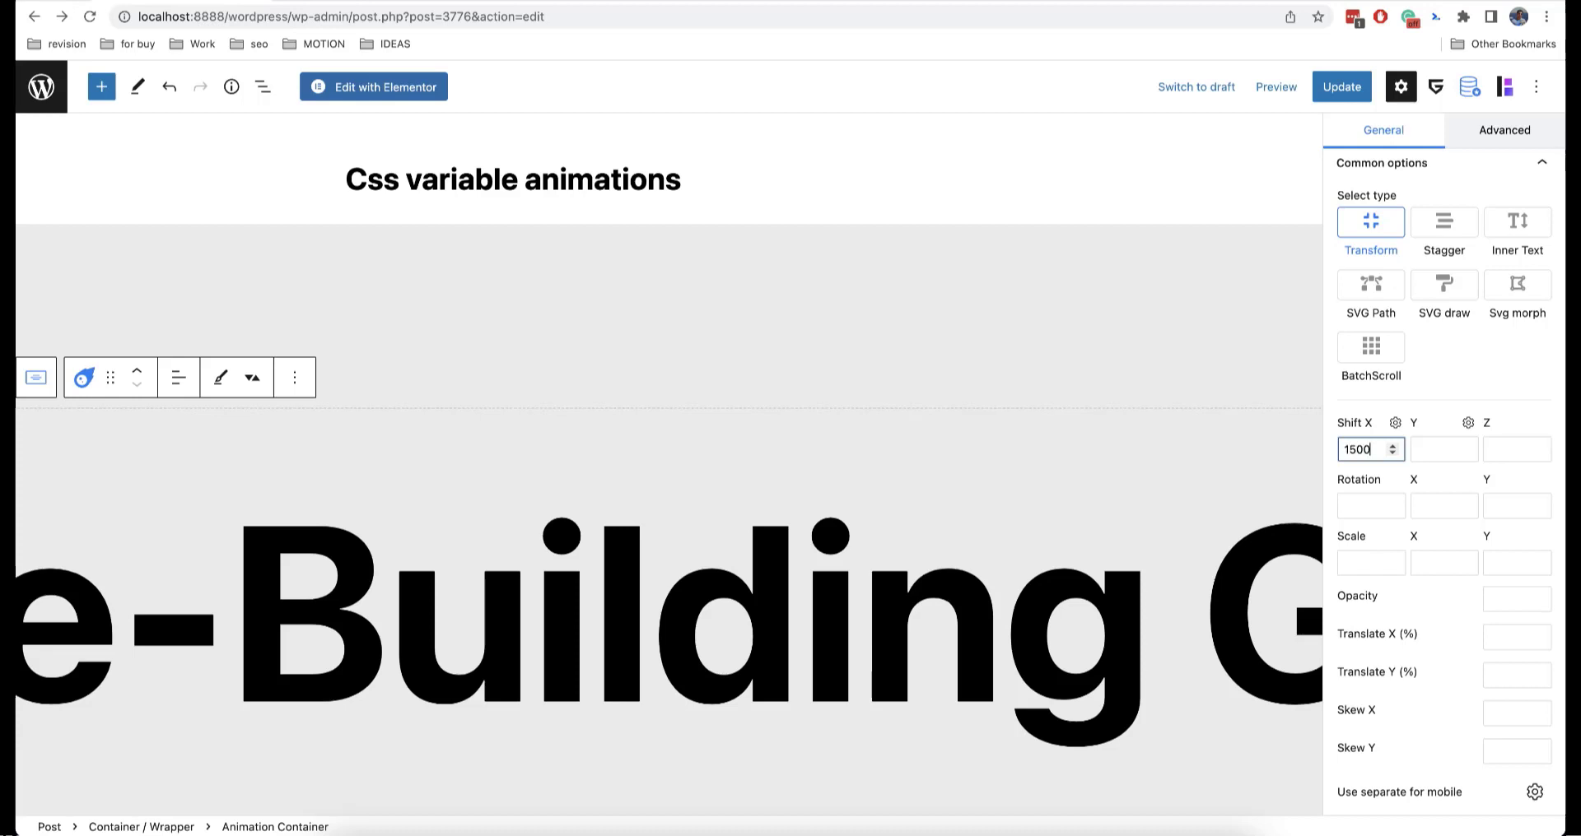
scroll(1390, 505, "down", 10)
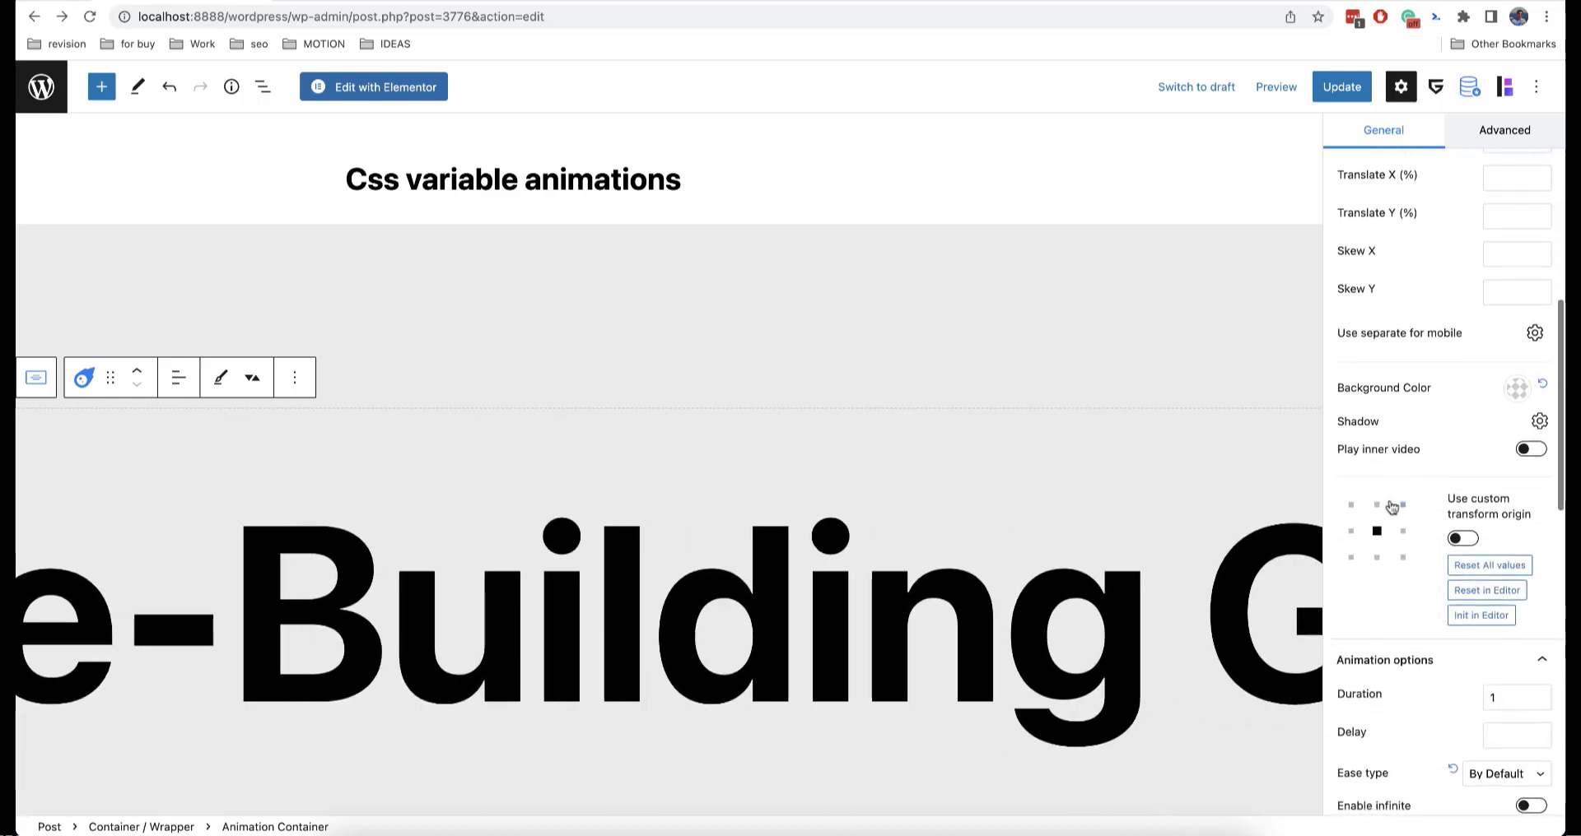
left_click(1530, 580)
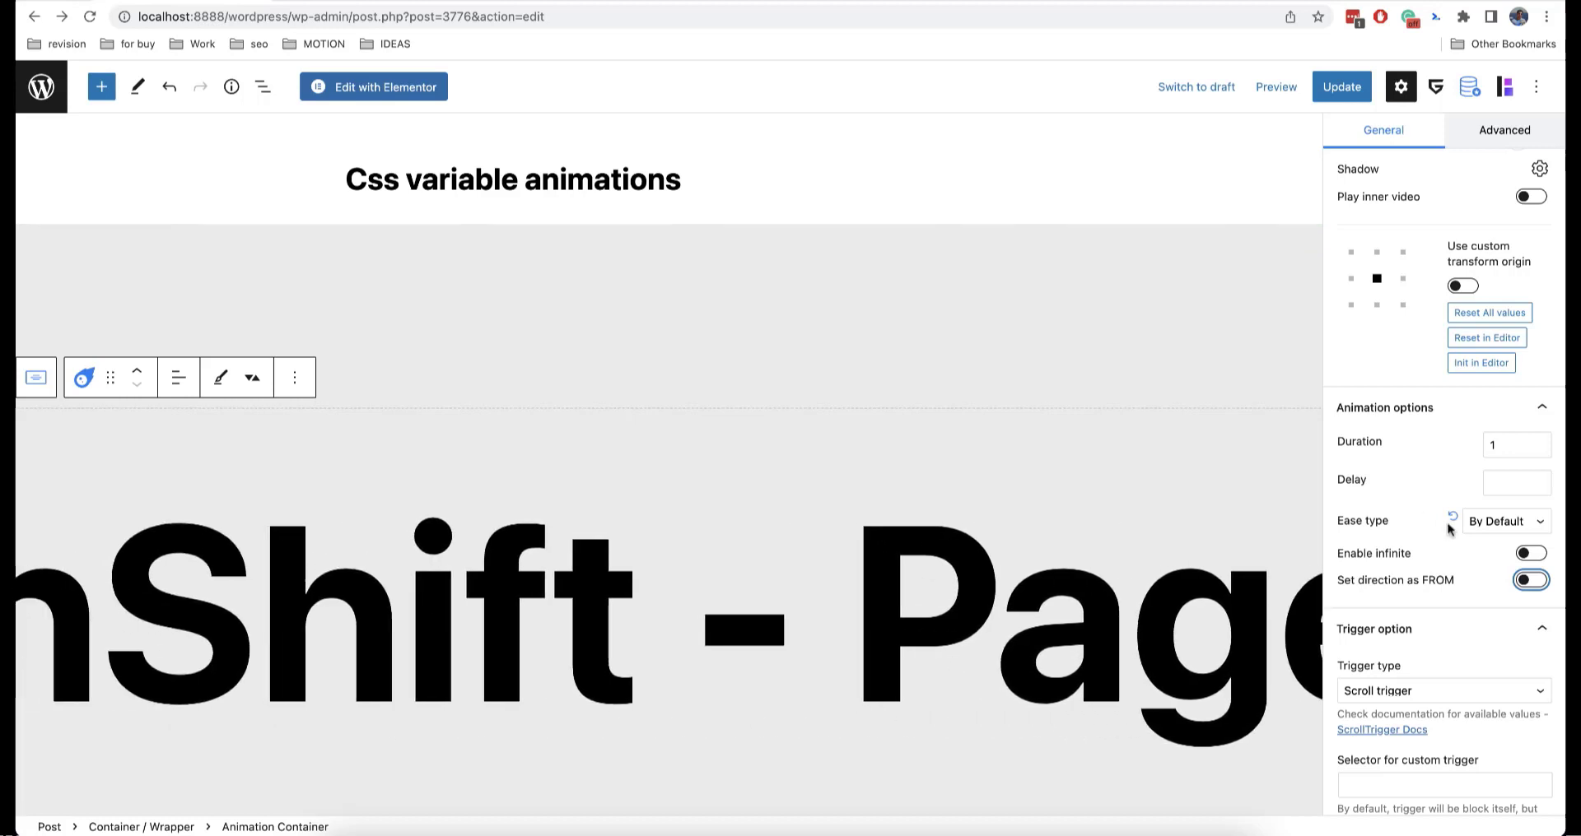
Step: Configure the heading's scroll trigger with trigger start 0, trigger end +=600 and Interpolate animation by Scroll 1
scroll(1451, 526, "down", 5)
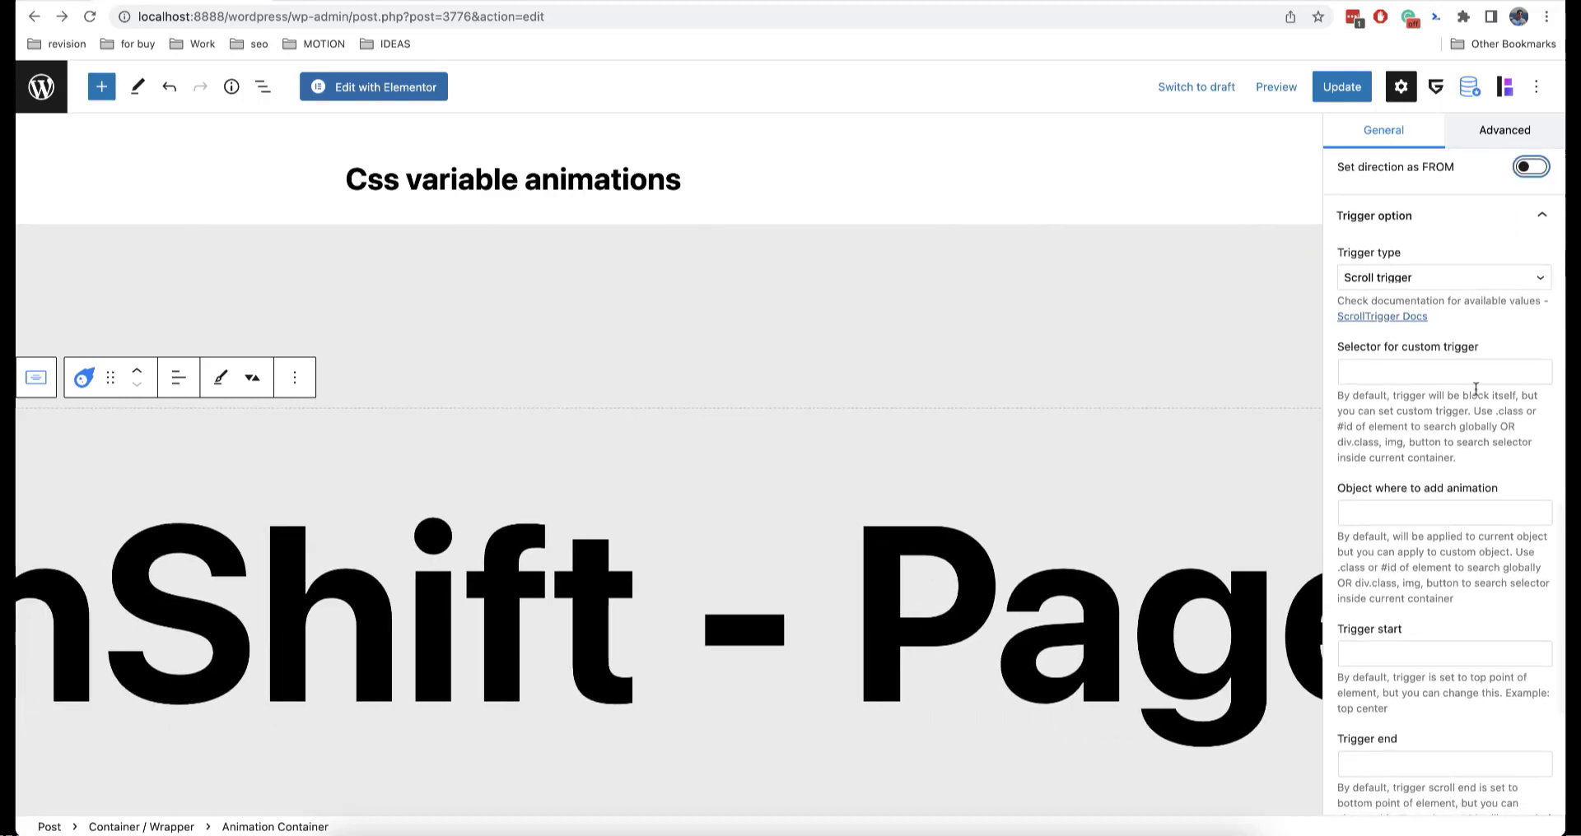
scroll(1453, 380, "down", 3)
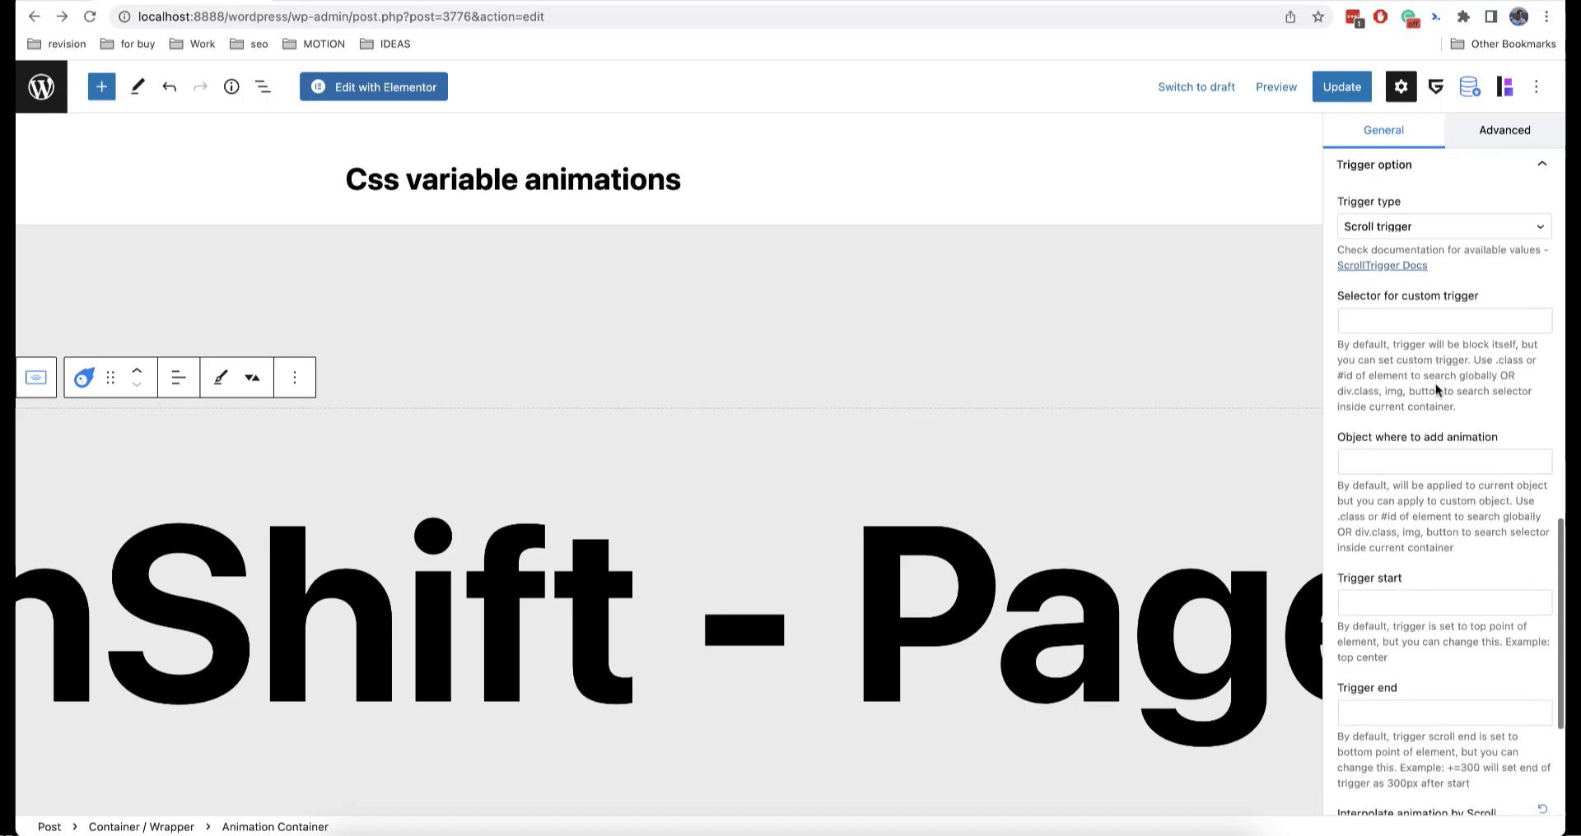
left_click(1392, 512)
scroll(1453, 395, "down", 2)
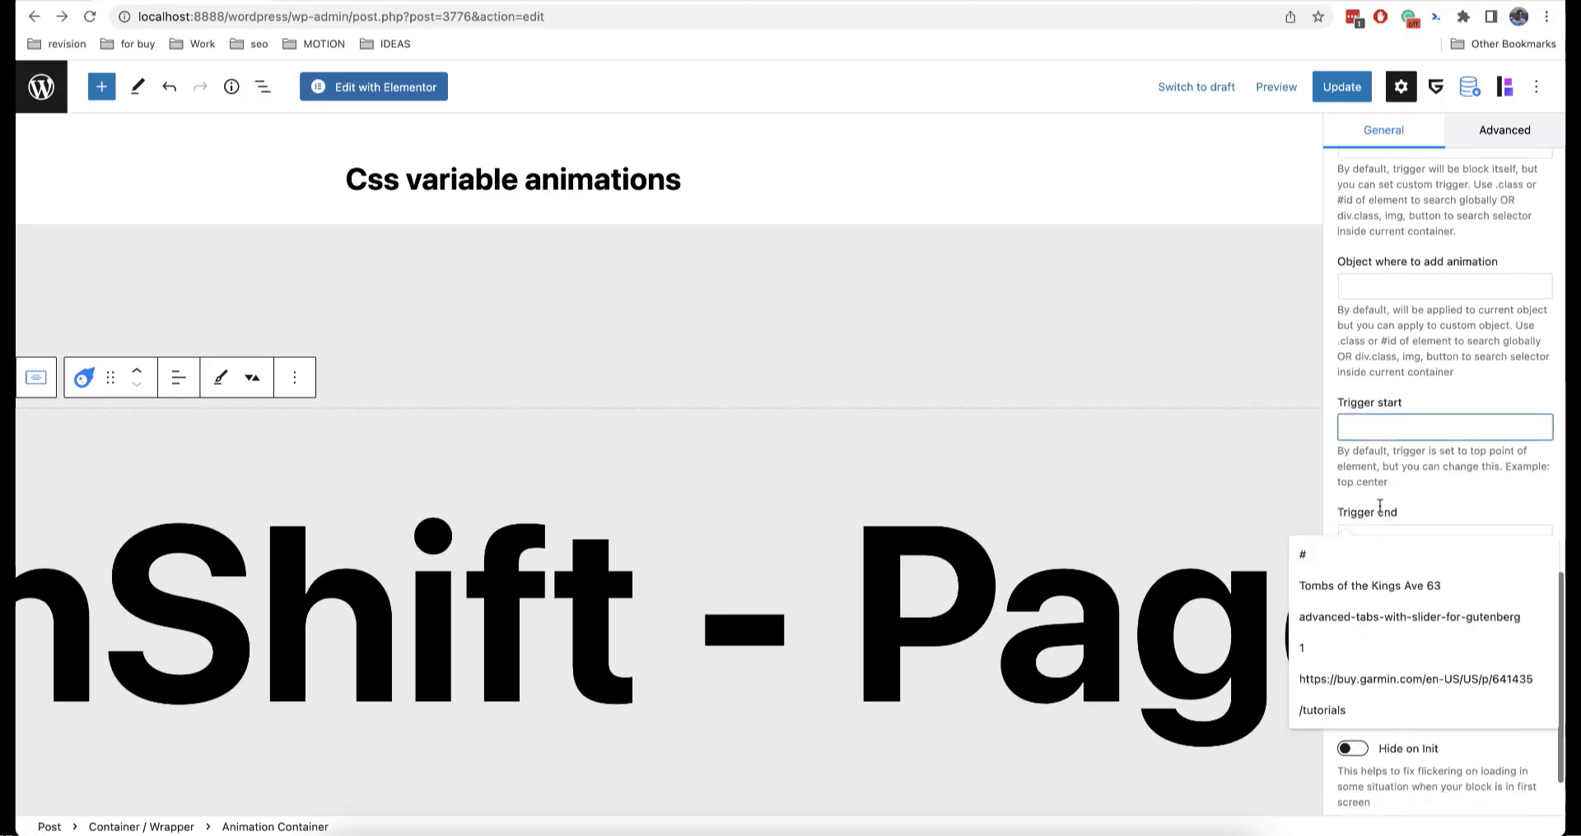
left_click(1426, 403)
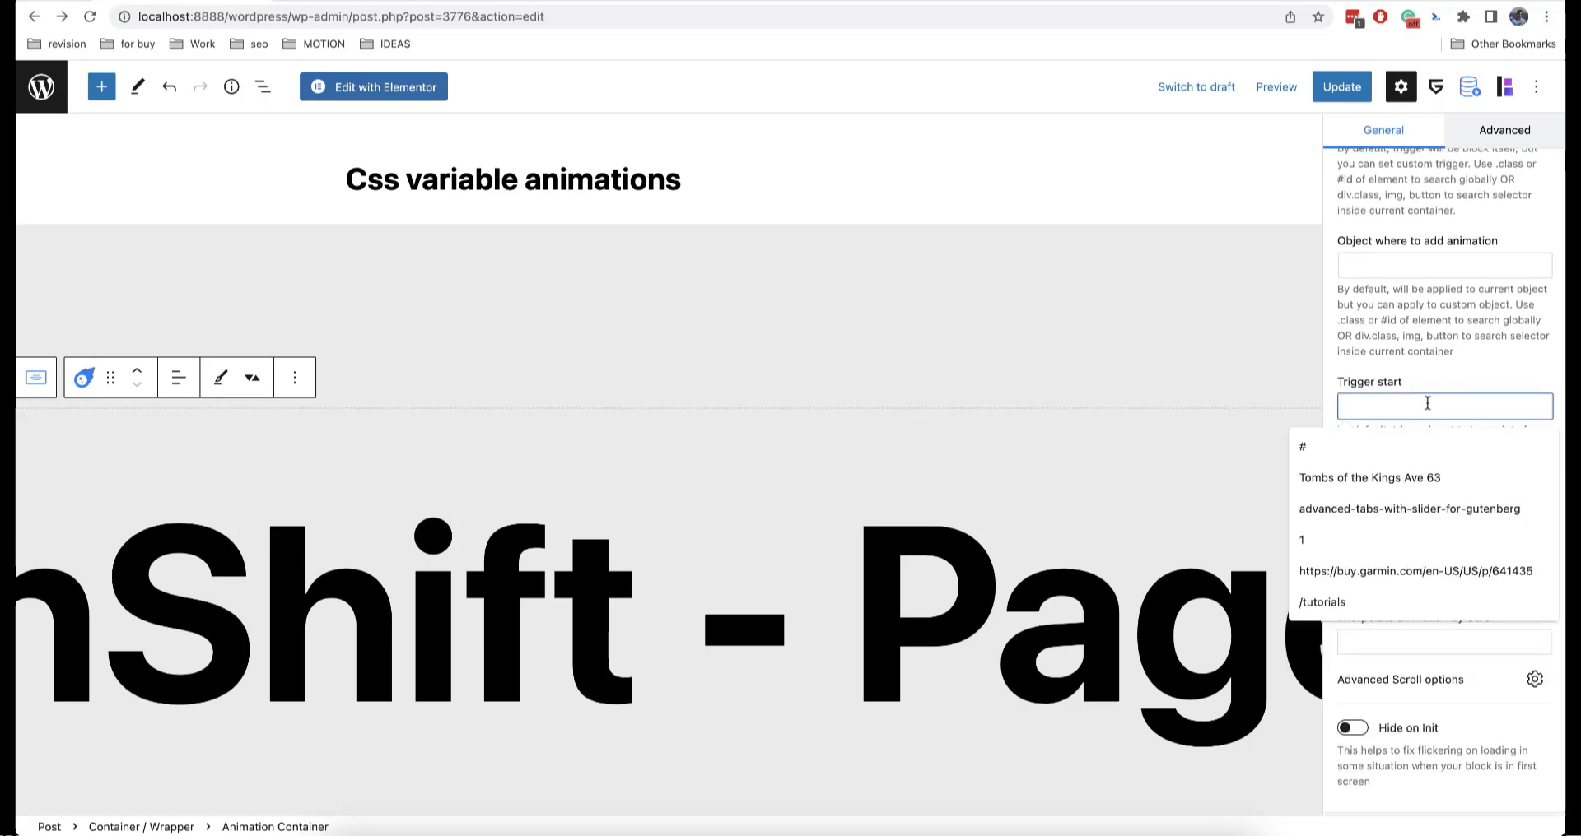
type("0")
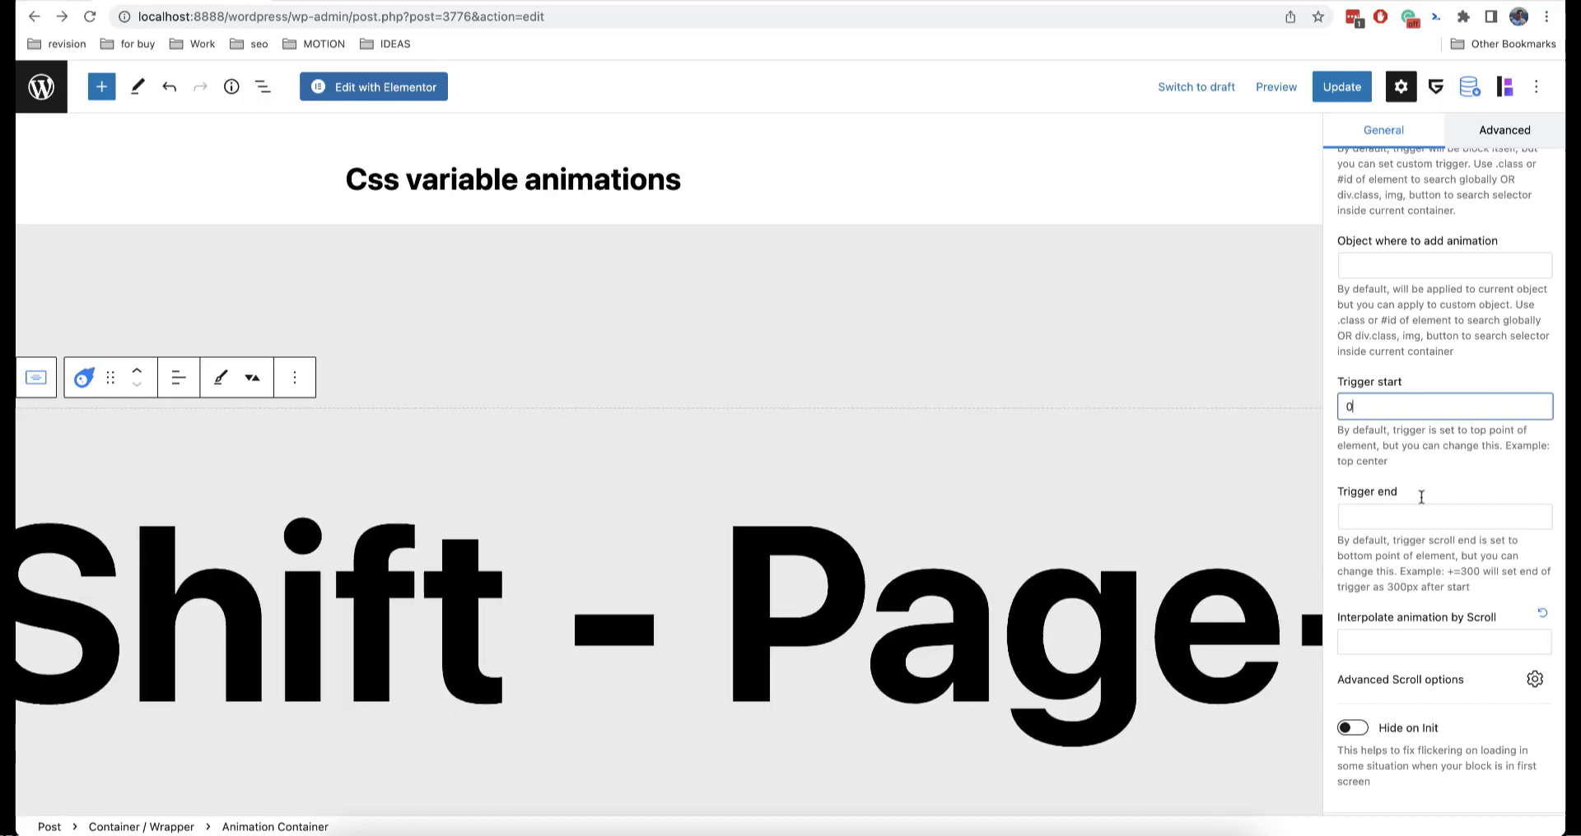
left_click(1407, 517)
type("+=")
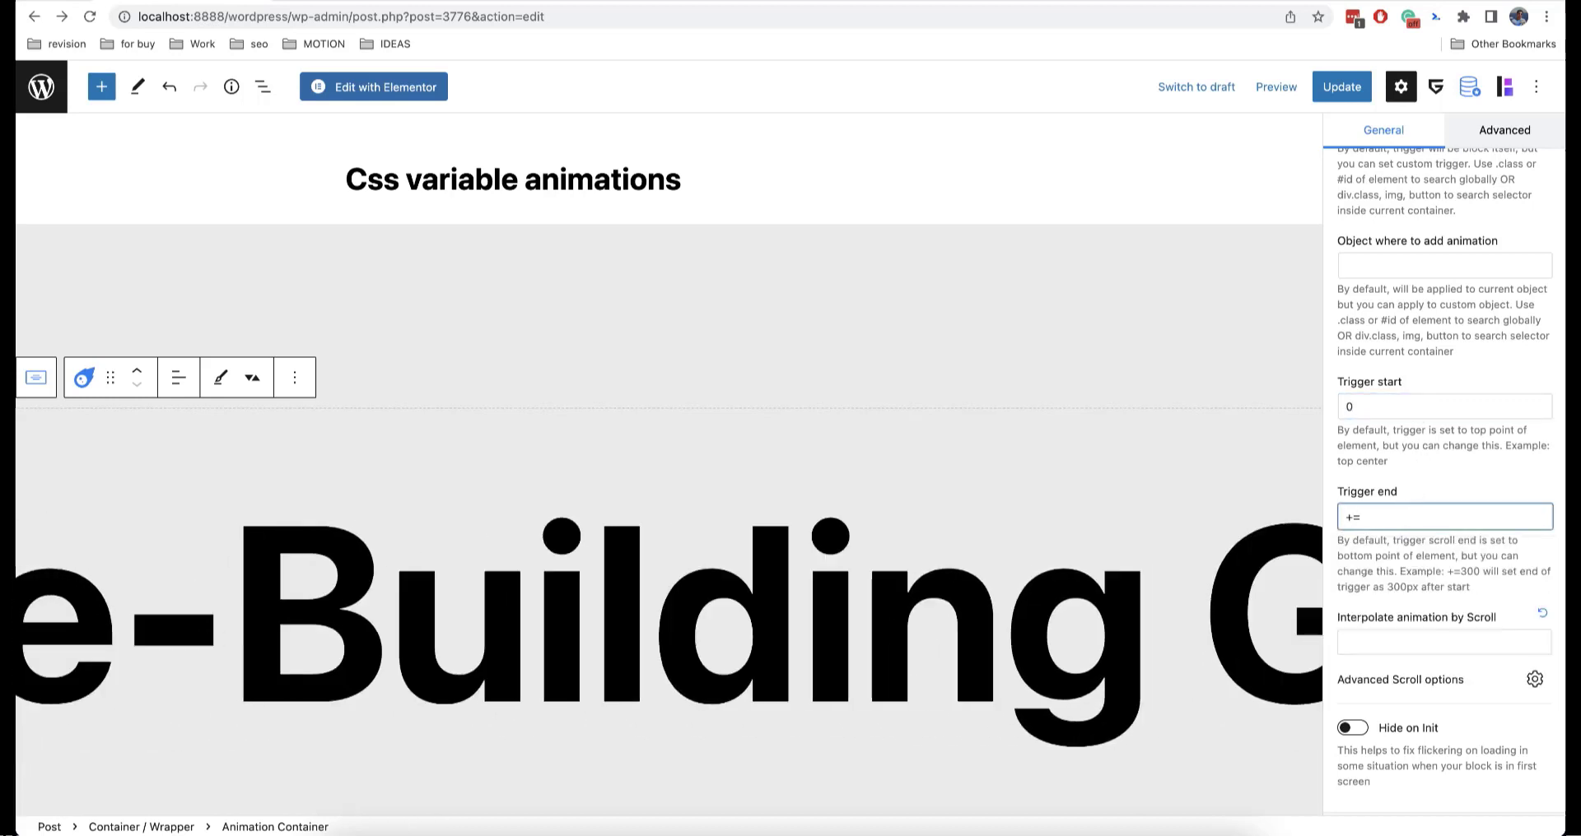
type("600")
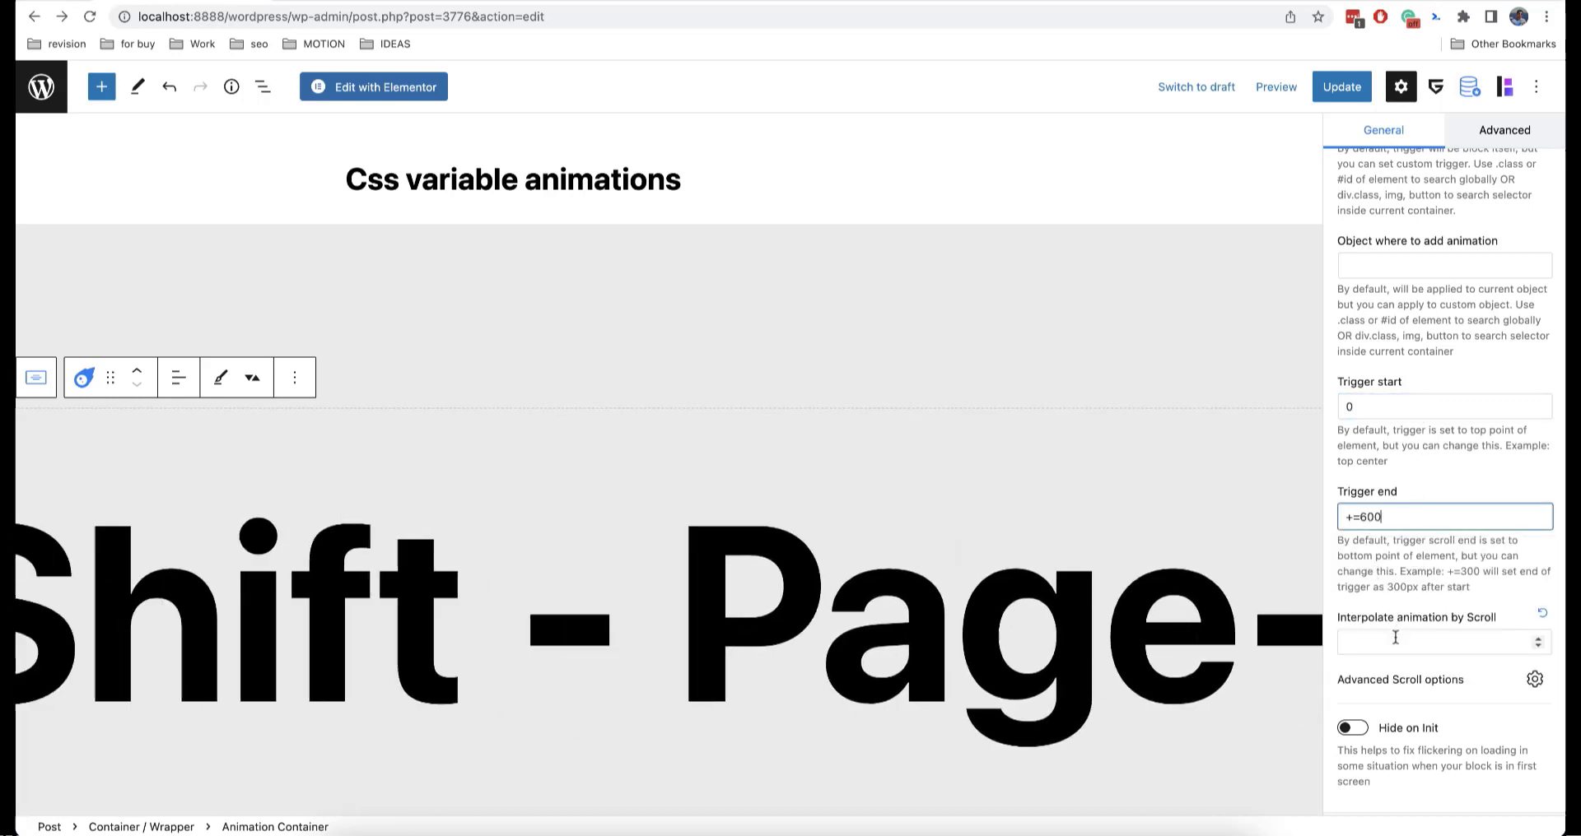
left_click(1408, 642)
type("1")
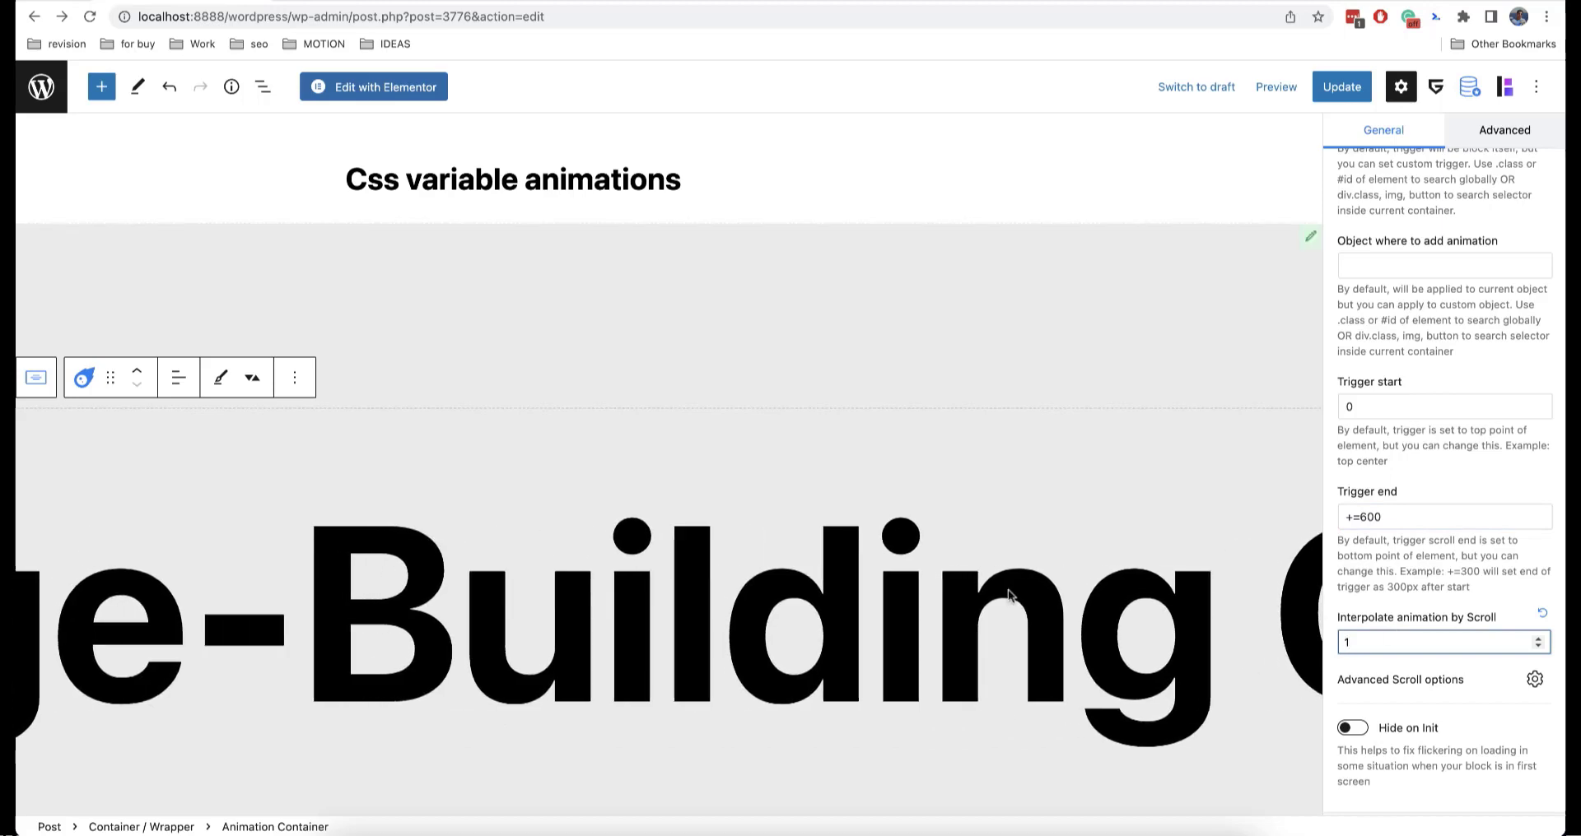
Step: Give the heading's Animation Container a Relative position with a z-index of 1
scroll(1390, 463, "up", 15)
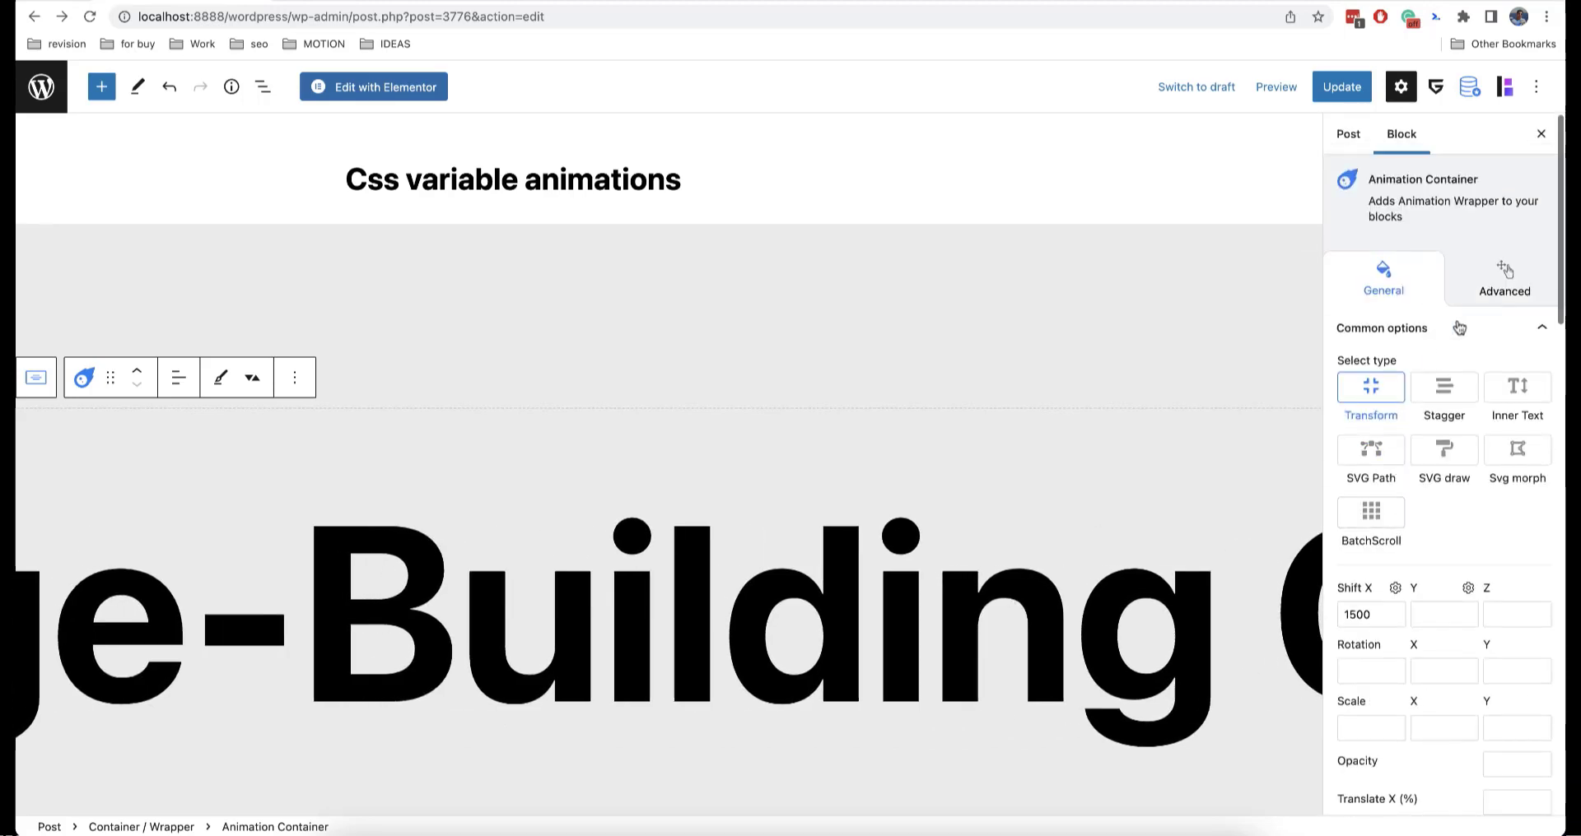
left_click(1507, 284)
left_click(1416, 536)
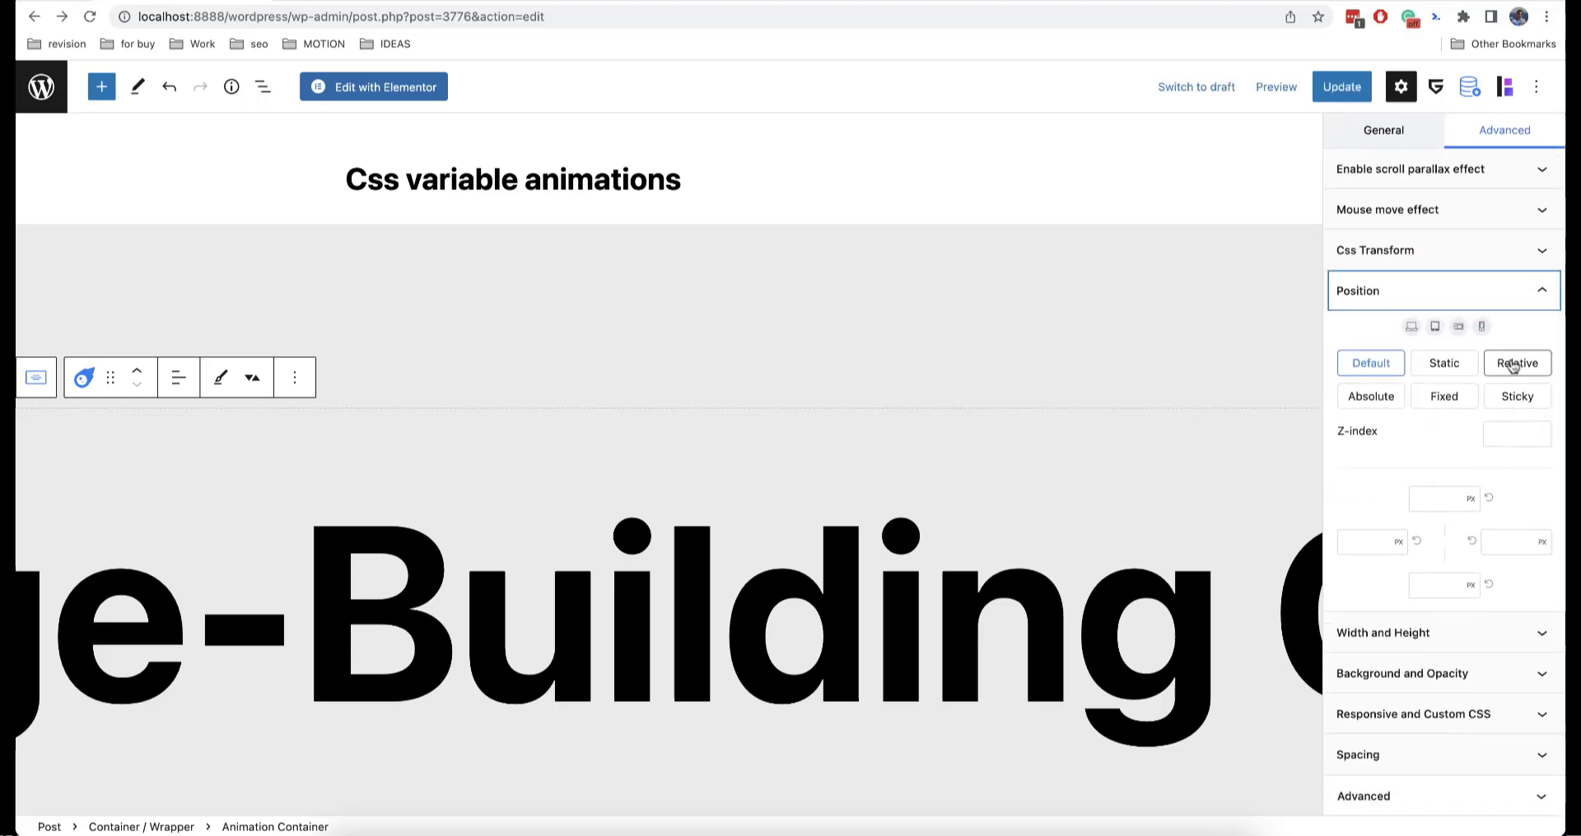
left_click(1517, 364)
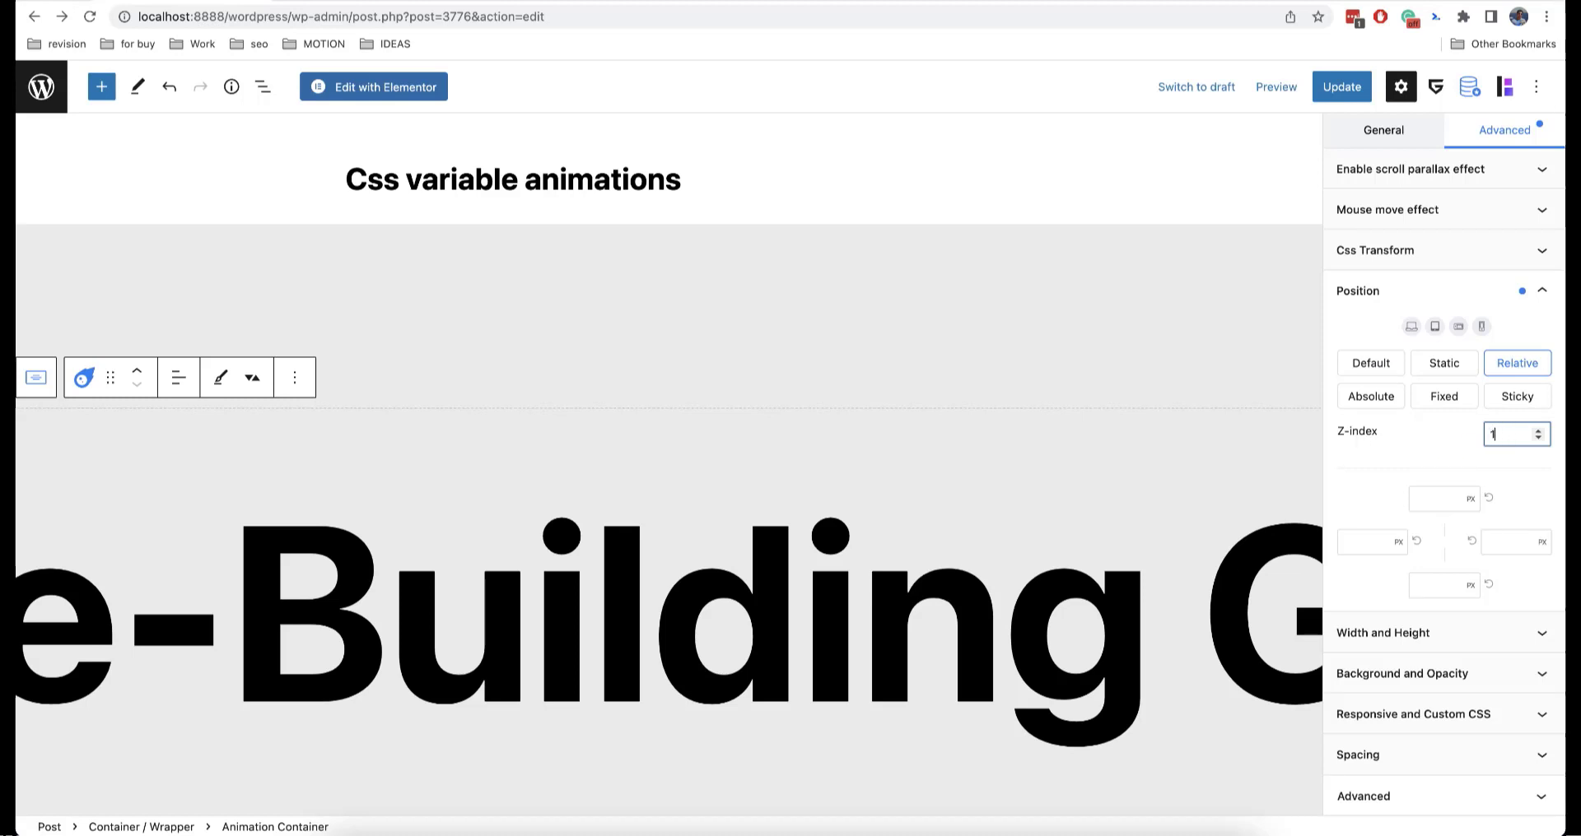
Step: Add short filler paragraphs (d, d, f, df, df, d, f, fd) below the wrapper and update the post
scroll(460, 559, "down", 6)
left_click(459, 559)
left_click(495, 539)
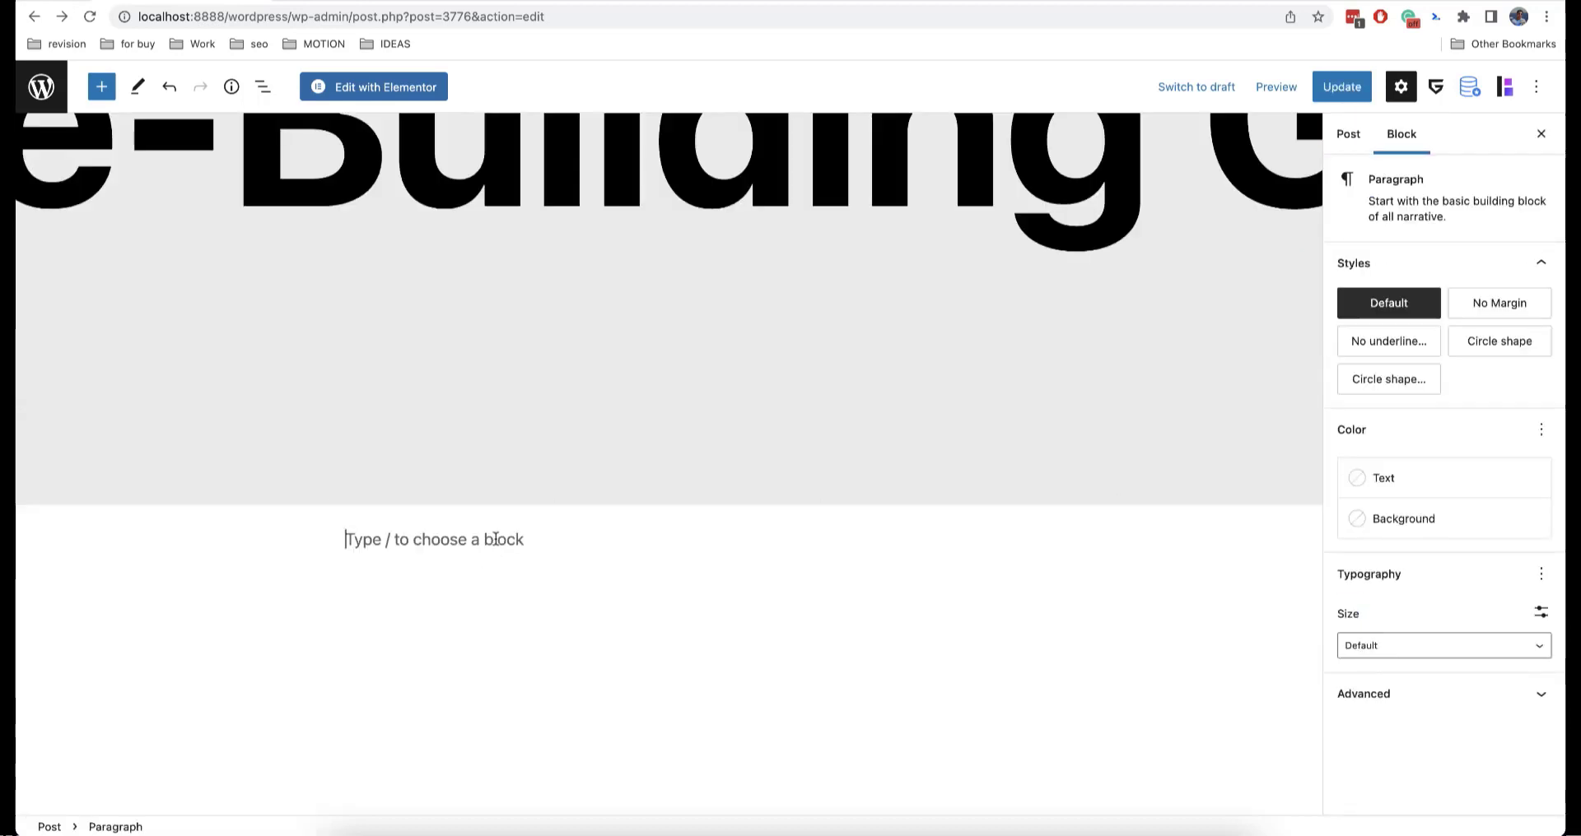
type("d d f df df d f fd")
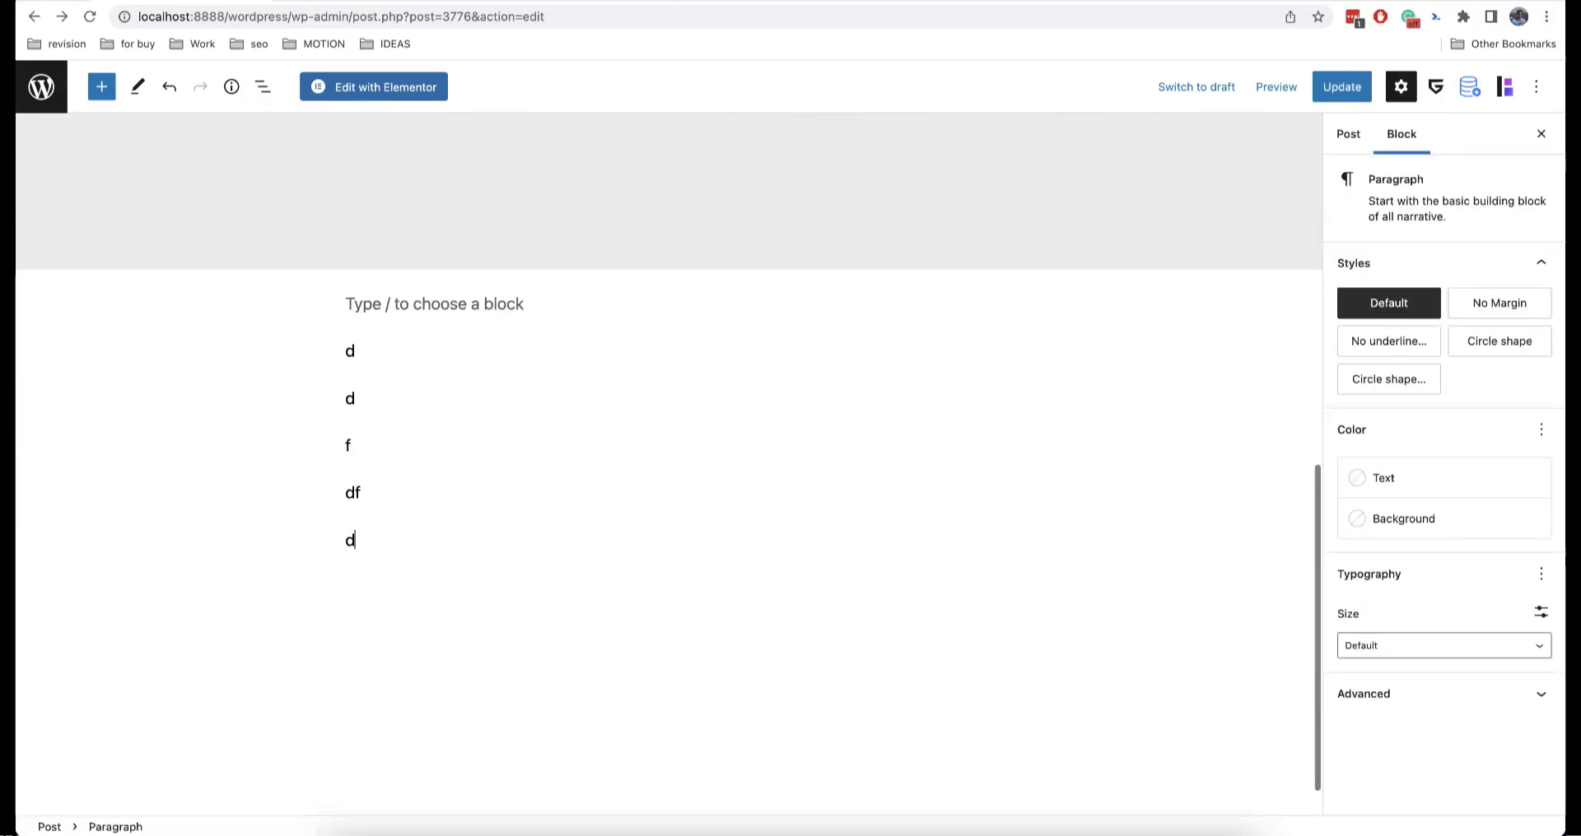
left_click(1340, 87)
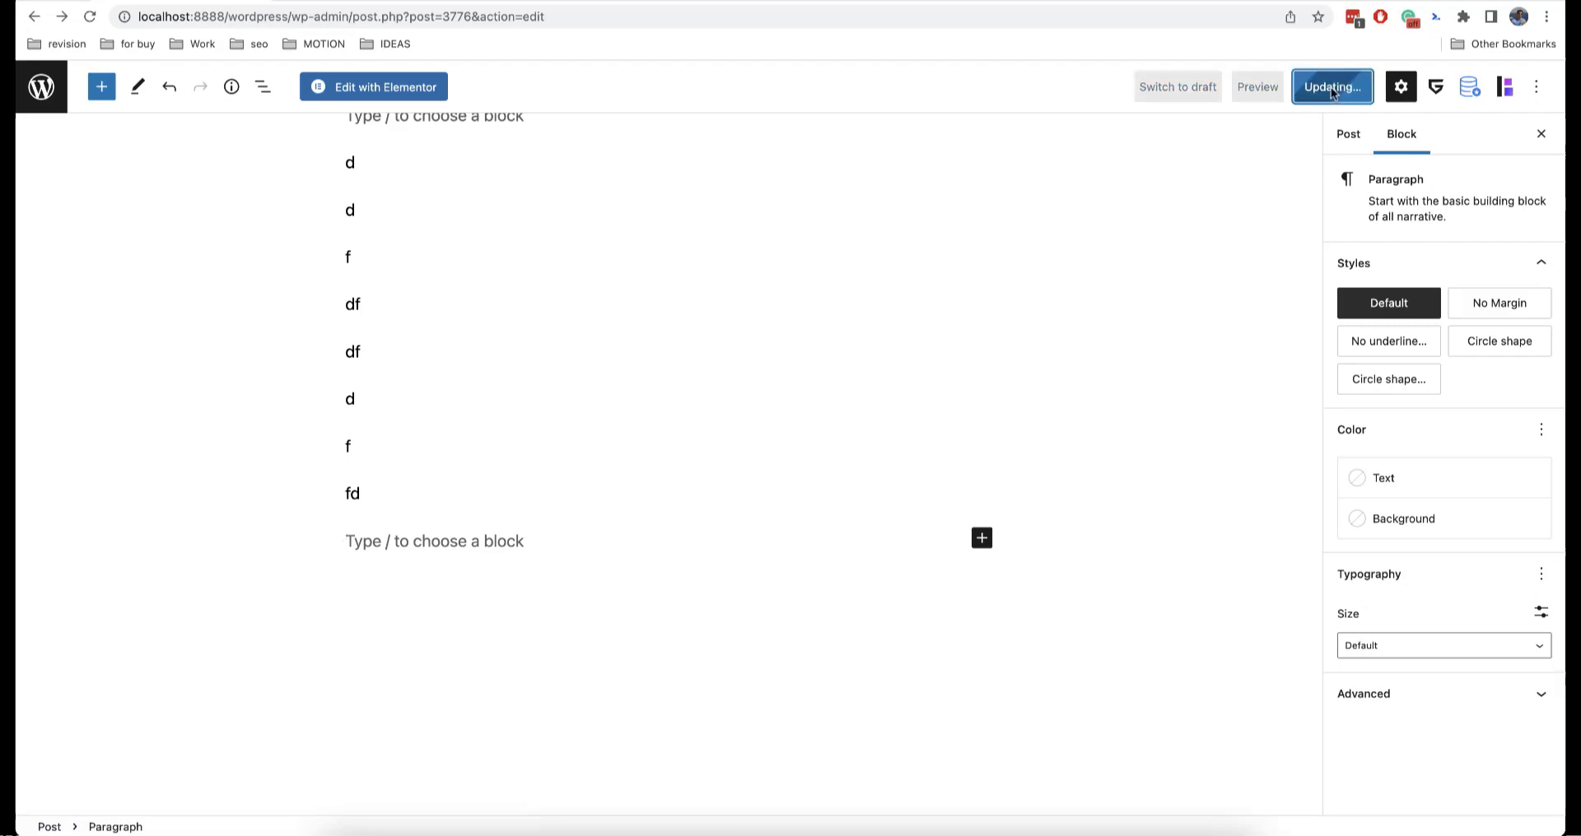
Step: Switch to the published post and scroll through it to check the circular video reveal over the heading
left_click(342, 3)
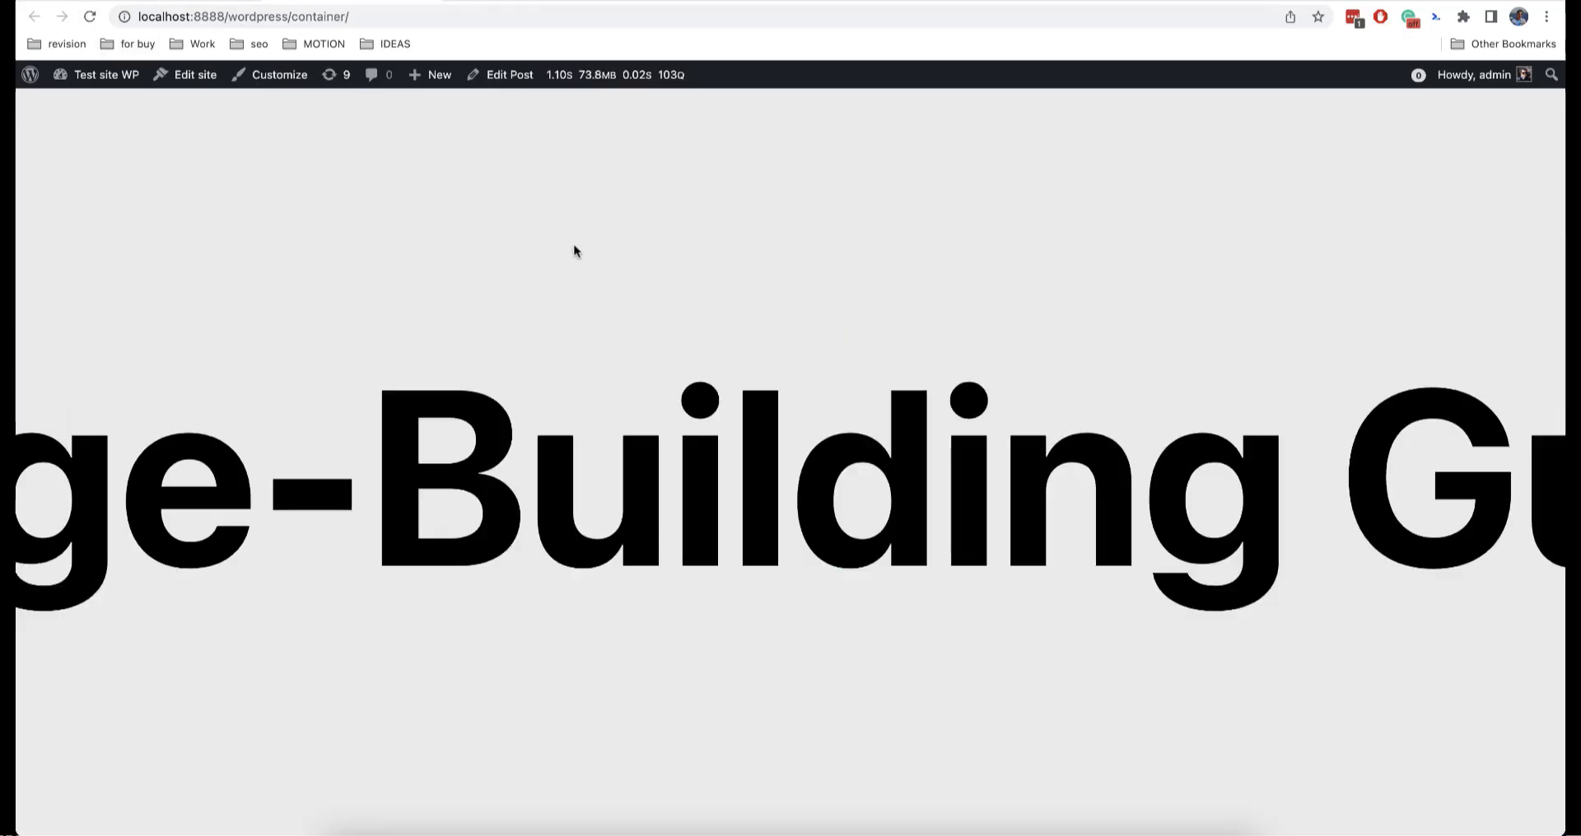
scroll(573, 251, "down", 5)
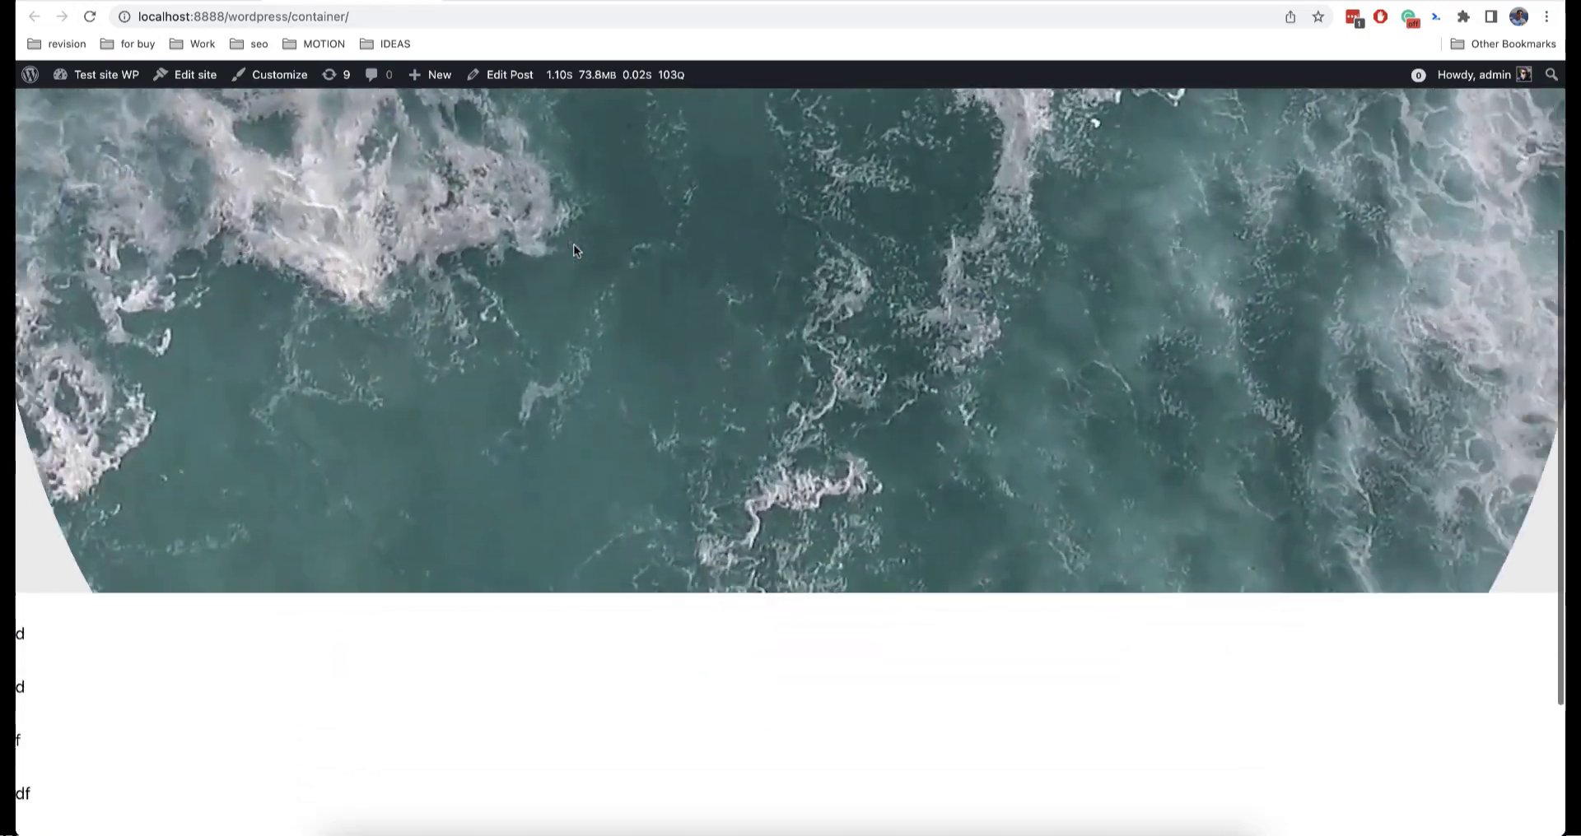
scroll(573, 251, "down", 5)
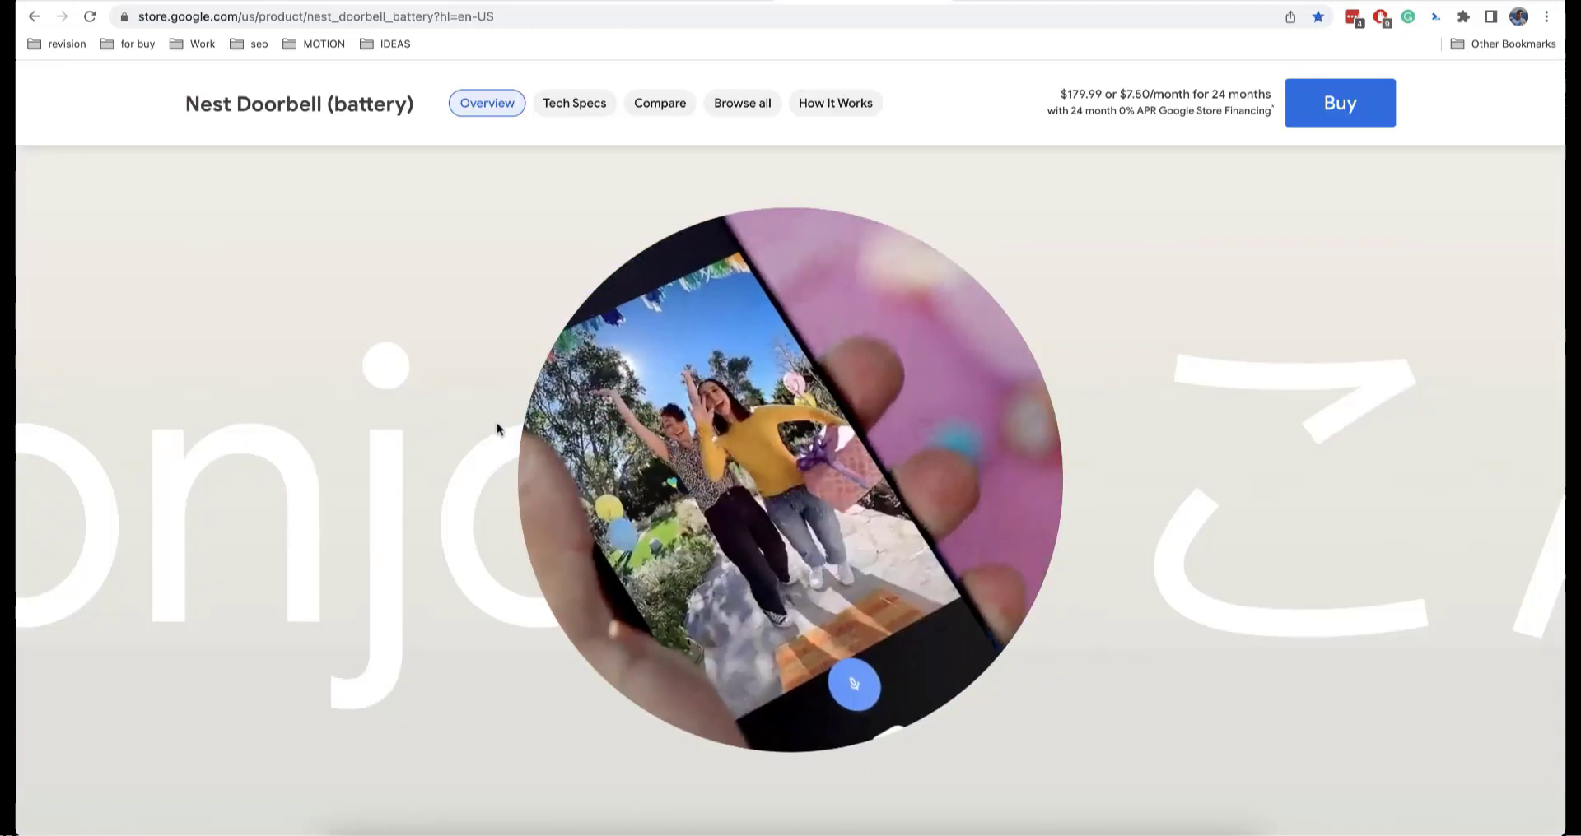
Step: Scroll the Nest Doorbell page to compare how its circle grows while the heading text moves sideways
scroll(498, 428, "down", 3)
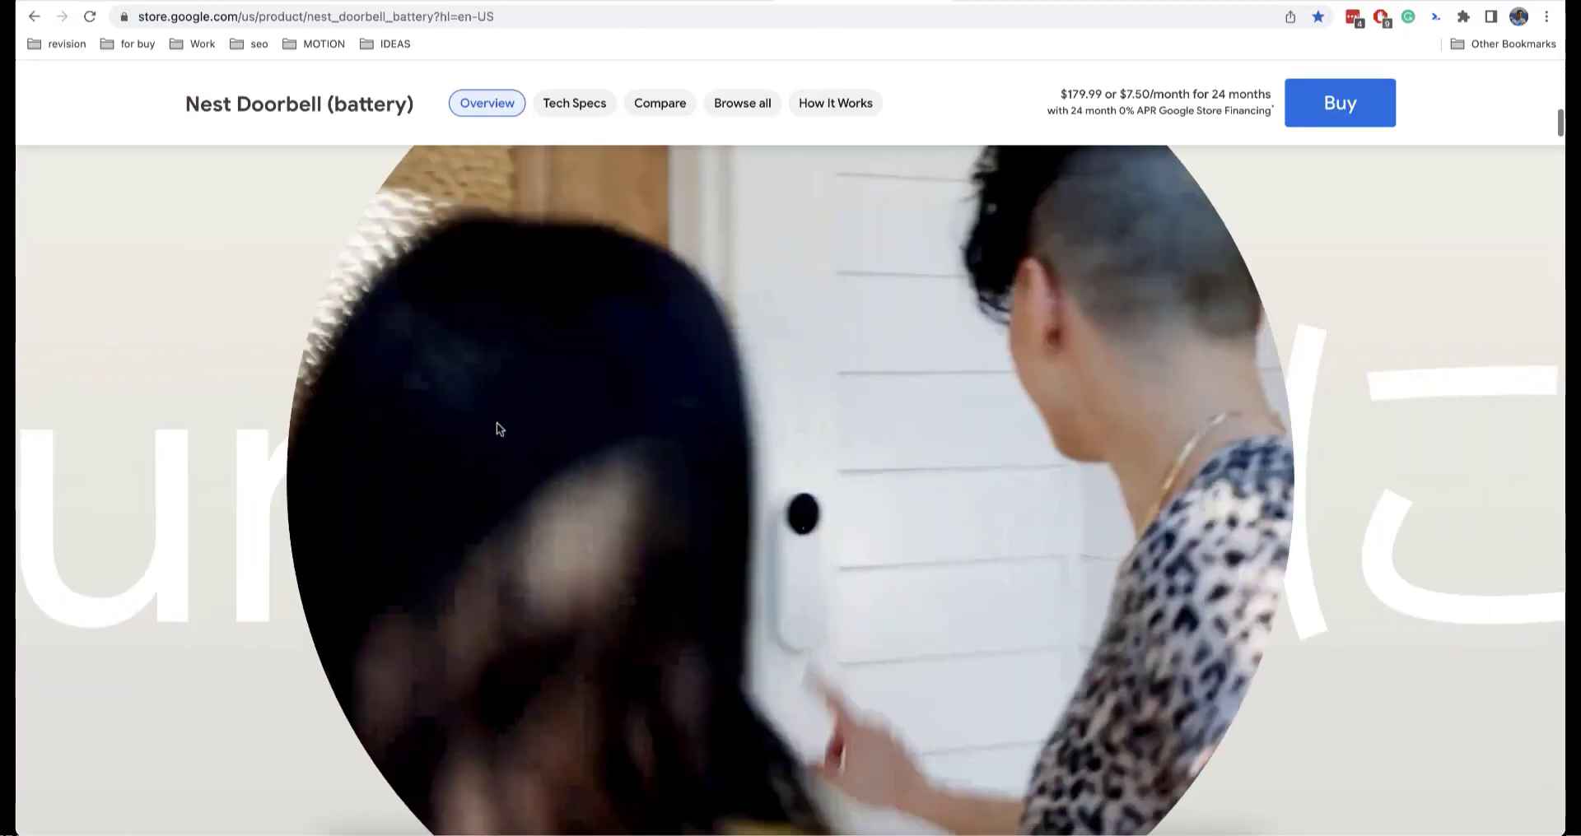
scroll(531, 514, "down", 2)
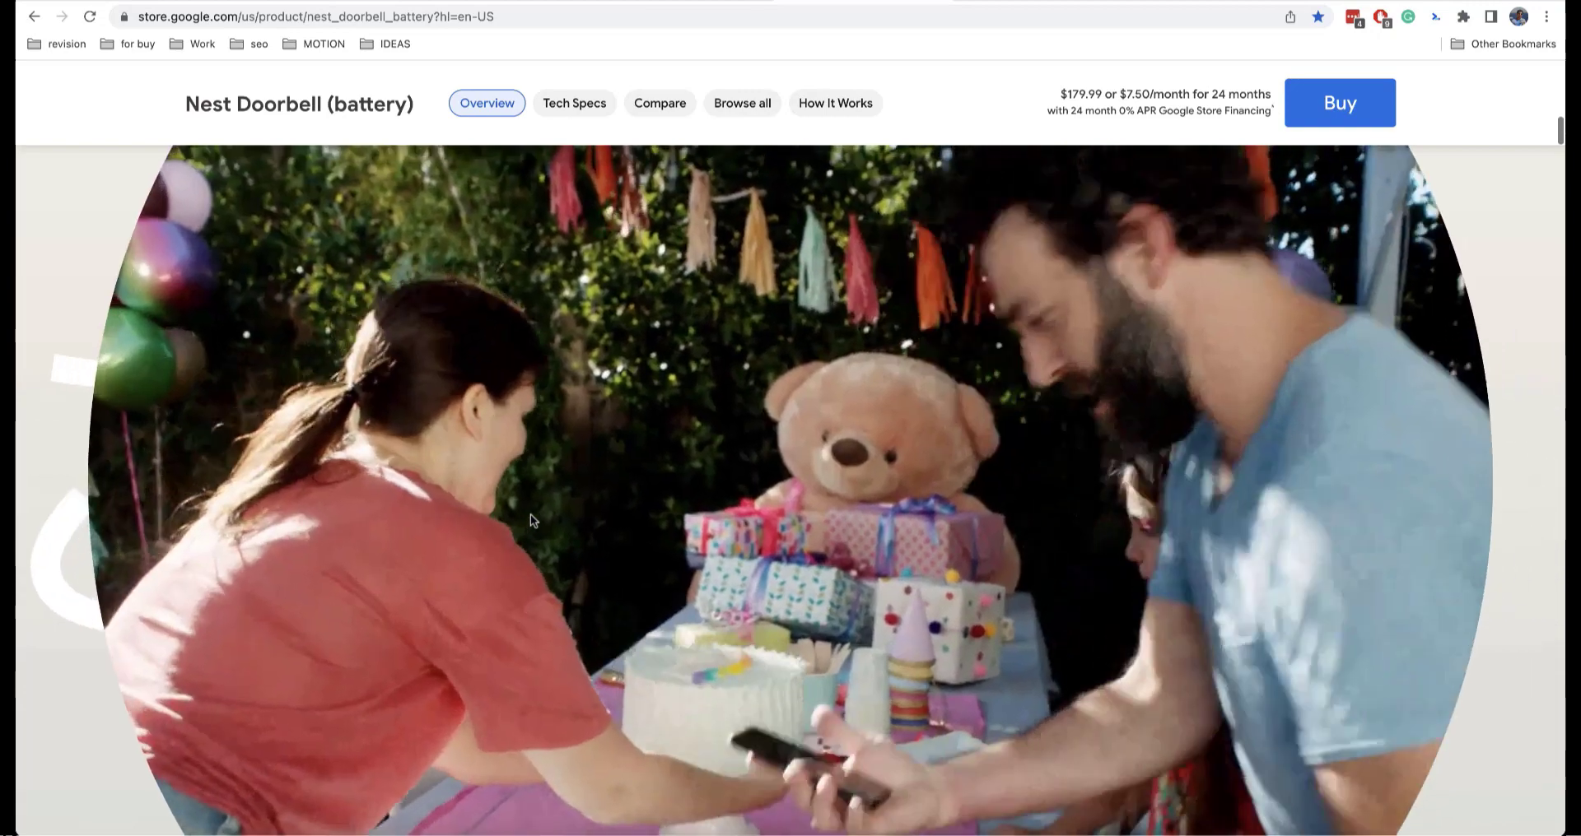
scroll(530, 514, "down", 2)
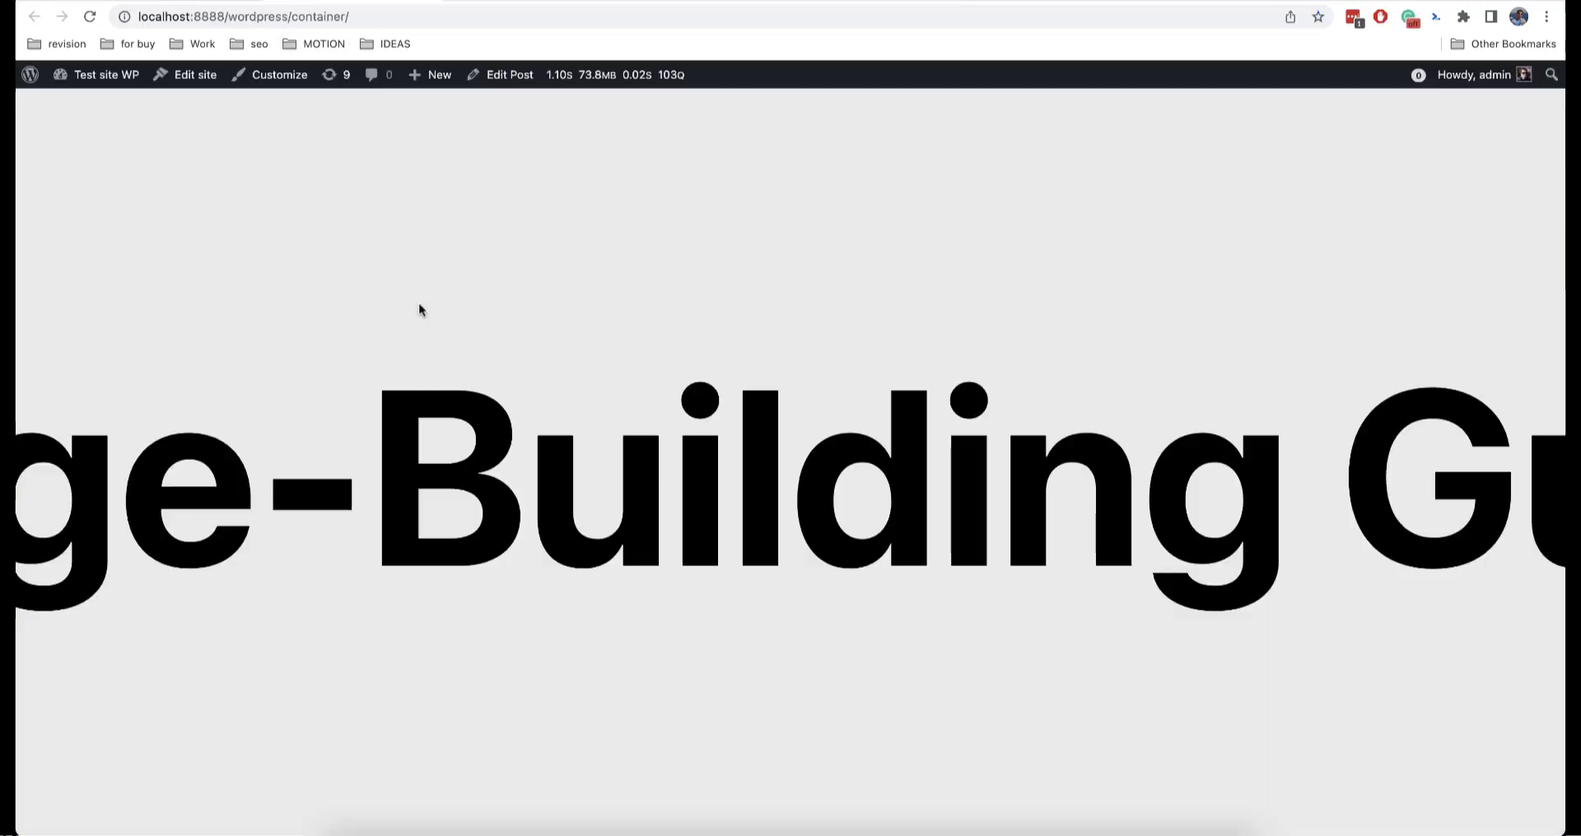
Step: Return to the post editor, select the outer Container / Wrapper holding both Animation Containers, and transform it into a Pin Scroll block
scroll(420, 309, "down", 5)
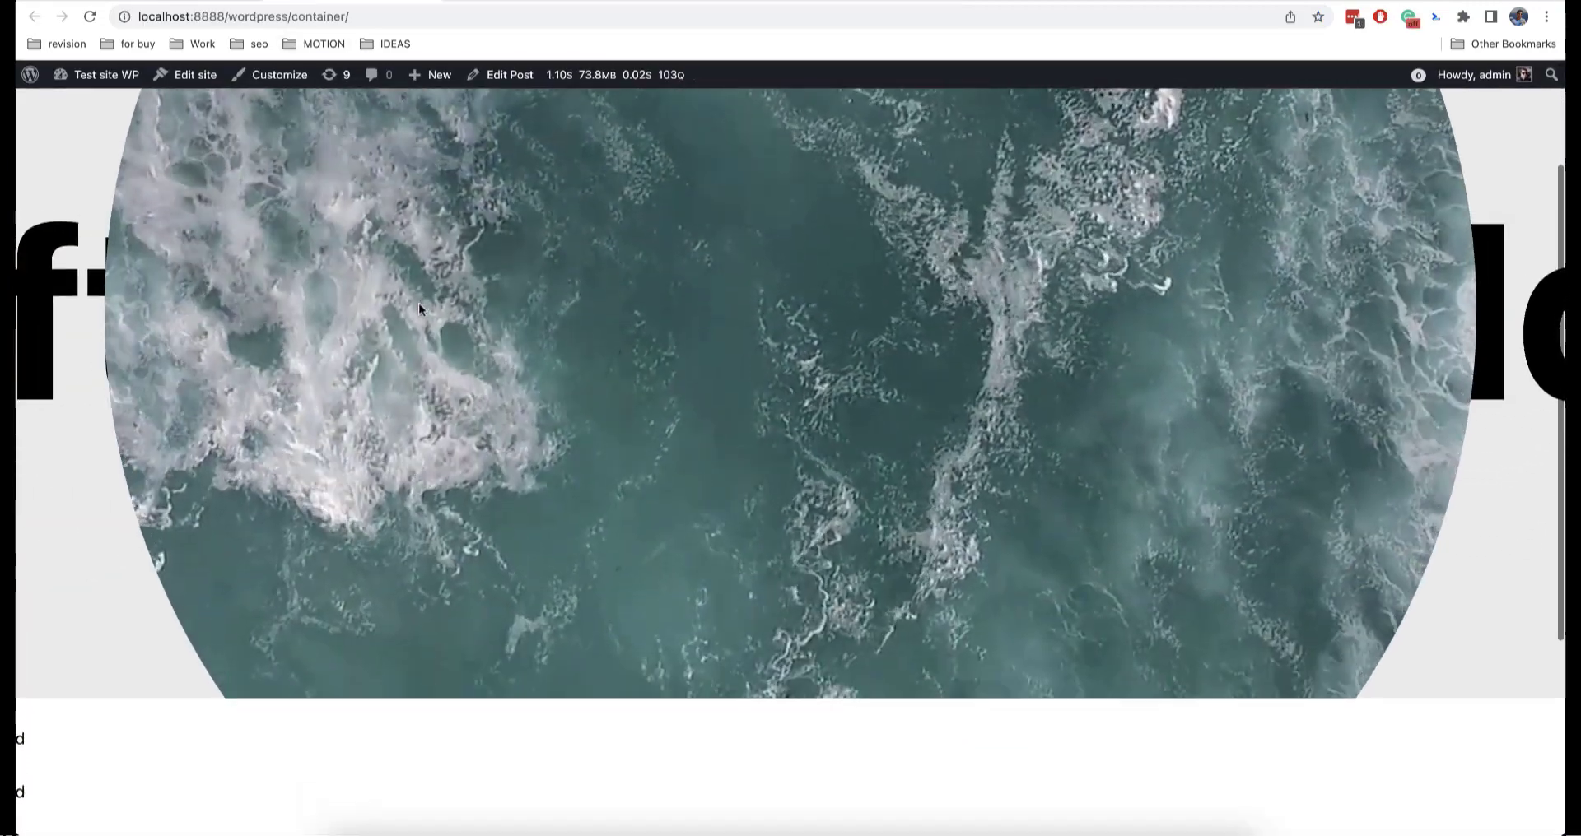
scroll(418, 303, "up", 5)
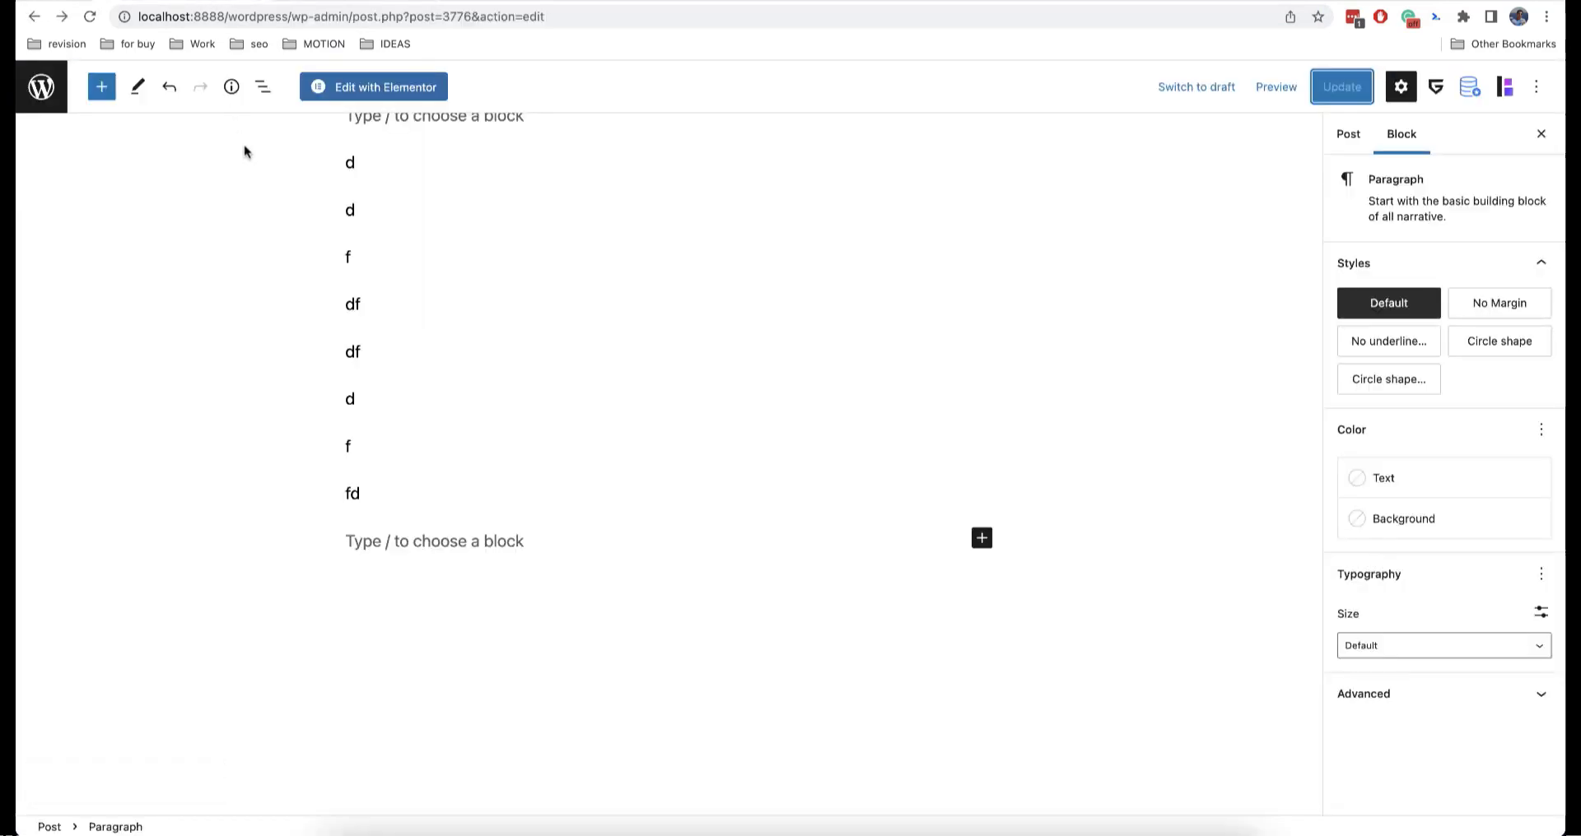
scroll(321, 371, "up", 10)
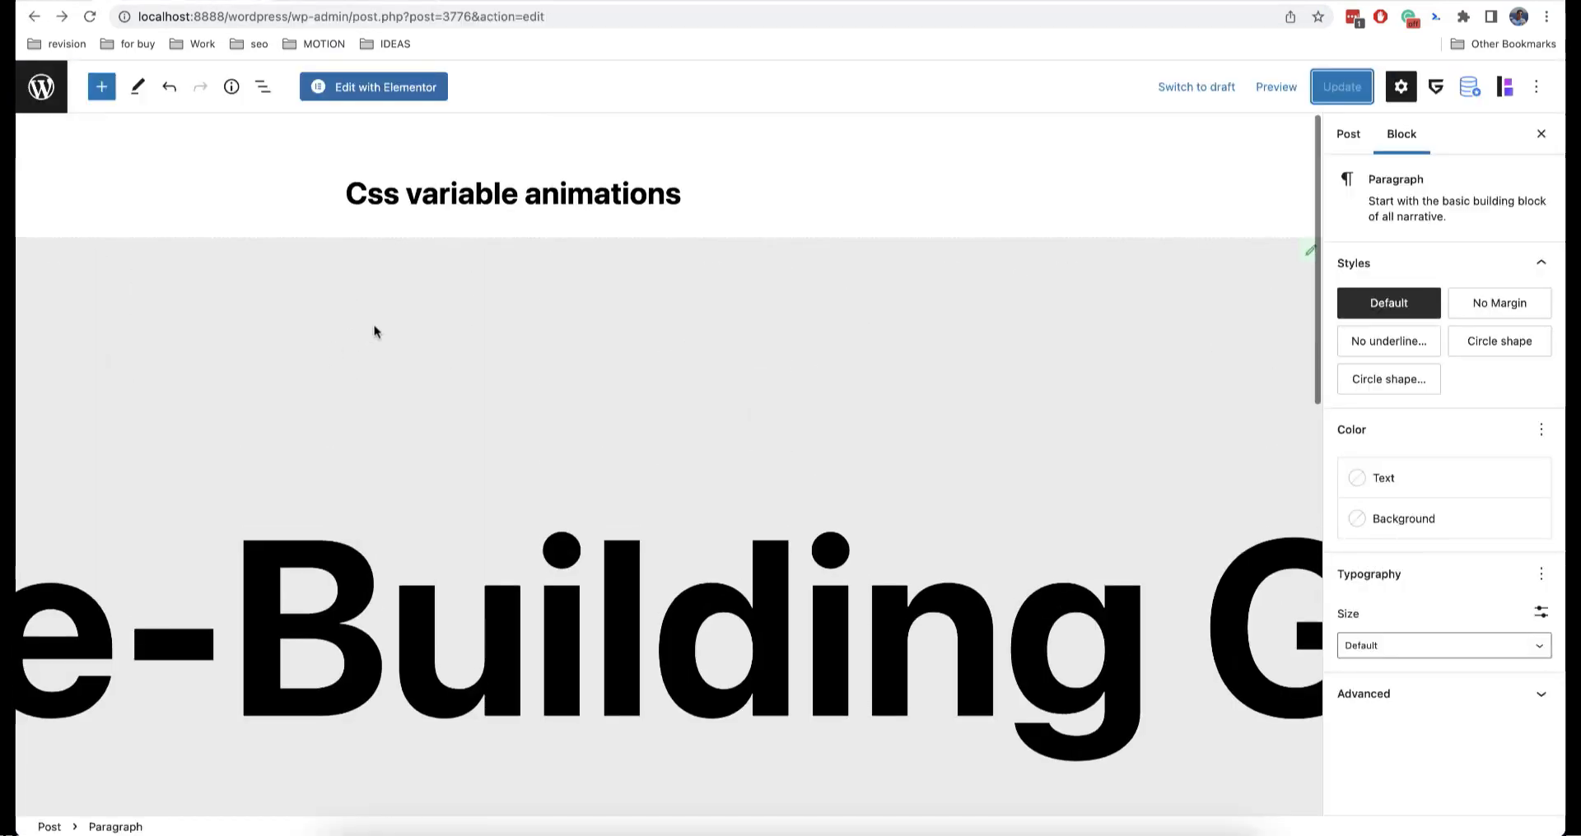
left_click(376, 331)
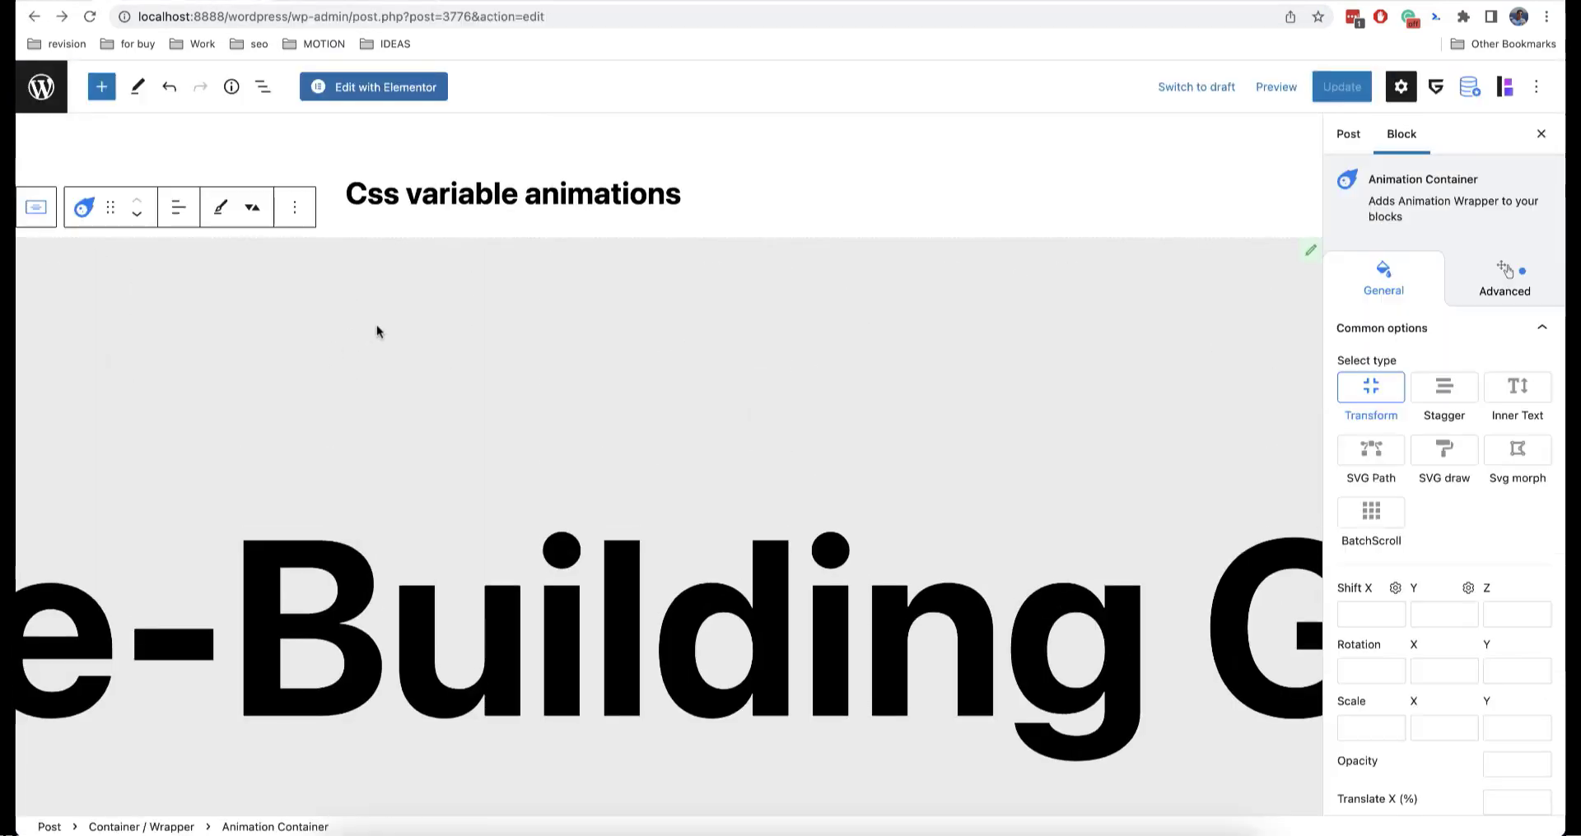
left_click(253, 89)
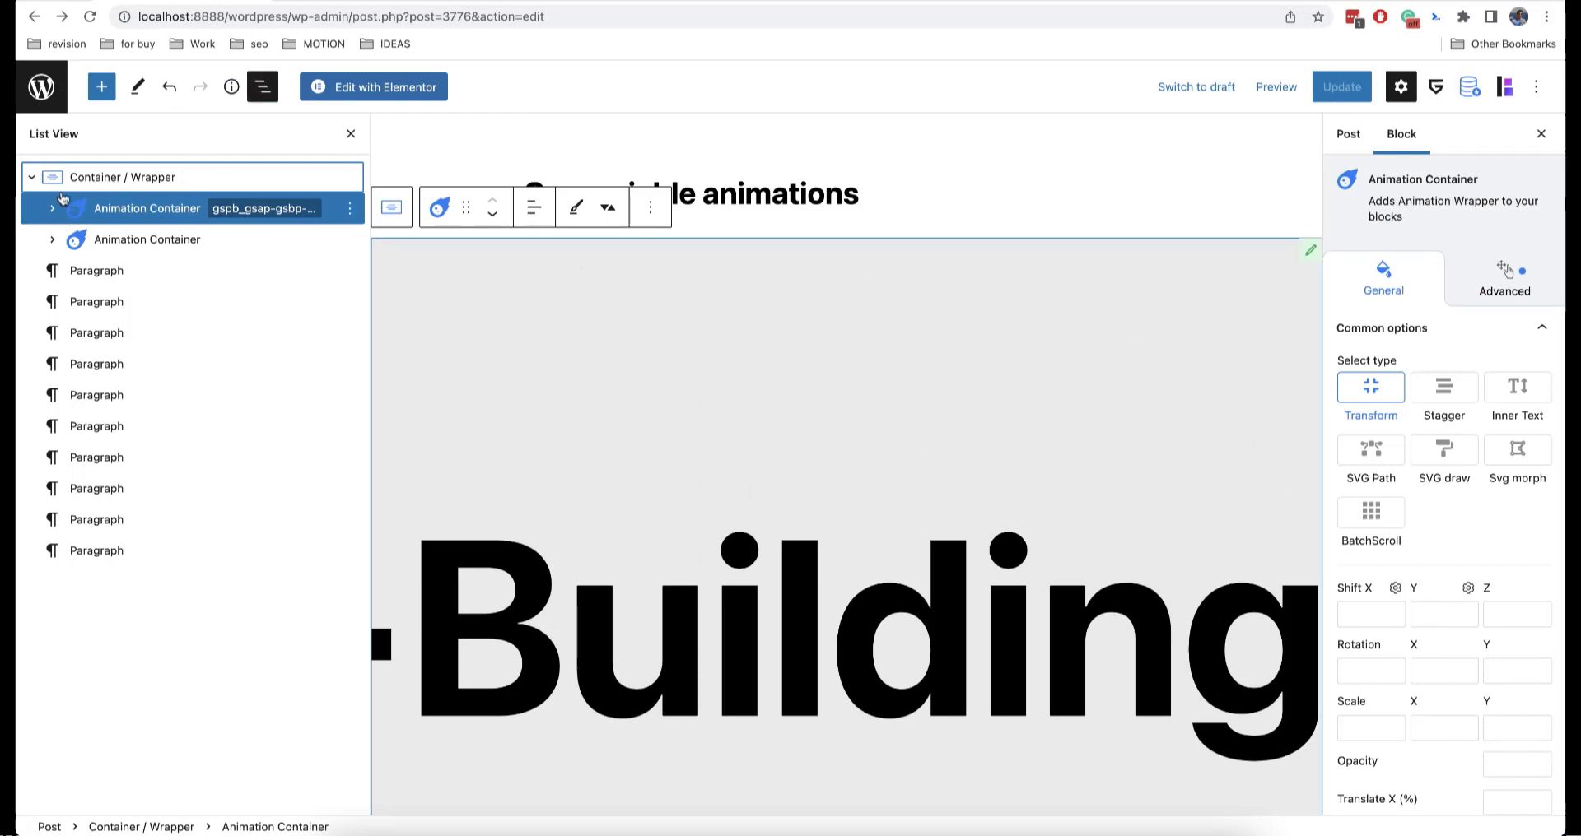
left_click(86, 183)
left_click(33, 182)
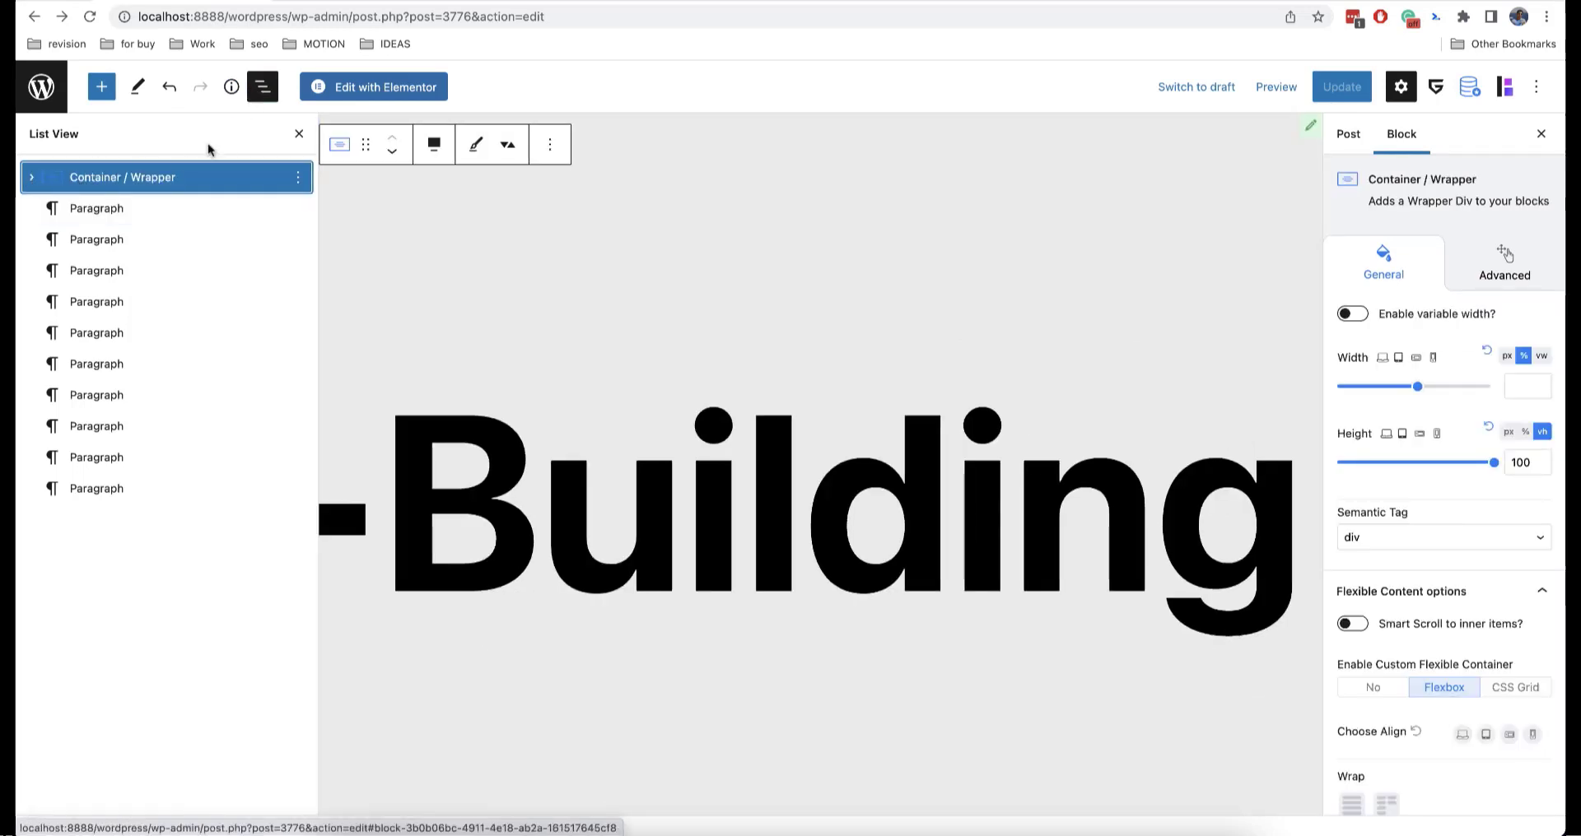
left_click(295, 139)
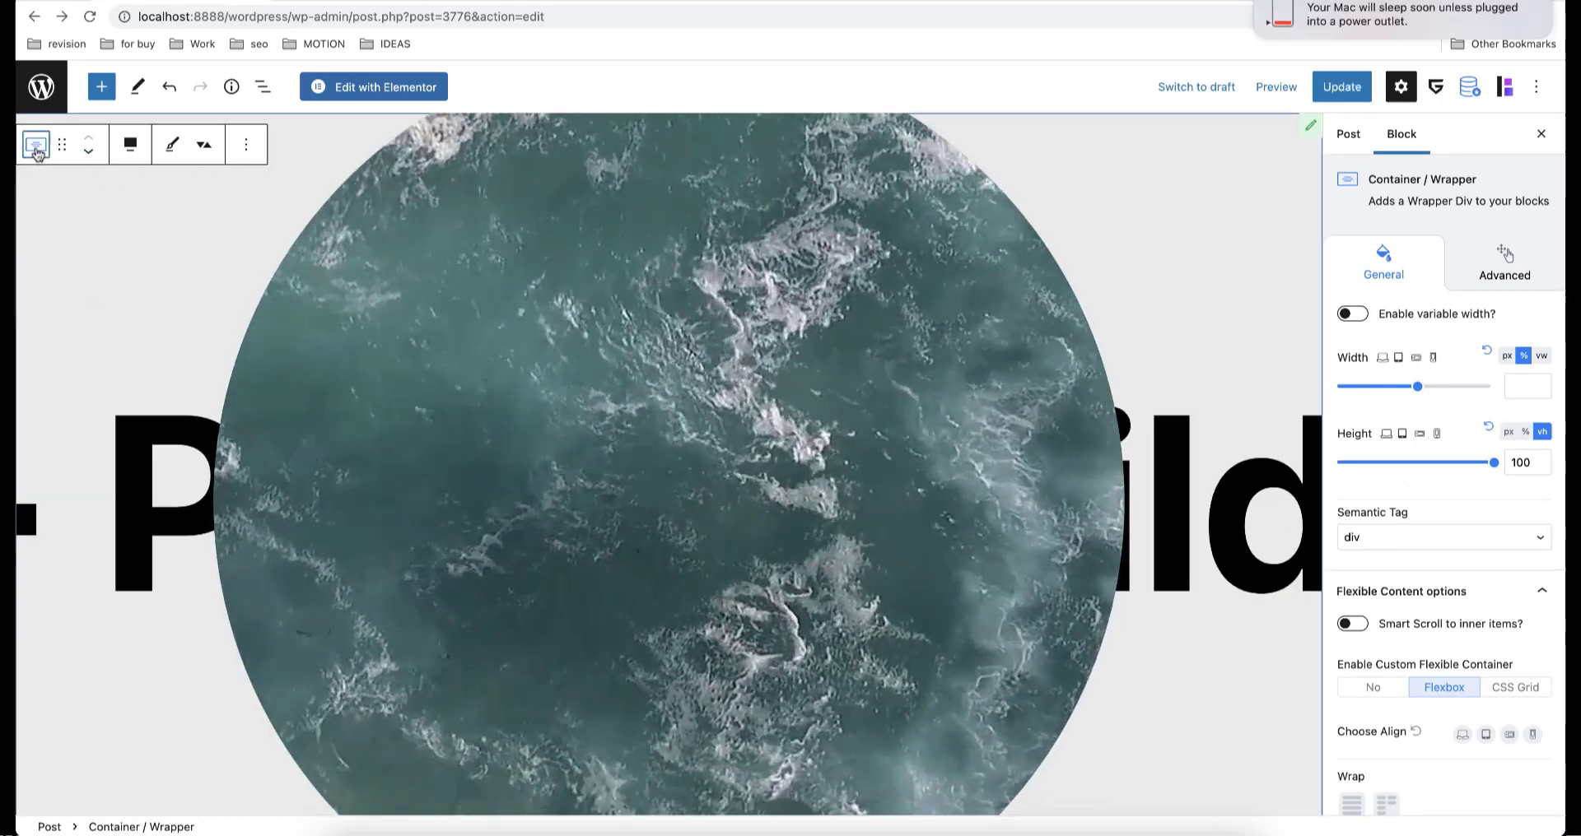
left_click(35, 146)
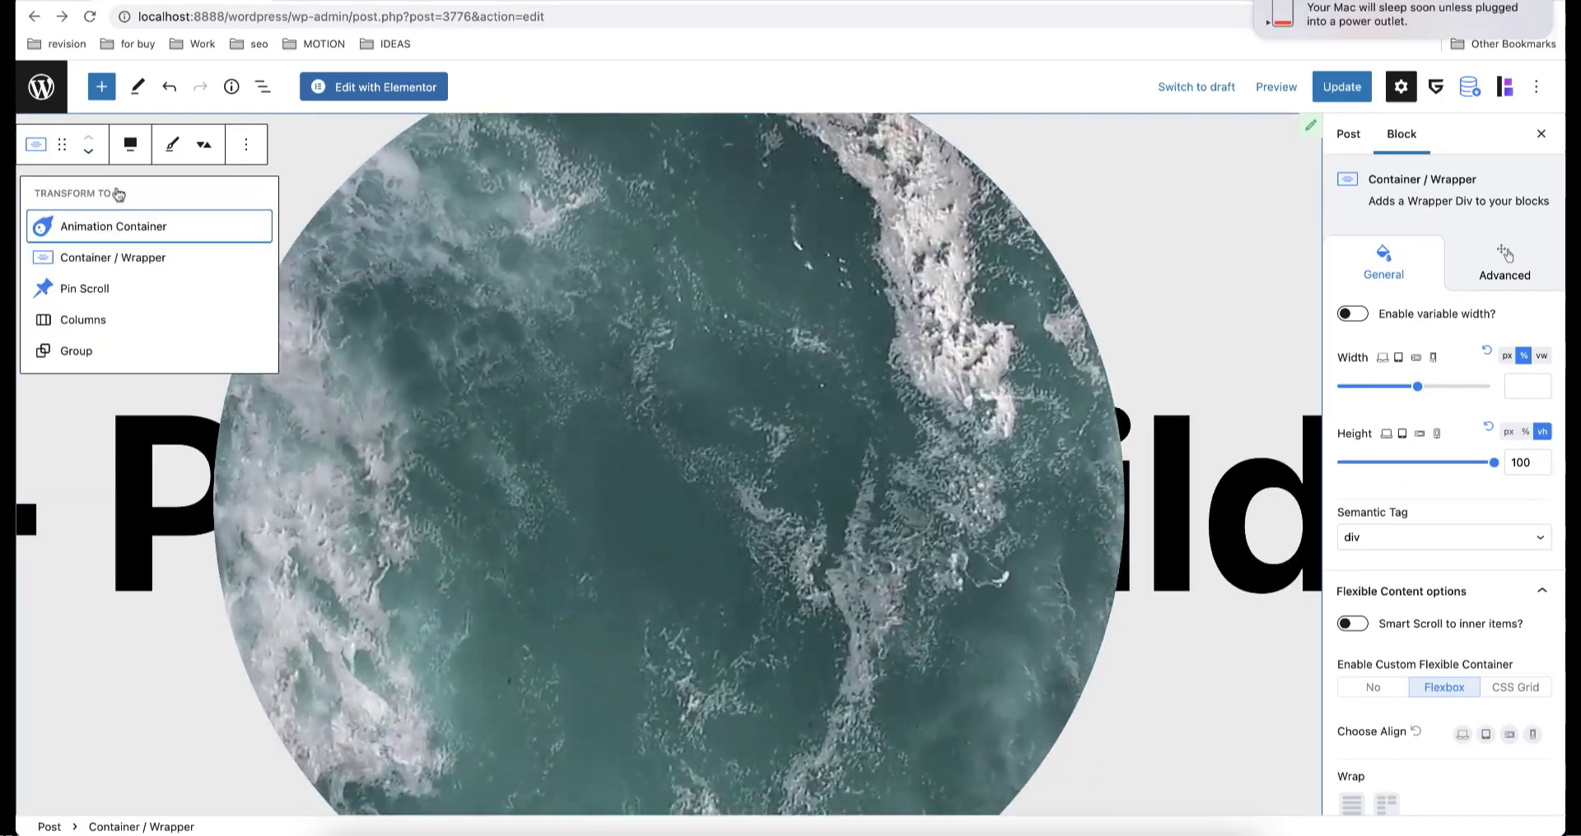
left_click(89, 288)
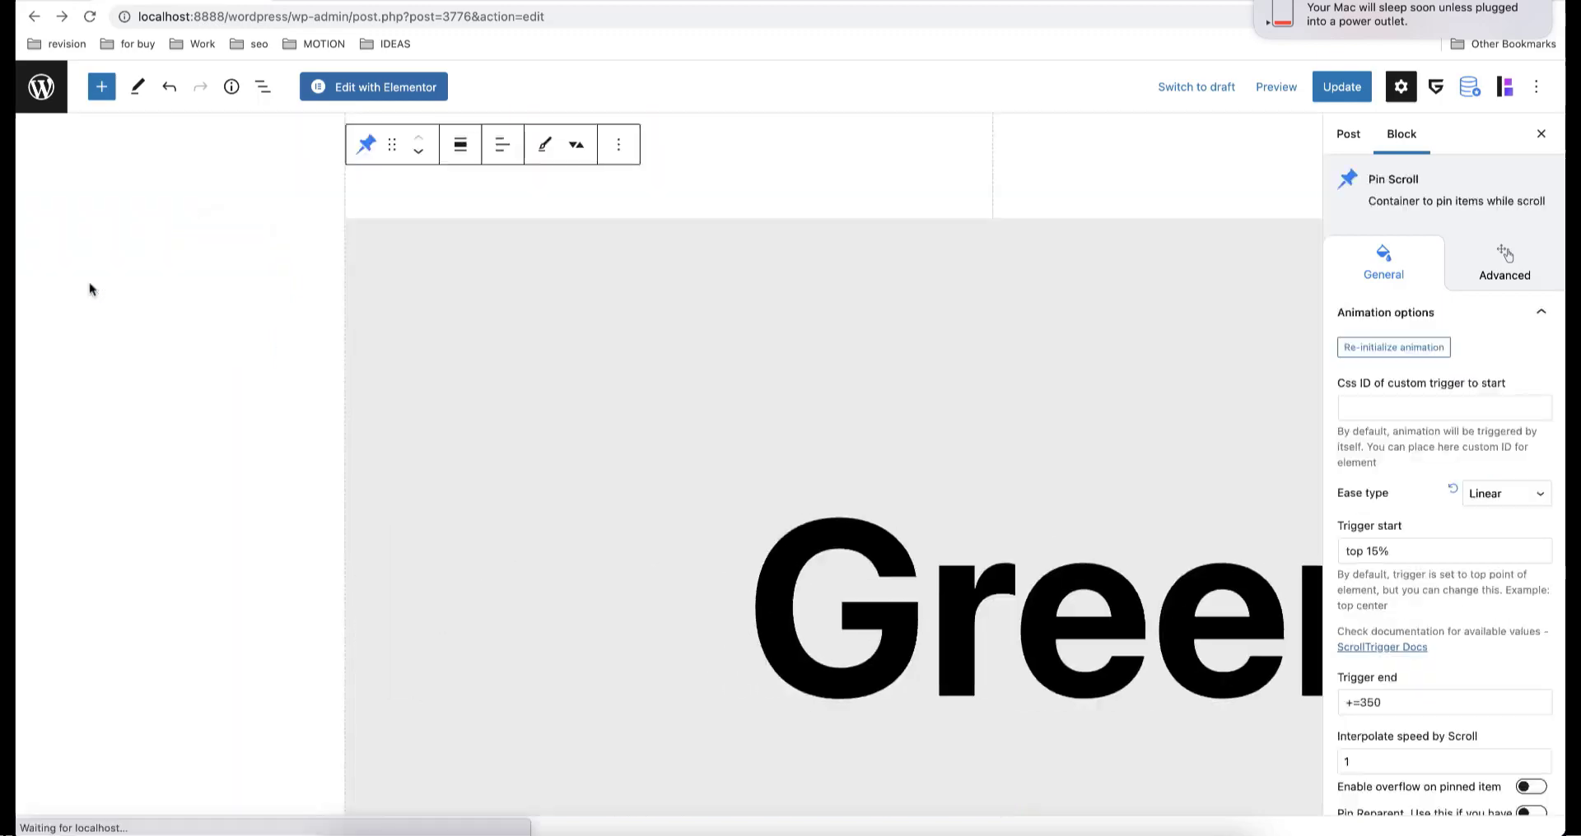
Step: Select the parent Pin Scroll block around the wrapper and set its width to Full width
left_click(526, 360)
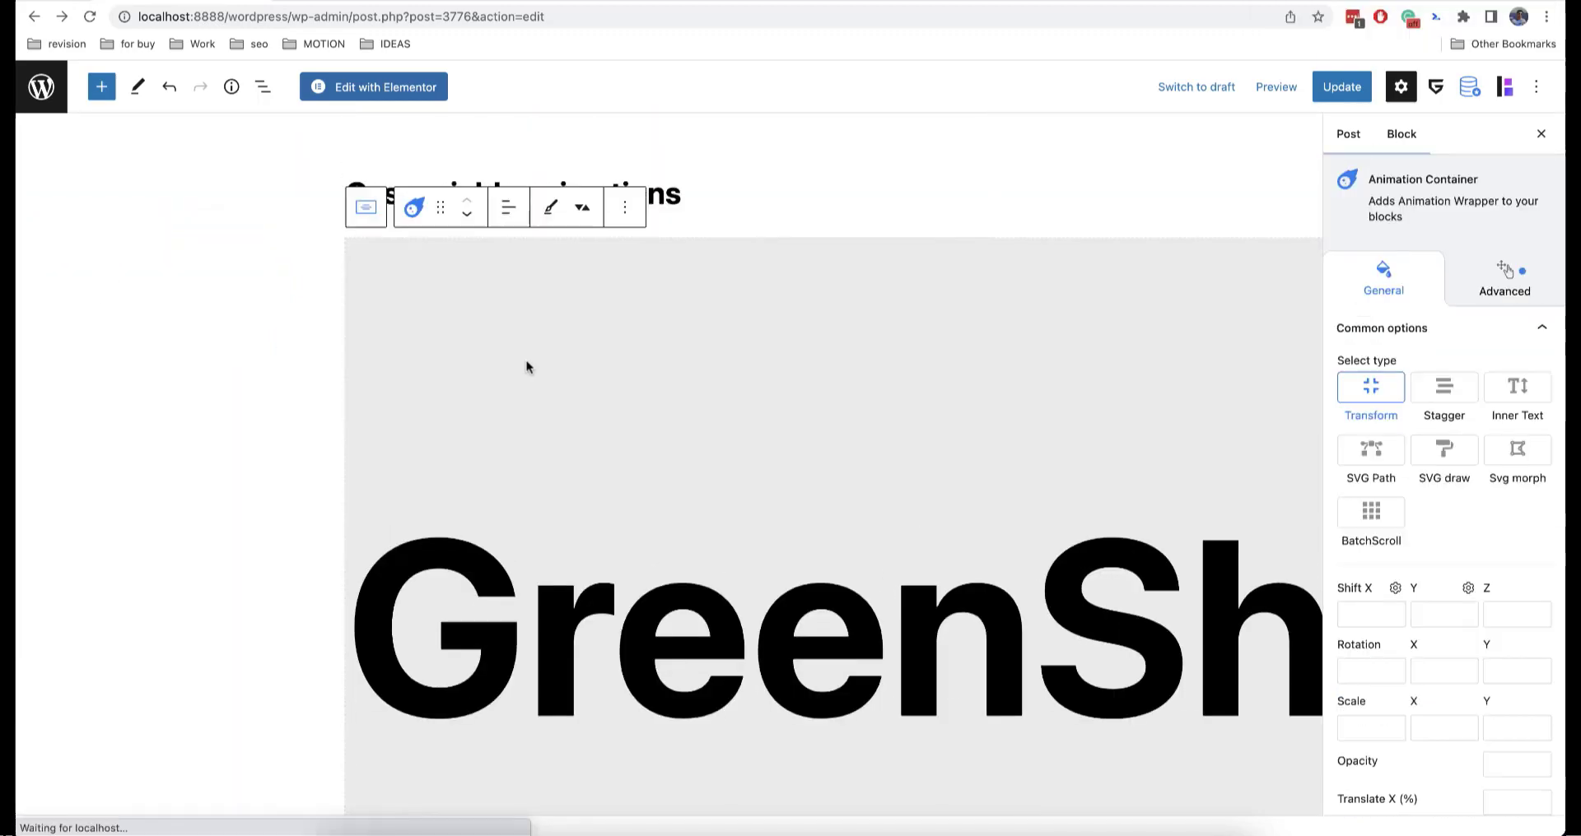
left_click(370, 213)
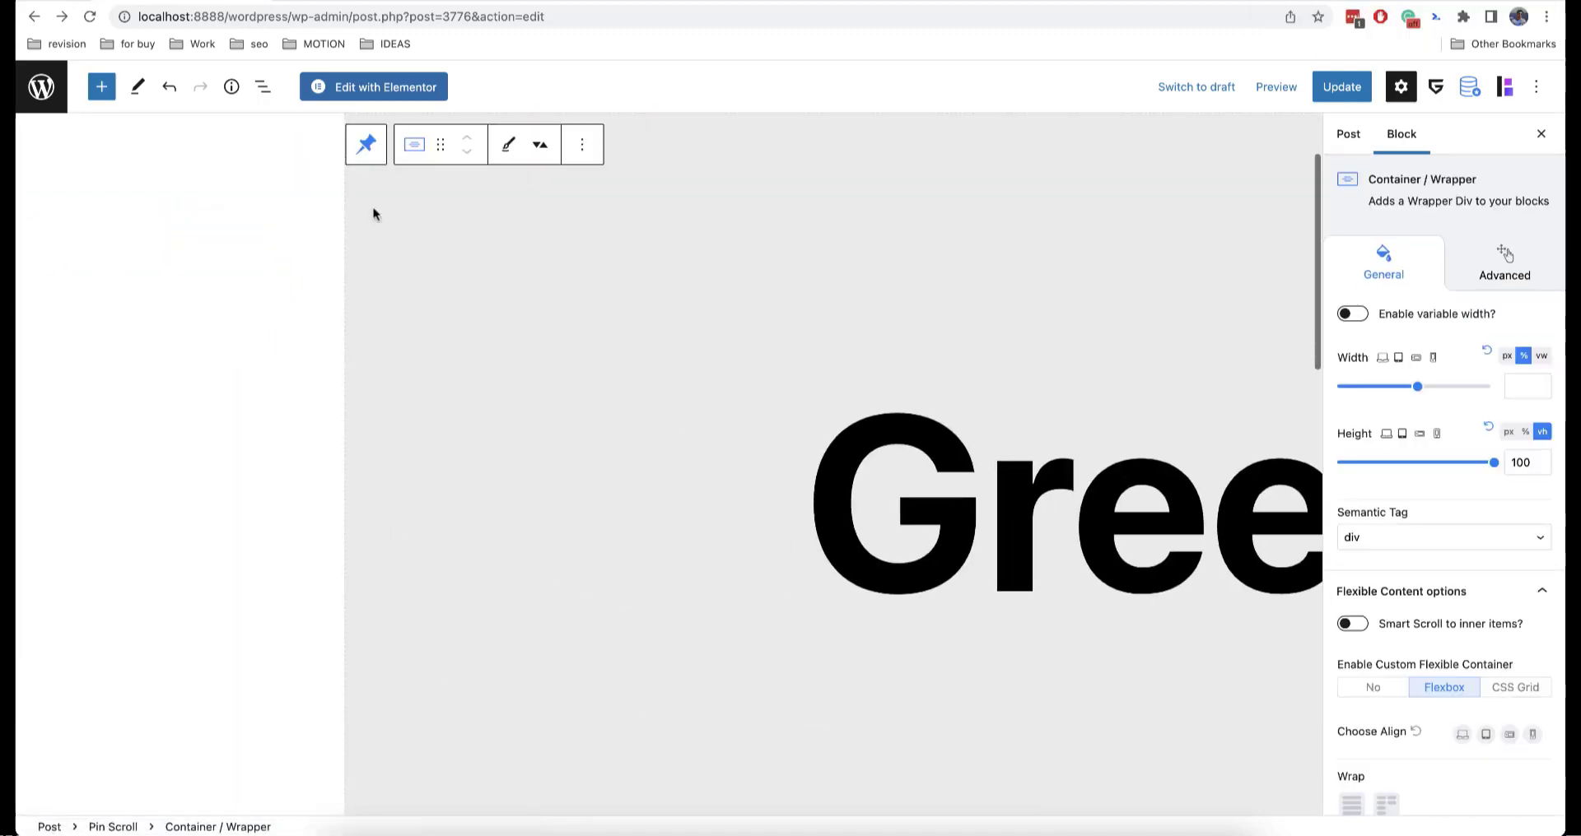
left_click(364, 150)
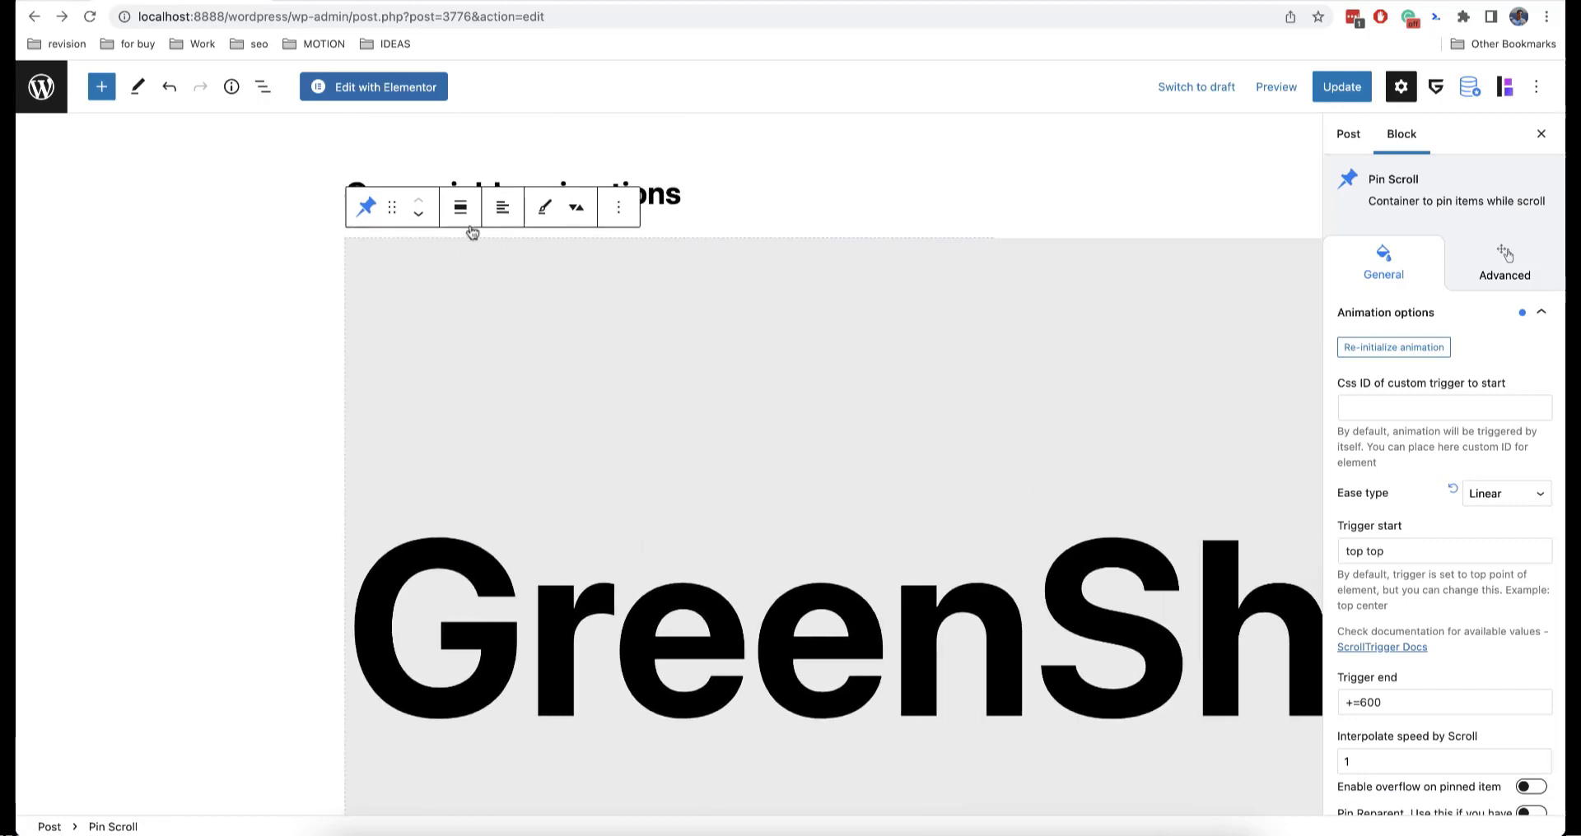
left_click(461, 210)
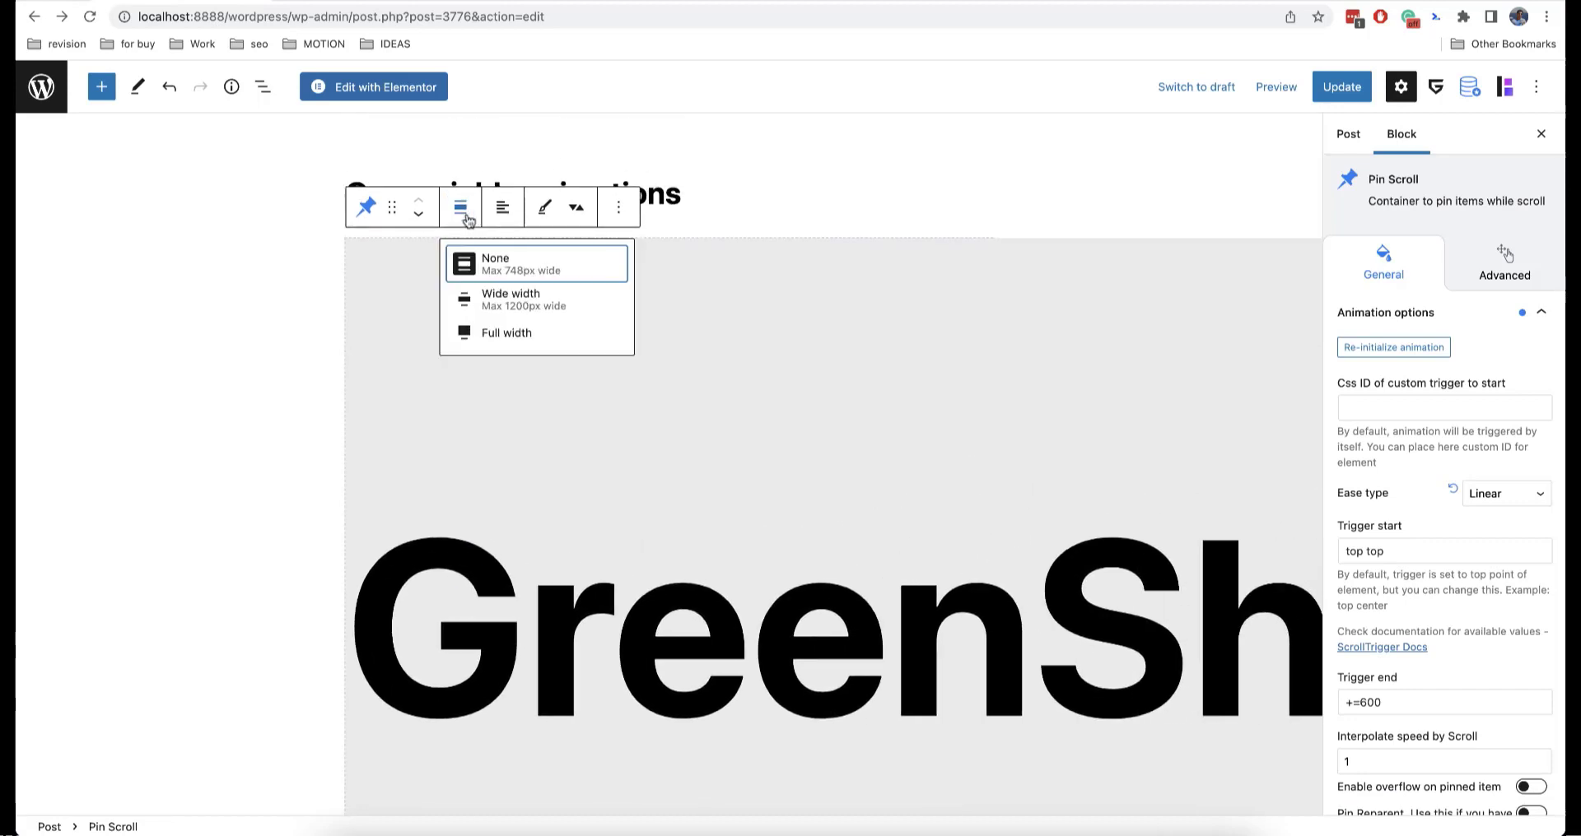
left_click(528, 333)
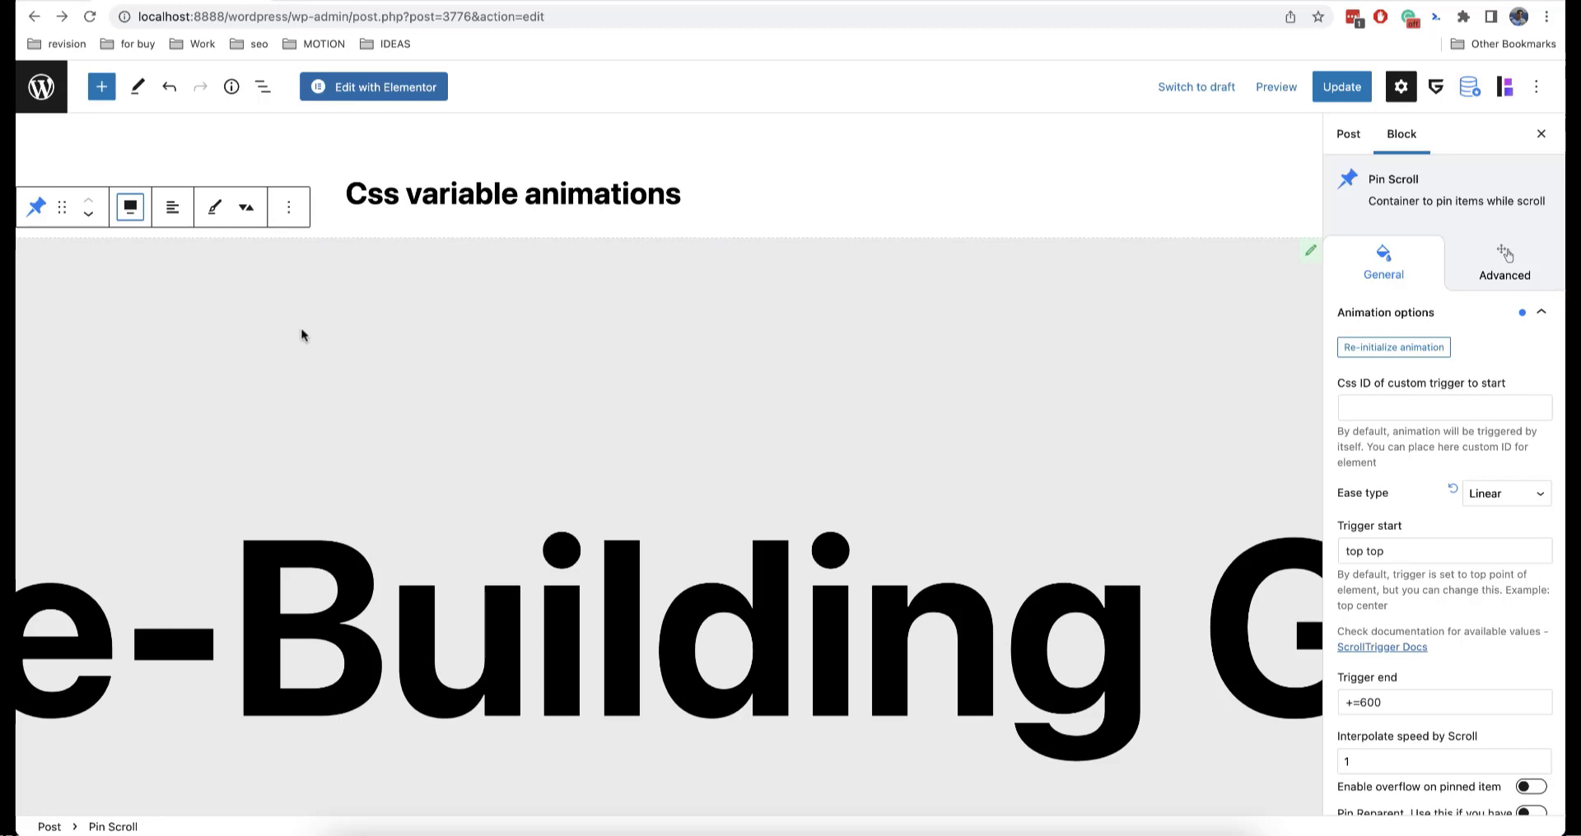
Step: Set the Pin Scroll block's text alignment to Full align and update the post
left_click(174, 215)
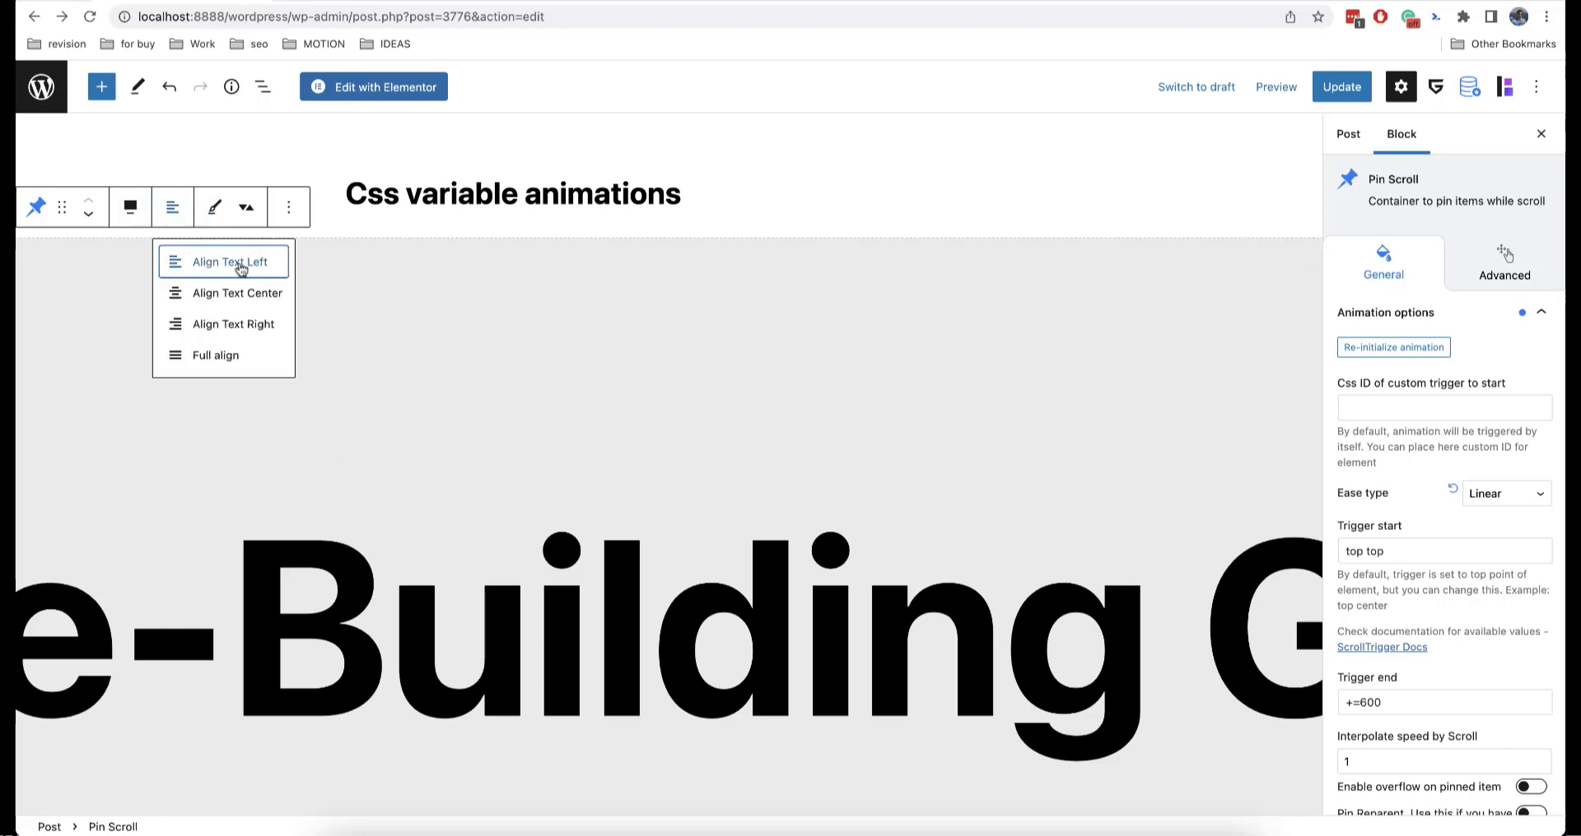
left_click(214, 355)
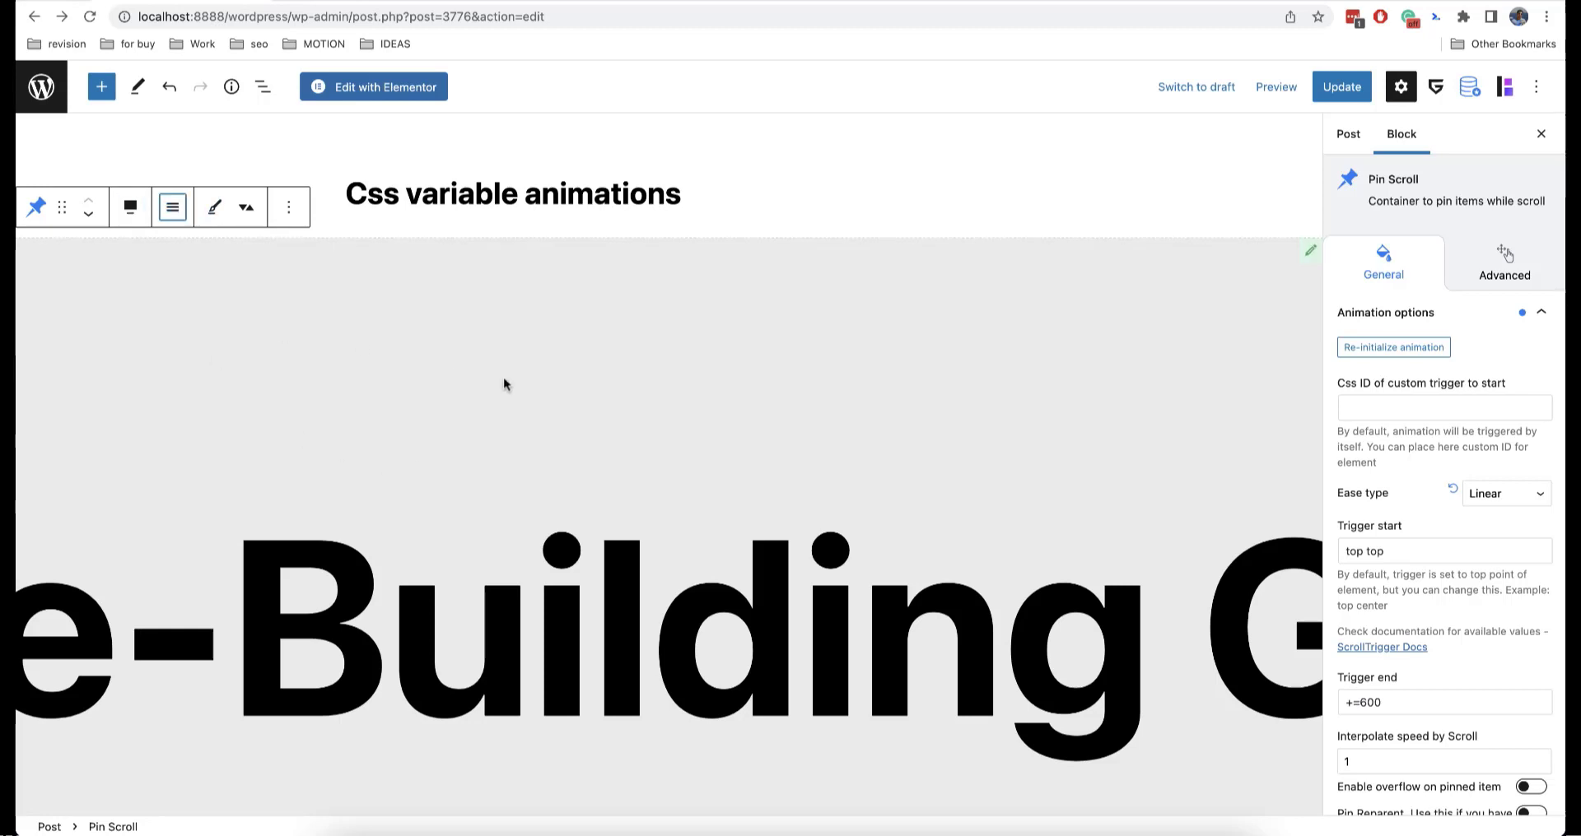
scroll(523, 481, "down", 5)
scroll(524, 482, "up", 5)
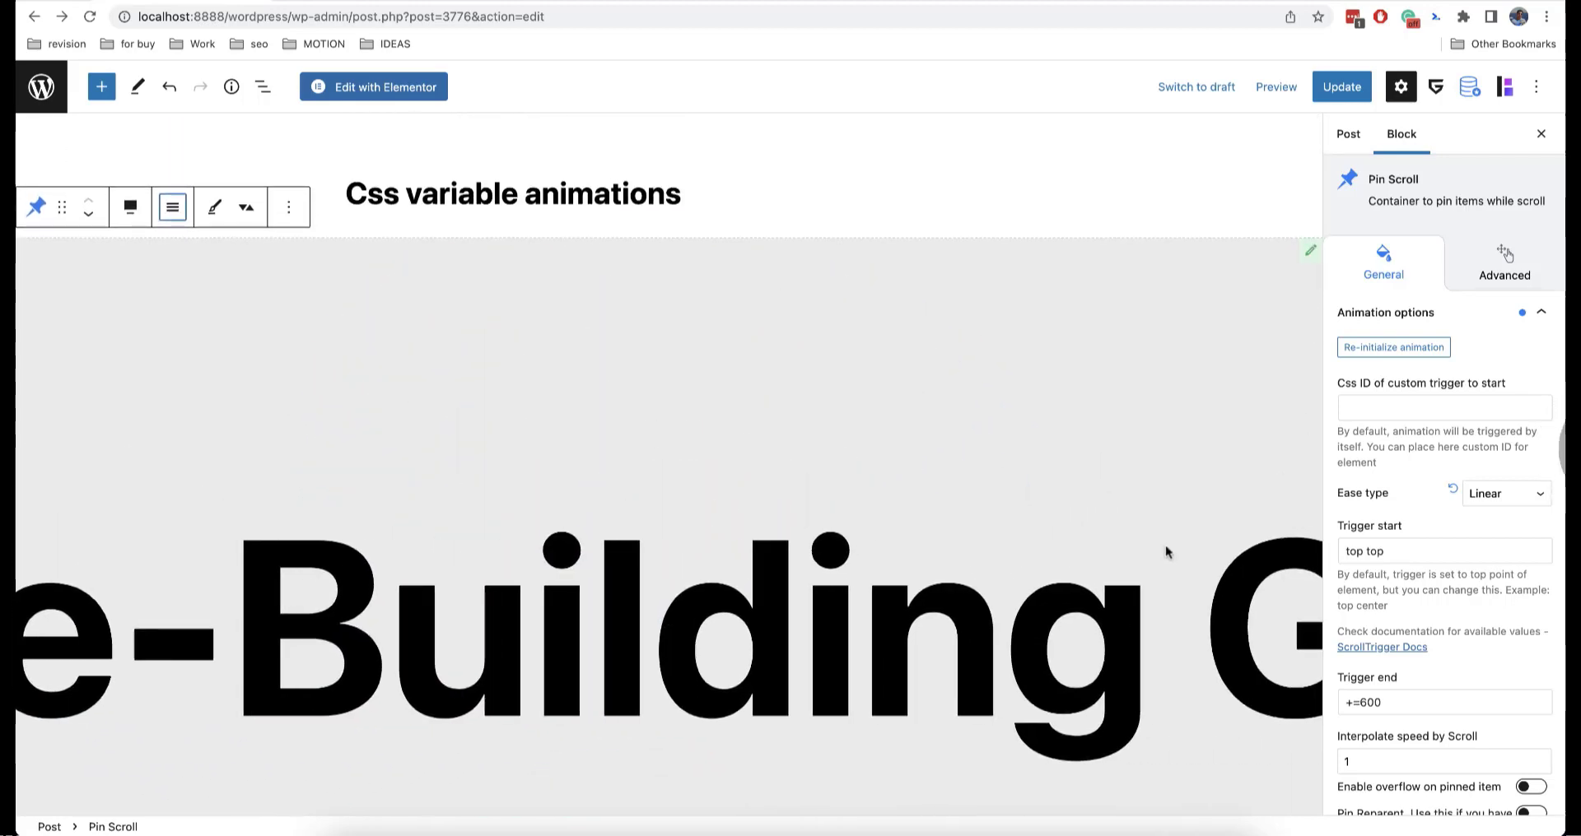
left_click(1340, 86)
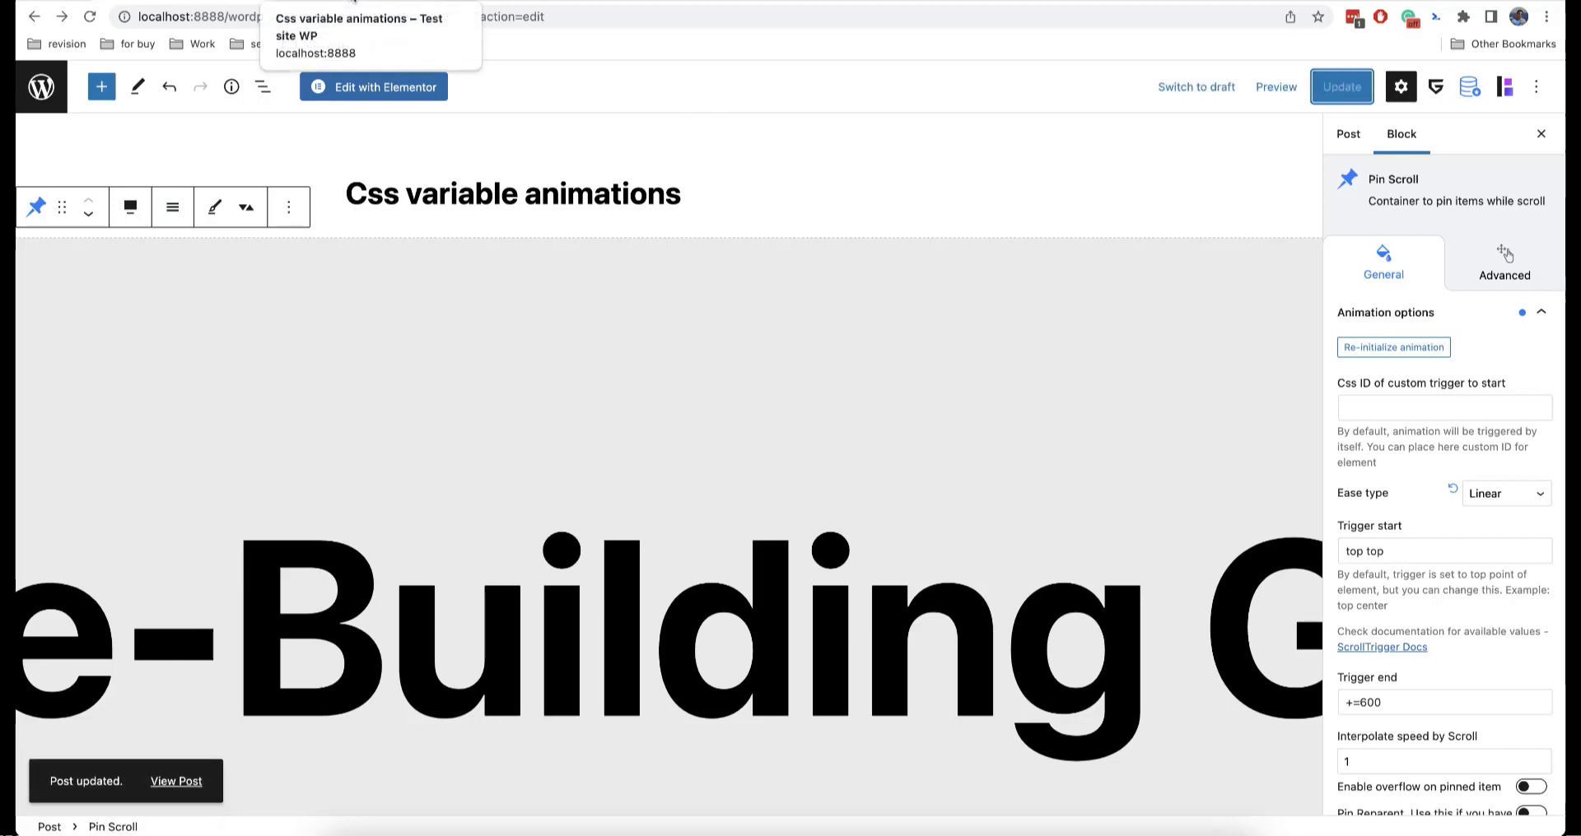
left_click(354, 2)
left_click(247, 2)
Step: Update the post, check the circle reveal by scrolling the editor canvas, and switch to the published post
left_click(1335, 87)
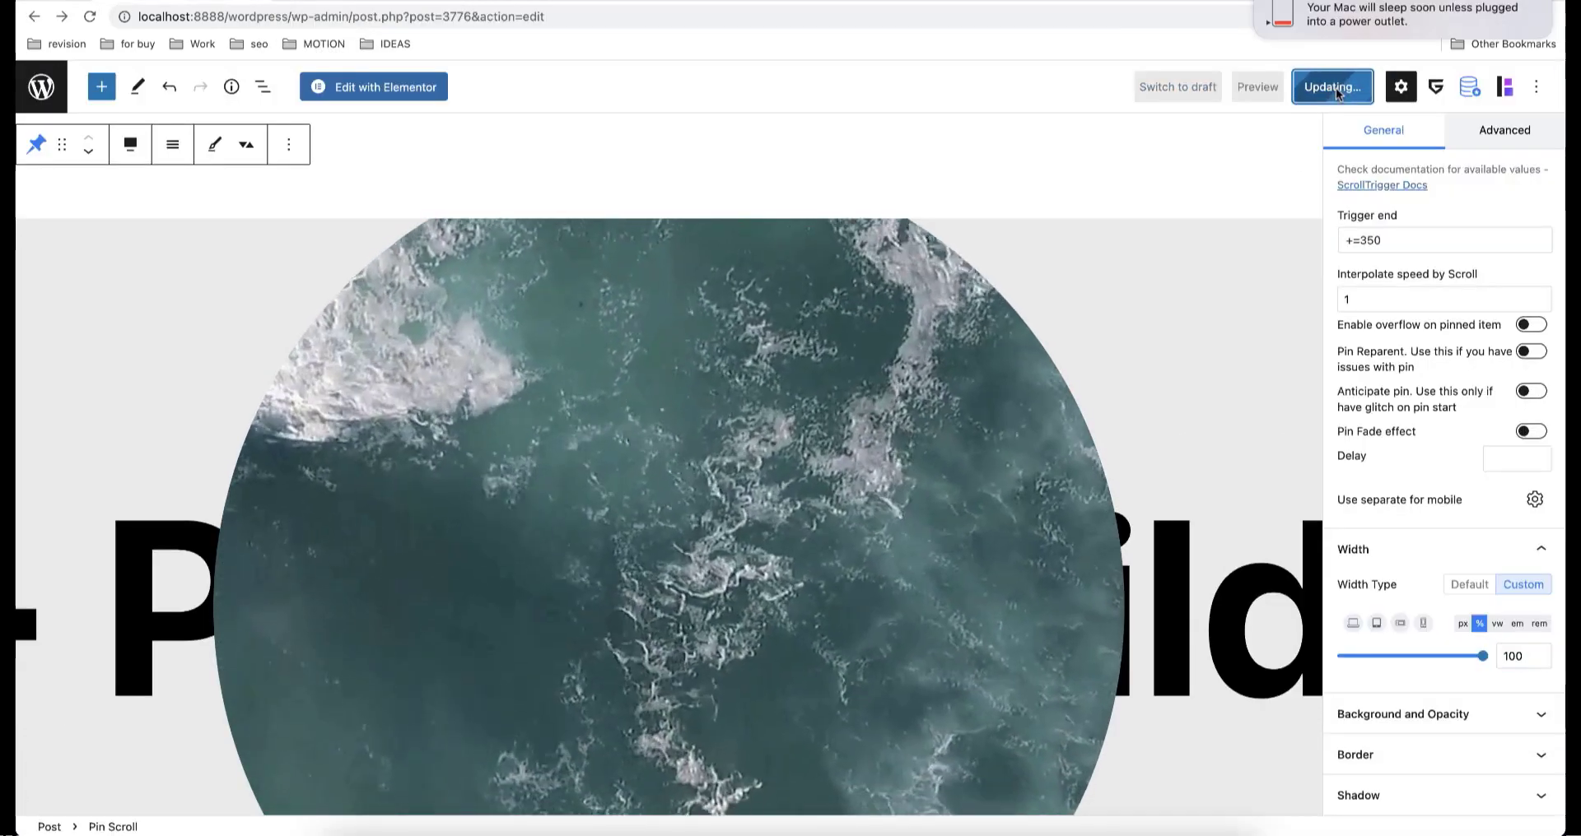
scroll(657, 338, "down", 3)
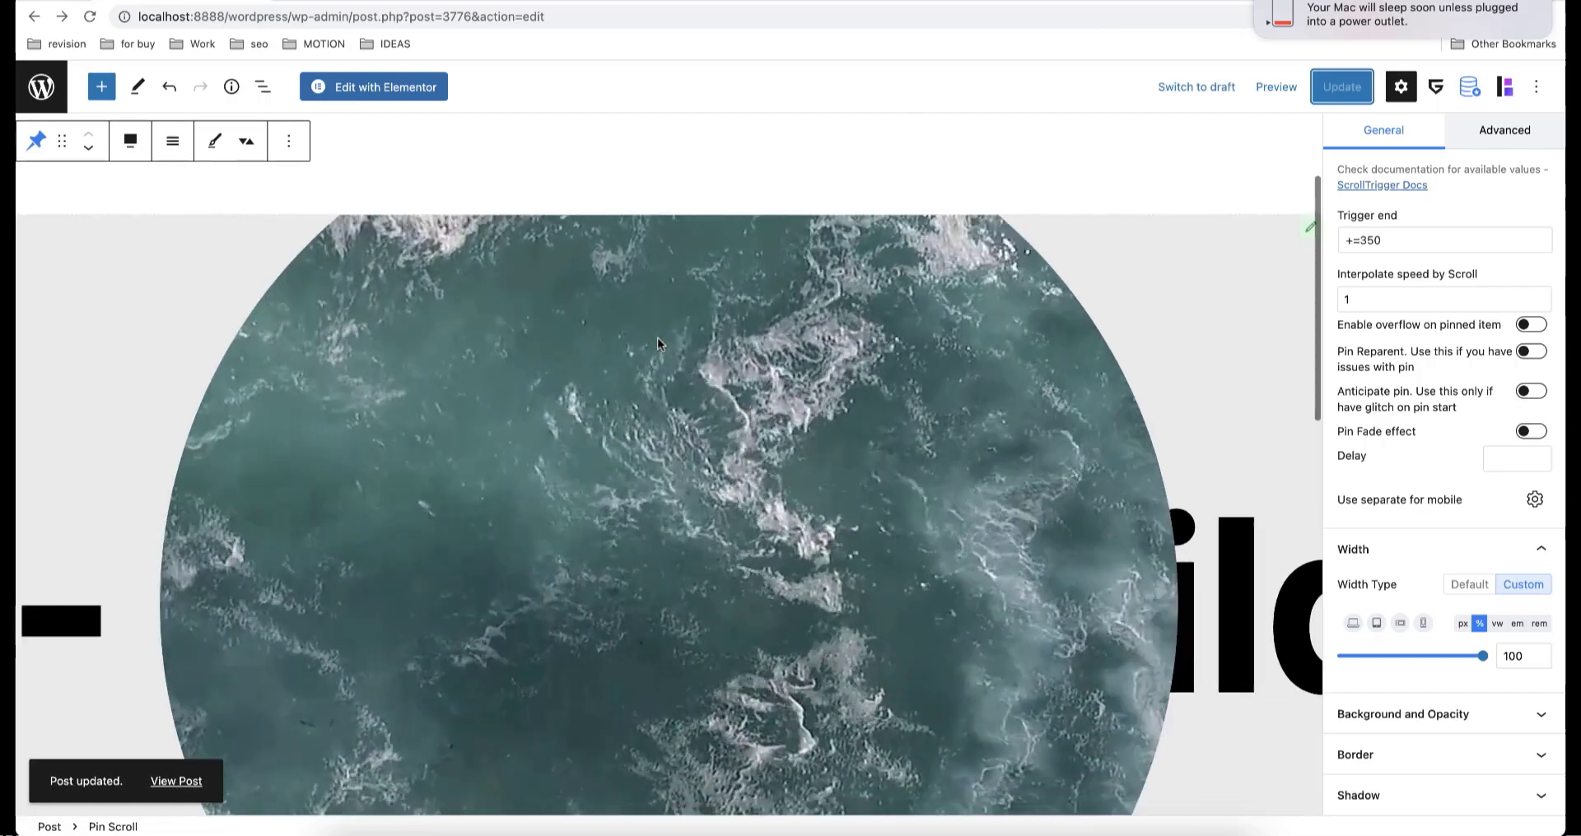
scroll(656, 338, "up", 5)
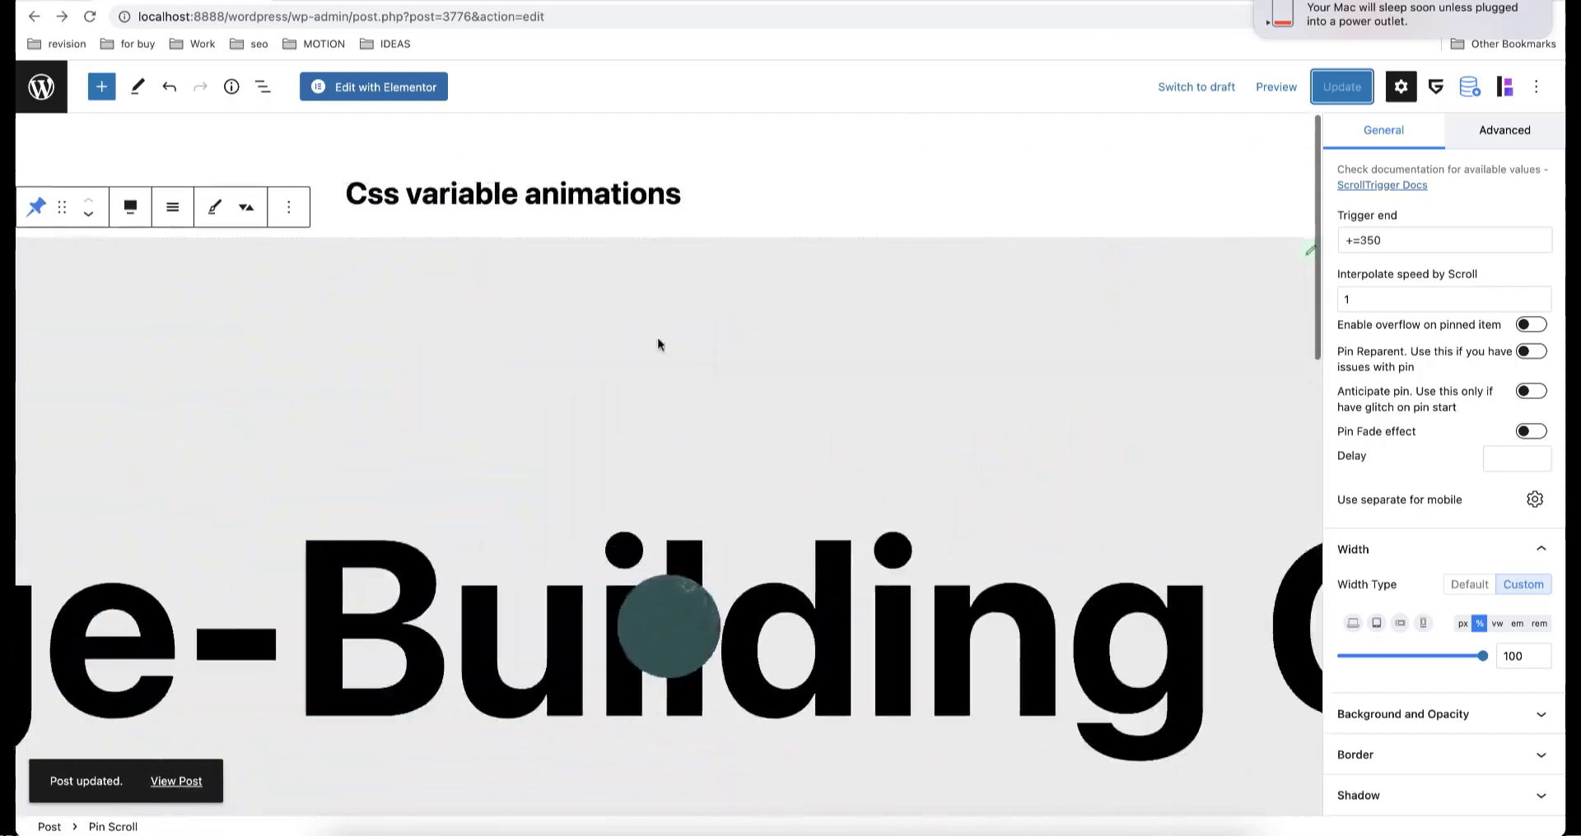
scroll(1439, 501, "up", 5)
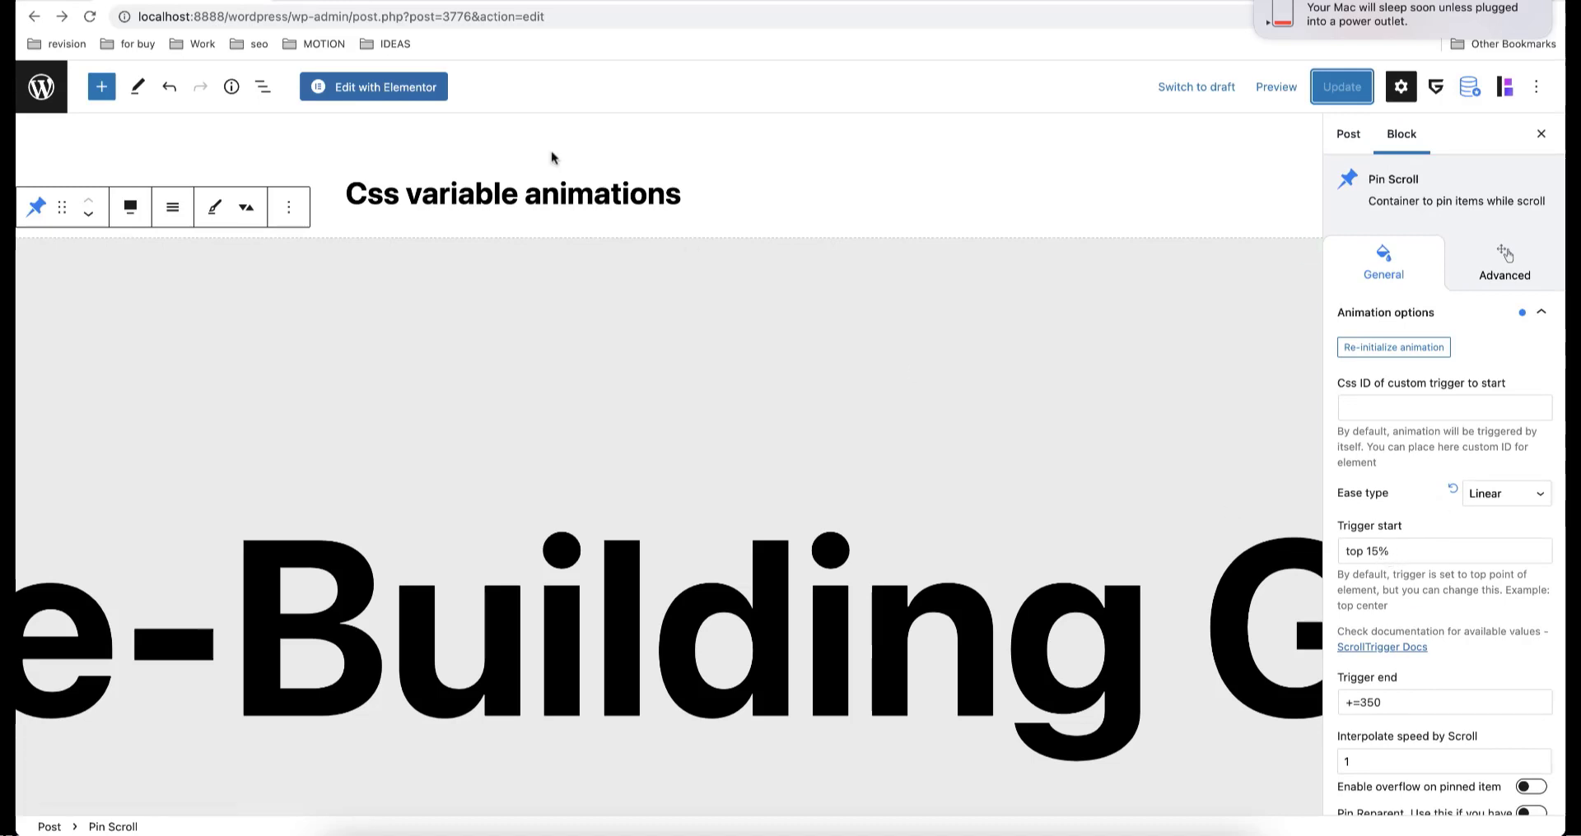
key("ctrl+Tab")
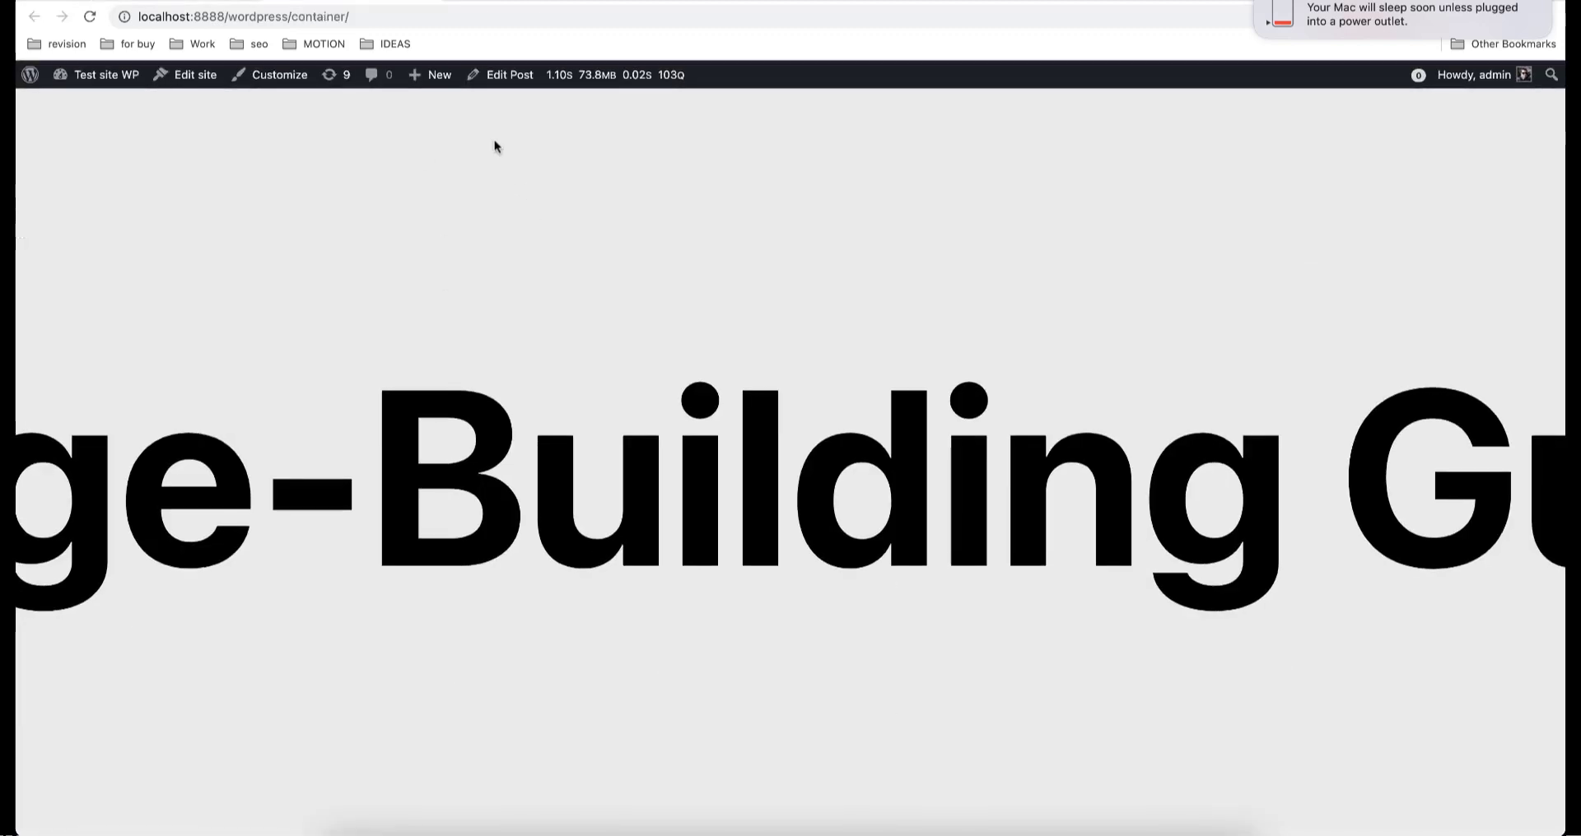
Step: Set the Pin Scroll block's trigger start to top top and trigger end to +=600, and update the post
left_click(196, 2)
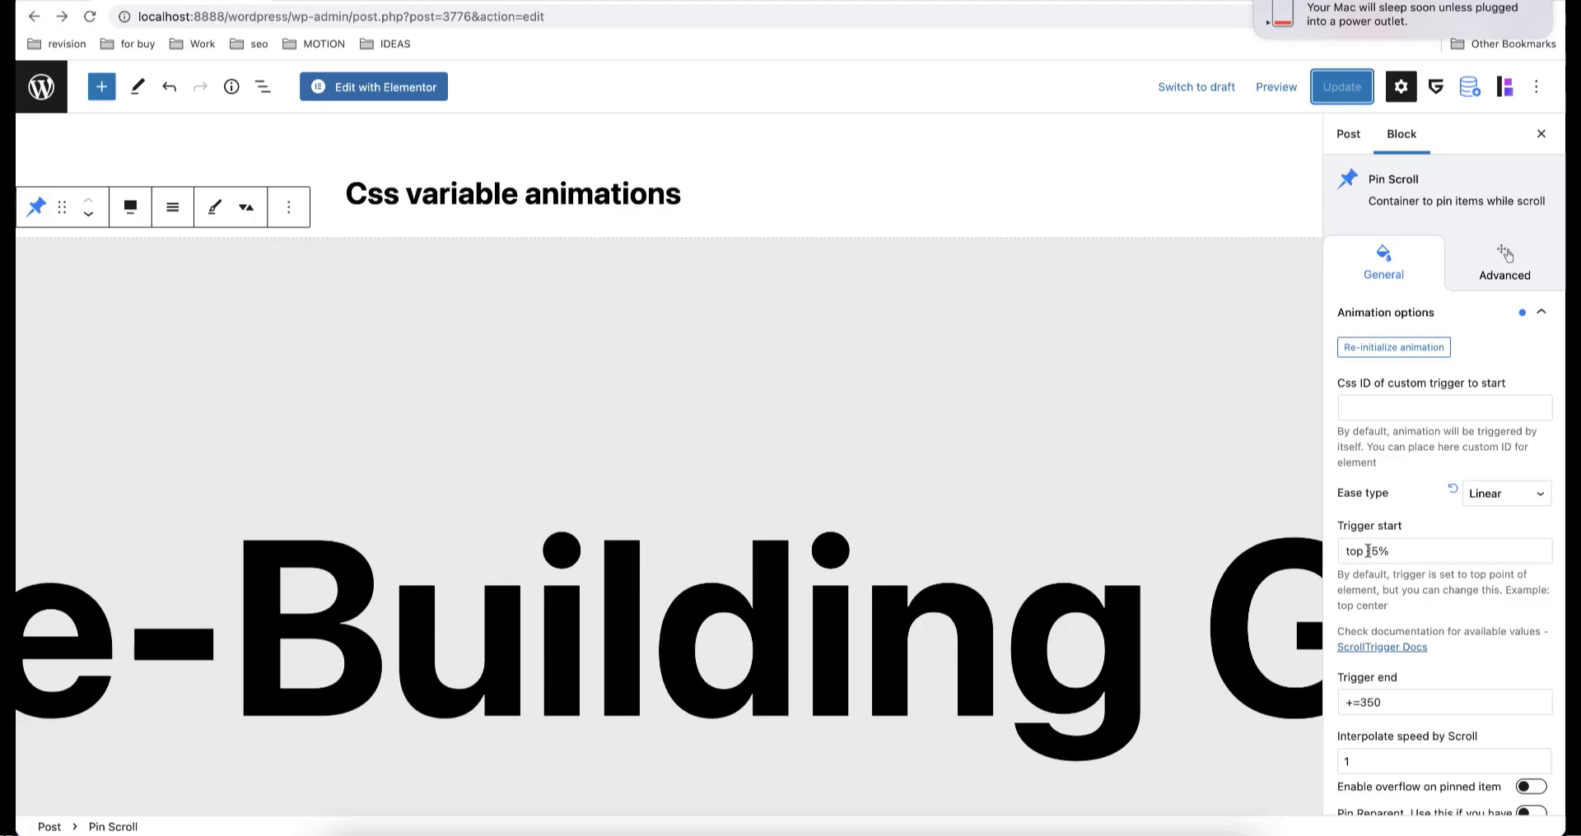
left_click(1367, 551)
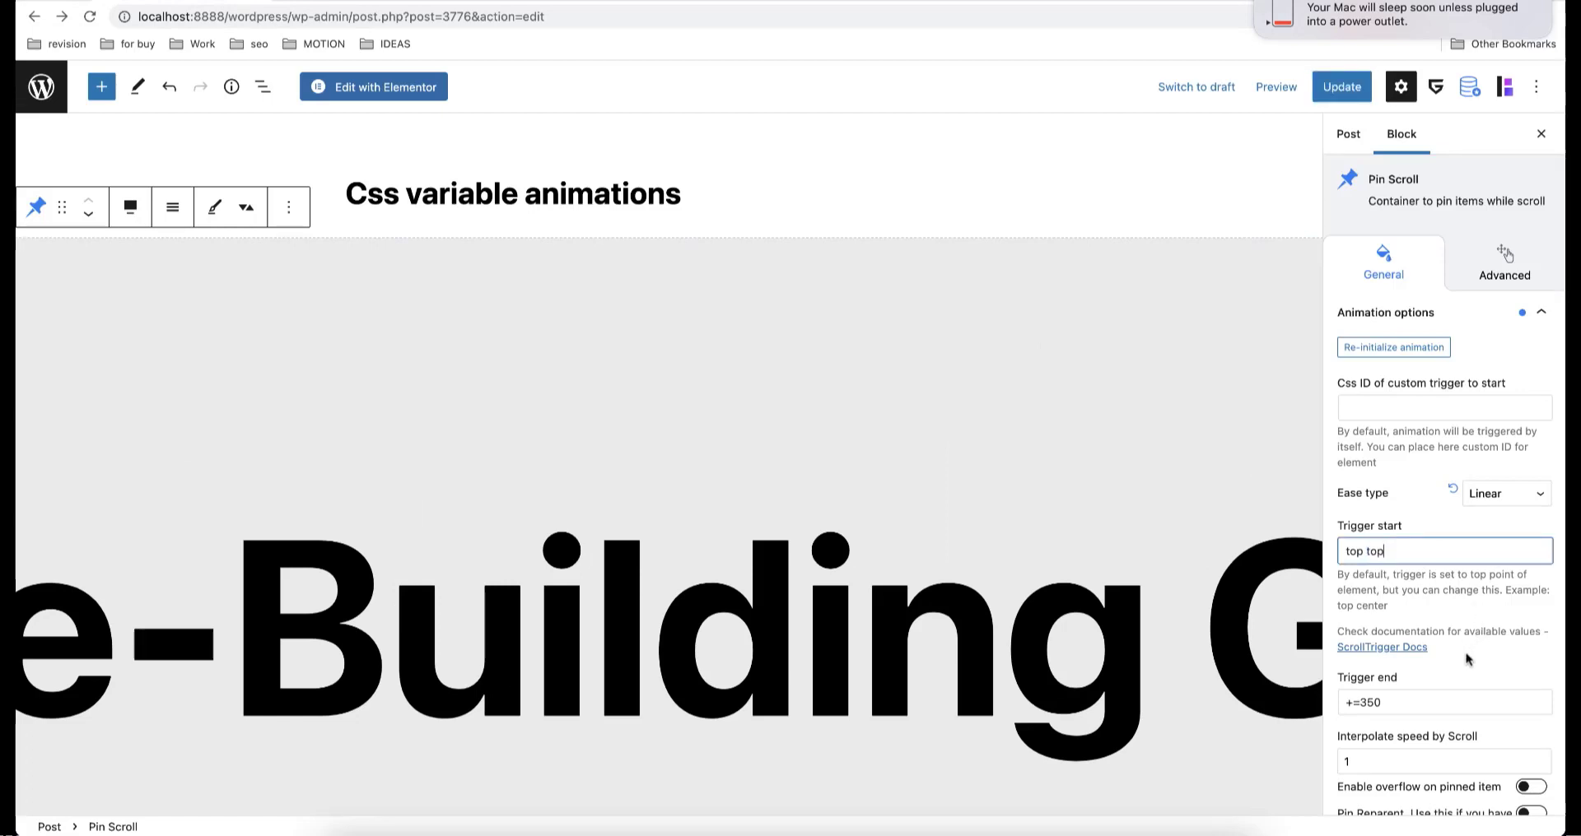
left_click_drag(1360, 704, 1424, 706)
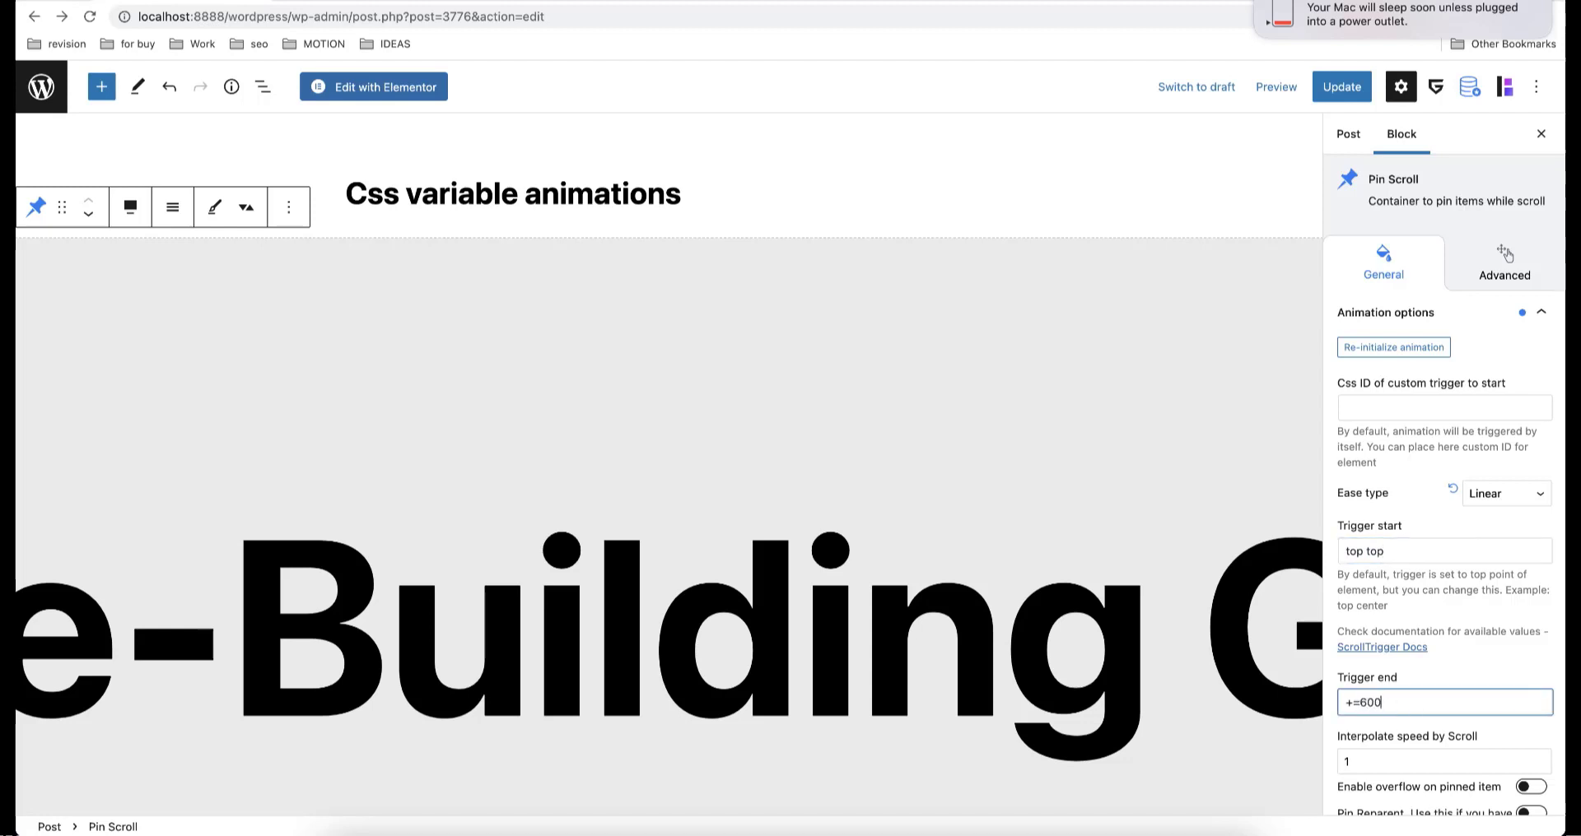
scroll(1454, 674, "down", 3)
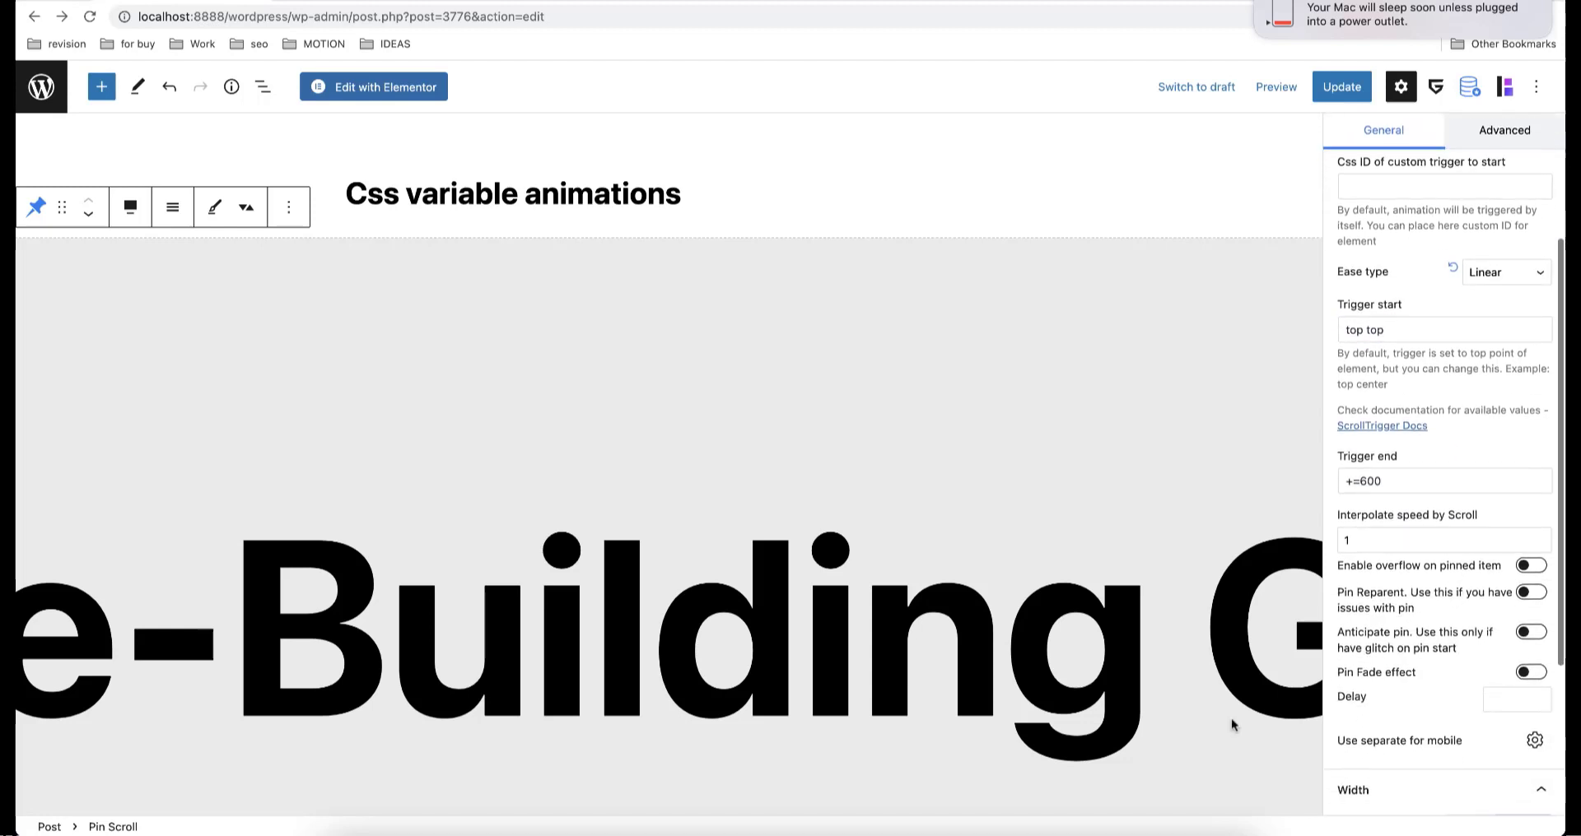
left_click(1342, 87)
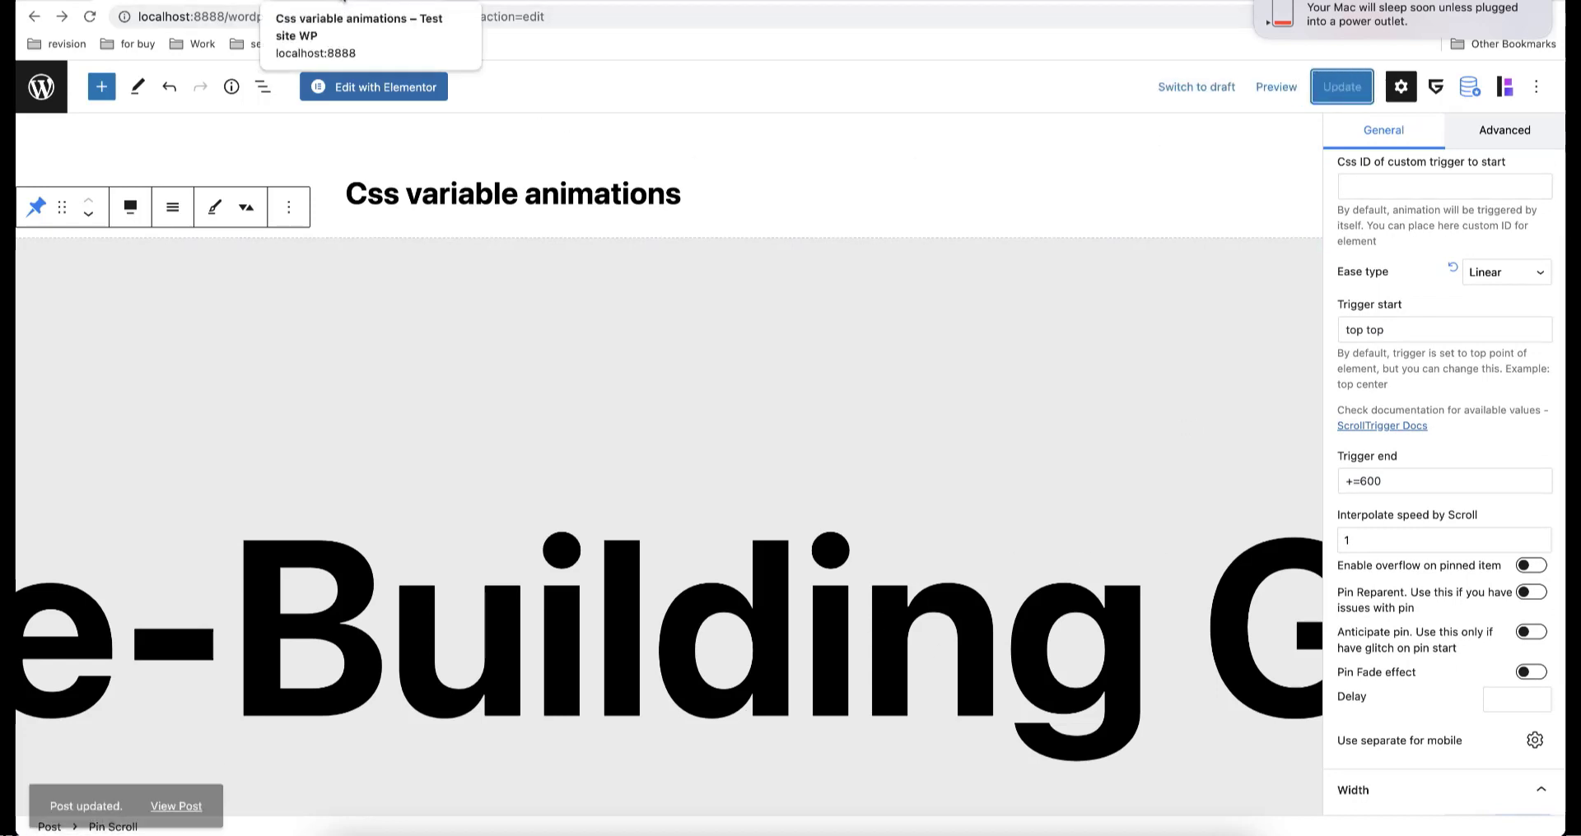
Step: Switch to the published post and scroll down and up to check the pinned video reveal
left_click(121, 4)
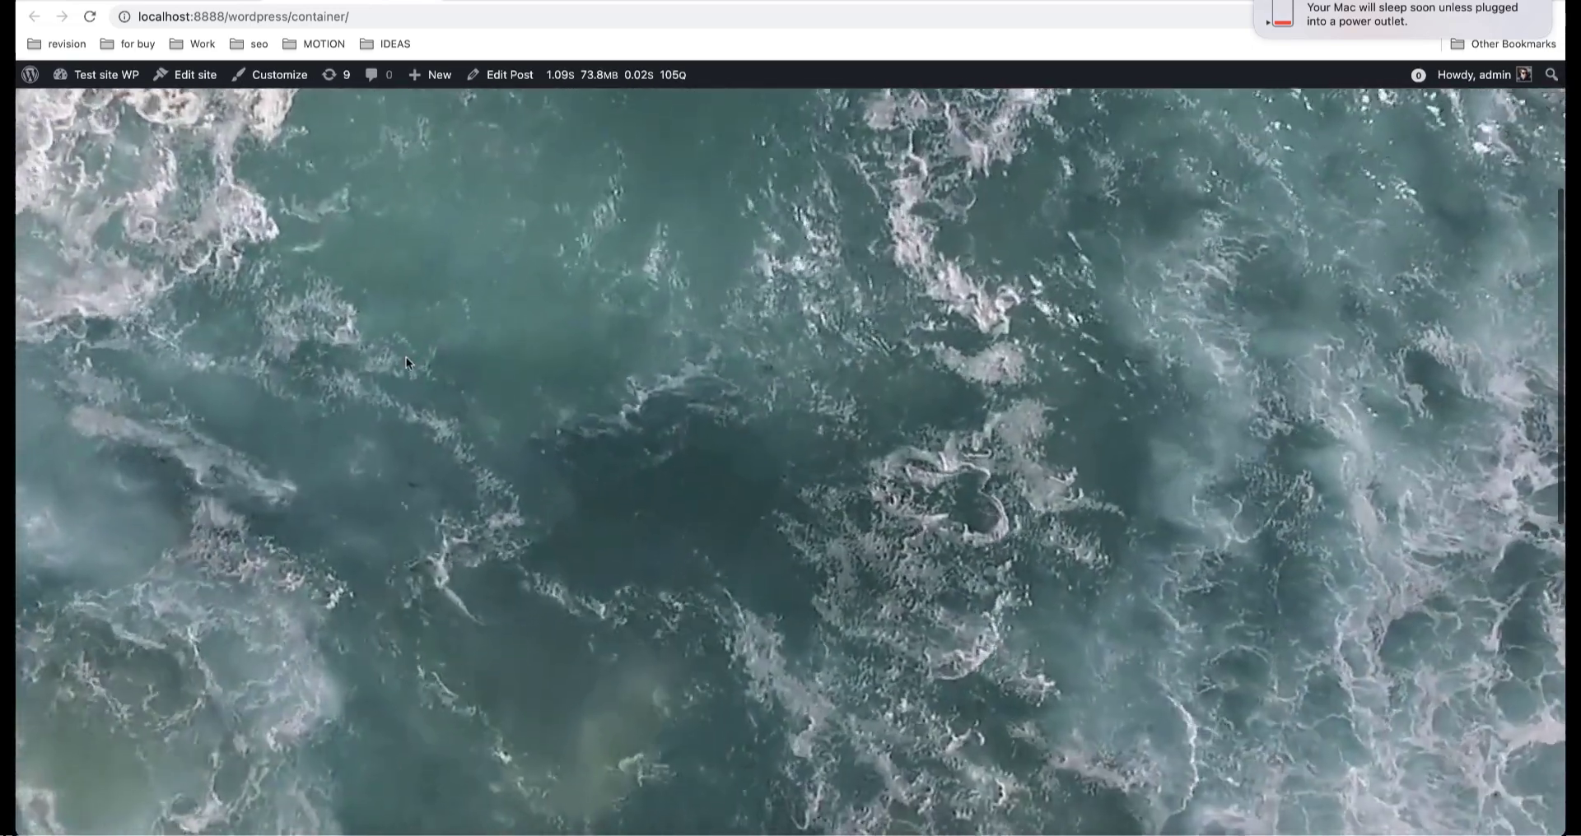
scroll(406, 362, "down", 5)
scroll(407, 363, "down", 5)
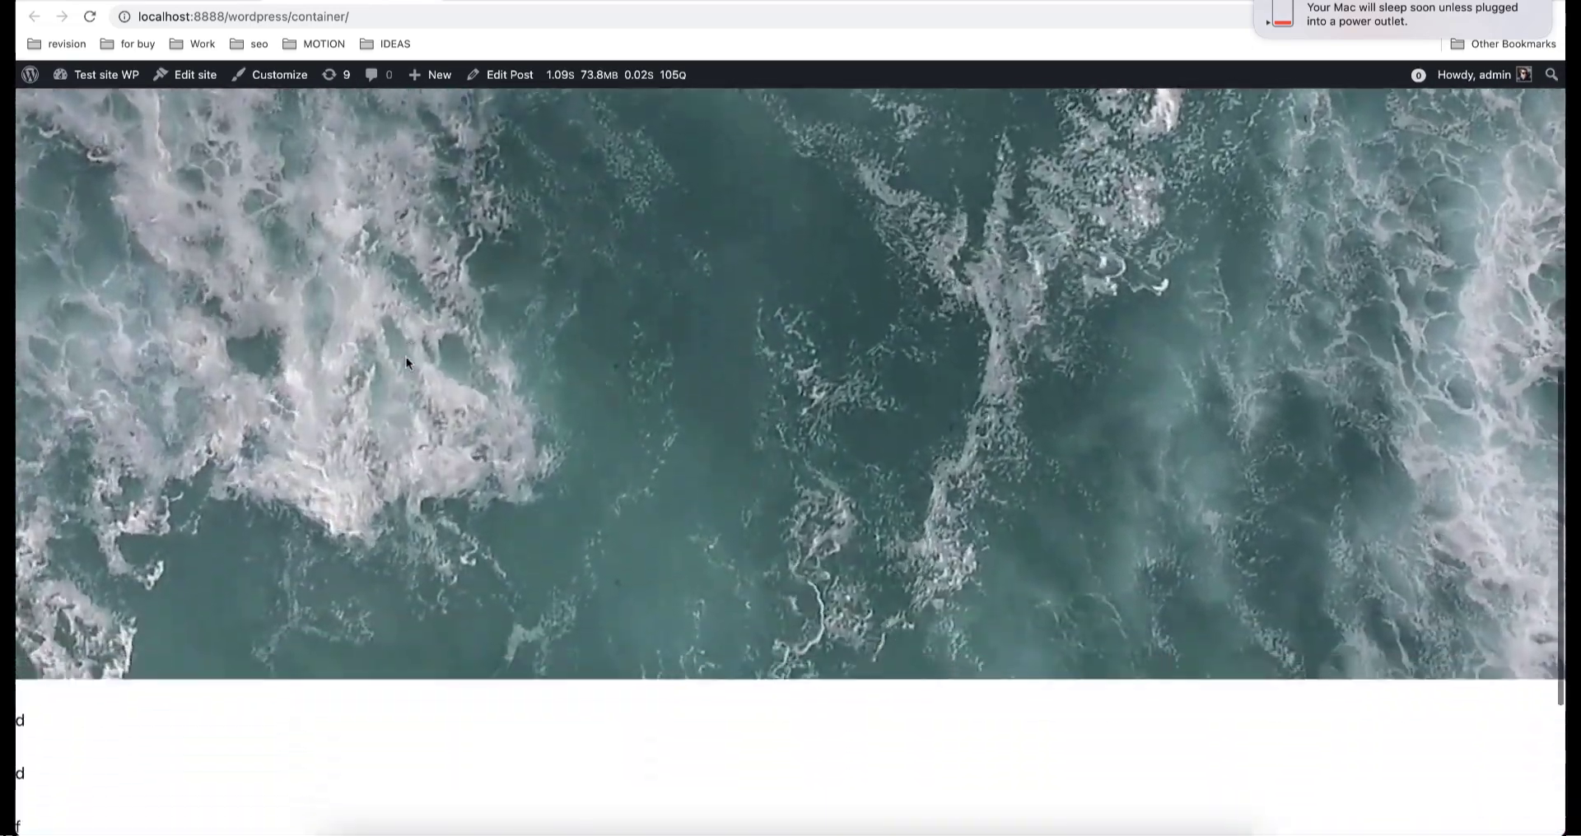
scroll(407, 363, "up", 10)
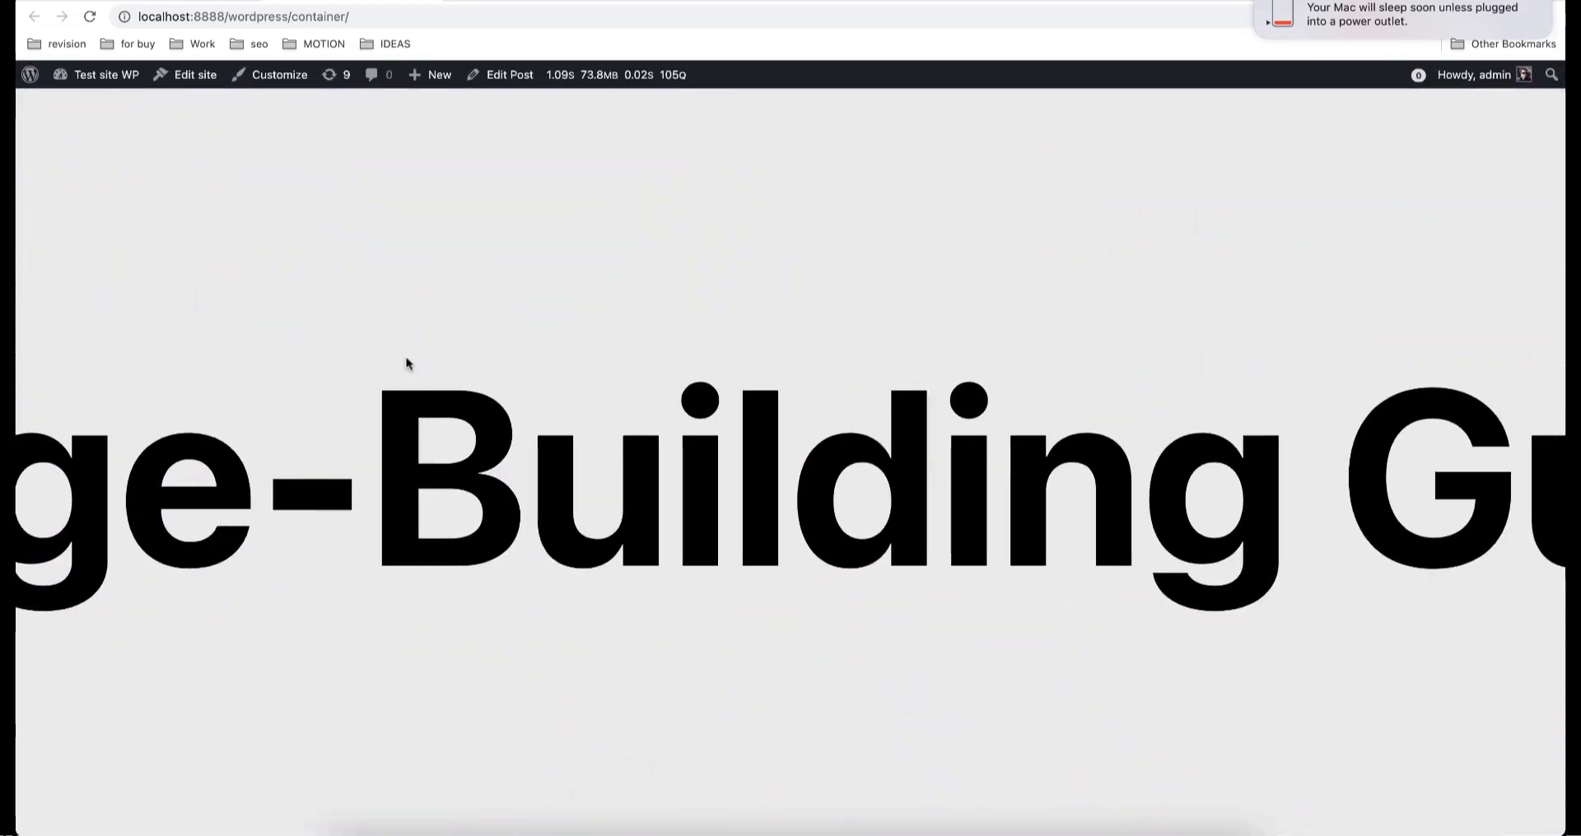
scroll(406, 363, "down", 4)
scroll(406, 362, "down", 5)
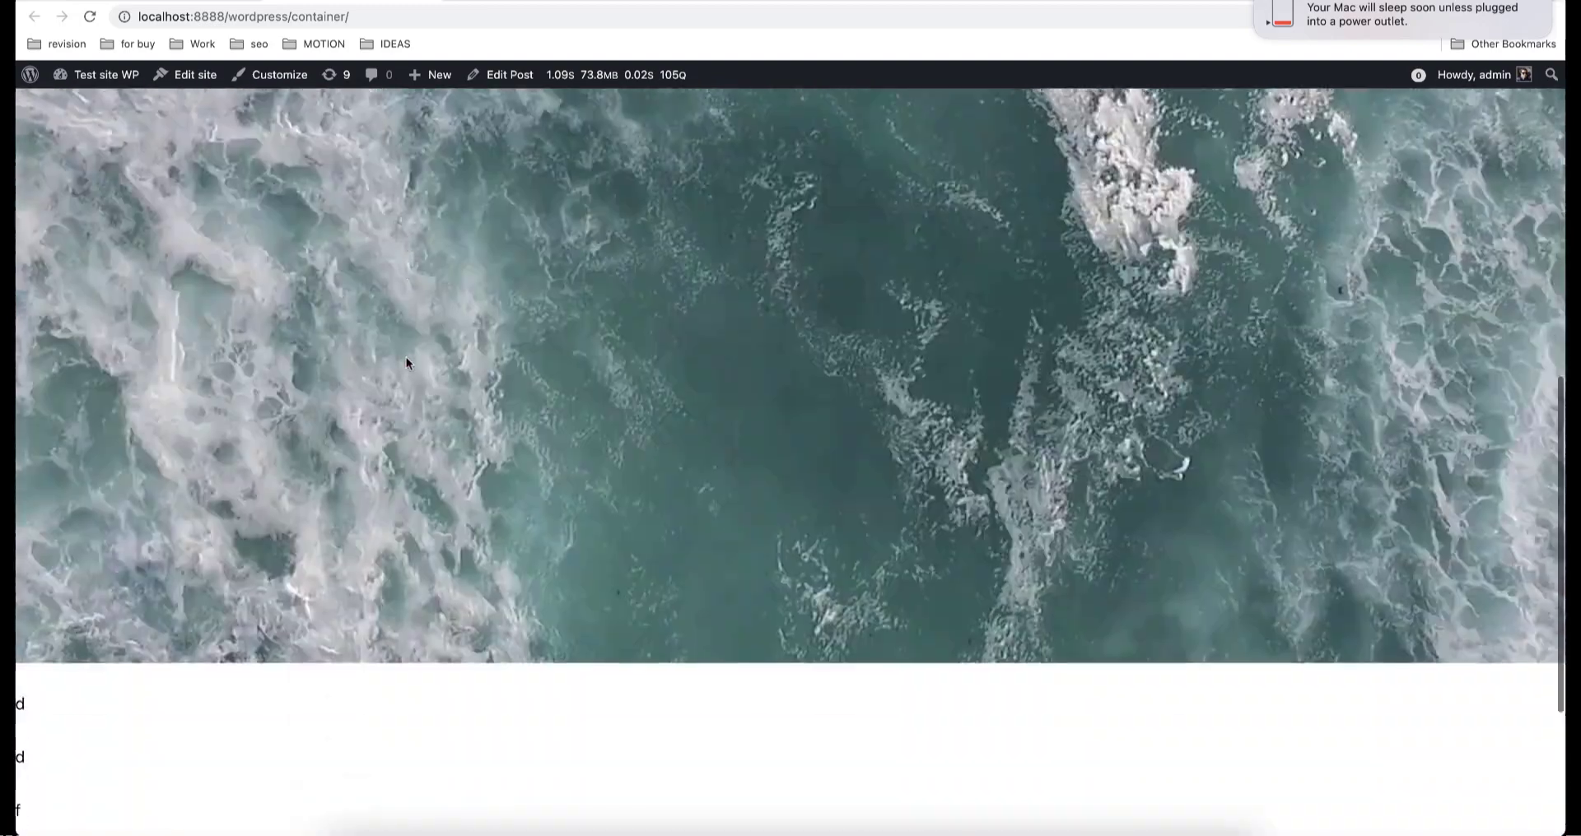
Step: Add custom CSS to the Animation Container for {GREENSHIFT} .gs-gsap-wrap, declaring --color:black; and color: var(--color);
scroll(407, 362, "down", 5)
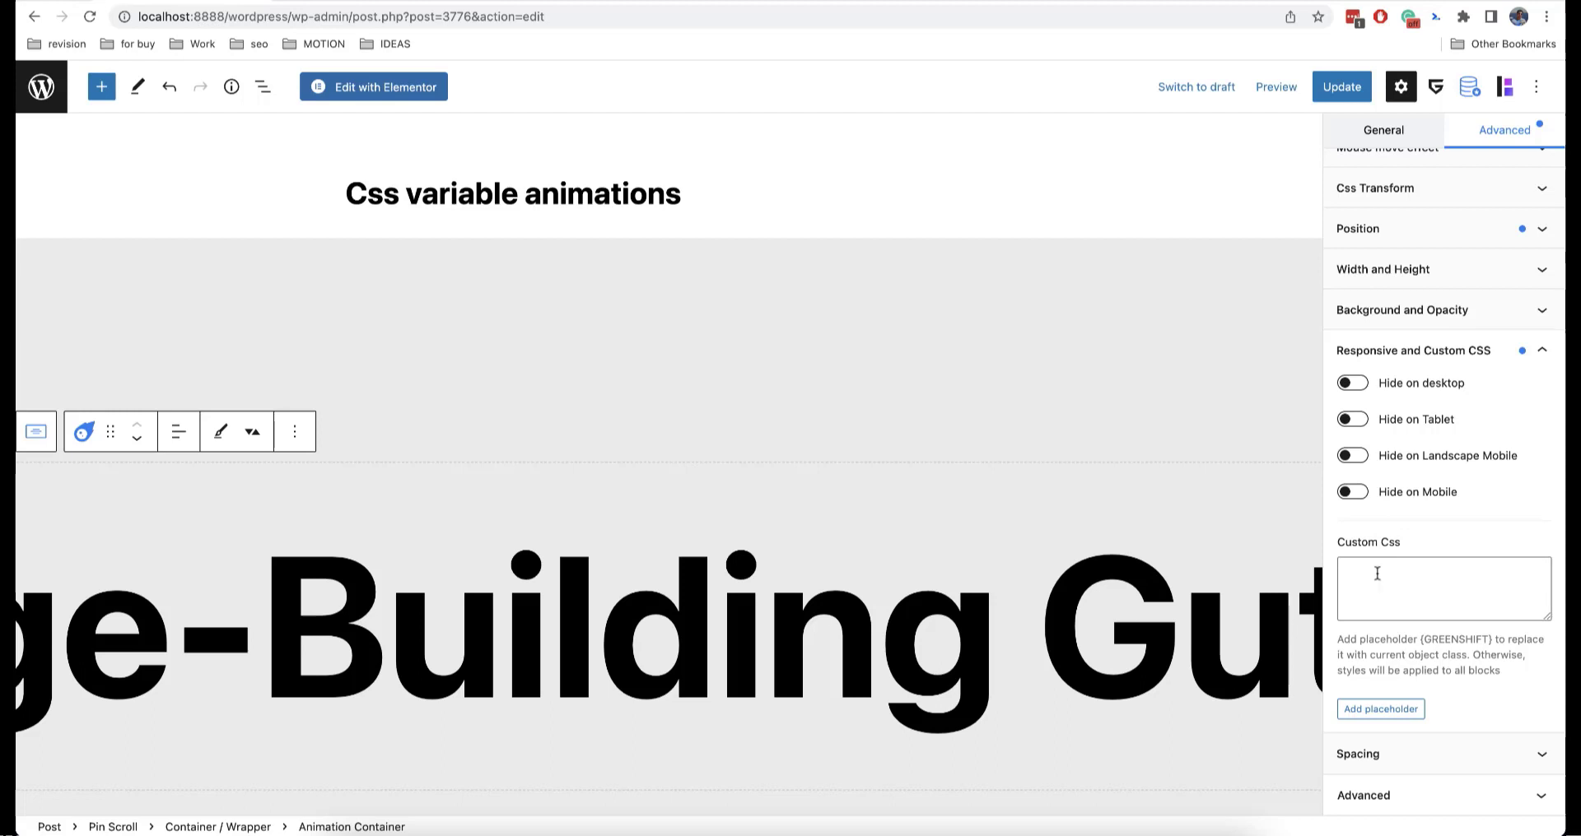
left_click(1376, 574)
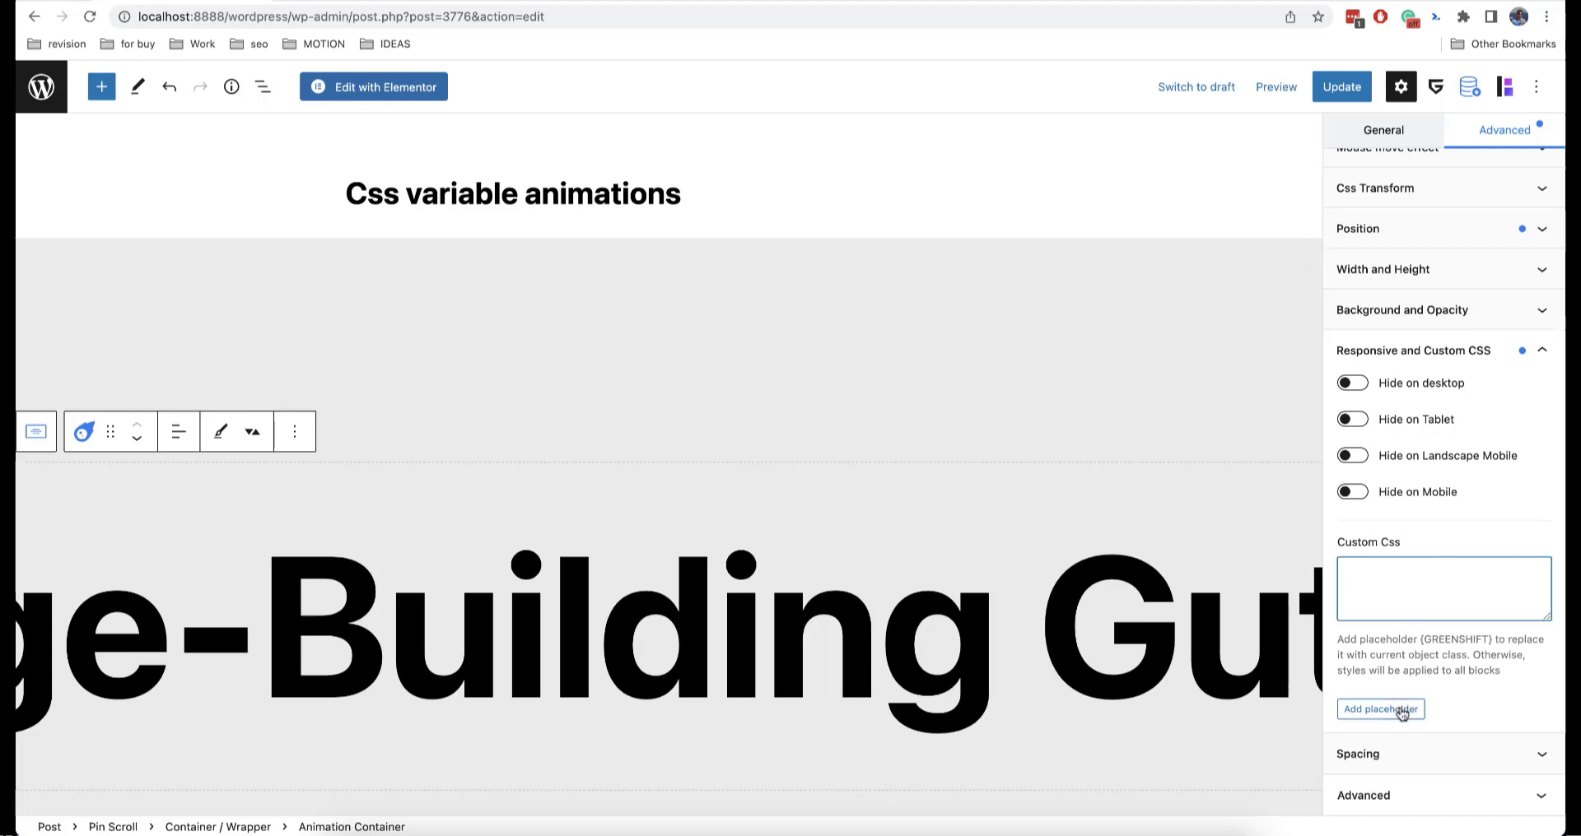
left_click(1402, 713)
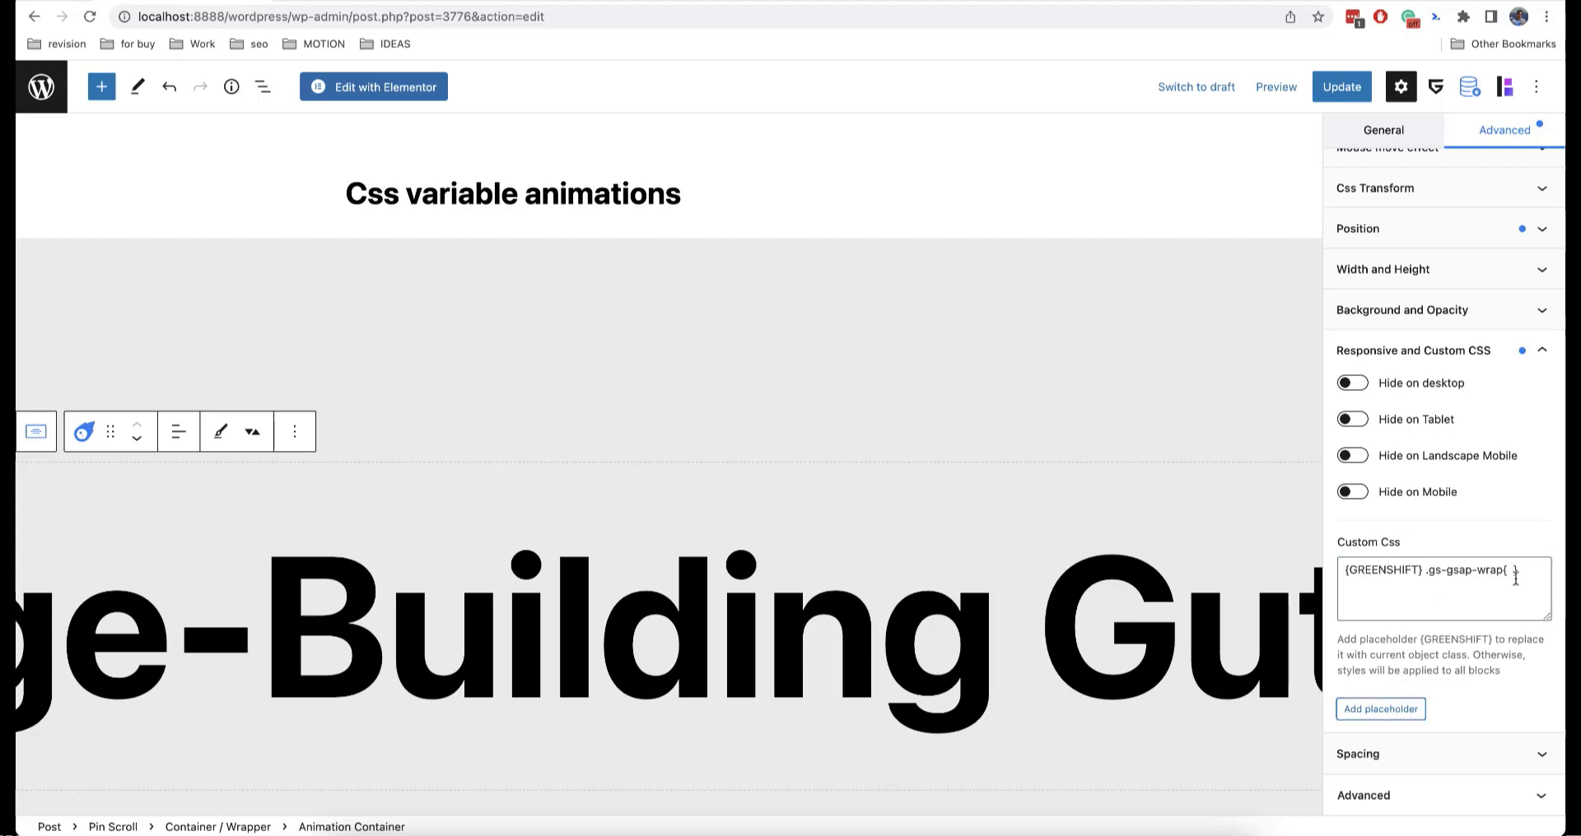
left_click(1513, 574)
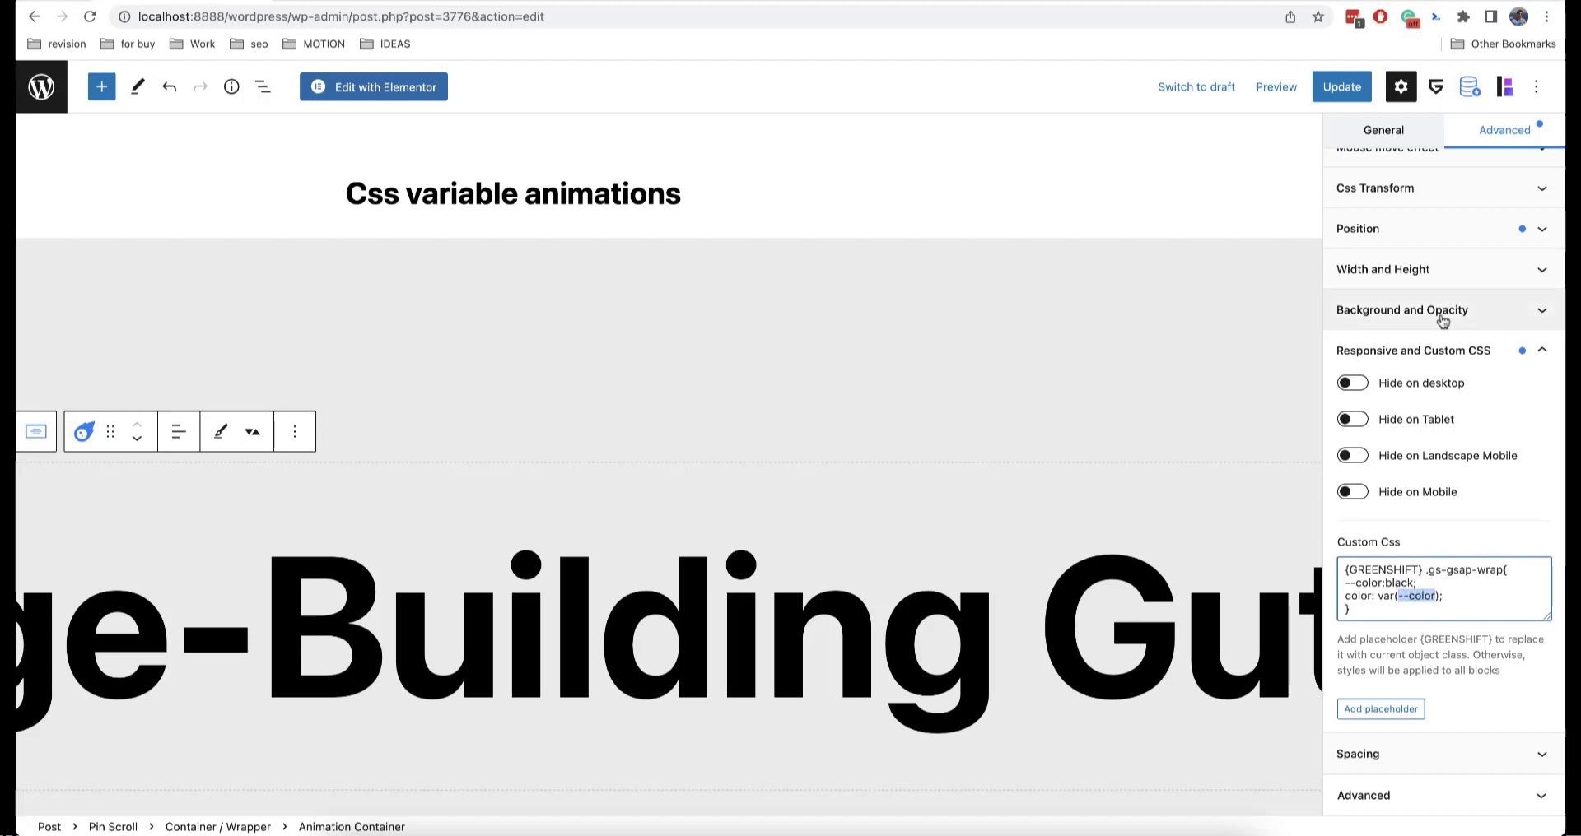
Step: Add the custom CSS variable --color with a red-orange value to the Animation Container's scroll animation
scroll(1441, 494, "up", 10)
left_click(1383, 280)
scroll(1471, 520, "down", 5)
scroll(1471, 520, "down", 15)
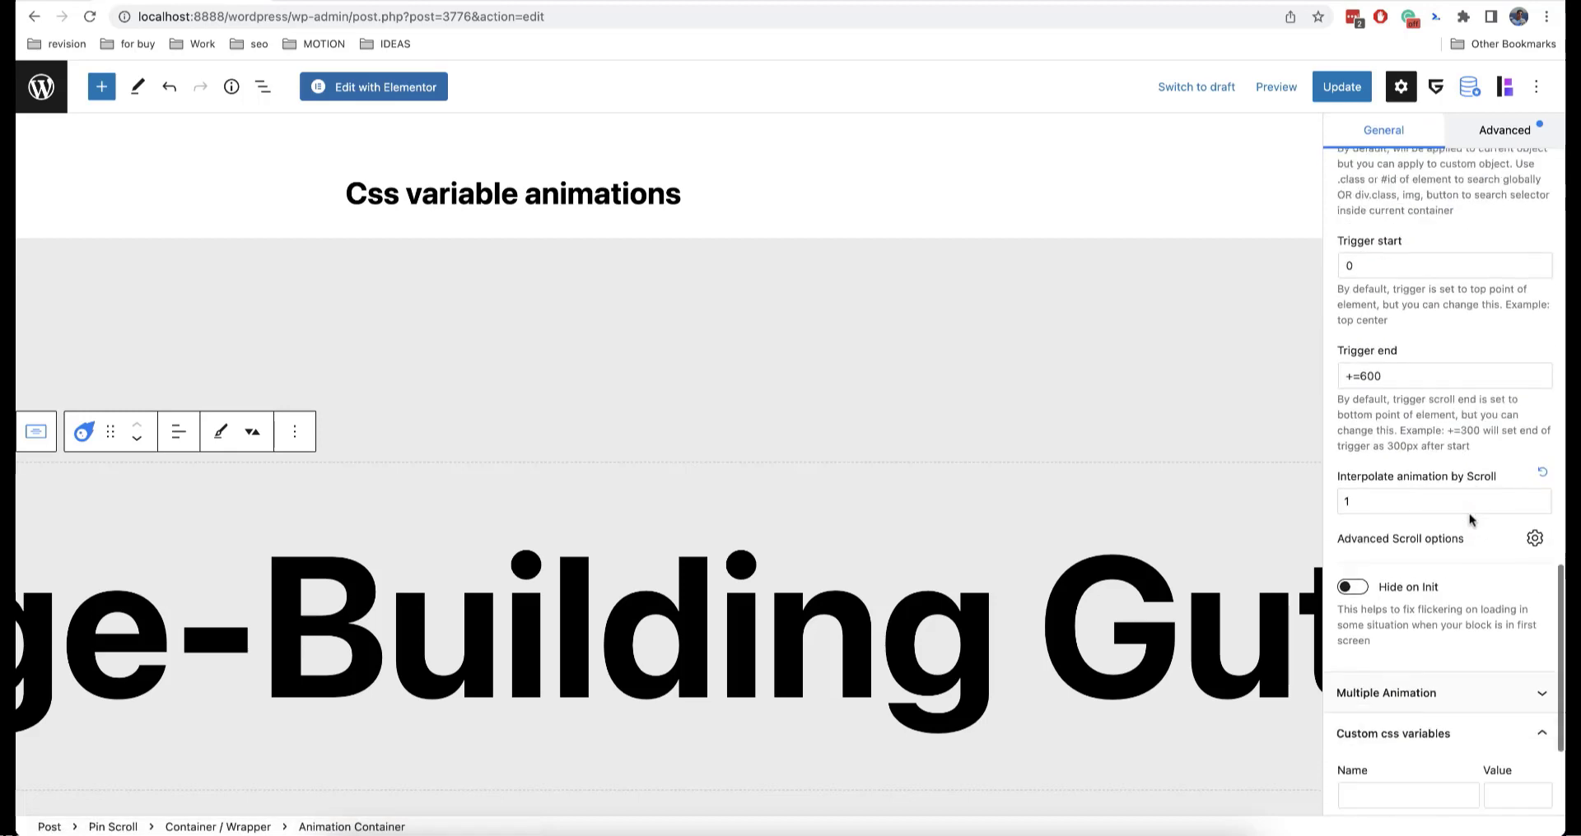
left_click(1374, 571)
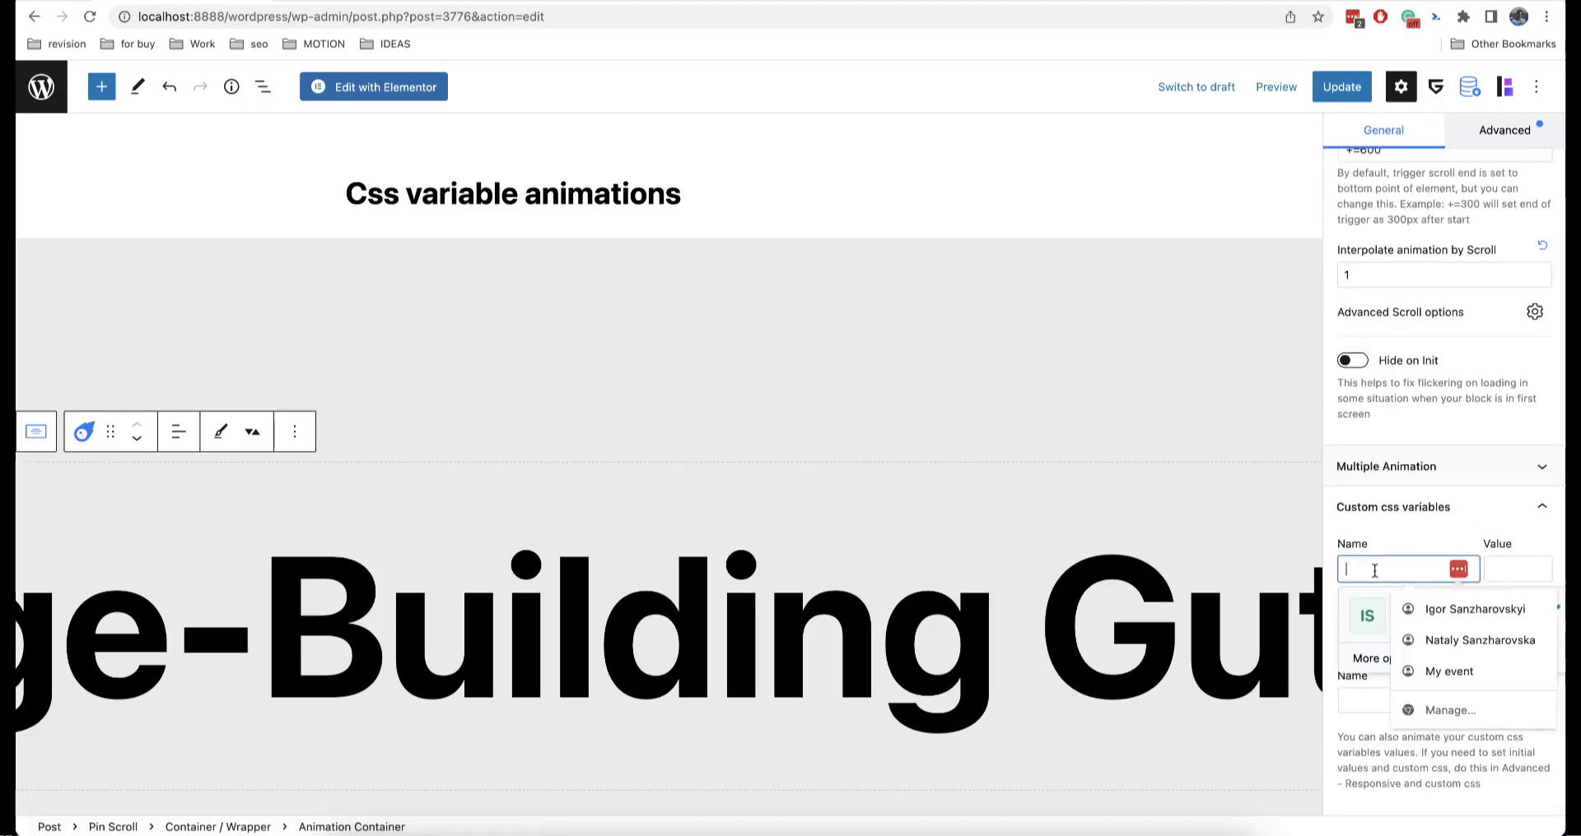
left_click(1378, 569)
type("--color")
left_click(1497, 568)
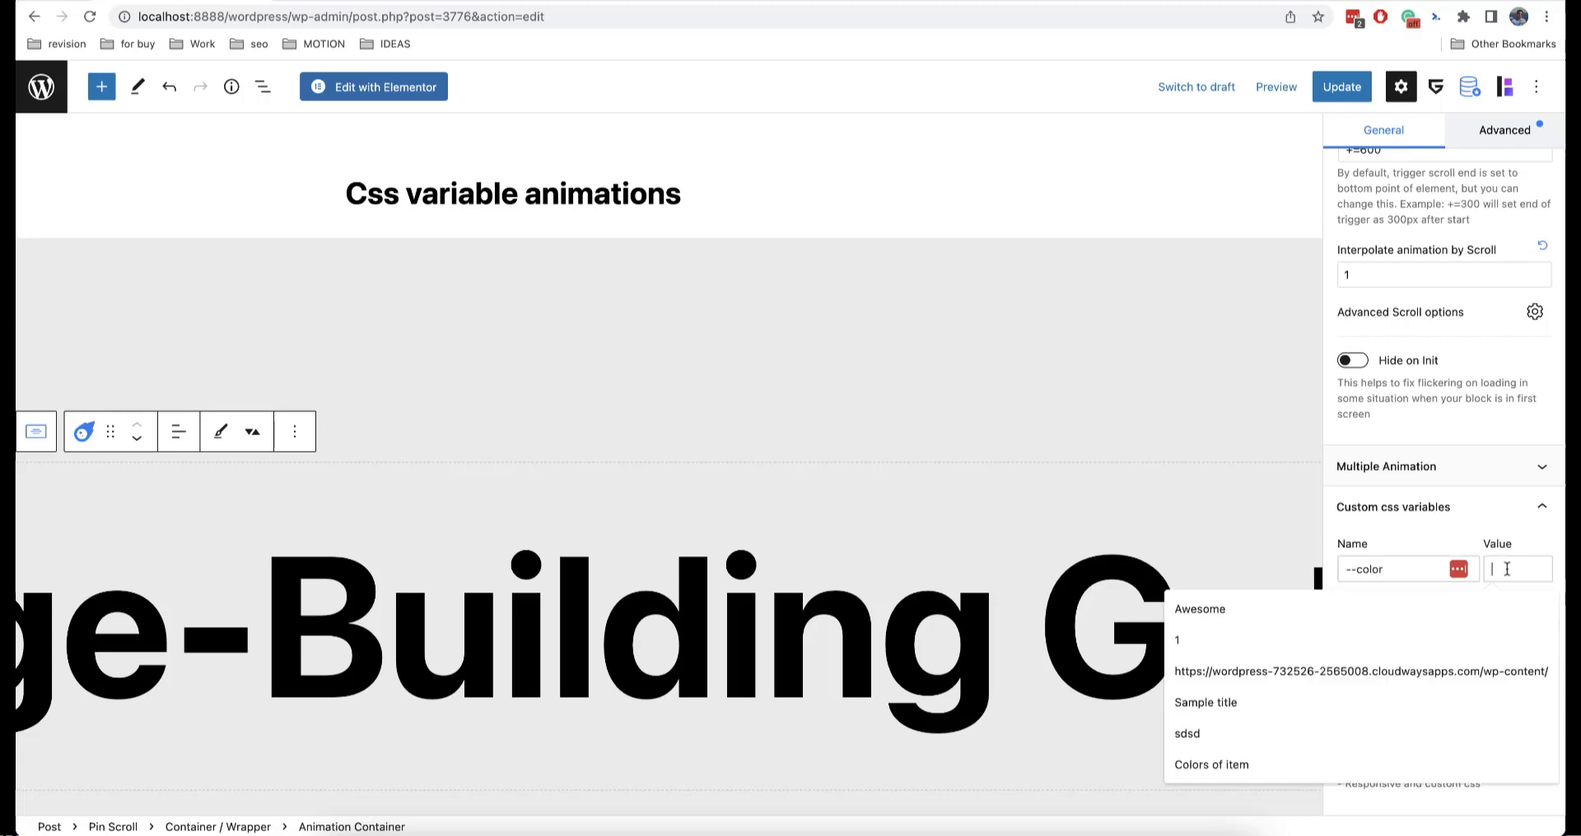
type("redorange")
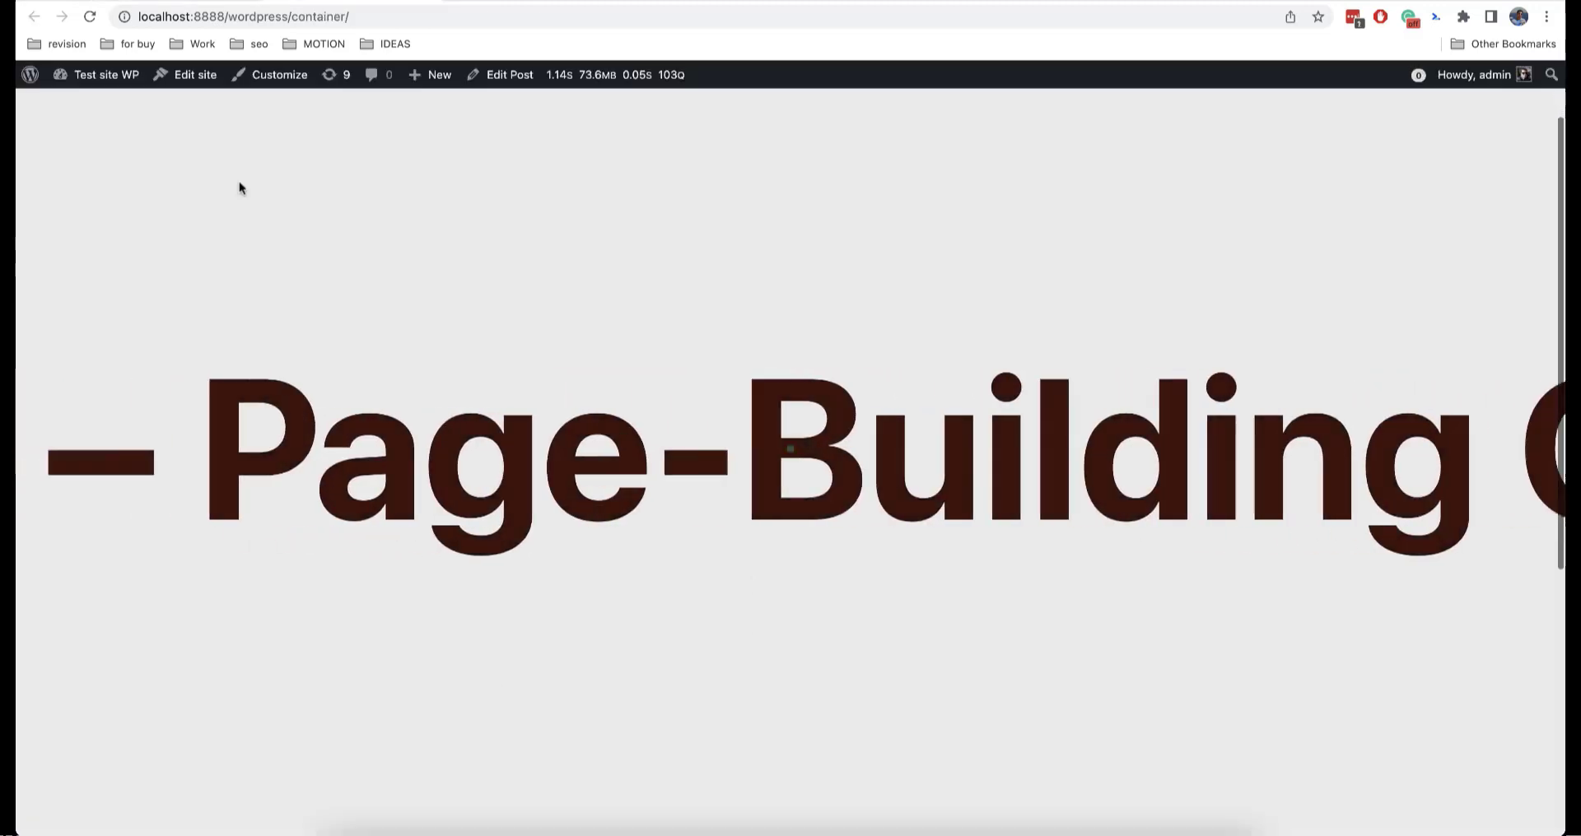
Step: Scroll the published post down and up to check the heading's color change alongside the circular video reveal
scroll(239, 188, "down", 5)
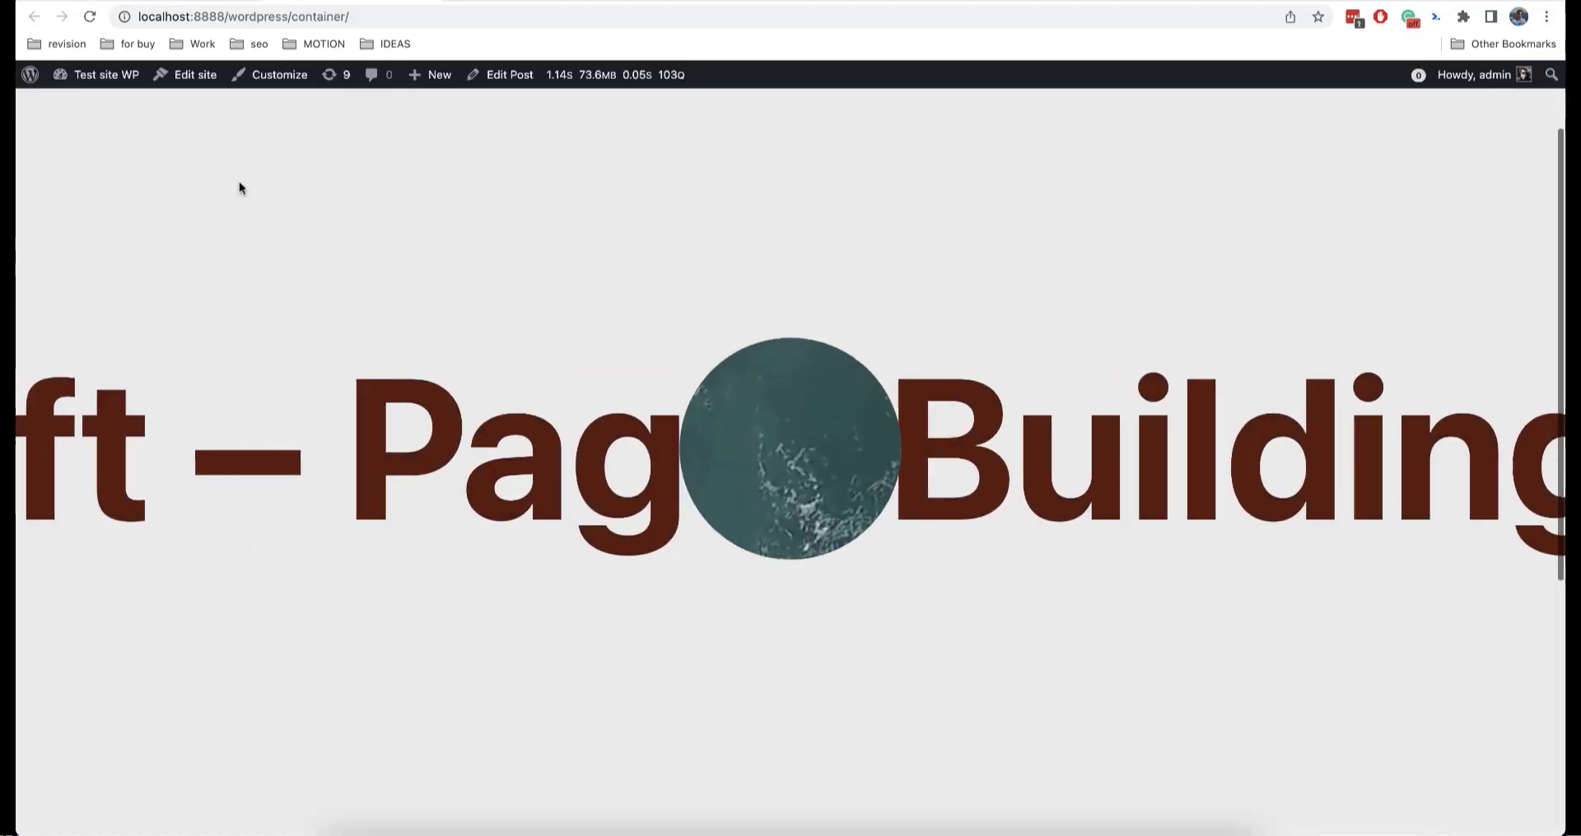
scroll(238, 188, "down", 5)
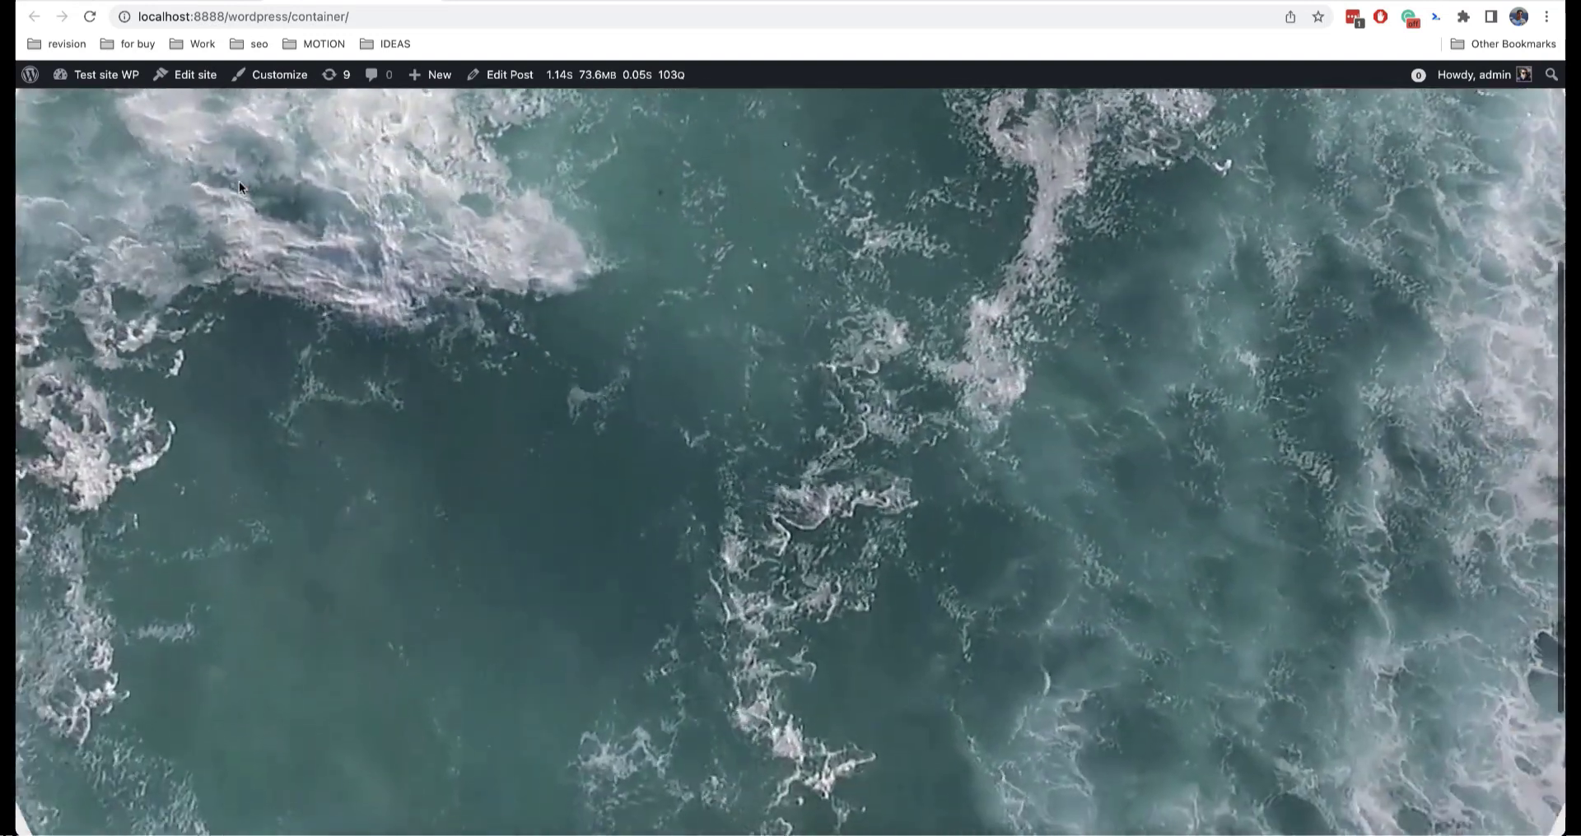
scroll(176, 363, "up", 5)
scroll(153, 425, "down", 5)
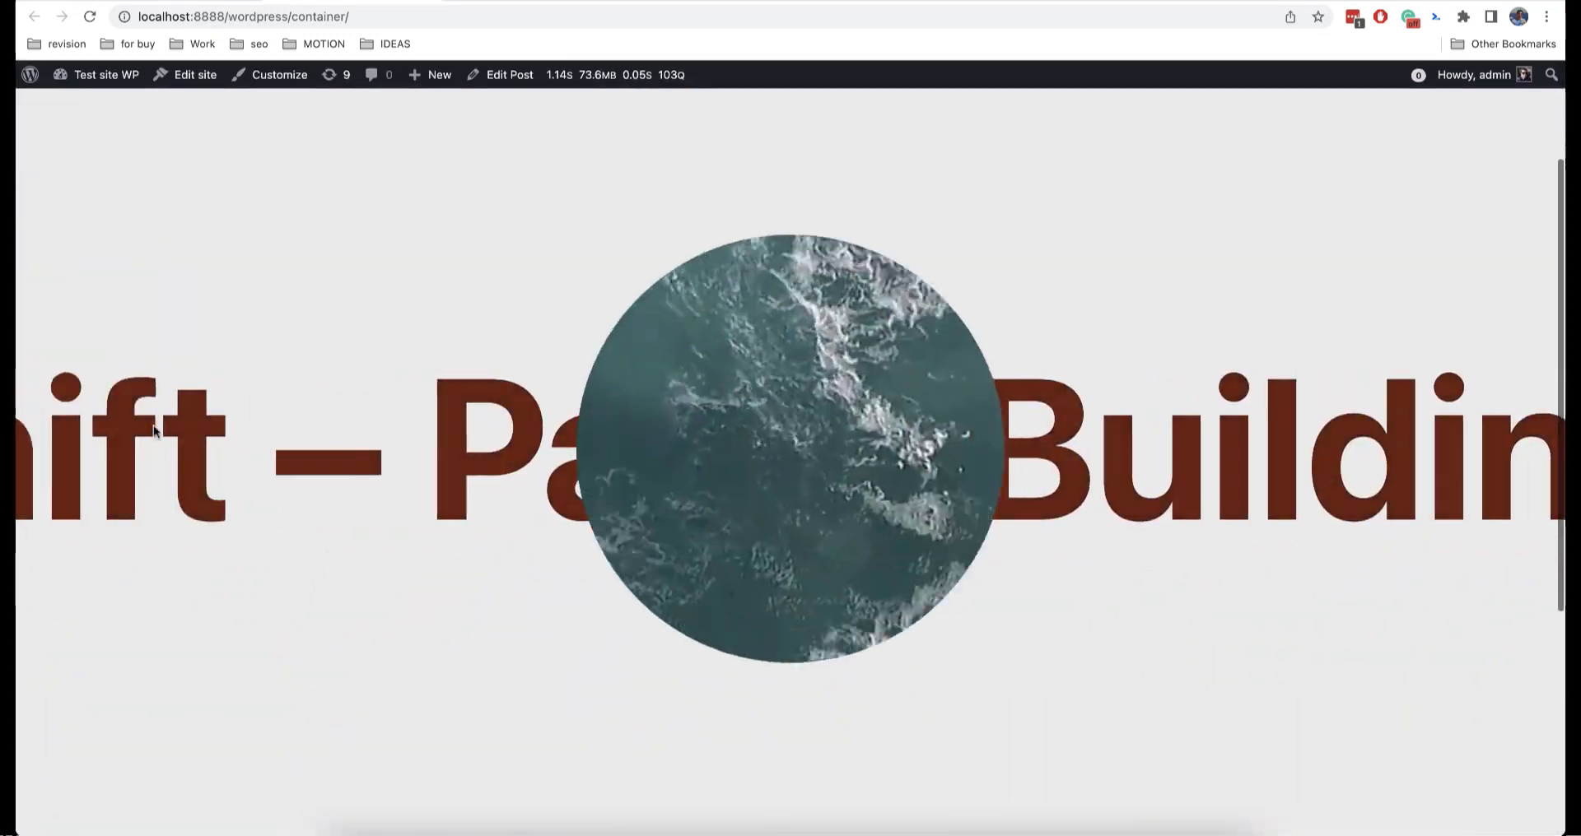
scroll(153, 425, "up", 5)
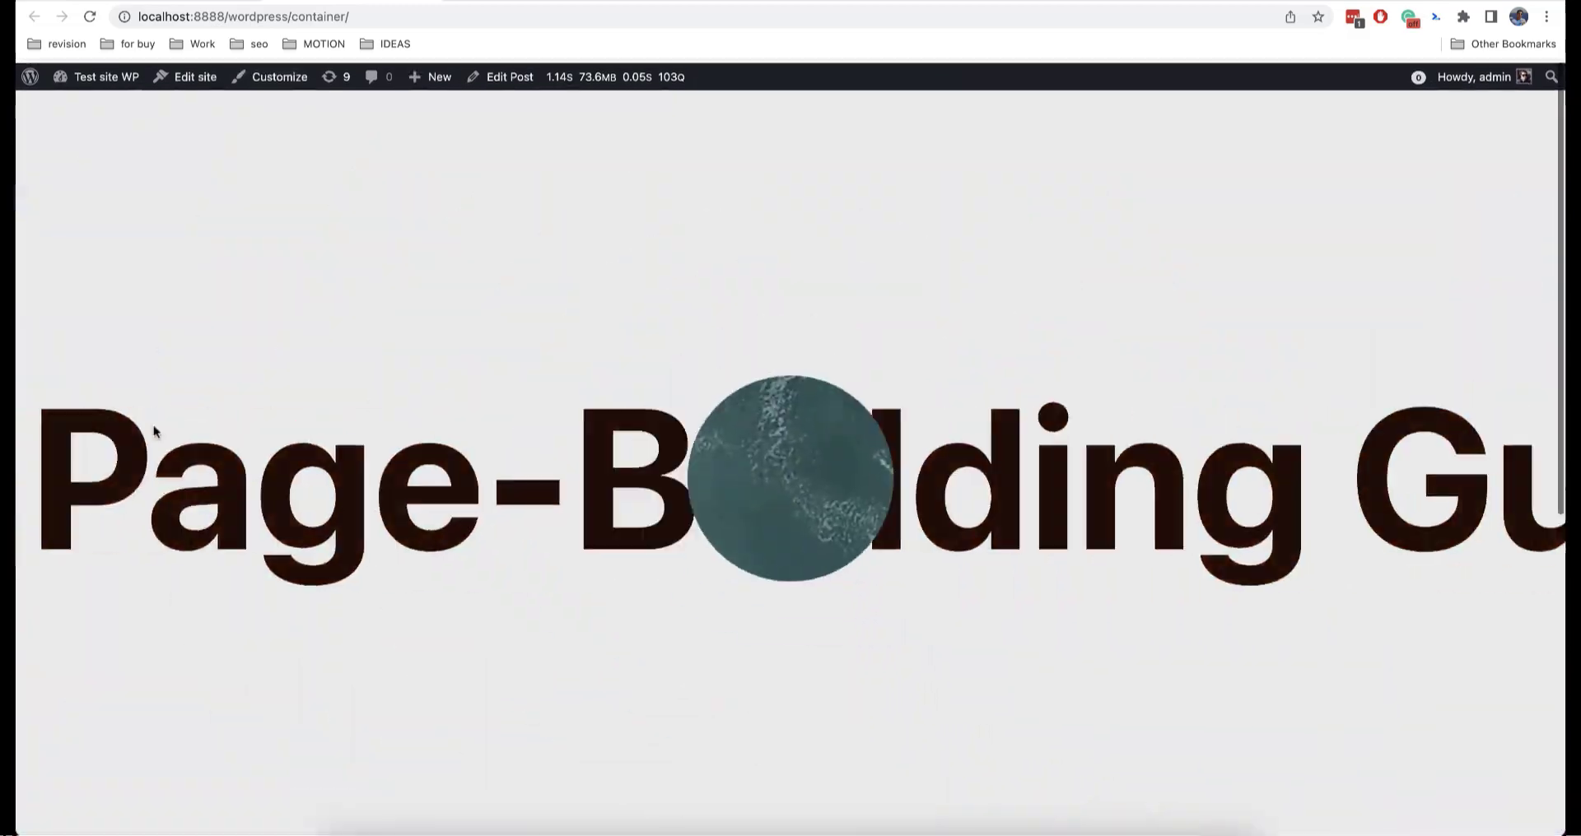
scroll(153, 425, "down", 5)
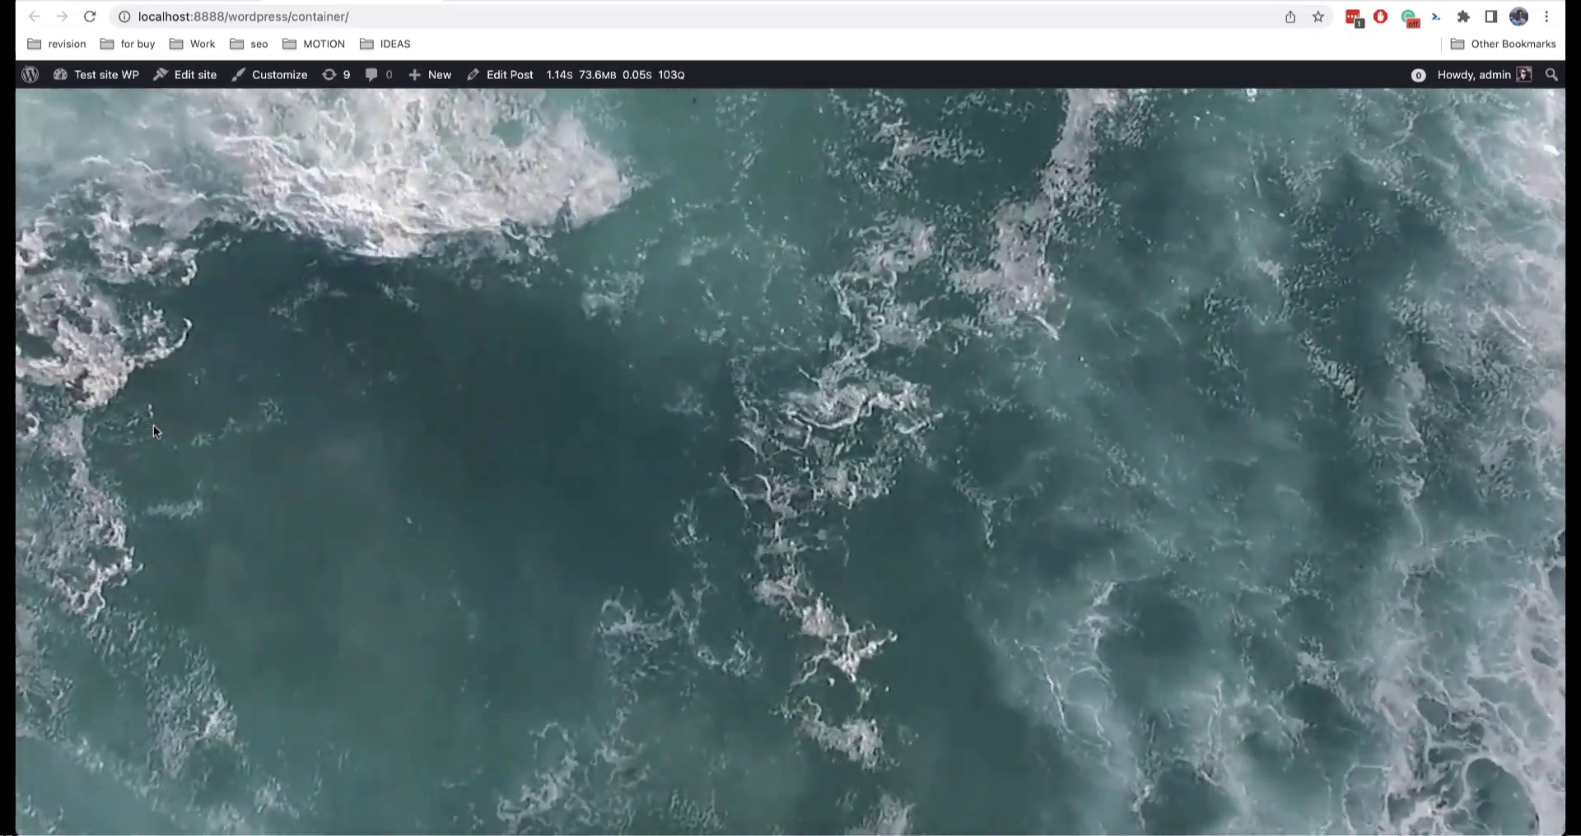
scroll(154, 425, "up", 5)
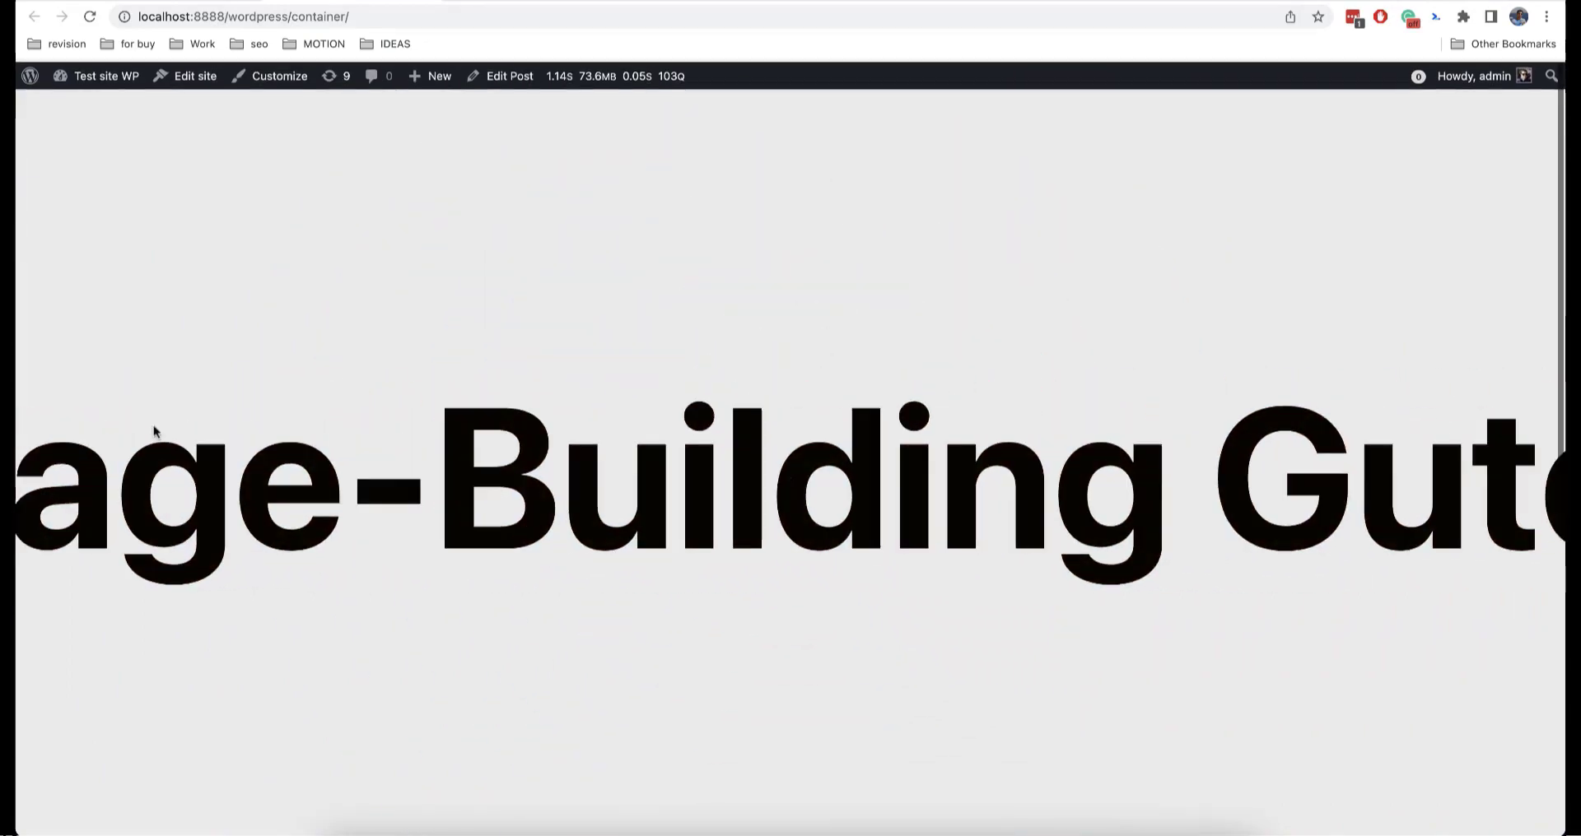
scroll(153, 425, "down", 3)
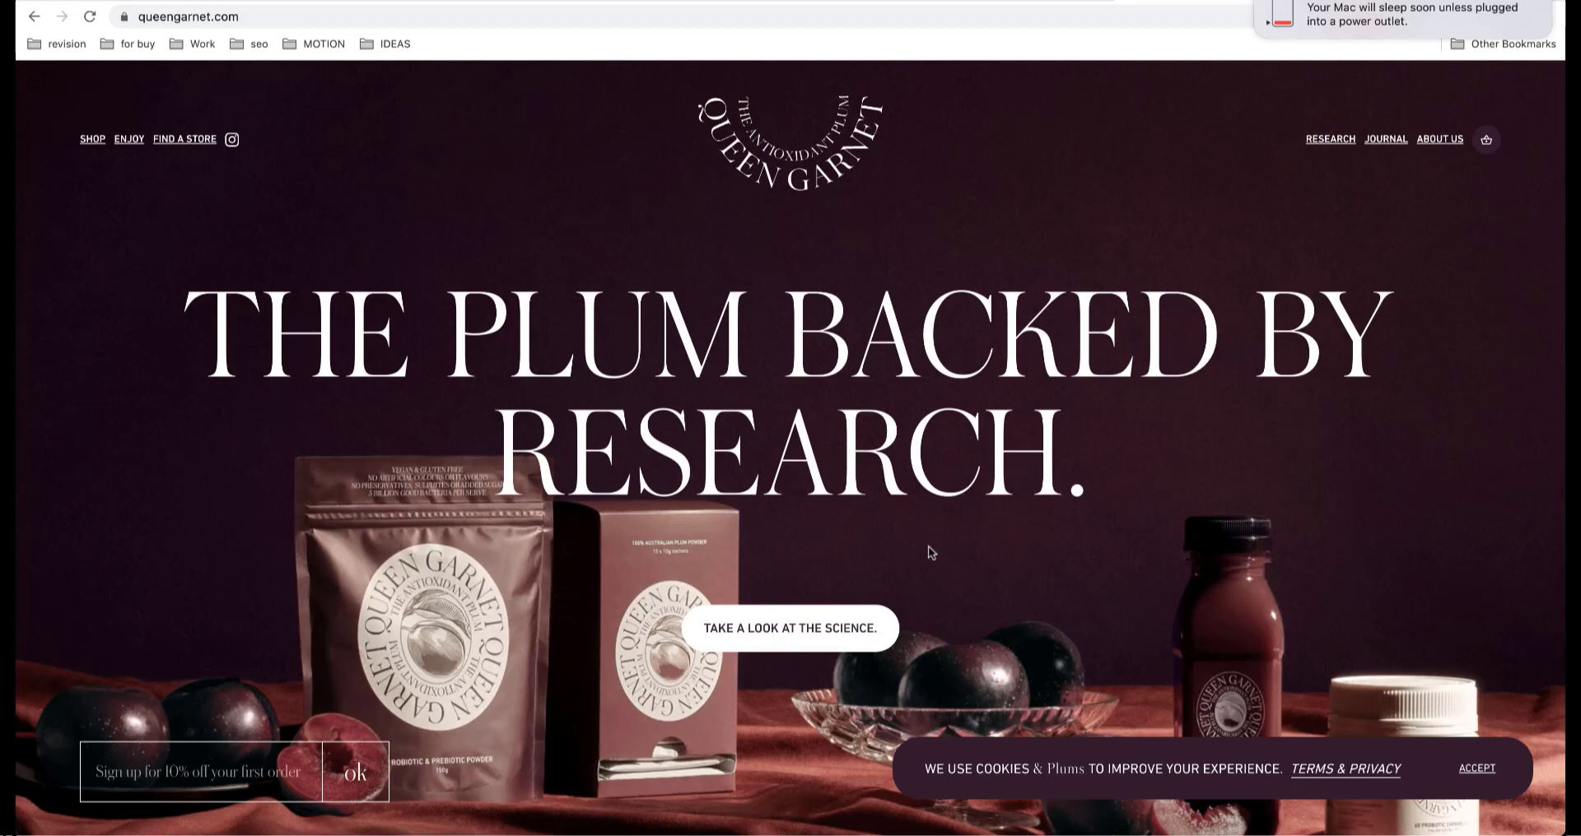
Step: Look over the Queen Garnet homepage, and switch to the Nest Doorbell page to examine its scroll-driven sections
scroll(929, 551, "down", 5)
scroll(927, 545, "down", 5)
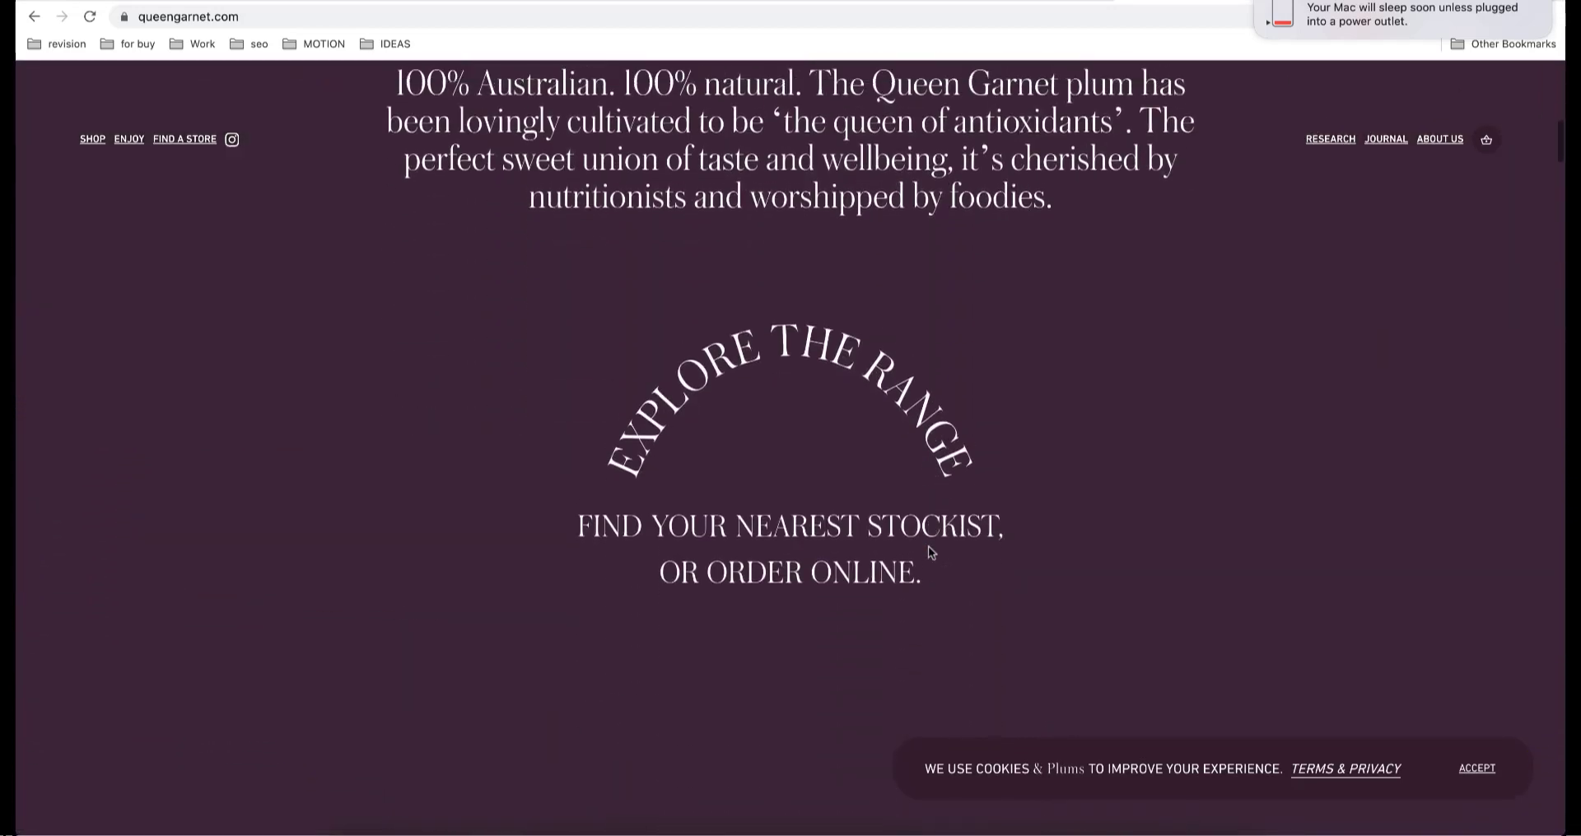
scroll(924, 527, "up", 15)
left_click(888, 29)
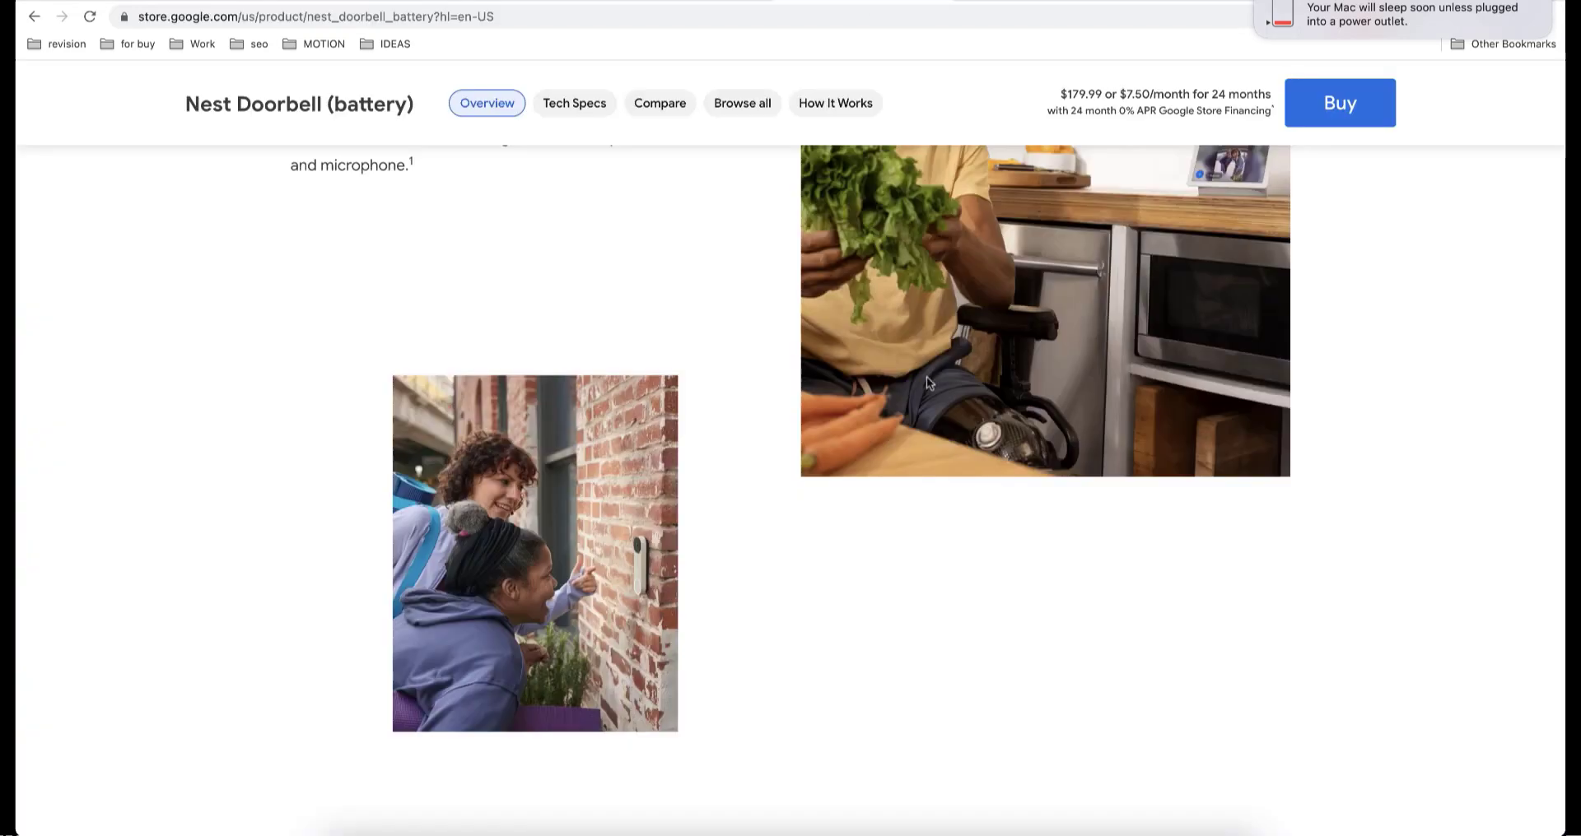
scroll(926, 379, "down", 15)
scroll(926, 383, "down", 20)
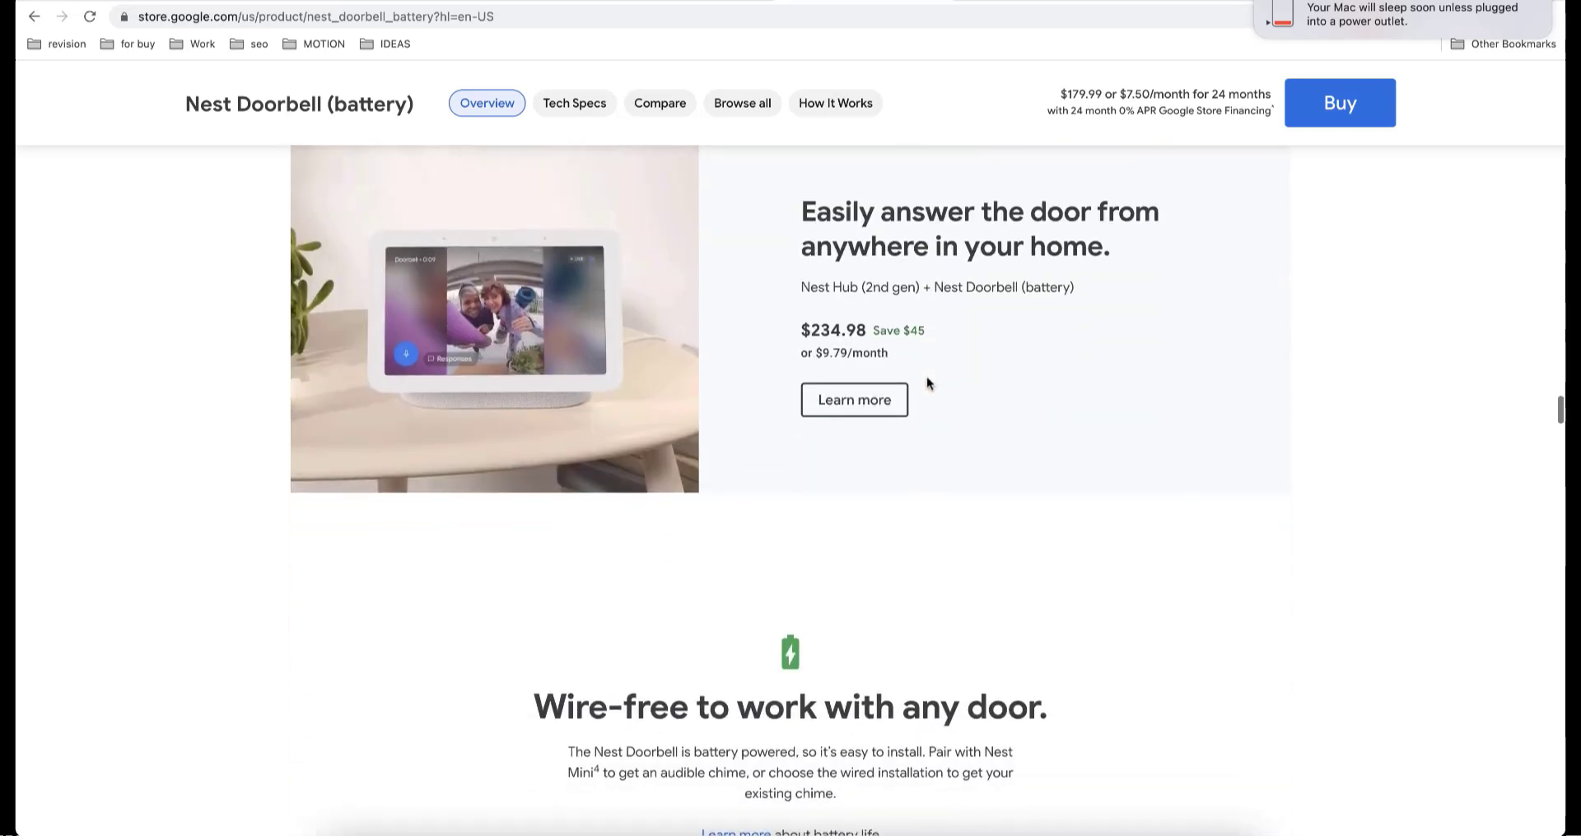
scroll(926, 383, "down", 10)
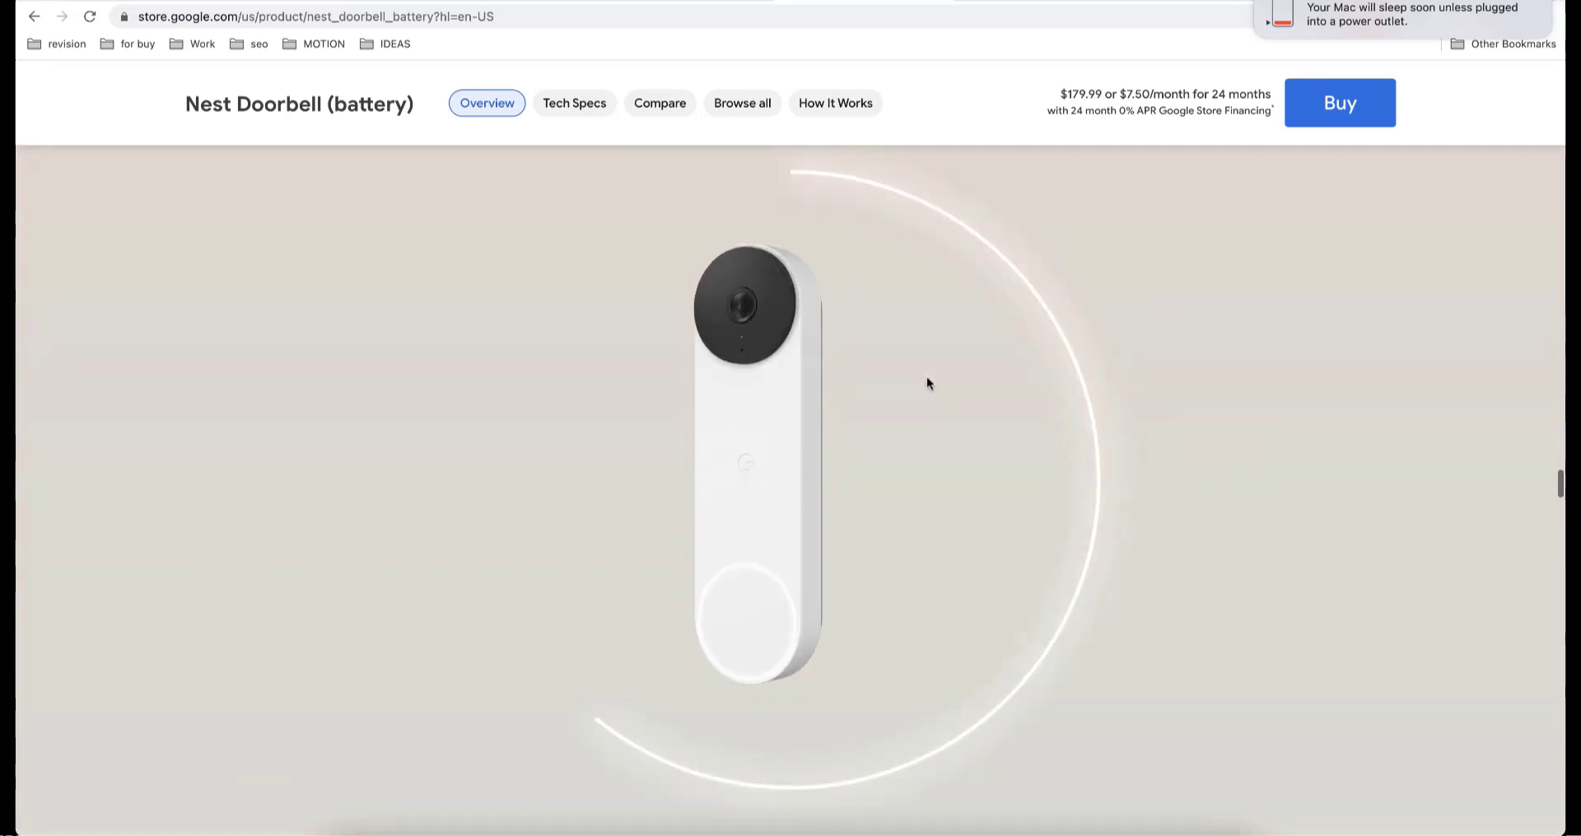
scroll(926, 379, "down", 10)
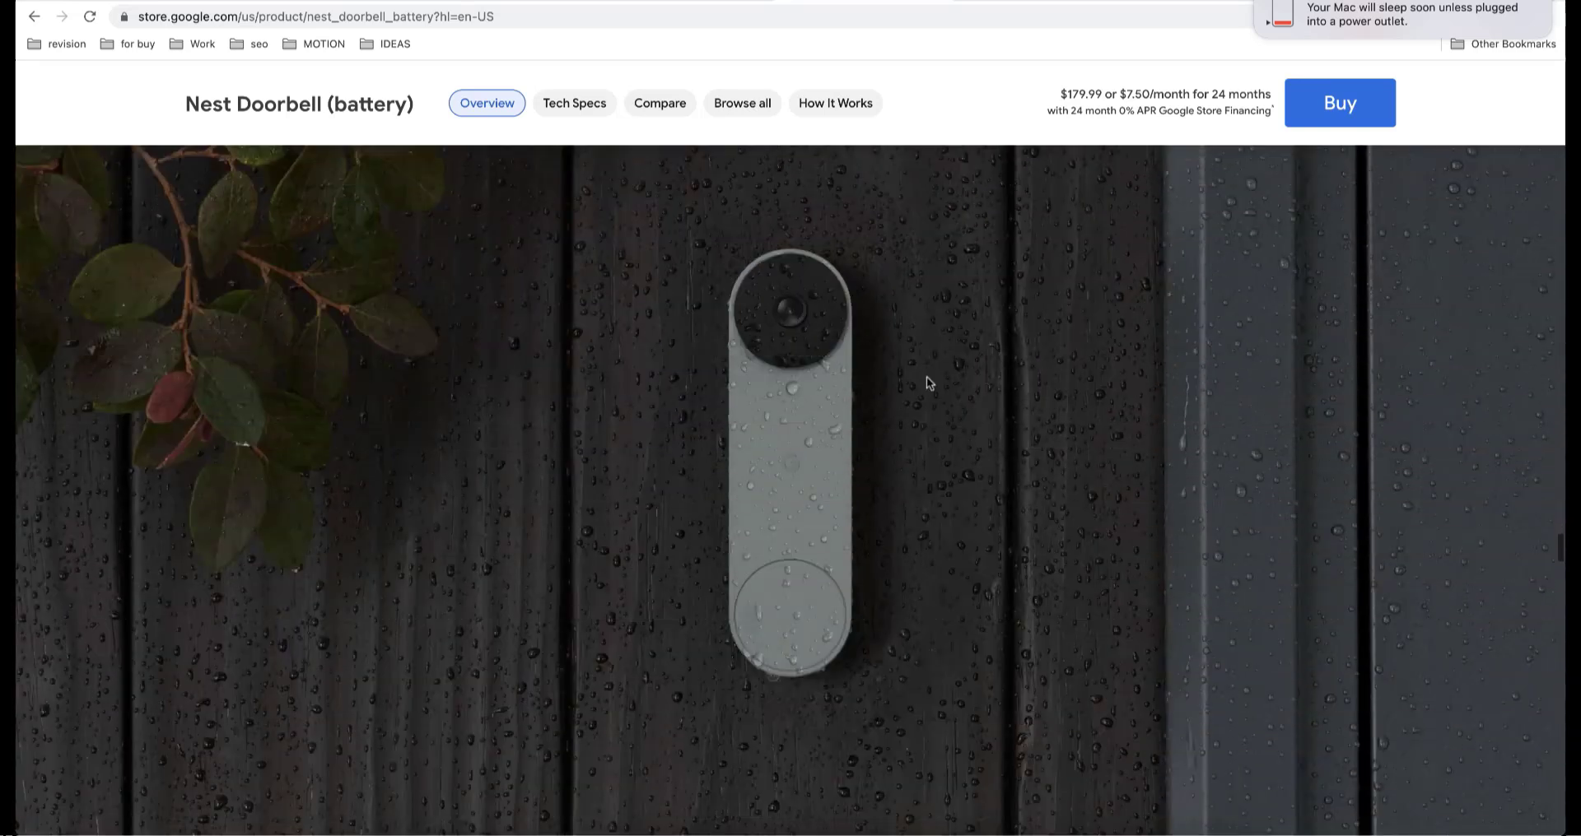
scroll(926, 383, "down", 8)
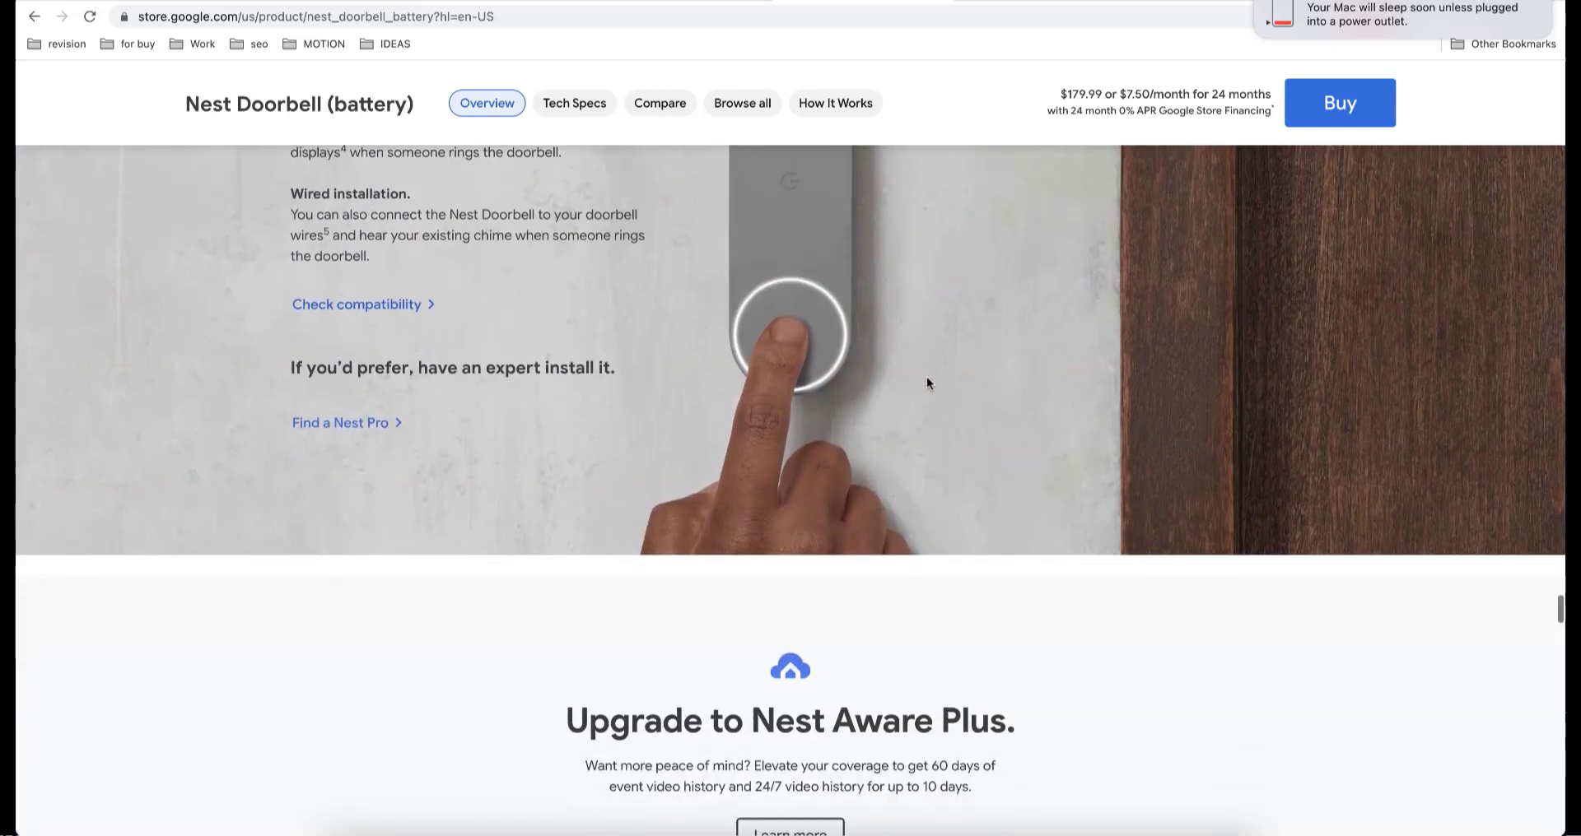